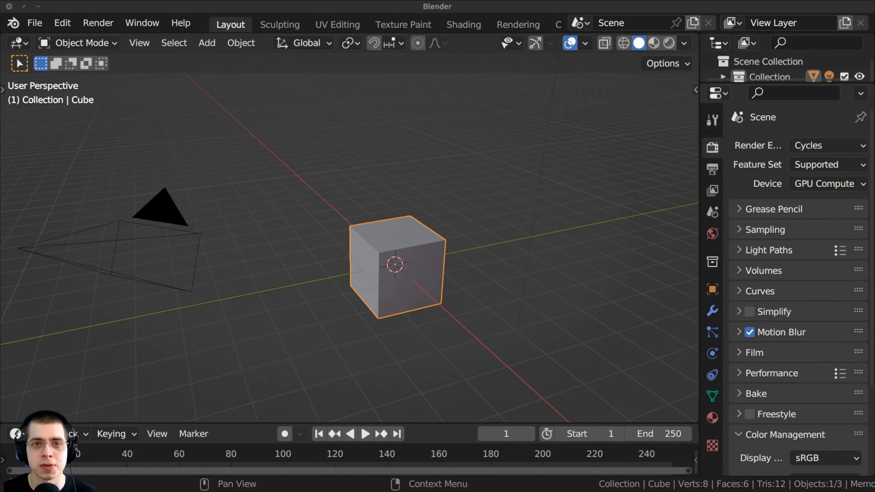
Delete all of the default scene objects: the cube, the camera and the light.
scroll(486, 265, down, 2)
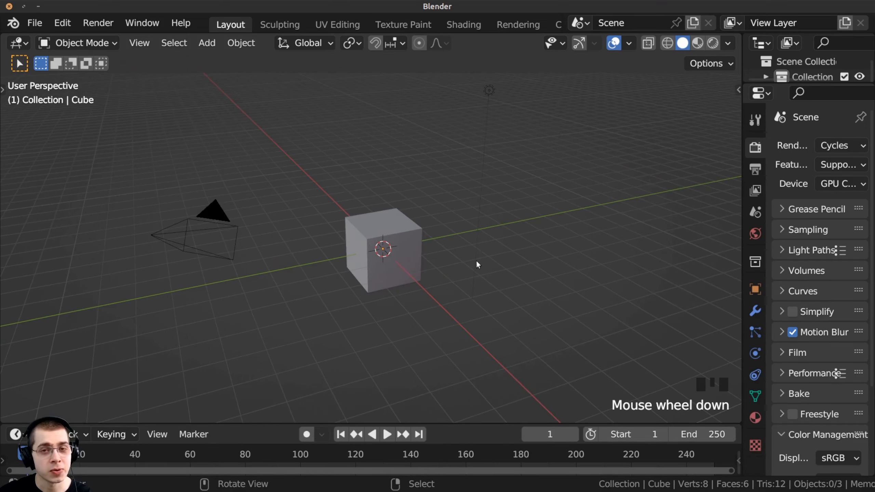
key(a)
key(x)
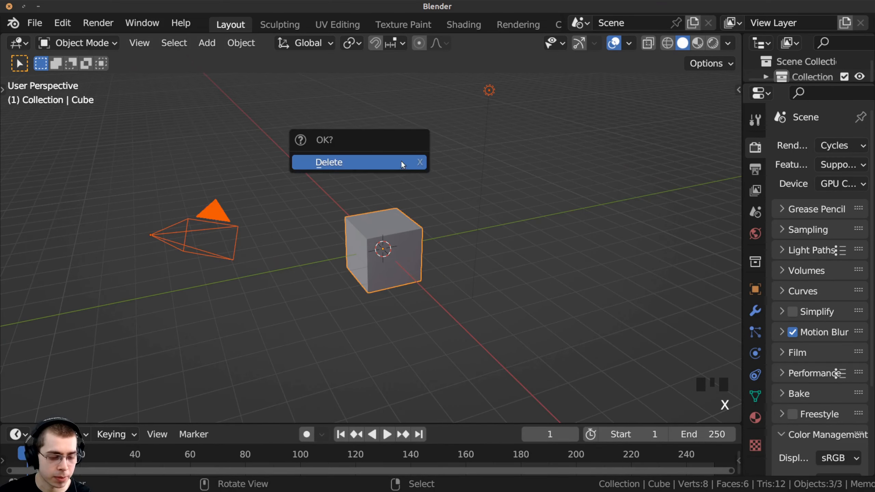
click(401, 162)
Add a new cube mesh at the scene's origin.
middle_drag(400, 161, 342, 138)
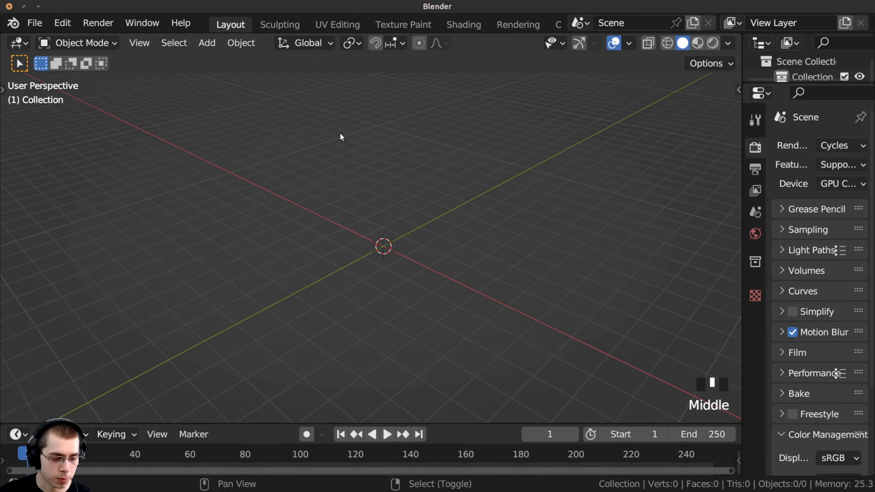
key(shift+a)
mouse_move(341, 132)
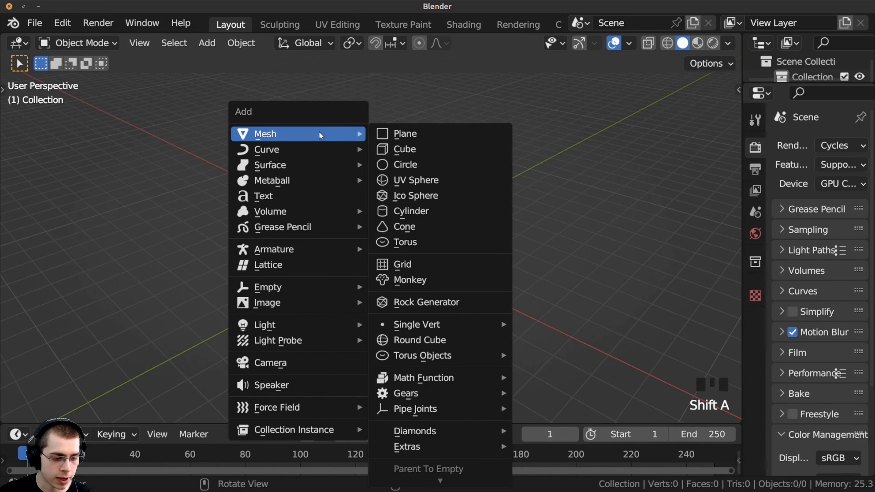
click(426, 149)
scroll(441, 250, up, 3)
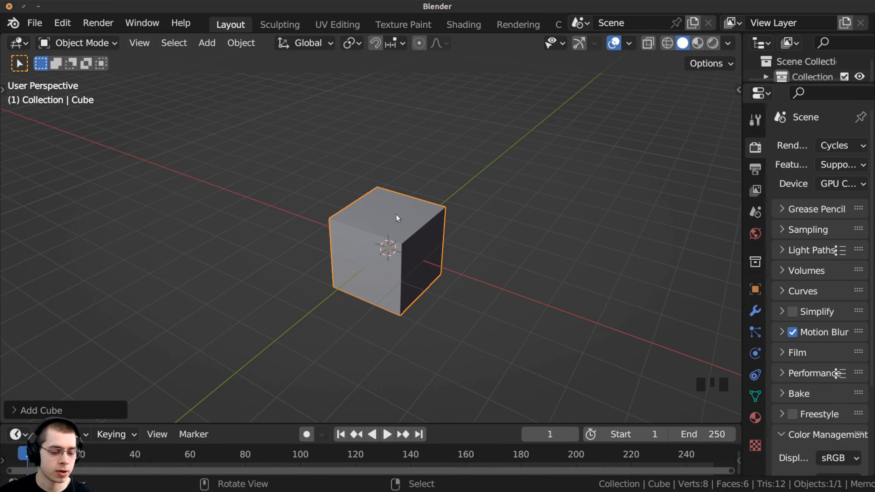
In Edit Mode, stretch the cube along X to roughly twice its width and enlarge it along Z.
middle_drag(396, 217, 450, 239)
key(Tab)
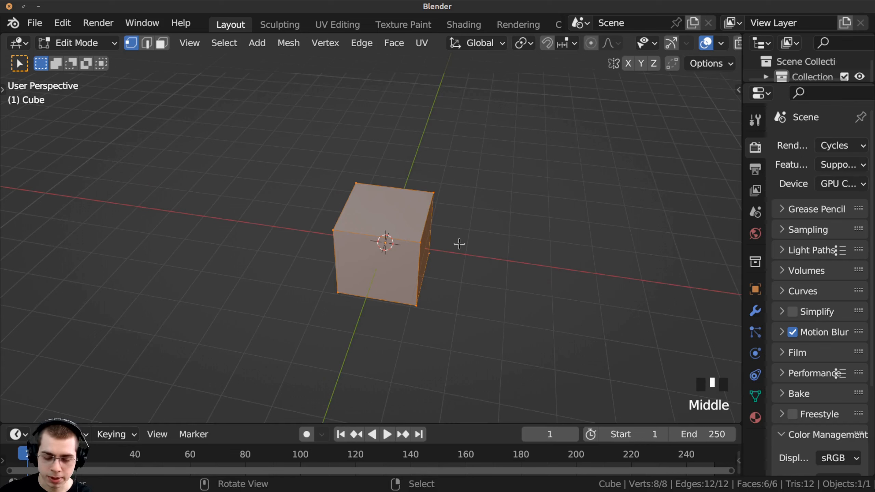
key(s)
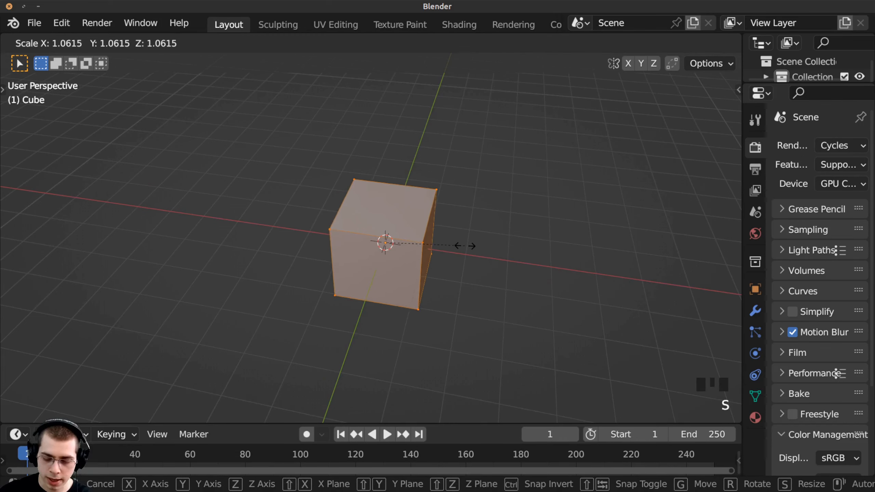
key(x)
click(547, 265)
key(s)
key(z)
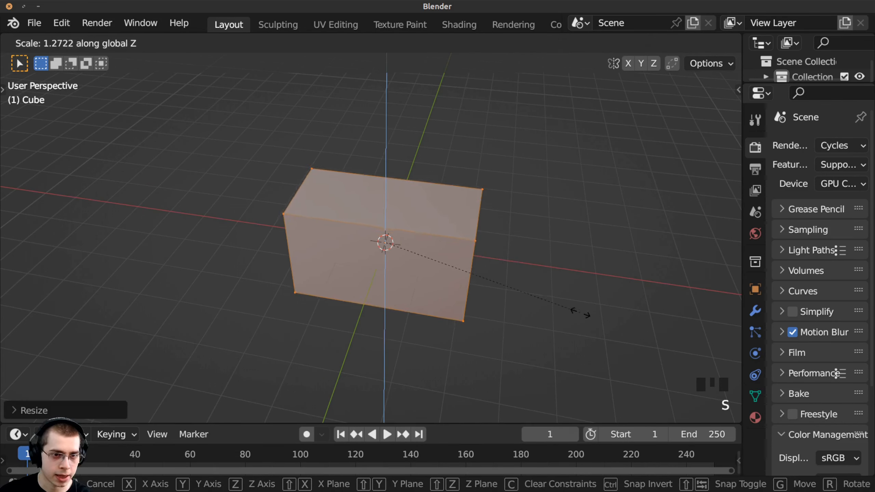
click(586, 357)
Make the block thinner along the Y axis and adjust its height along the Z axis.
middle_drag(586, 357, 571, 248)
key(s)
key(y)
click(510, 285)
key(s)
key(z)
click(547, 254)
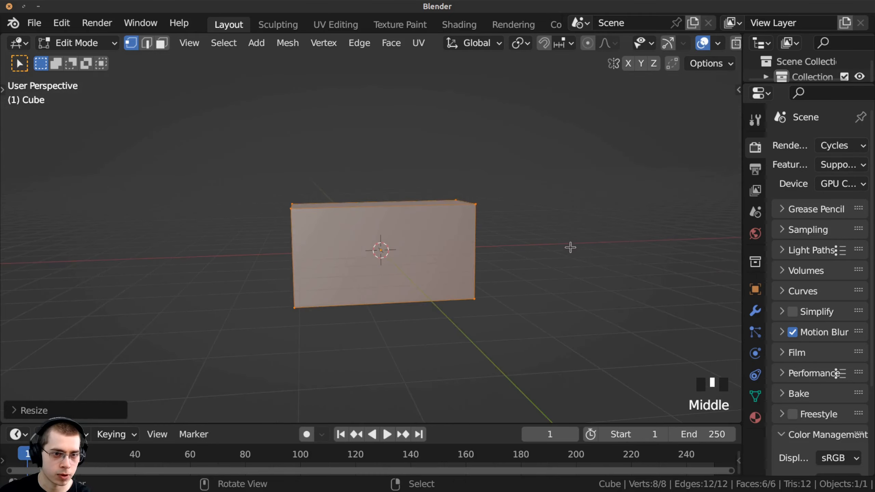
Scale the whole block up uniformly and return to Object Mode.
scroll(598, 245, up, 1)
key(s)
click(628, 257)
middle_drag(627, 256, 516, 185)
key(Tab)
shift+middle_drag(456, 162, 457, 167)
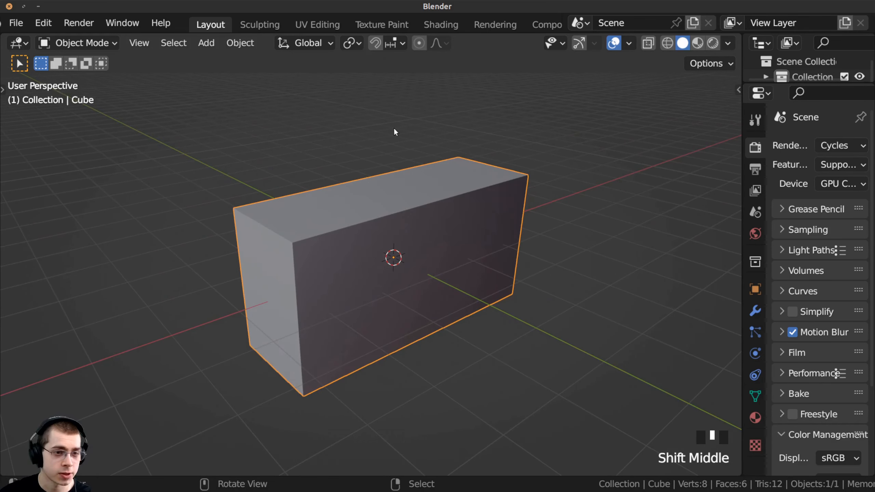
Apply all transforms to the block.
key(ctrl+a)
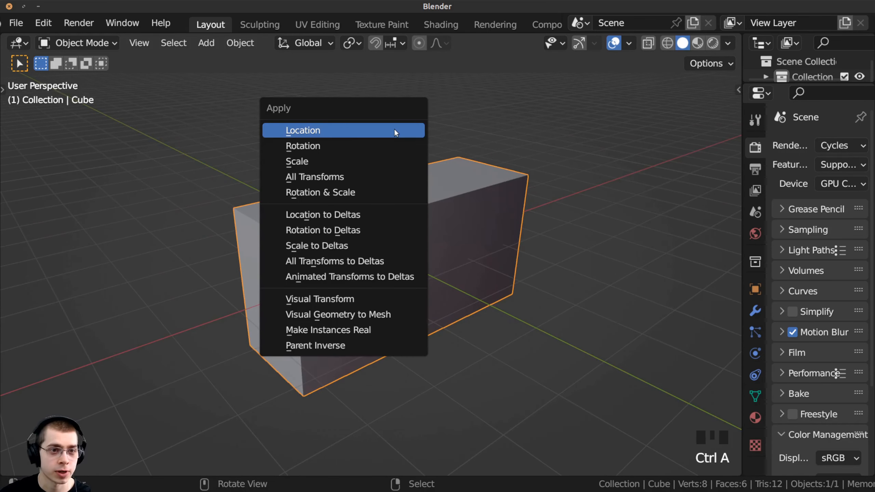
click(342, 176)
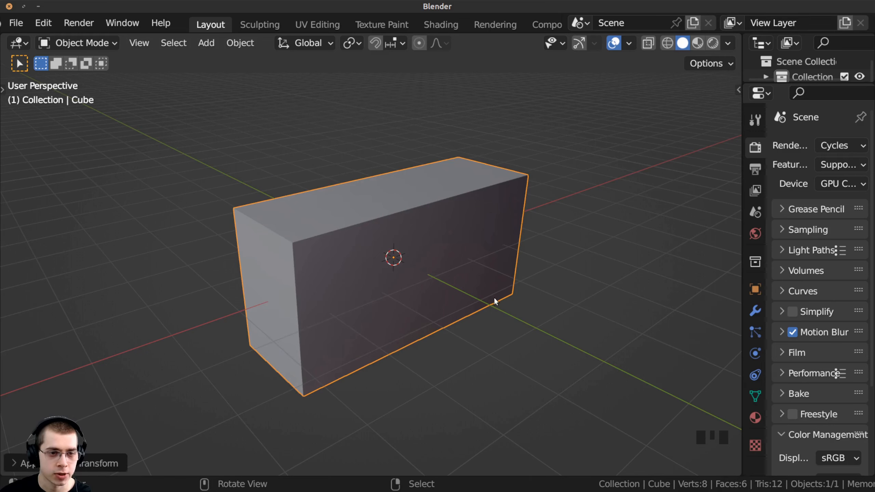
scroll(460, 256, up, 1)
middle_drag(499, 265, 441, 255)
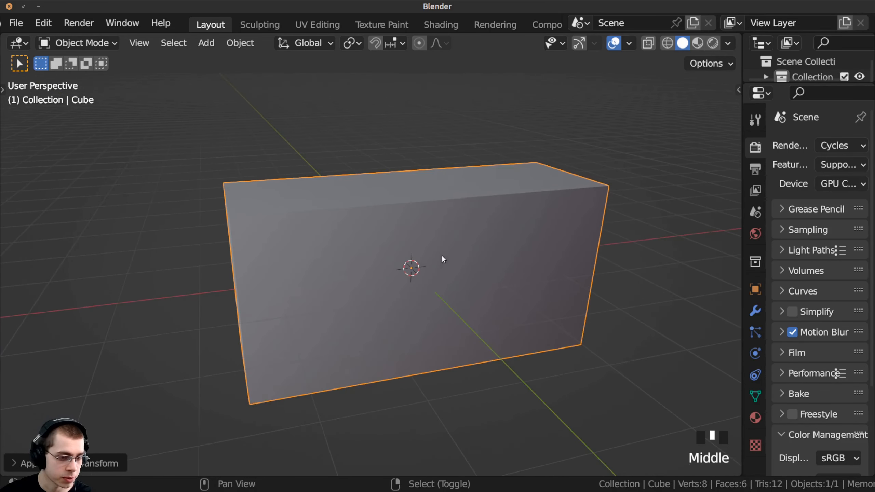
shift+middle_drag(442, 254, 436, 251)
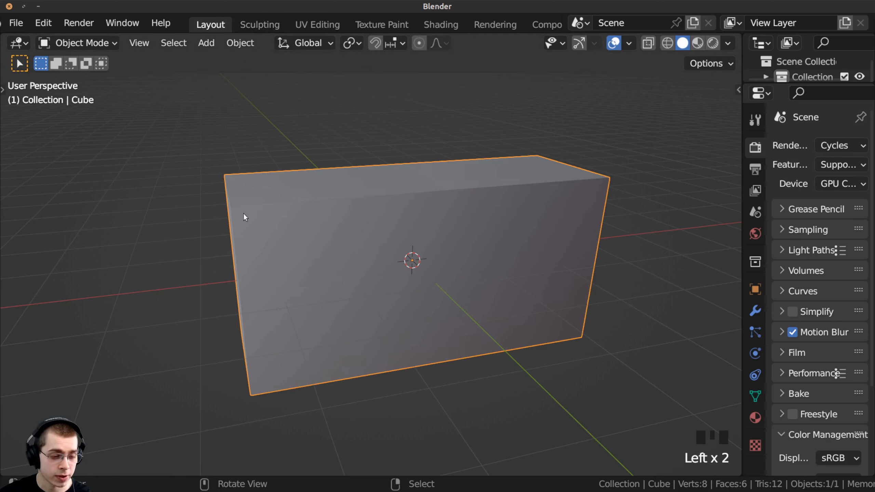
Switch to the Sculpting workspace and look over the available brushes and the Draw brush's settings.
click(54, 49)
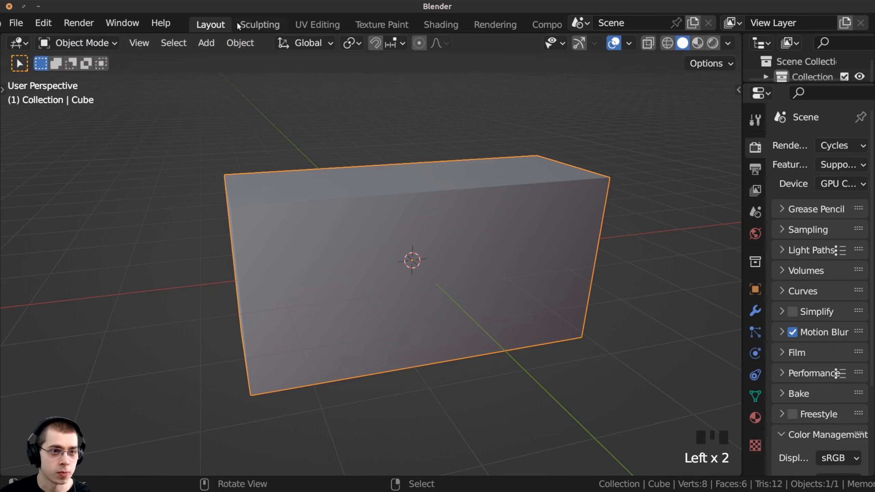
click(259, 25)
mouse_move(273, 127)
shift+middle_down()
mouse_move(313, 211)
mouse_move(164, 289)
shift+middle_up()
scroll(46, 350, down, 3)
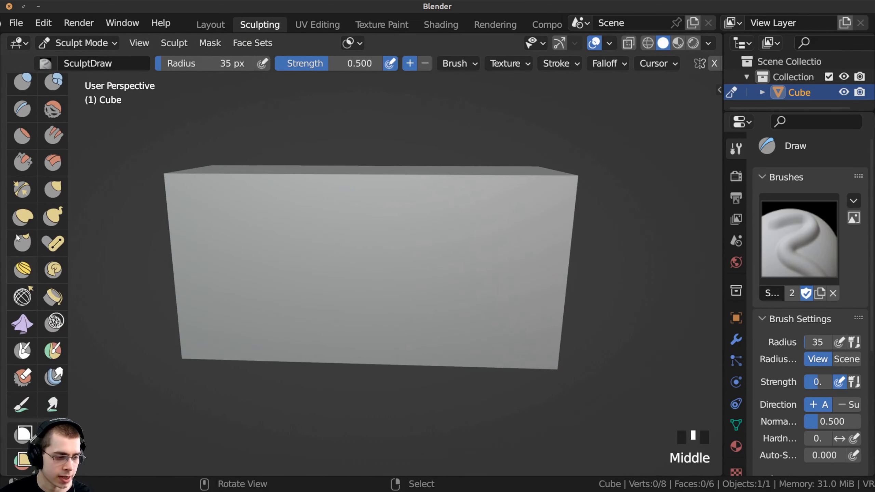
scroll(47, 349, up, 3)
scroll(803, 241, down, 2)
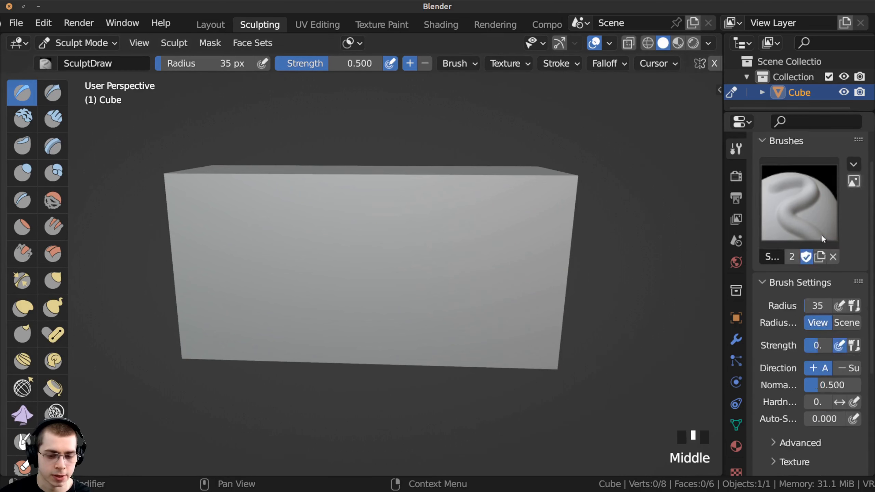
scroll(803, 241, up, 2)
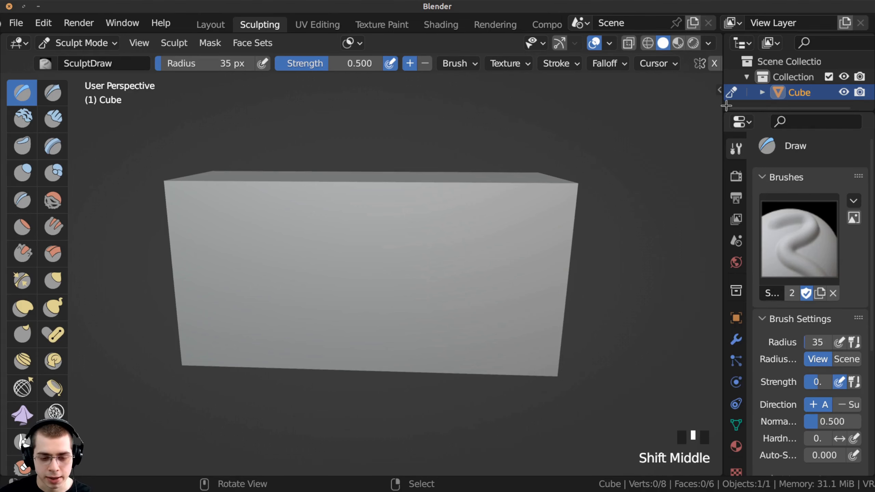
Merge the Properties editor into the outliner and extend the 3D viewport over both so it fills the window.
drag(726, 106, 732, 129)
drag(737, 160, 736, 161)
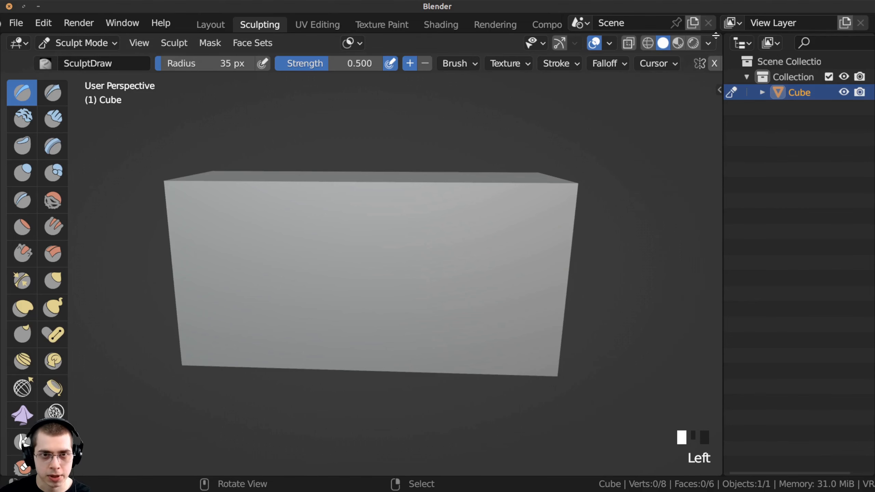
drag(716, 38, 761, 48)
shift+middle_drag(448, 276, 465, 278)
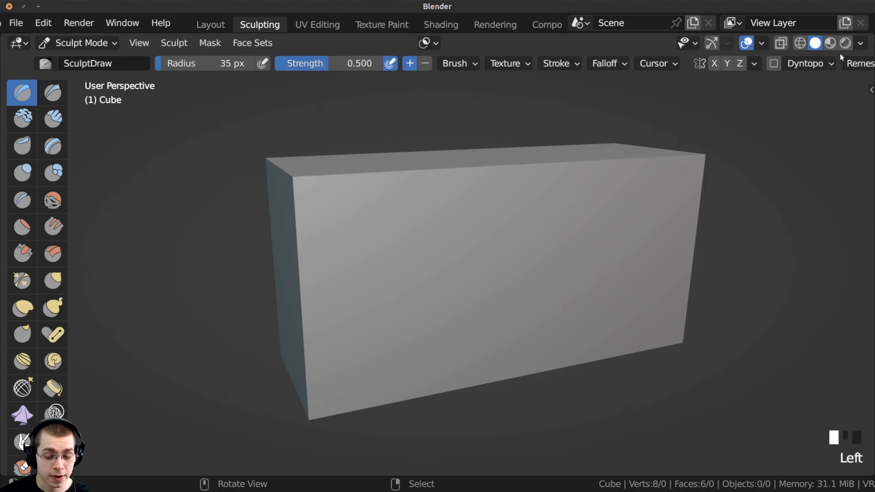
Change the viewport shading's MatCap to the reddish-brown clay material.
click(860, 43)
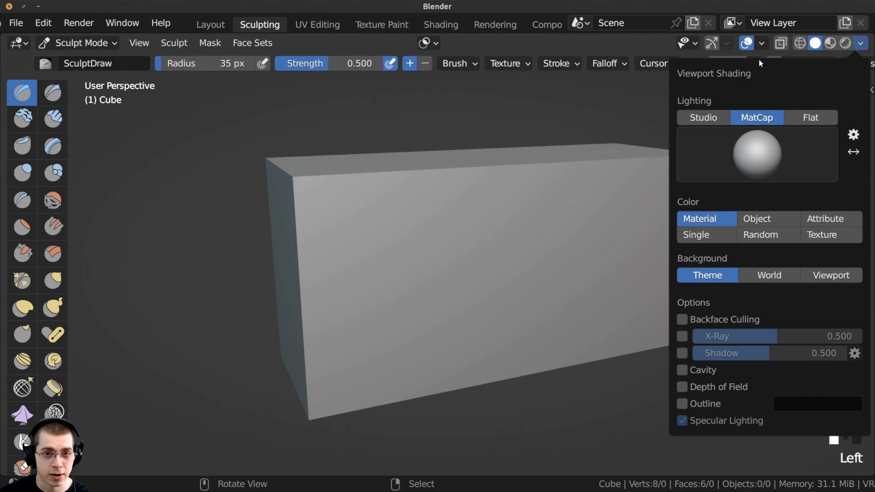
click(714, 143)
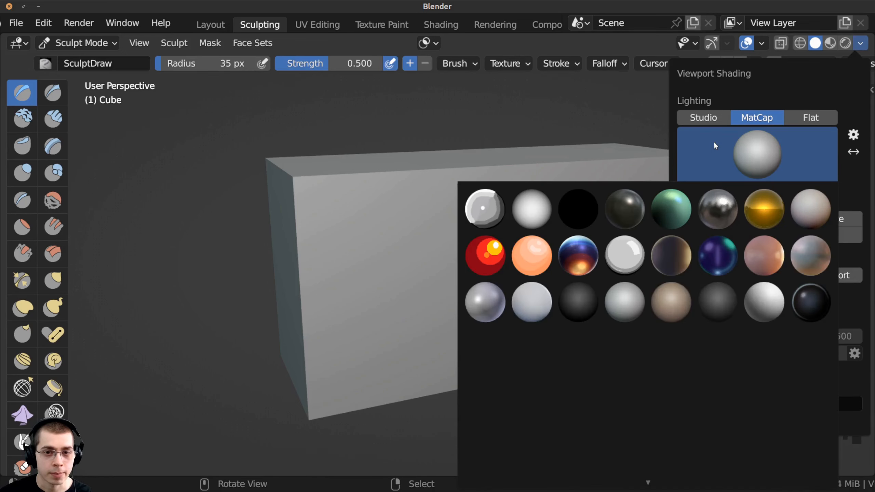
mouse_move(647, 482)
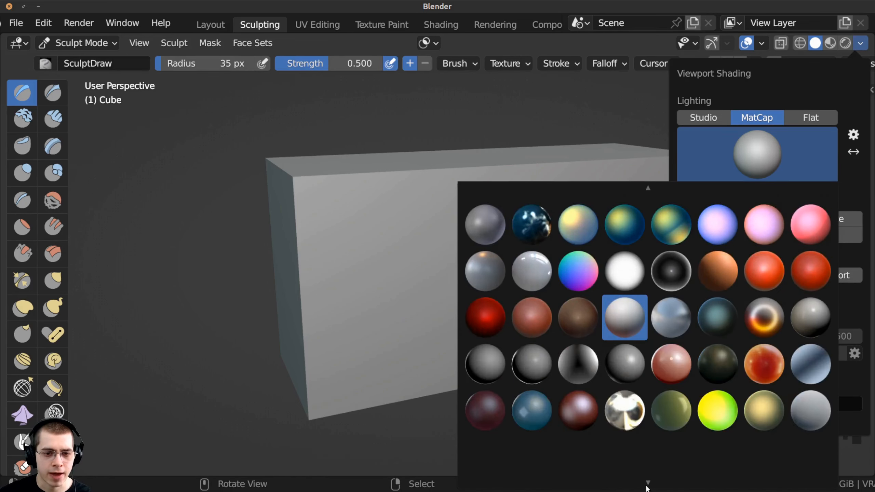
mouse_move(647, 193)
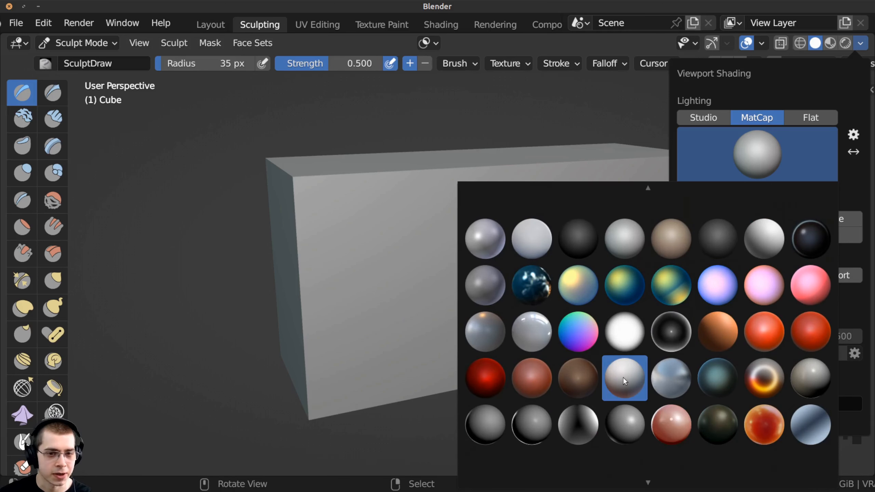
click(541, 380)
key(ctrl+z)
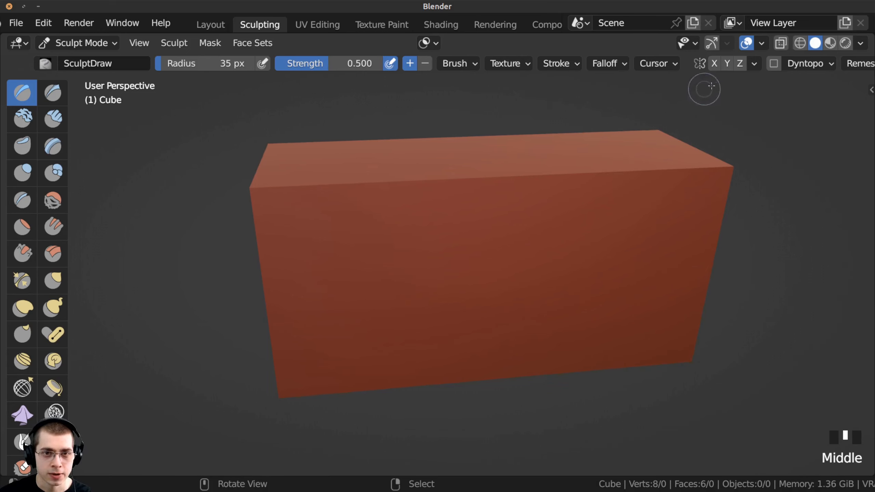
Turn on X-axis sculpt symmetry and enable Dyntopo for the block.
click(716, 65)
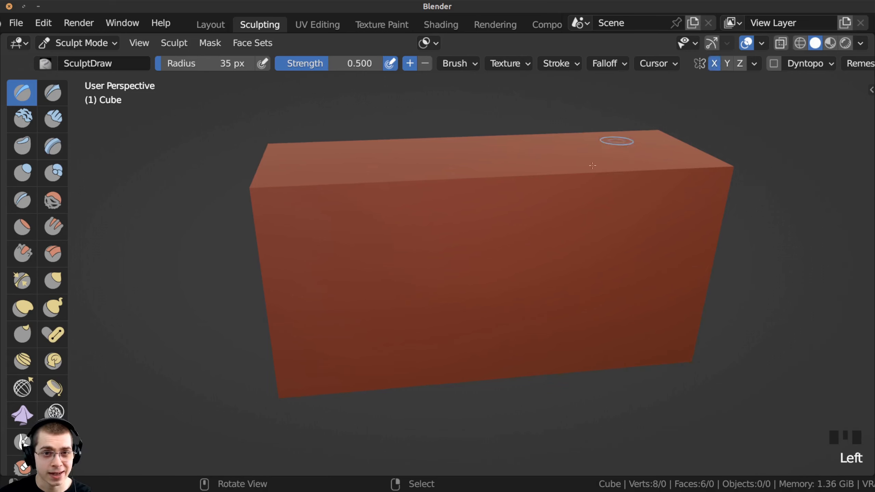
shift+middle_drag(447, 251, 538, 179)
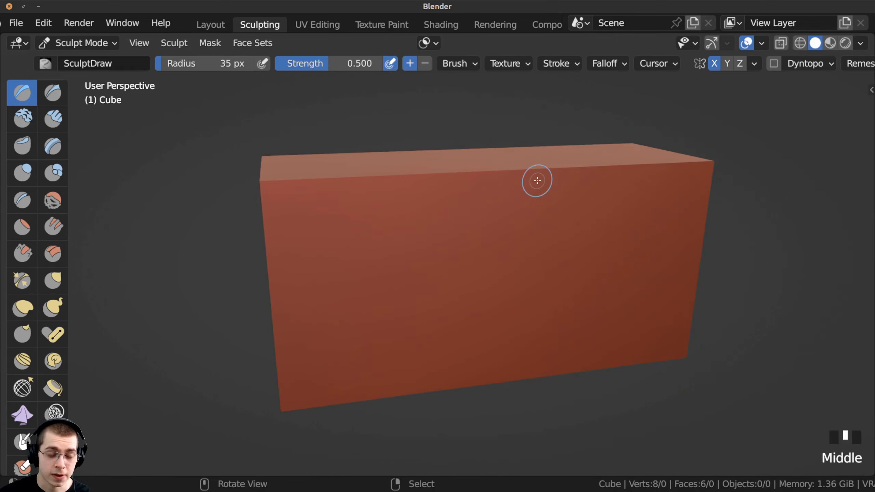
click(774, 64)
click(706, 109)
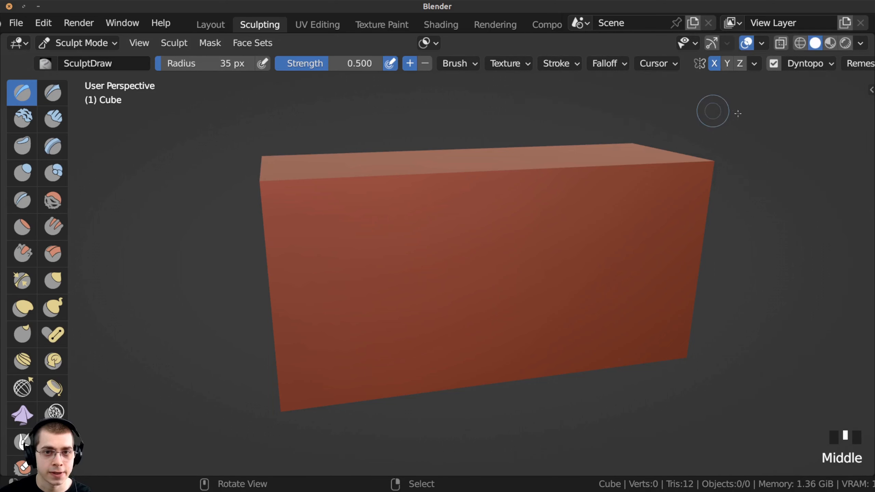
Set the Dyntopo detail size to 3 px.
click(802, 65)
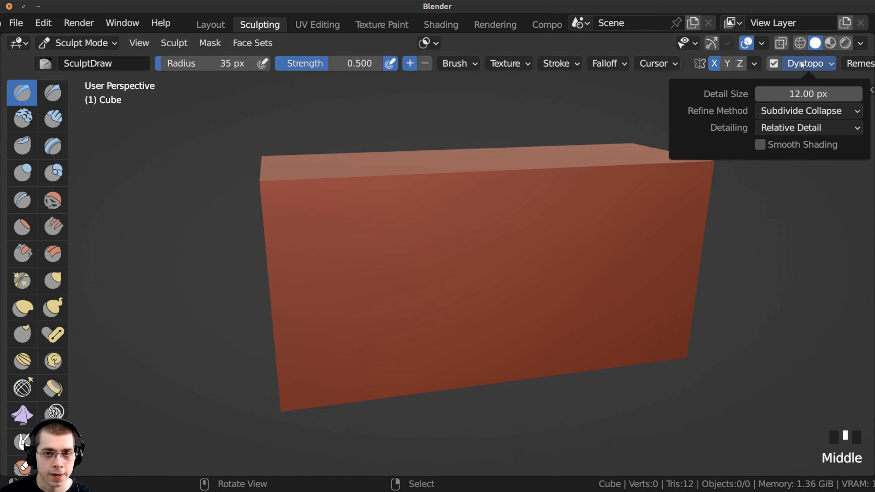
click(782, 94)
text(3)
key(Return)
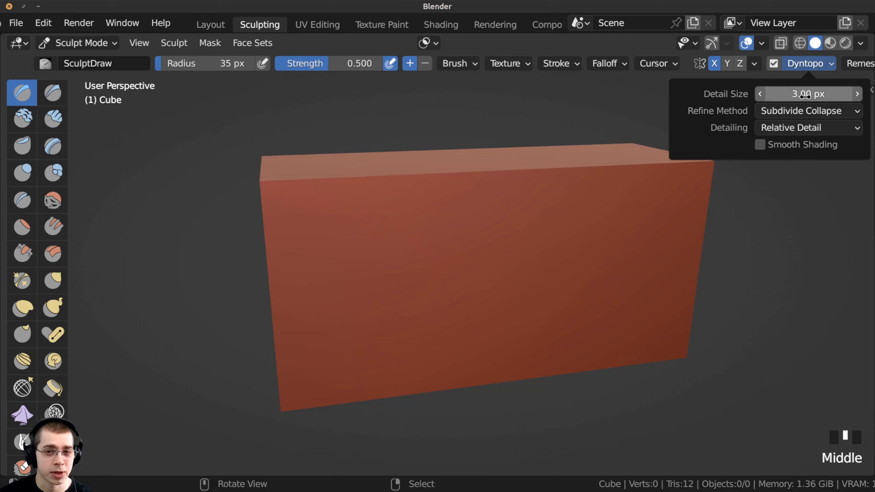
mouse_move(809, 100)
mouse_down()
mouse_move(844, 100)
mouse_move(792, 95)
mouse_up()
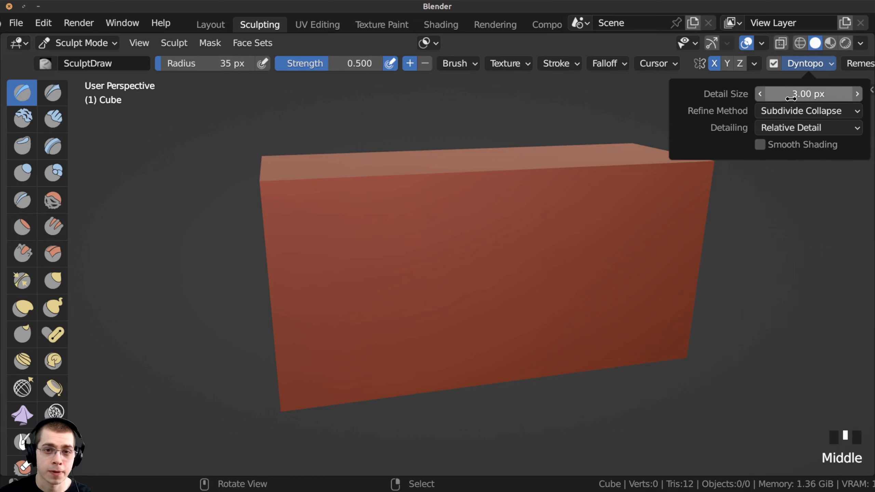
Choose the Clay Strips brush for sculpting the block's front face and open its brush settings.
middle_drag(348, 327, 351, 228)
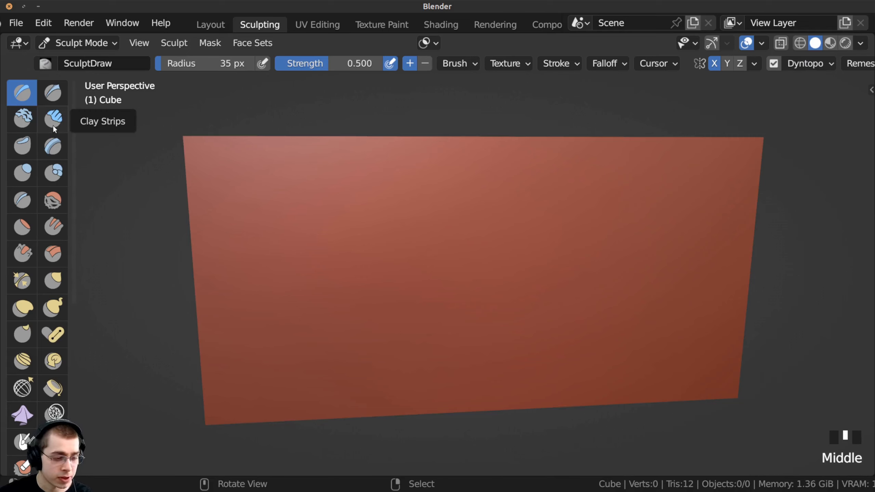
click(54, 129)
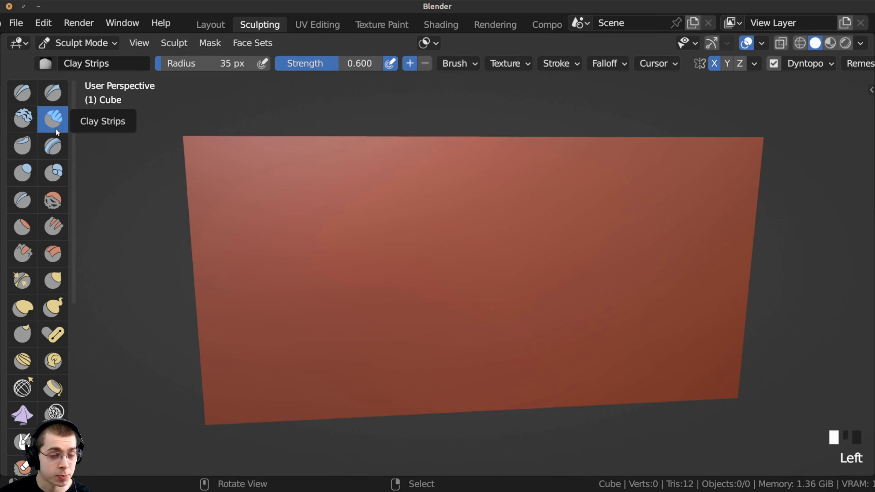
scroll(41, 337, down, 5)
scroll(41, 336, up, 5)
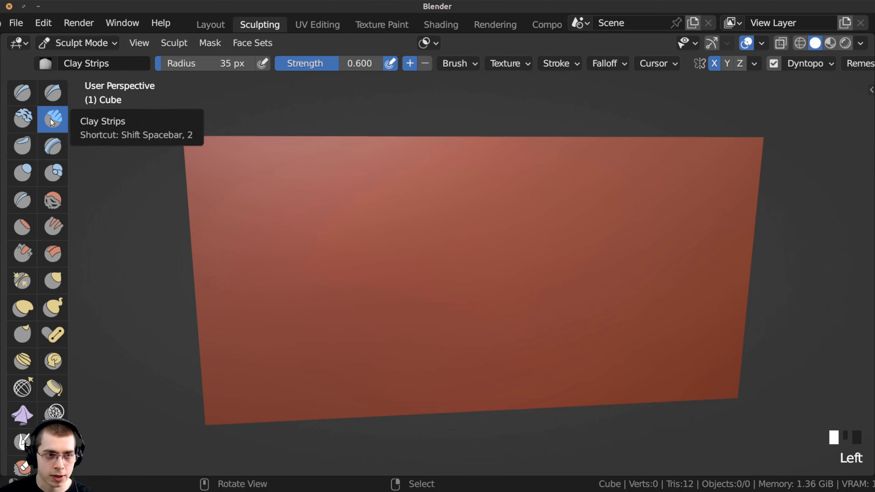
click(460, 63)
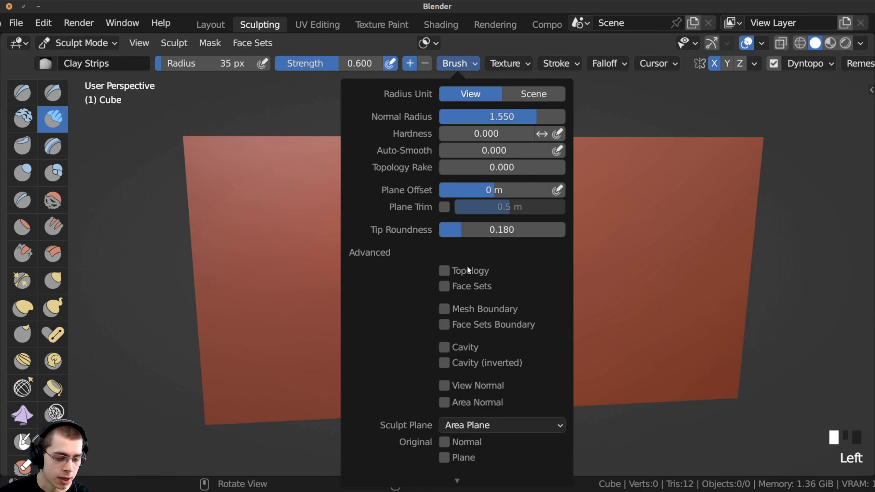
Restrict the Clay Strips brush to front faces only and view the block's front face.
scroll(460, 478, down, 2)
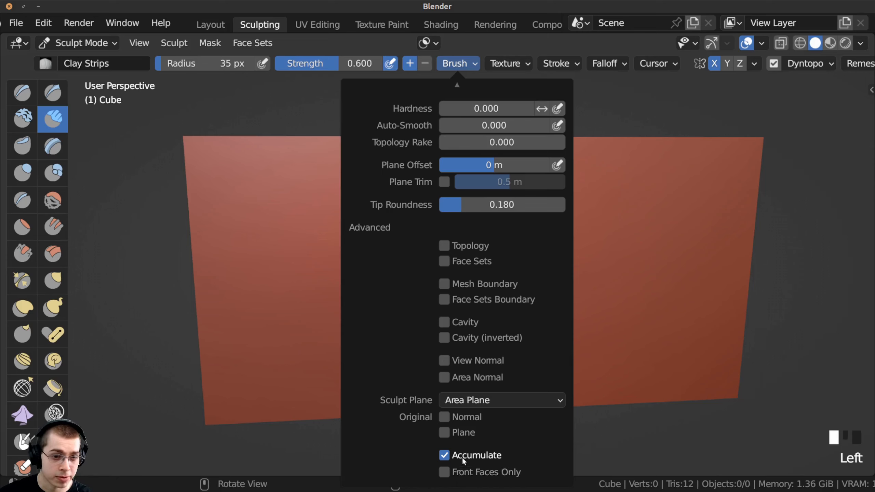
click(459, 472)
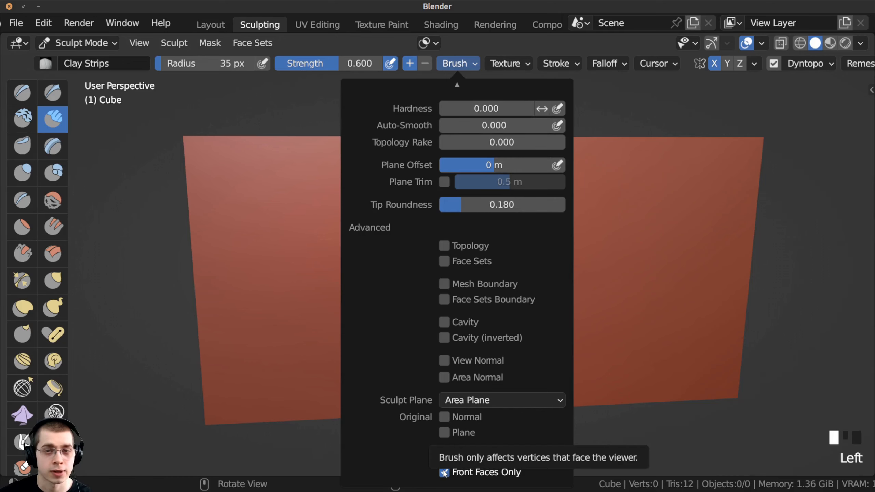
mouse_move(484, 230)
middle_down()
mouse_move(543, 241)
mouse_move(538, 223)
mouse_move(624, 217)
middle_up()
scroll(543, 240, up, 5)
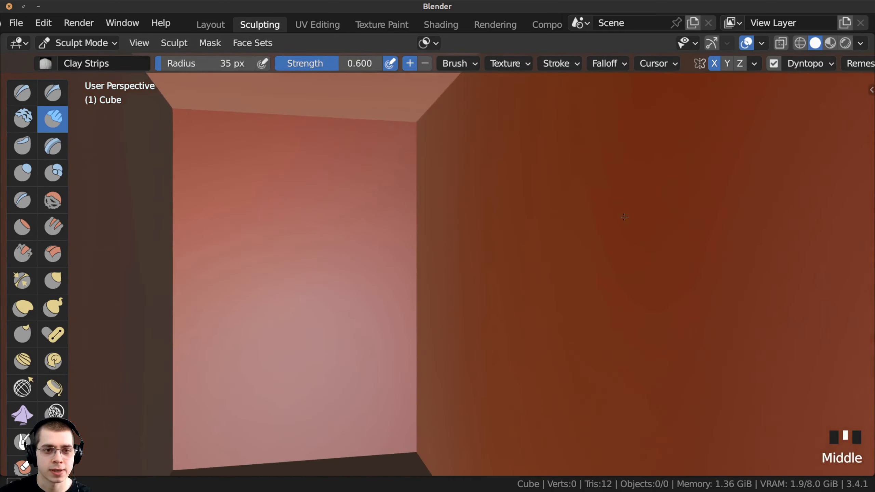
mouse_move(543, 244)
middle_down()
mouse_move(367, 259)
mouse_move(454, 248)
middle_up()
scroll(396, 257, down, 5)
scroll(455, 249, up, 1)
Show the viewport gizmos temporarily and orbit the block with the navigation gizmo.
click(711, 43)
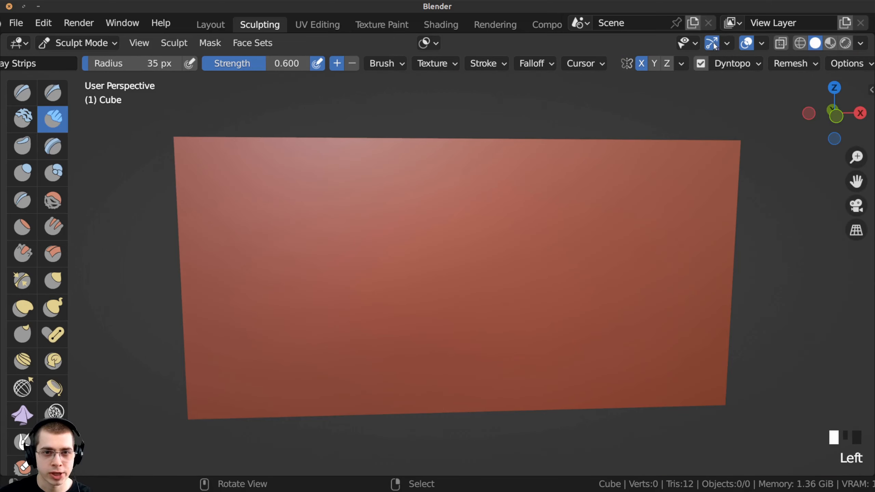
click(712, 44)
click(712, 44)
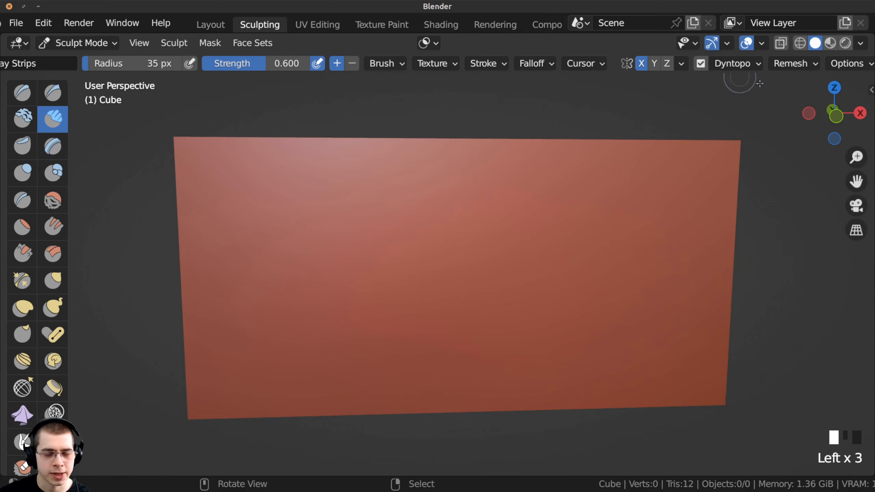
drag(837, 117, 847, 118)
shift+middle_drag(603, 241, 496, 236)
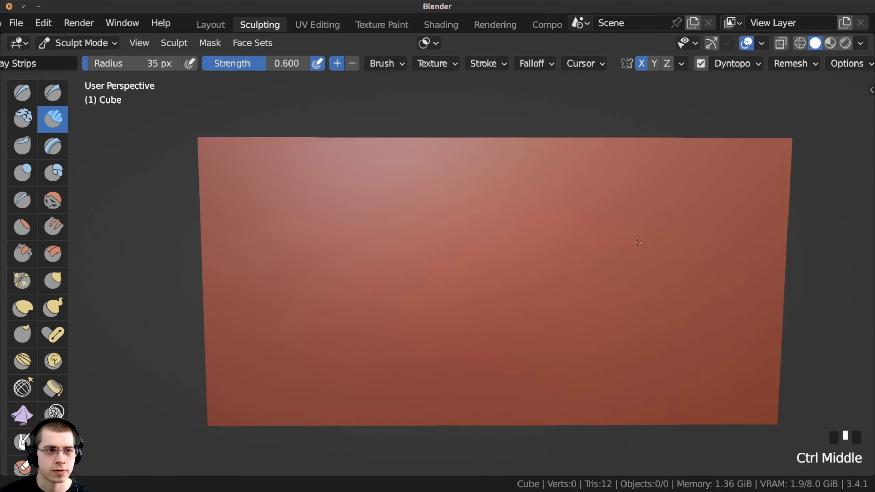
middle_drag(321, 203, 502, 200)
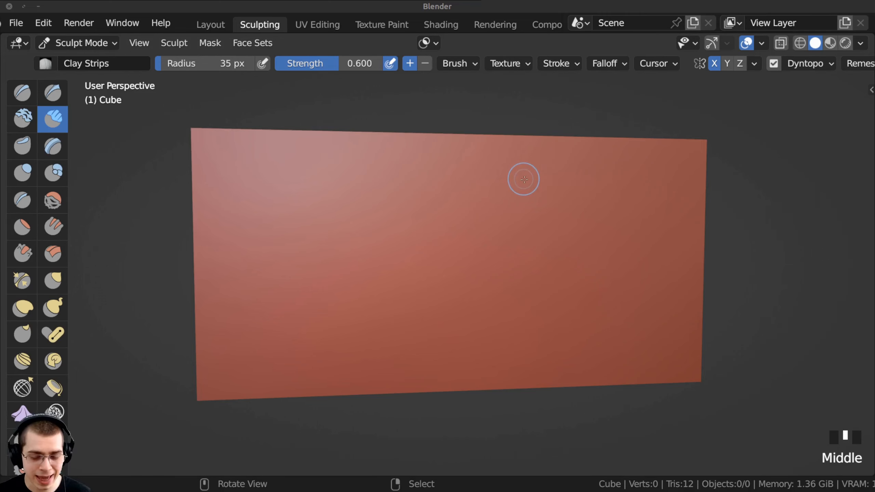
Set the viewport focal length to 90 mm and check the block's perspective from an angle.
key(n)
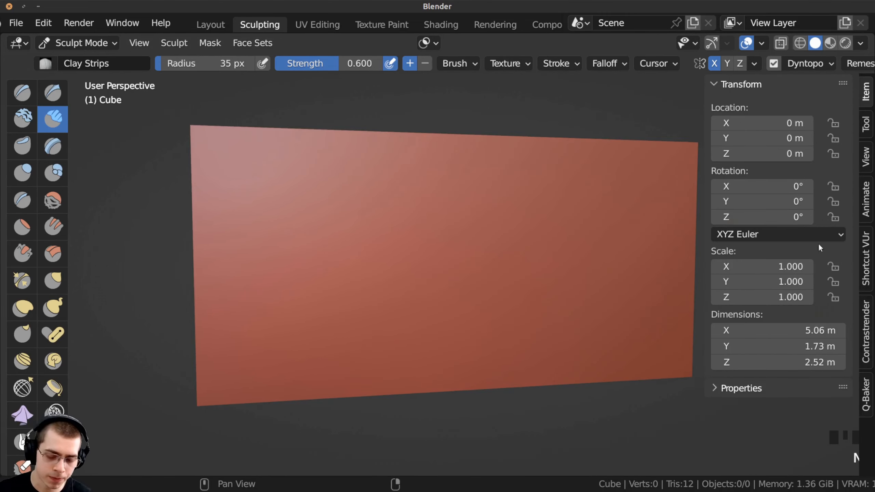
click(866, 151)
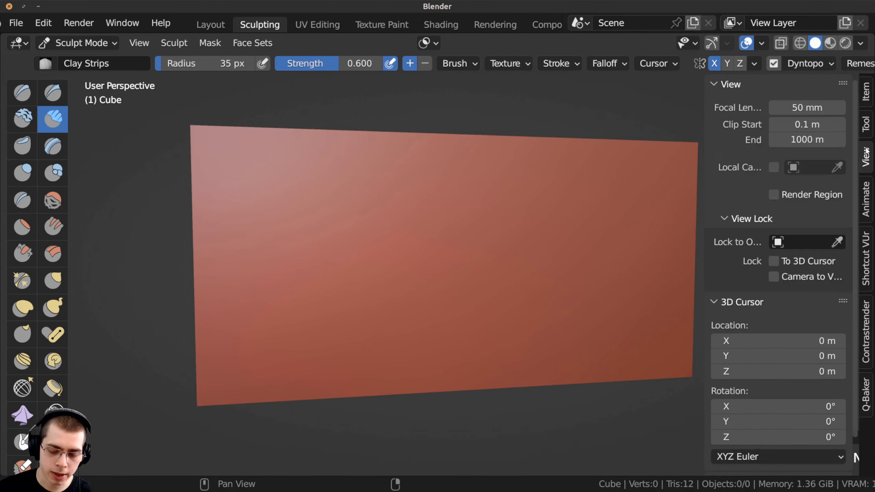
click(771, 110)
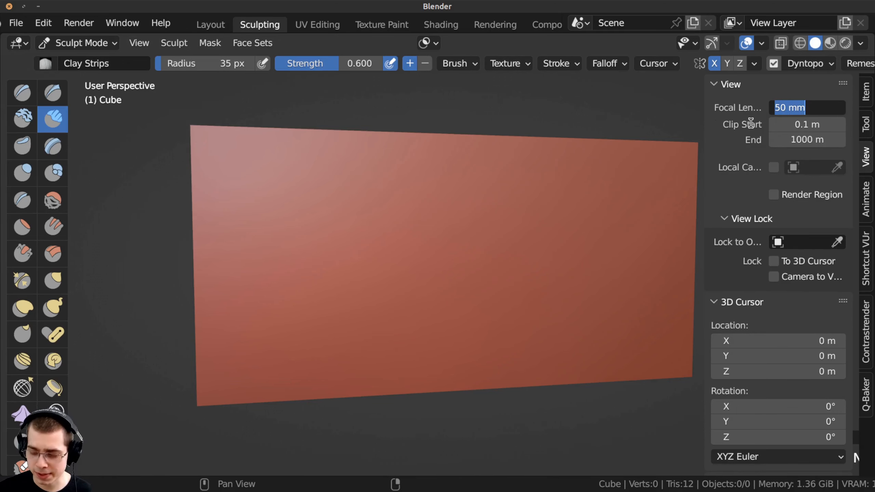
text(90)
key(Return)
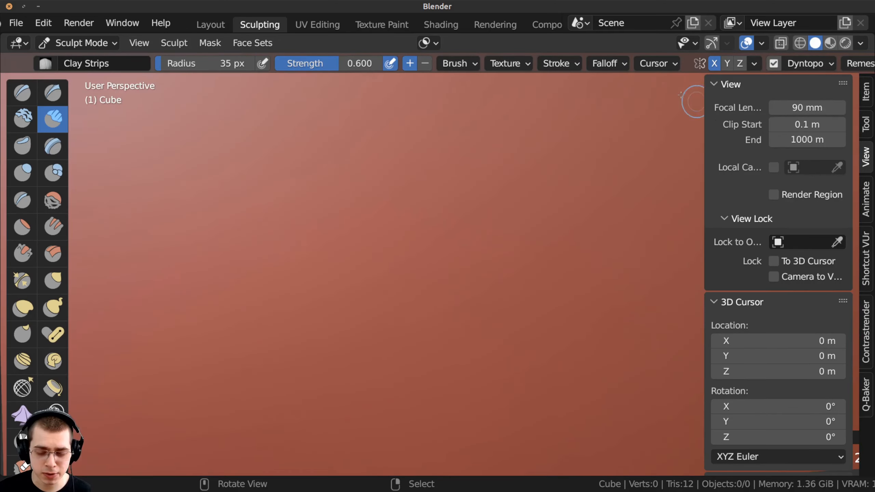
scroll(370, 171, down, 5)
middle_drag(403, 238, 345, 207)
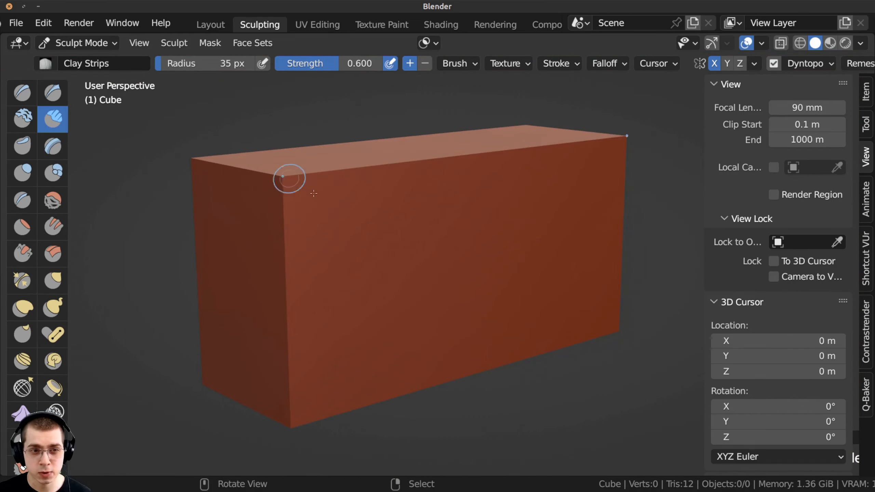
middle_drag(307, 184, 284, 168)
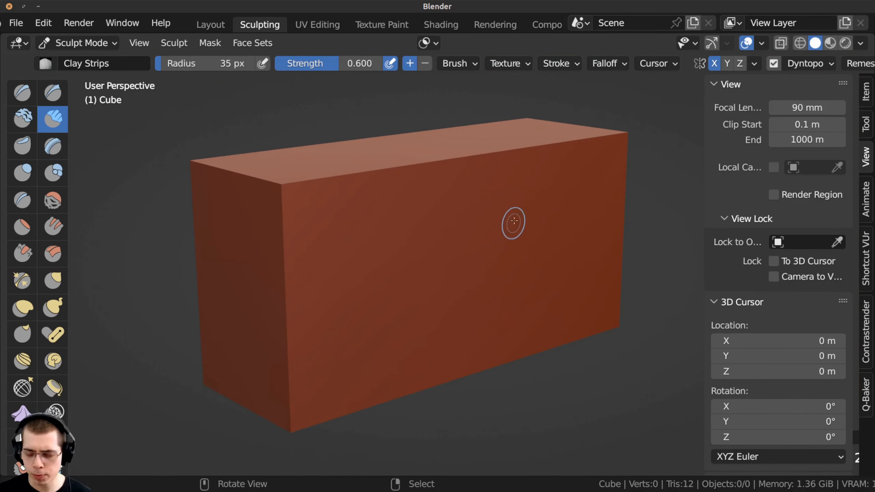
middle_drag(513, 220, 505, 200)
key(n)
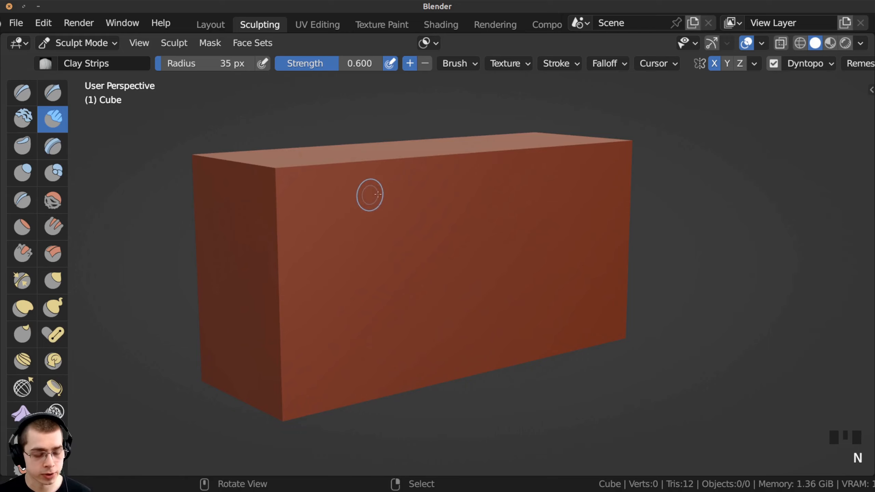
Carve a horizontal groove across the middle of the block's front face with the Crease brush.
shift+middle_drag(371, 193, 355, 211)
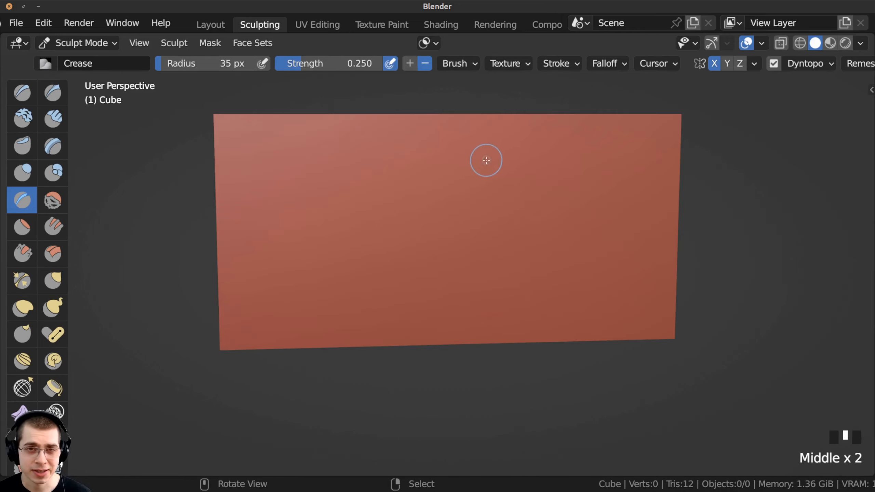
click(24, 202)
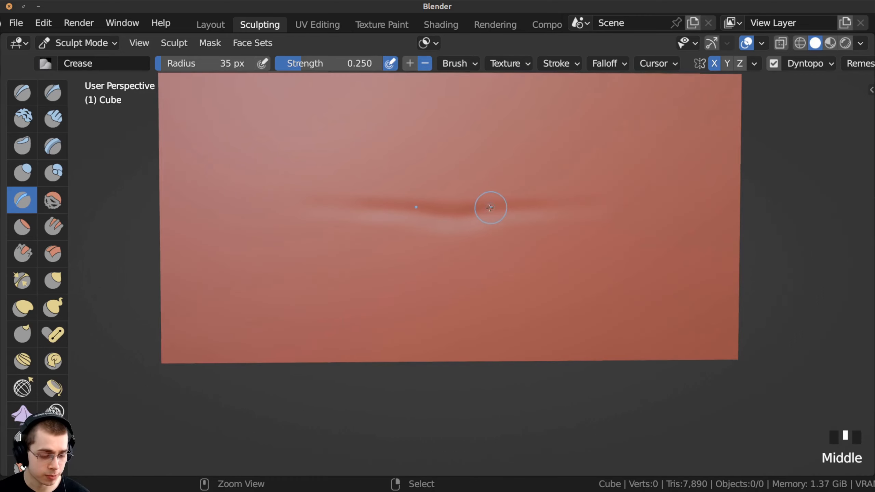
drag(490, 207, 379, 211)
drag(453, 212, 296, 212)
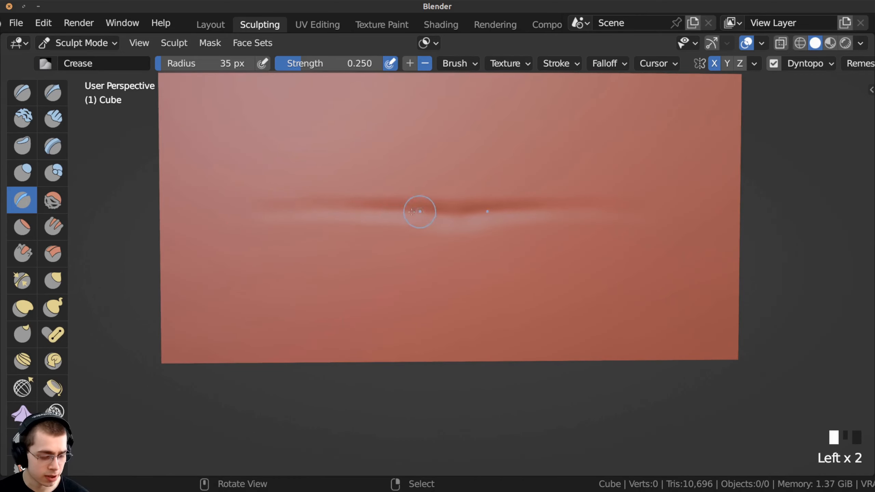
mouse_move(411, 212)
mouse_down()
mouse_move(201, 208)
mouse_move(287, 209)
mouse_move(233, 211)
mouse_up()
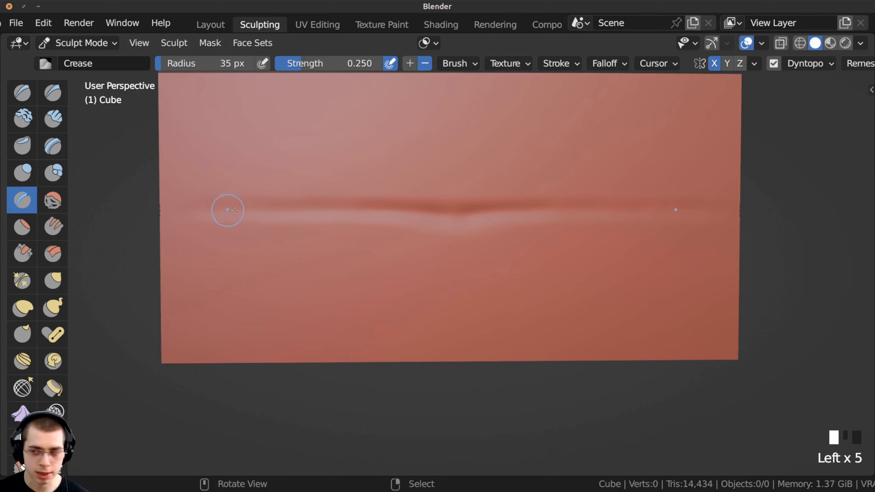
drag(349, 211, 430, 209)
Reduce the Crease brush radius to 27 px and deepen the horizontal groove from the center out to the side edges.
key(f)
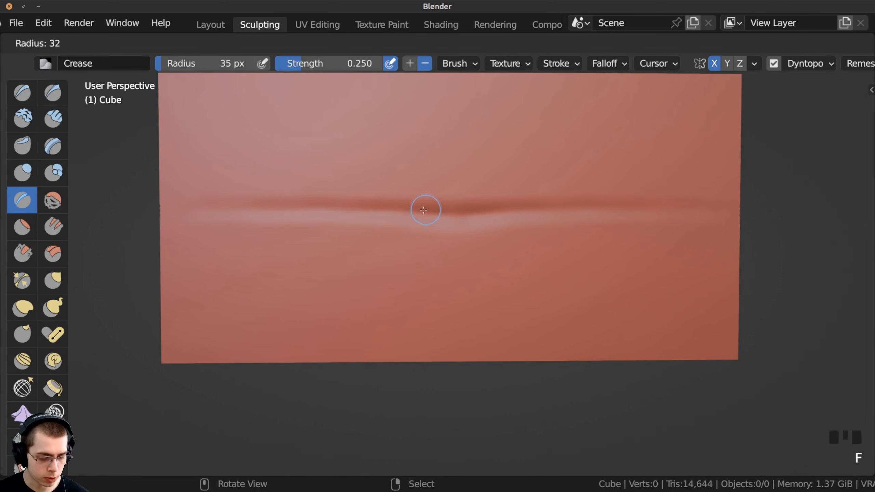
click(421, 210)
drag(231, 65, 228, 68)
mouse_move(189, 209)
mouse_down()
mouse_move(489, 211)
mouse_move(169, 211)
mouse_up()
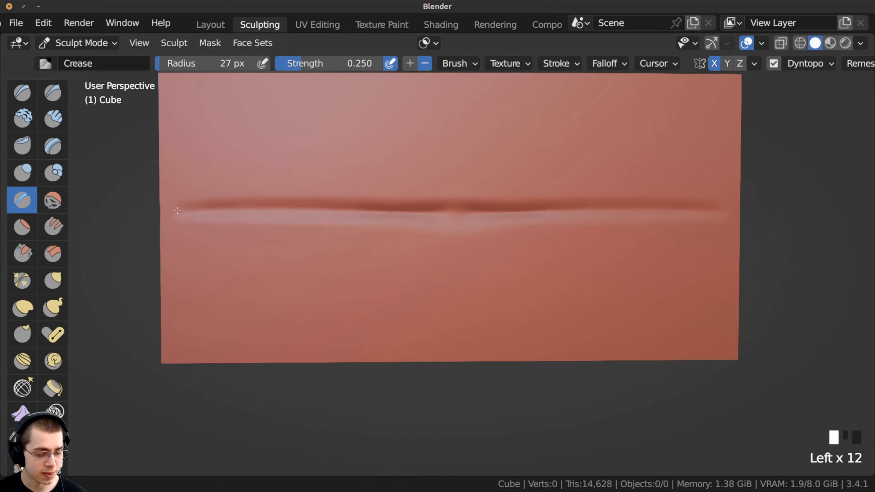
mouse_move(179, 210)
mouse_down()
mouse_move(351, 213)
mouse_move(200, 212)
mouse_move(335, 203)
mouse_move(189, 211)
mouse_up()
ctrl+middle_drag(332, 209, 478, 206)
drag(478, 207, 441, 207)
drag(472, 206, 438, 207)
drag(469, 207, 435, 209)
drag(465, 207, 351, 206)
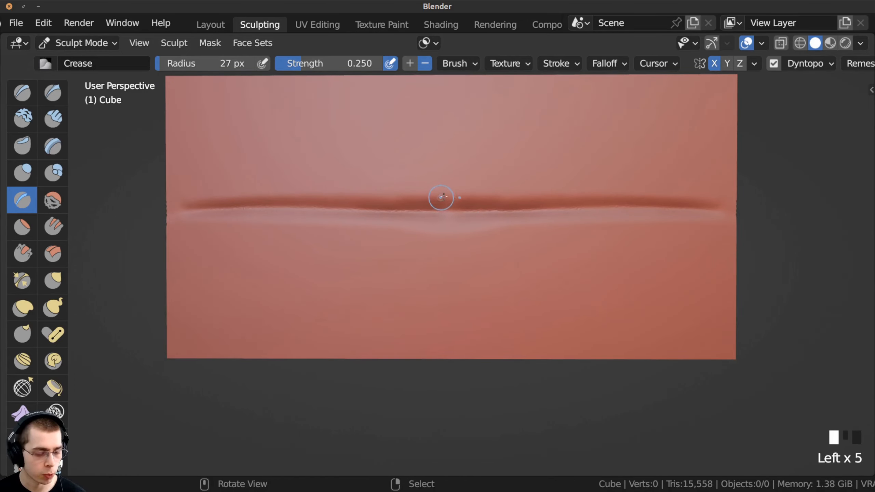
Carve a vertical groove down the center of the front face, crossing the horizontal groove.
drag(451, 114, 446, 186)
drag(450, 118, 442, 188)
drag(448, 110, 441, 189)
drag(446, 238, 443, 303)
drag(445, 238, 438, 275)
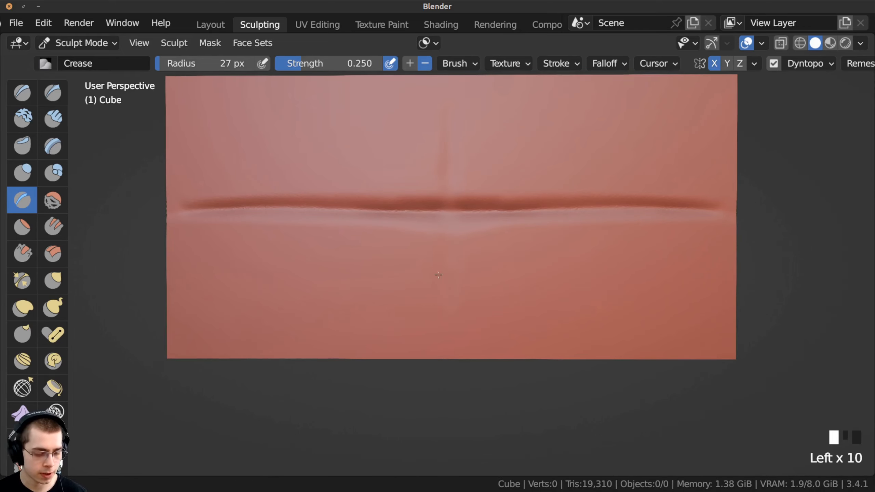
drag(447, 241, 450, 301)
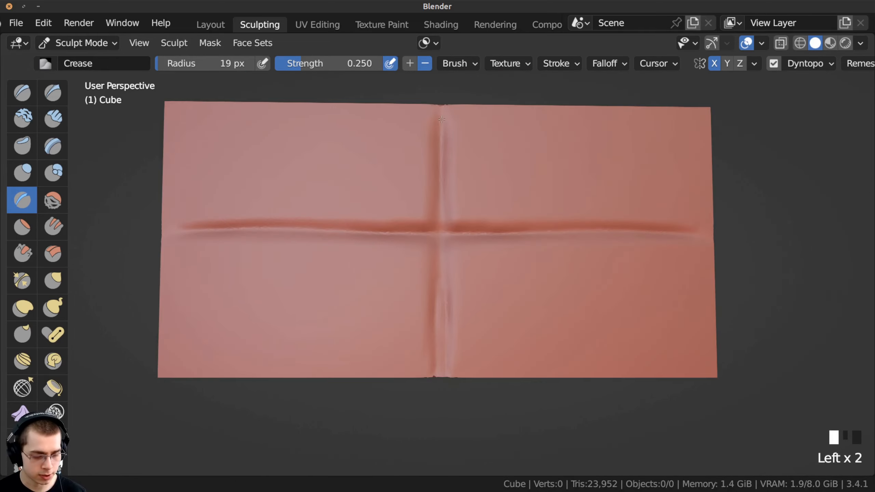
middle_drag(435, 136, 436, 150)
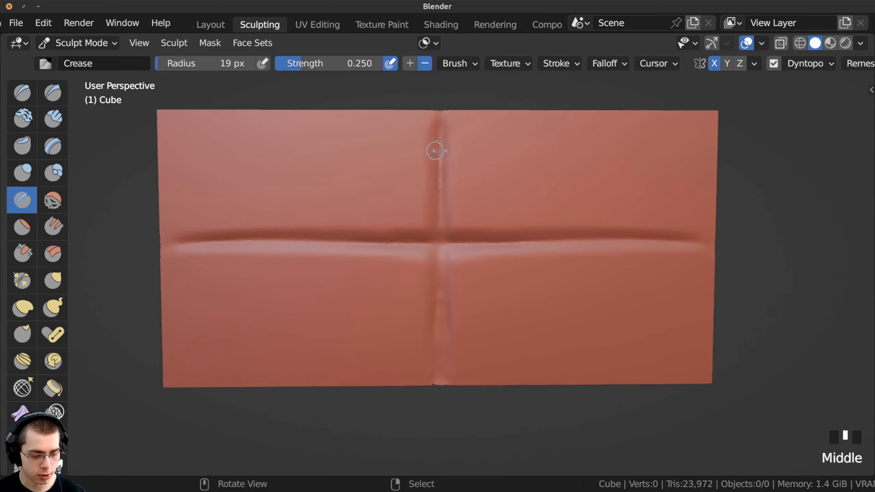
mouse_move(435, 151)
mouse_down()
mouse_move(440, 346)
mouse_move(435, 309)
mouse_up()
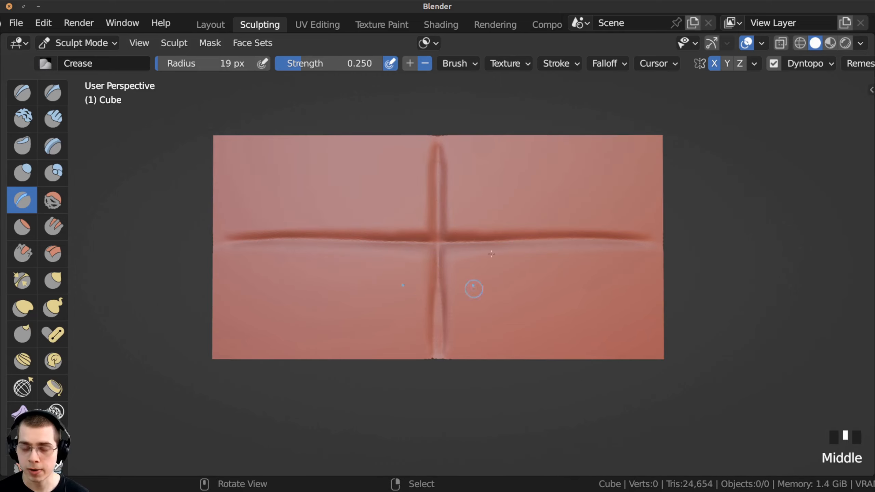
Carve a small mirrored circle around the point where the two grooves cross.
drag(470, 238, 441, 196)
drag(470, 235, 441, 198)
drag(480, 261, 443, 290)
drag(479, 260, 438, 291)
ctrl+middle_drag(431, 241, 421, 198)
middle_drag(422, 199, 422, 193)
Carve a larger oval outline around the small central circle to mark the space between the eyes.
drag(453, 189, 443, 197)
drag(443, 197, 382, 200)
drag(393, 196, 364, 236)
mouse_move(364, 235)
mouse_down()
mouse_move(356, 252)
mouse_move(383, 304)
mouse_up()
drag(383, 304, 406, 305)
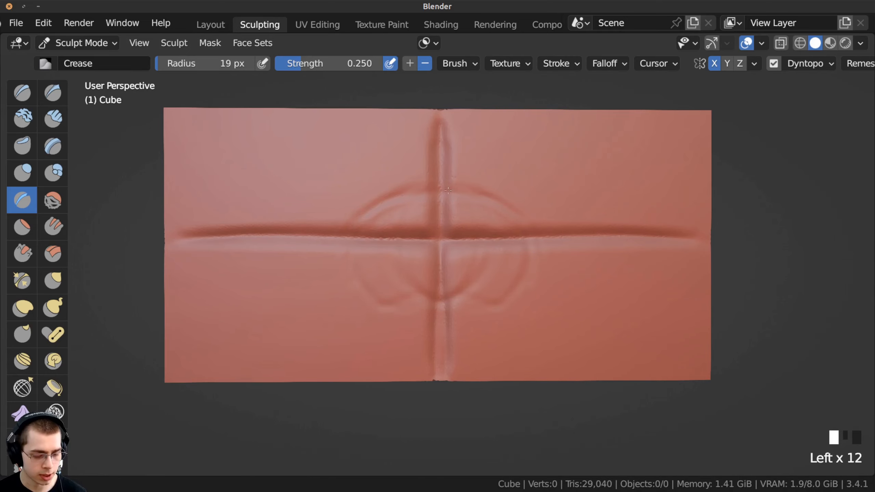
drag(385, 207, 414, 196)
click(463, 200)
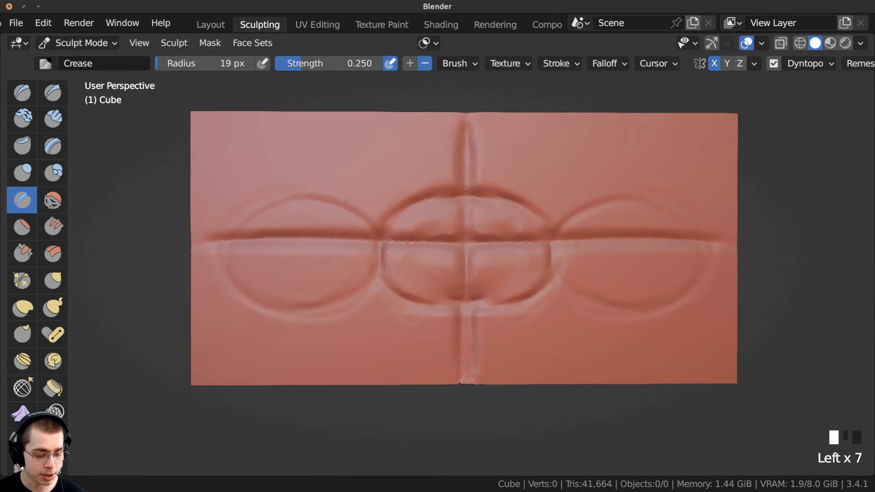
Carve and refine matching eye ovals on both sides of the central oval, adjoining its outline on the horizontal groove.
mouse_move(300, 286)
mouse_down()
mouse_move(300, 215)
mouse_move(362, 211)
mouse_up()
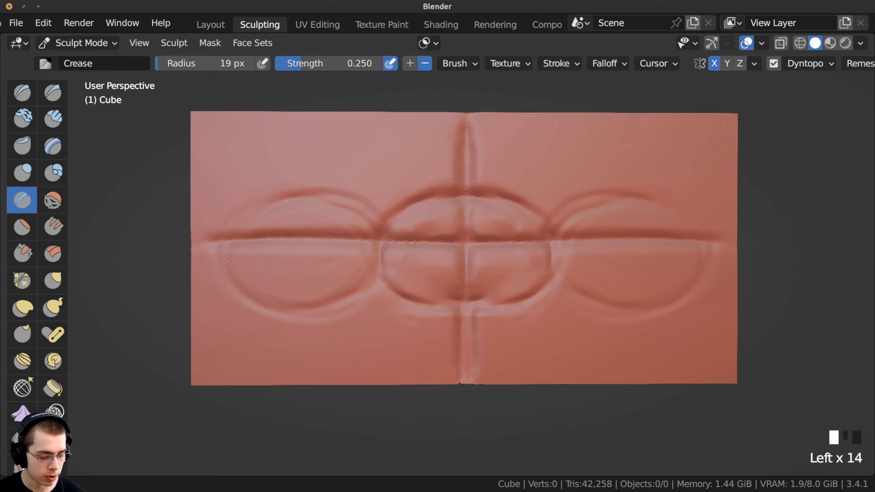
mouse_move(230, 260)
mouse_down()
mouse_move(334, 305)
mouse_move(275, 297)
mouse_move(344, 274)
mouse_up()
mouse_move(253, 286)
mouse_down()
mouse_move(376, 221)
mouse_move(339, 195)
mouse_move(269, 203)
mouse_up()
drag(293, 303, 359, 286)
drag(474, 297, 495, 300)
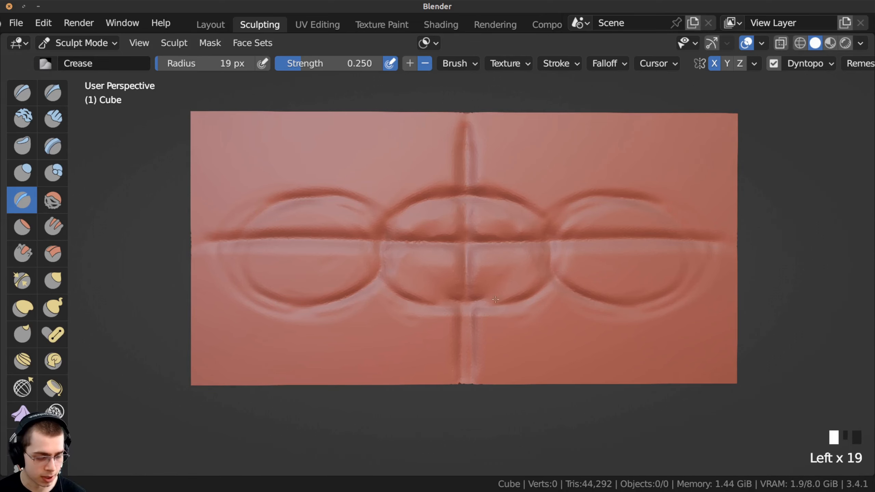
shift+drag(388, 254, 338, 298)
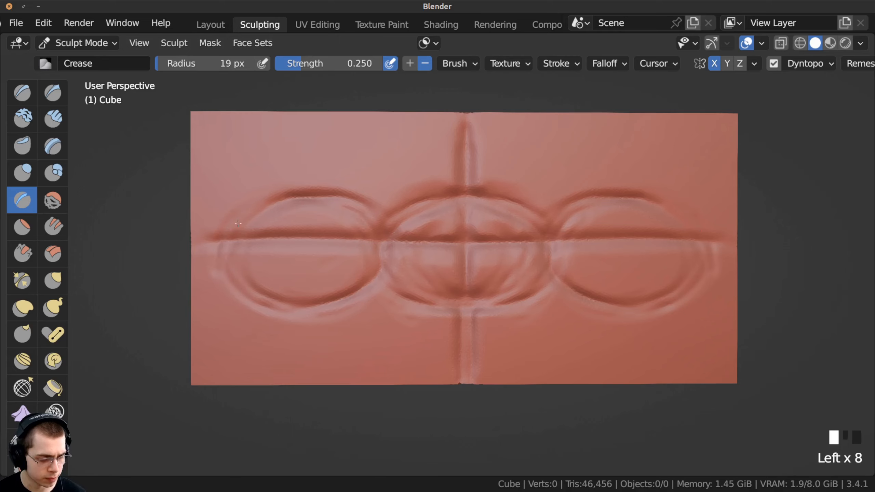
Add Crease strokes along the inner sides, middle and upper edge of the central oval to mark one eye width of spacing.
mouse_move(238, 224)
ctrl+middle_down()
mouse_move(462, 262)
mouse_move(518, 299)
mouse_move(464, 255)
mouse_move(458, 262)
mouse_move(408, 252)
ctrl+middle_up()
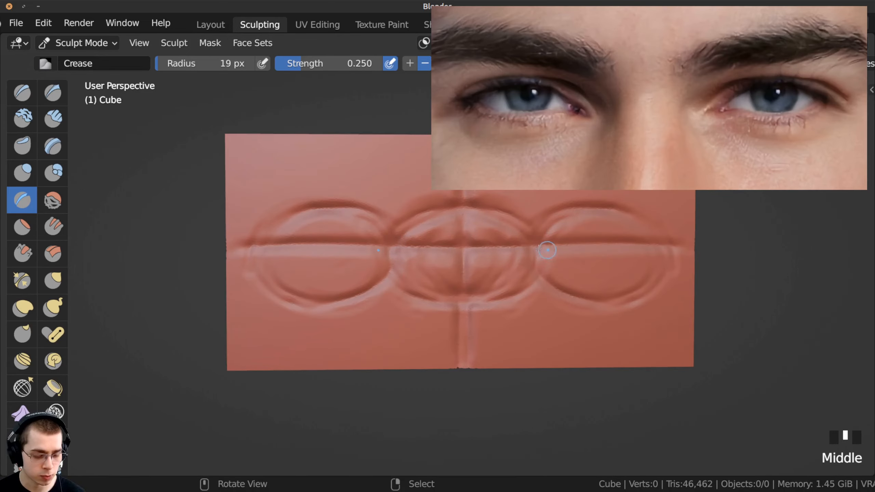
ctrl+middle_drag(539, 248, 299, 238)
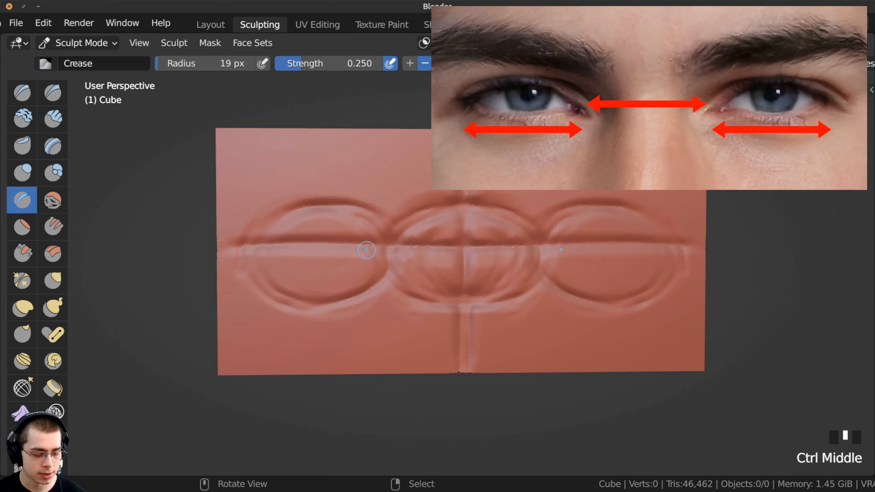
drag(387, 266, 402, 276)
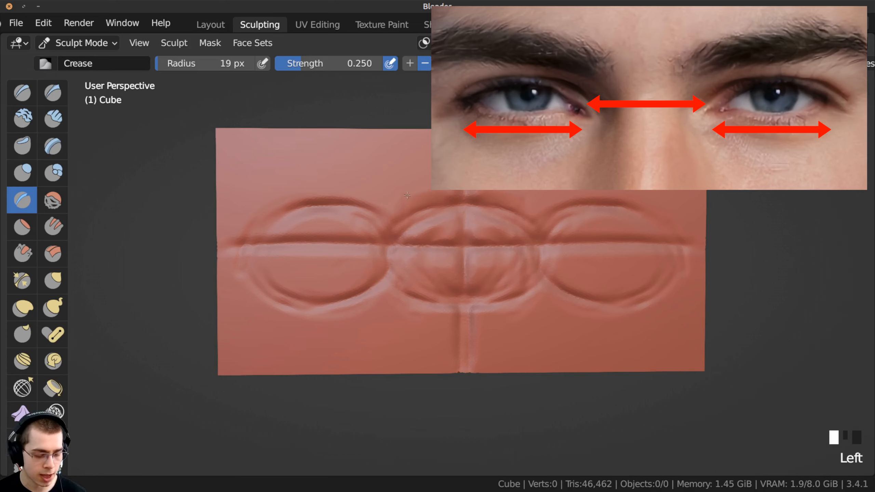
drag(407, 195, 403, 288)
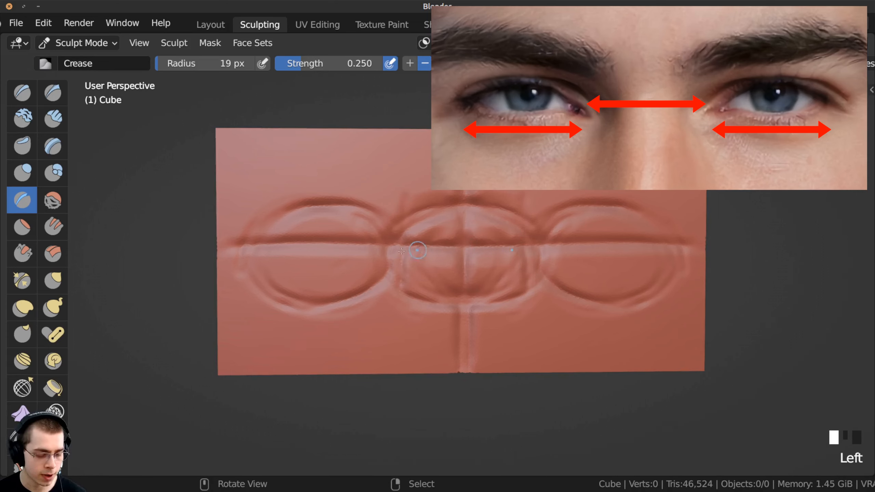
drag(429, 244, 396, 243)
drag(464, 206, 499, 204)
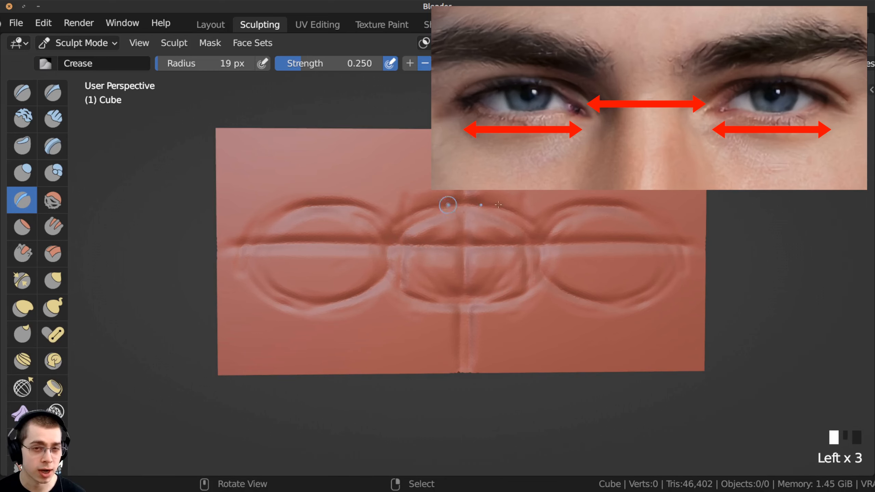
Add another mirrored Crease stroke beside the central oval and save the file to the Desktop as tut.blend.
drag(400, 244, 402, 213)
middle_drag(391, 269, 382, 241)
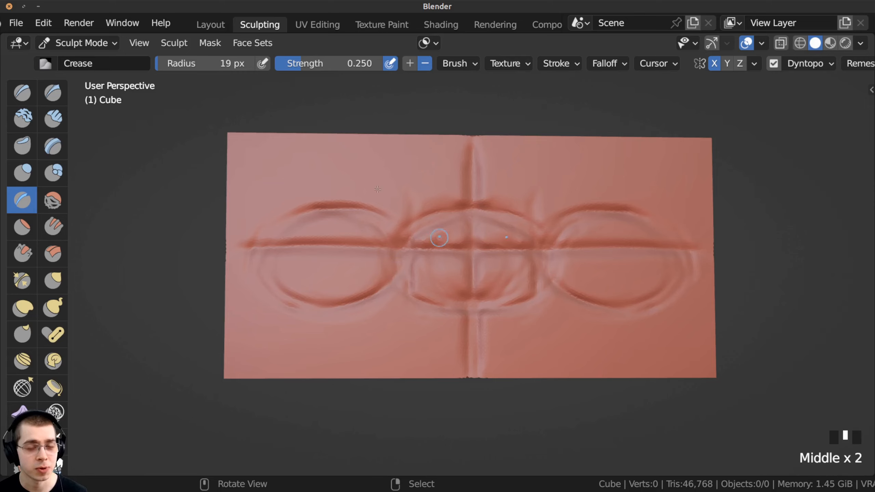
middle_drag(440, 238, 351, 204)
shift+middle_drag(352, 203, 283, 27)
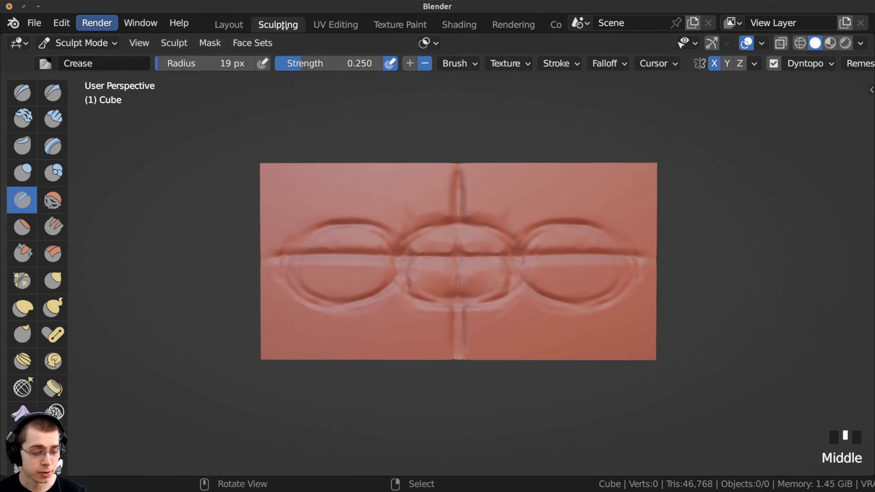
click(34, 23)
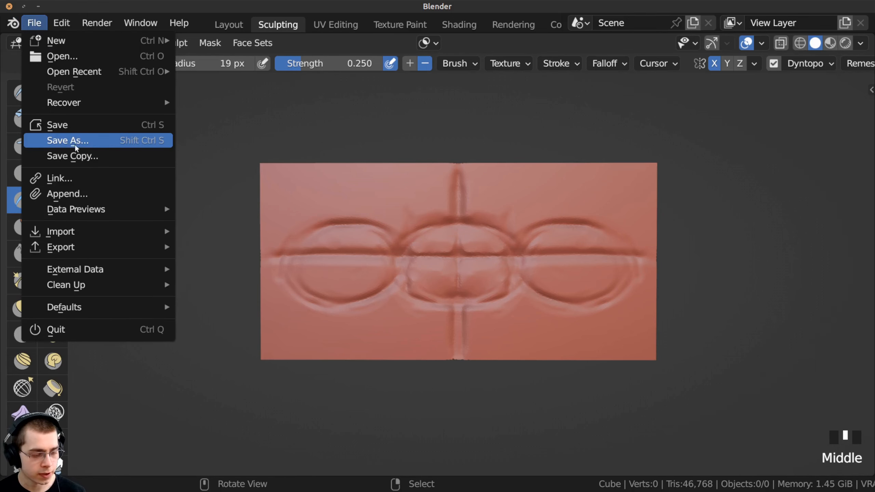
click(102, 141)
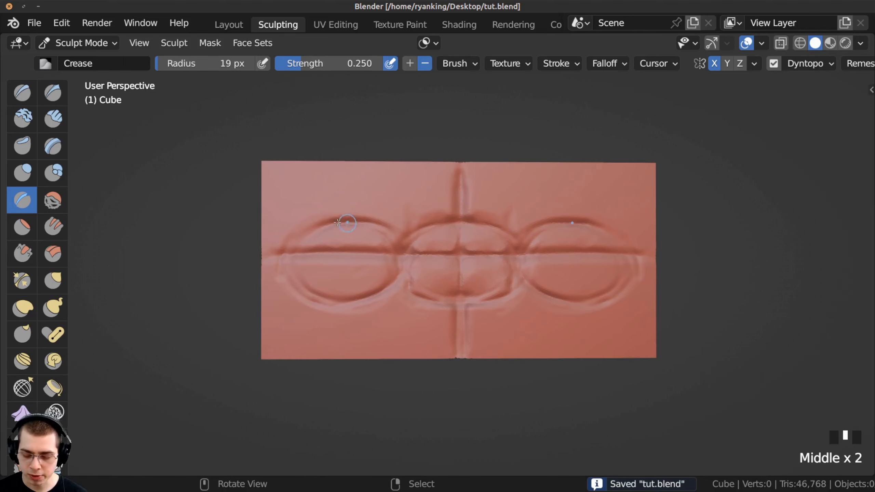
middle_drag(277, 230, 293, 232)
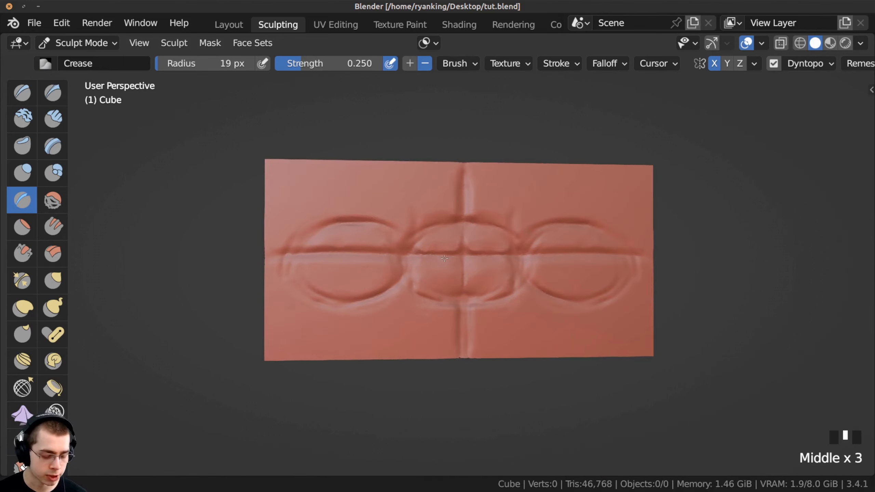
key(ctrl+s)
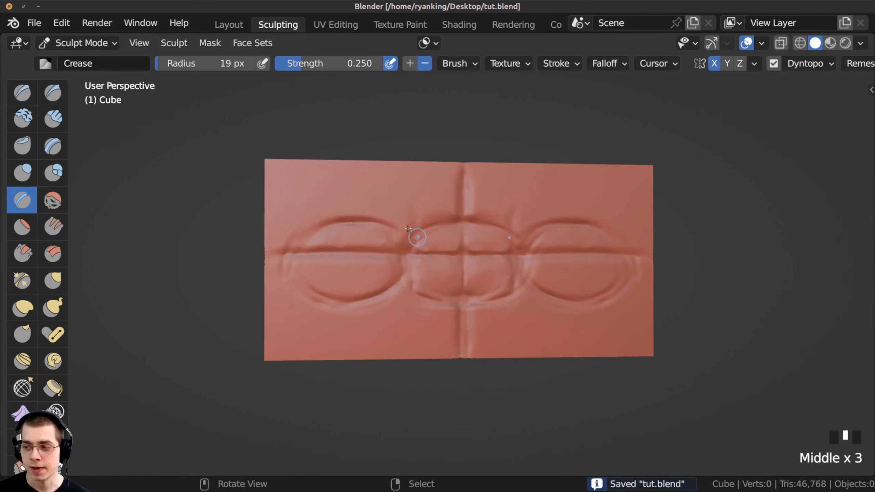
Lay the first mirrored Clay Strips strokes for the brow ridge, running vertically above the inner corners of the eyes.
middle_drag(377, 221, 418, 146)
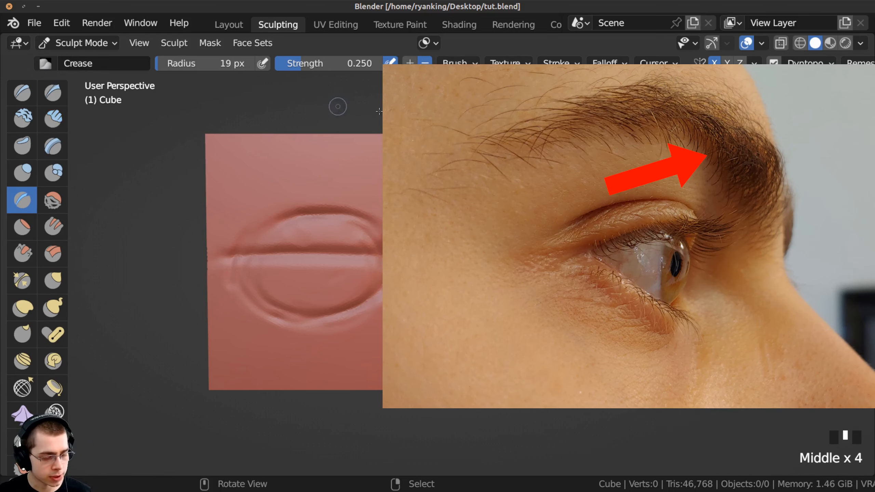
click(54, 125)
middle_drag(369, 164, 379, 162)
drag(419, 157, 421, 172)
drag(421, 157, 422, 175)
drag(423, 159, 421, 193)
drag(415, 157, 413, 203)
mouse_move(414, 156)
mouse_down()
mouse_move(410, 212)
mouse_move(406, 166)
mouse_up()
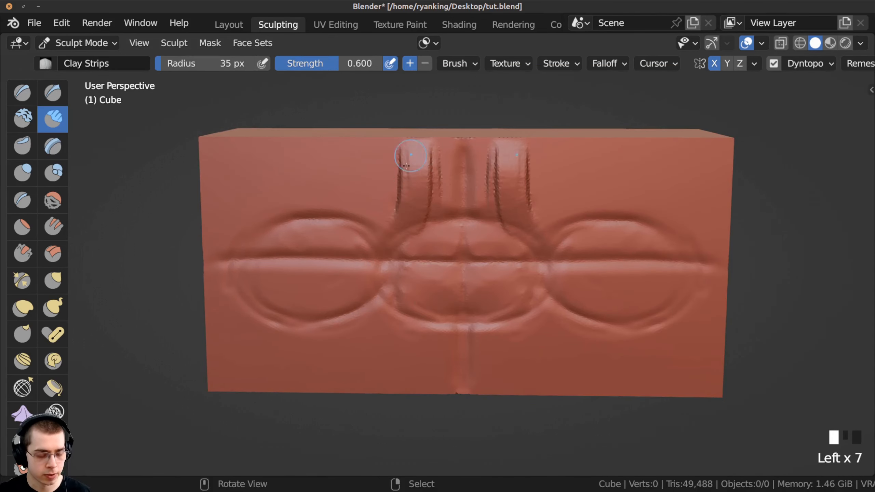
Thicken the inner part of the brow ridge with Clay Strips and widen it toward the eye ovals.
middle_drag(407, 166, 407, 157)
drag(418, 148, 419, 221)
drag(413, 161, 413, 212)
drag(427, 145, 424, 197)
mouse_move(405, 145)
mouse_down()
mouse_move(400, 215)
mouse_move(388, 221)
mouse_up()
drag(379, 141, 365, 206)
drag(364, 141, 351, 203)
mouse_move(353, 141)
mouse_down()
mouse_move(341, 199)
mouse_move(355, 200)
mouse_up()
mouse_move(384, 149)
mouse_down()
mouse_move(374, 196)
mouse_move(389, 196)
mouse_up()
drag(410, 152, 403, 197)
drag(422, 154, 413, 193)
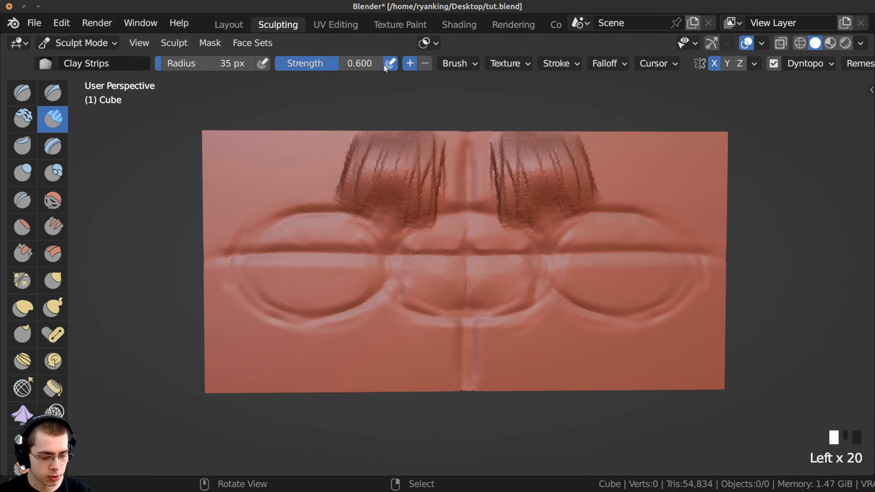
drag(374, 155, 369, 165)
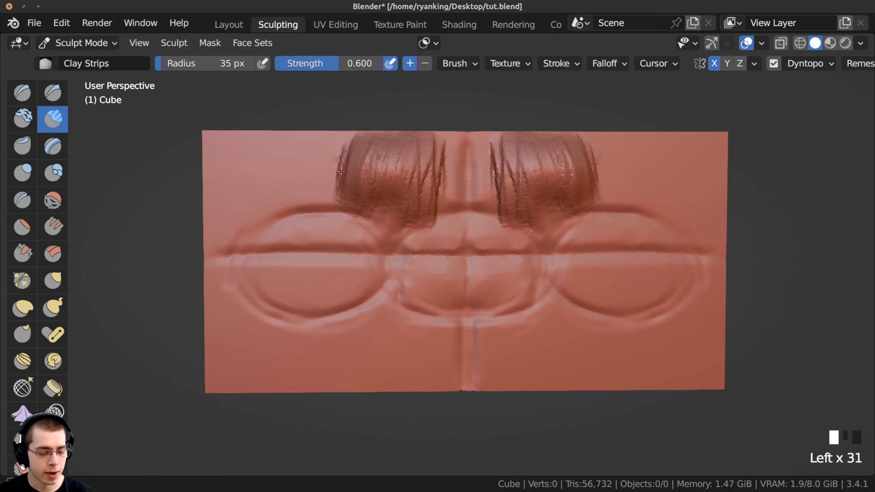
Extend the mirrored brow ridge outward above the middle of the eye ovals with overlapping Clay Strips strokes.
drag(342, 172, 336, 192)
drag(342, 146, 331, 186)
middle_drag(336, 176, 345, 184)
drag(359, 152, 333, 206)
drag(341, 152, 324, 200)
mouse_move(334, 150)
mouse_down()
mouse_move(315, 193)
mouse_move(300, 195)
mouse_up()
mouse_move(329, 149)
mouse_down()
mouse_move(318, 189)
mouse_move(332, 192)
mouse_up()
drag(356, 155, 348, 191)
drag(317, 149, 310, 193)
mouse_move(301, 147)
mouse_down()
mouse_move(297, 197)
mouse_move(282, 195)
mouse_up()
Continue the brow ridge past the outer corners of the eyes to the block's side edges with Clay Strips.
drag(270, 147, 267, 197)
drag(270, 166, 267, 196)
drag(267, 149, 262, 204)
drag(260, 148, 257, 201)
drag(256, 149, 252, 201)
middle_drag(280, 168, 293, 166)
mouse_move(303, 145)
mouse_down()
mouse_move(293, 184)
mouse_move(291, 170)
mouse_move(275, 187)
mouse_up()
drag(263, 144, 248, 192)
Fill the gap between the two brows with Clay Strips and blend it into their inner ends.
mouse_move(248, 191)
middle_down()
mouse_move(400, 157)
mouse_move(344, 188)
middle_up()
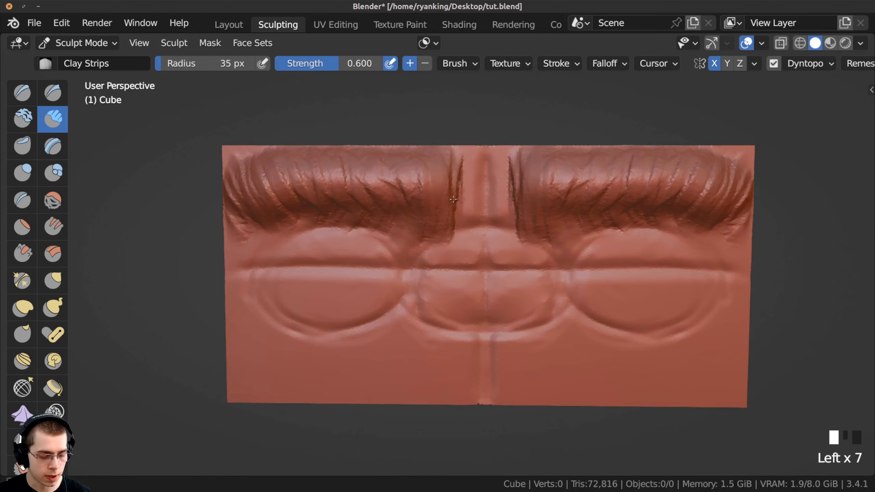
drag(465, 178, 465, 212)
drag(478, 186, 471, 224)
mouse_move(483, 172)
mouse_down()
mouse_move(482, 221)
mouse_move(482, 207)
mouse_up()
drag(477, 169, 475, 210)
drag(486, 172, 485, 209)
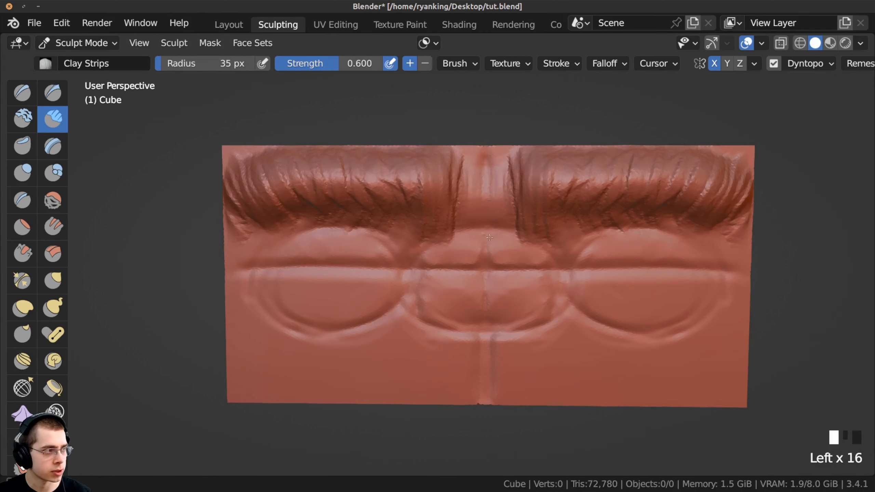
shift+middle_drag(487, 208, 477, 177)
drag(478, 181, 476, 217)
drag(474, 182, 469, 215)
drag(474, 184, 468, 219)
drag(447, 155, 451, 208)
mouse_move(460, 179)
mouse_down()
mouse_move(464, 207)
mouse_move(477, 219)
mouse_up()
drag(470, 179, 466, 187)
Pull the middle of the block's front forward using the Grab brush with a radius of 219 px.
middle_drag(467, 187, 377, 323)
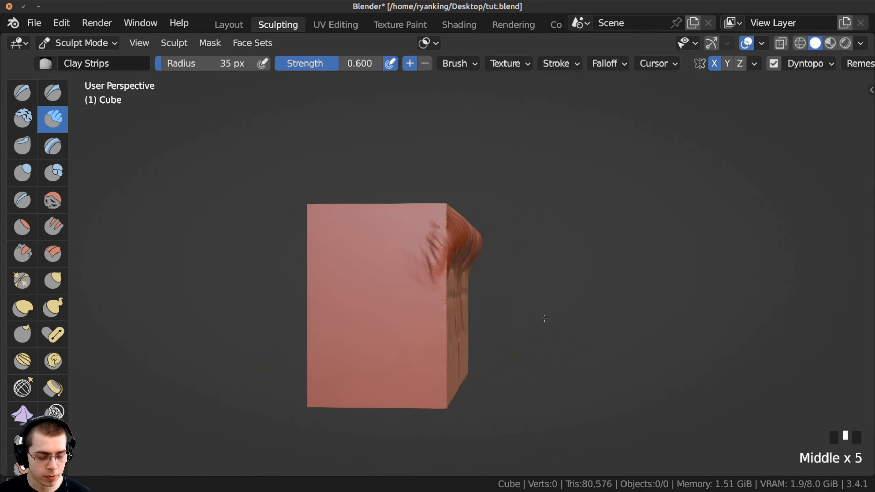
shift+middle_drag(543, 317, 313, 295)
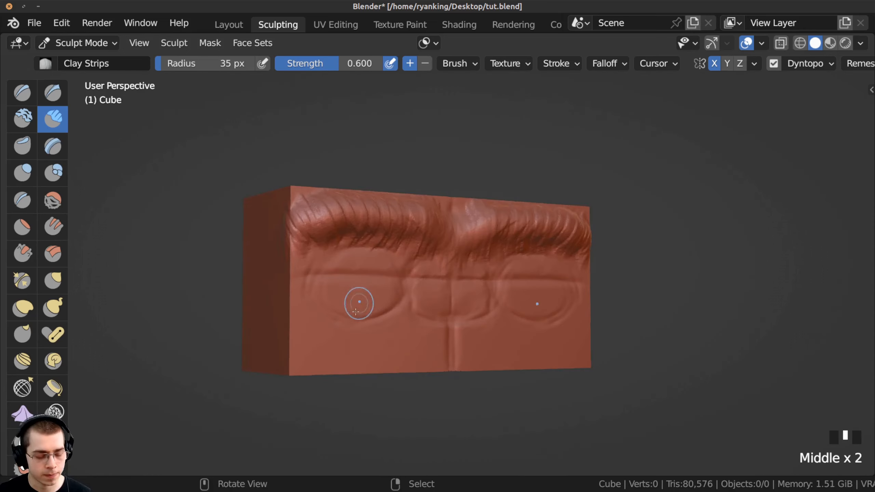
middle_drag(362, 295, 408, 346)
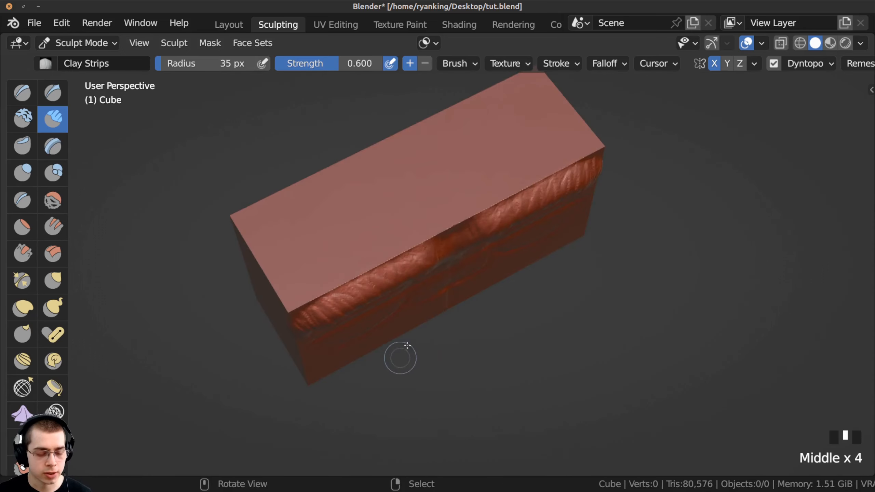
mouse_move(451, 323)
middle_down()
mouse_move(438, 297)
mouse_move(438, 266)
middle_up()
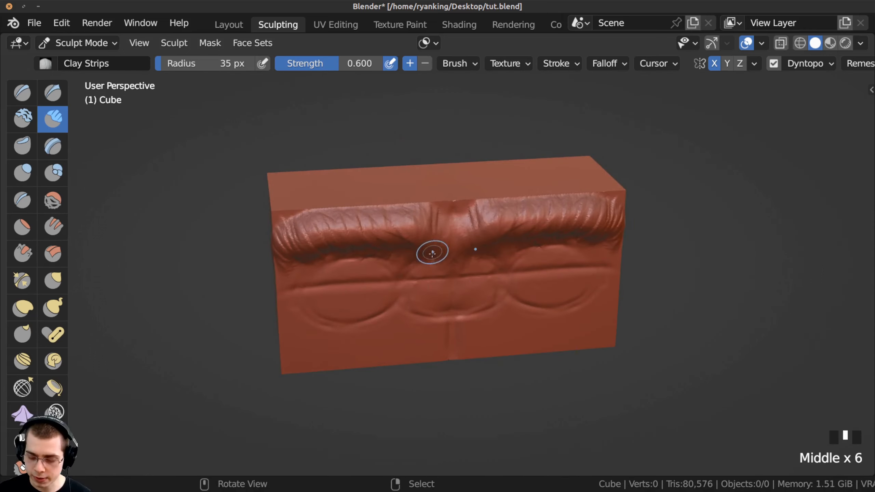
key(g)
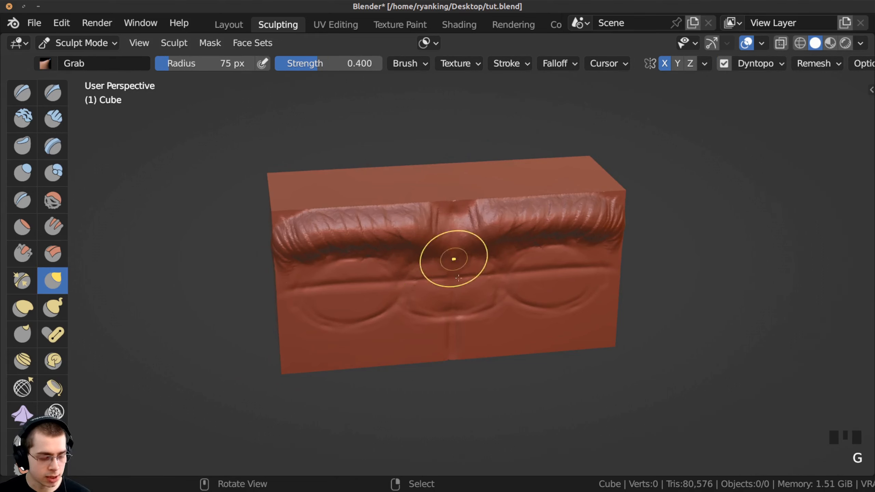
click(56, 284)
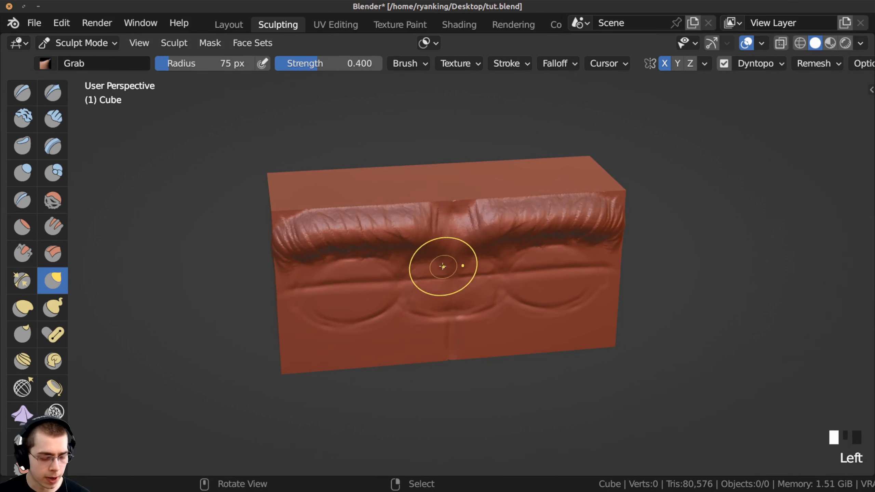
key(f)
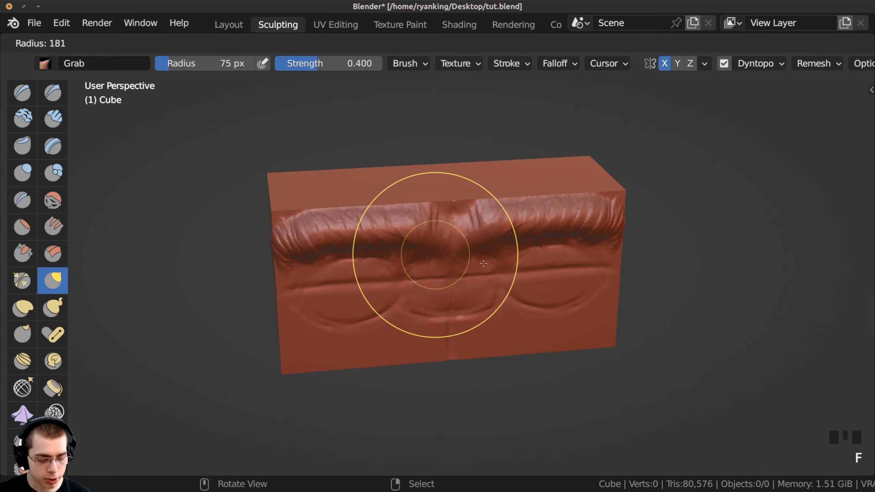
click(520, 262)
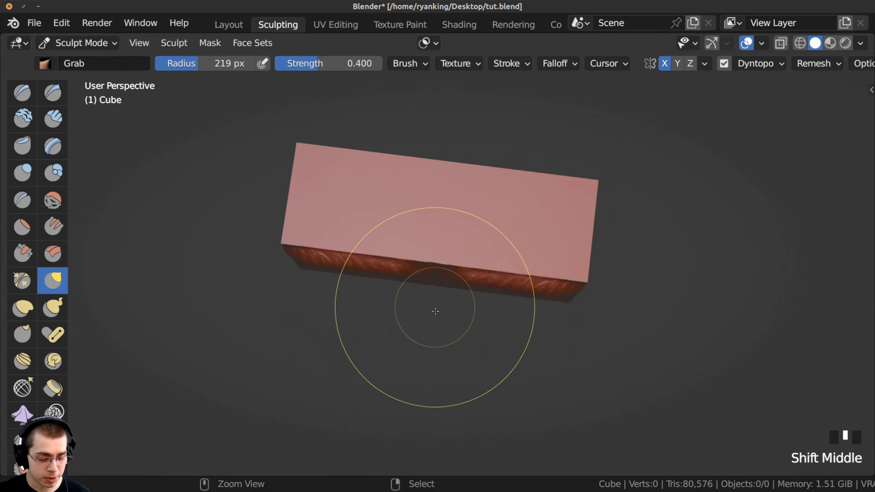
ctrl+middle_drag(436, 309, 438, 312)
ctrl+middle_drag(428, 276, 429, 320)
click(434, 277)
mouse_move(430, 321)
middle_down()
mouse_move(430, 290)
mouse_move(401, 279)
mouse_move(430, 276)
mouse_move(414, 279)
mouse_move(429, 283)
middle_up()
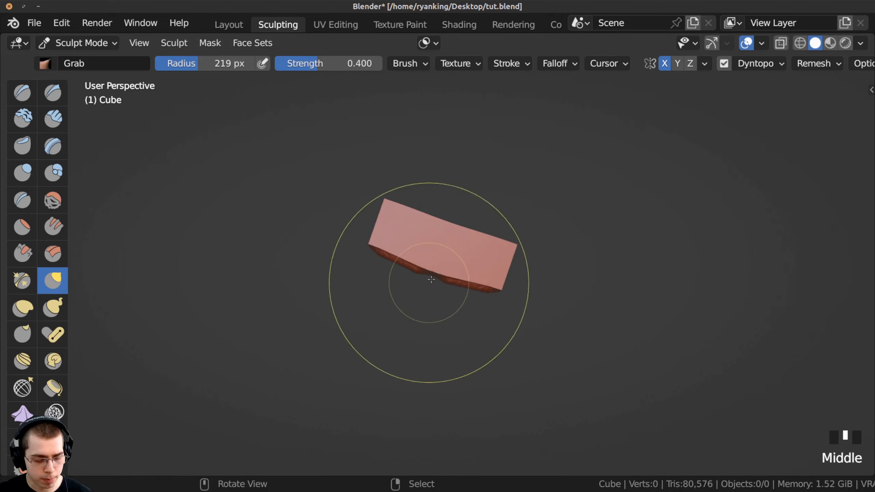
drag(428, 283, 431, 280)
middle_drag(431, 280, 423, 279)
drag(427, 281, 429, 282)
mouse_move(429, 282)
middle_down()
mouse_move(401, 274)
mouse_move(416, 210)
mouse_move(406, 199)
middle_up()
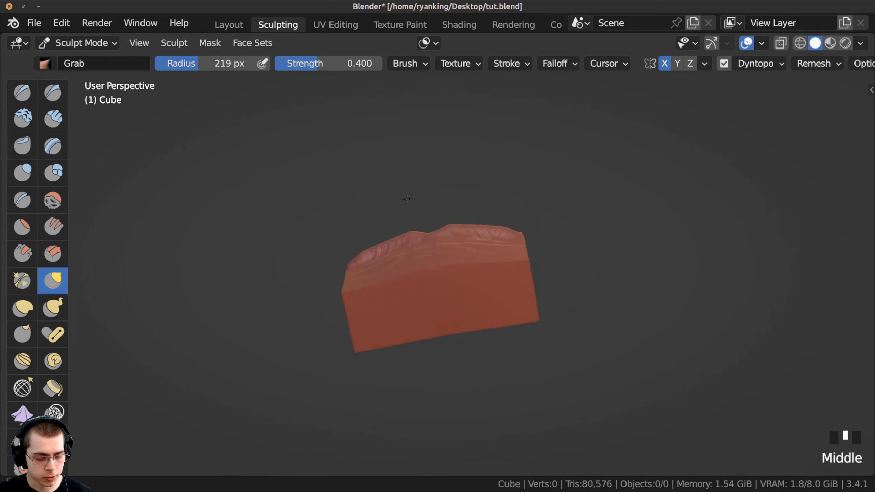
Curve the block further by pulling its centre forward in small Grab strokes, working from below and other angles.
drag(426, 262, 425, 250)
drag(426, 257, 425, 249)
drag(426, 256, 425, 249)
drag(426, 255, 425, 249)
drag(426, 254, 425, 248)
middle_drag(425, 248, 445, 251)
drag(444, 252, 442, 246)
middle_drag(443, 246, 452, 351)
mouse_move(449, 296)
middle_down()
mouse_move(447, 335)
mouse_move(427, 348)
middle_up()
drag(435, 316, 435, 304)
drag(437, 315, 435, 304)
drag(438, 316, 438, 307)
Pull the outer sides of the face backward with Grab at brow height and near the lower corners, and refine the curve.
middle_drag(448, 313, 513, 316)
middle_drag(431, 318, 421, 259)
drag(421, 259, 400, 255)
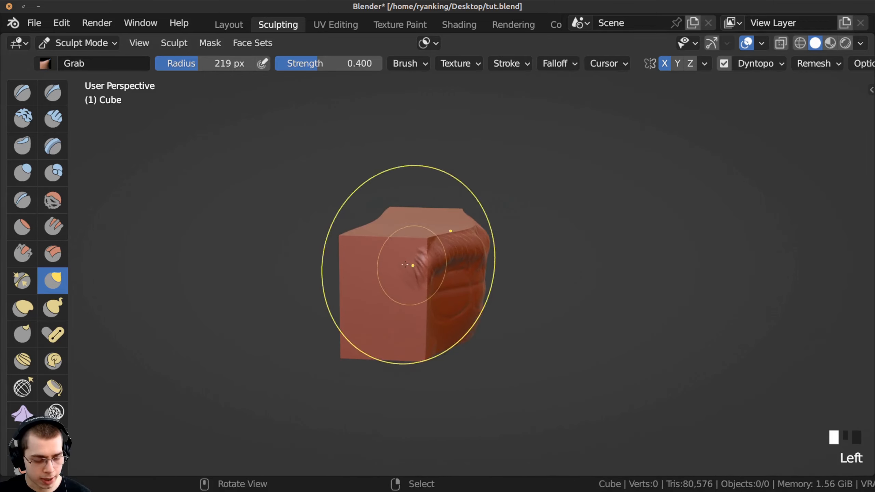
middle_drag(400, 254, 413, 331)
drag(414, 334, 399, 315)
mouse_move(399, 314)
ctrl+middle_down()
mouse_move(362, 223)
mouse_move(415, 233)
mouse_move(407, 193)
ctrl+middle_up()
drag(396, 183, 400, 175)
drag(404, 186, 390, 171)
drag(410, 189, 429, 191)
drag(448, 217, 452, 212)
Build up the bridge of the nose with Clay Strips from between the brows down to the block's lower edge.
middle_drag(458, 224, 344, 275)
ctrl+middle_drag(344, 276, 342, 250)
middle_drag(328, 303, 349, 284)
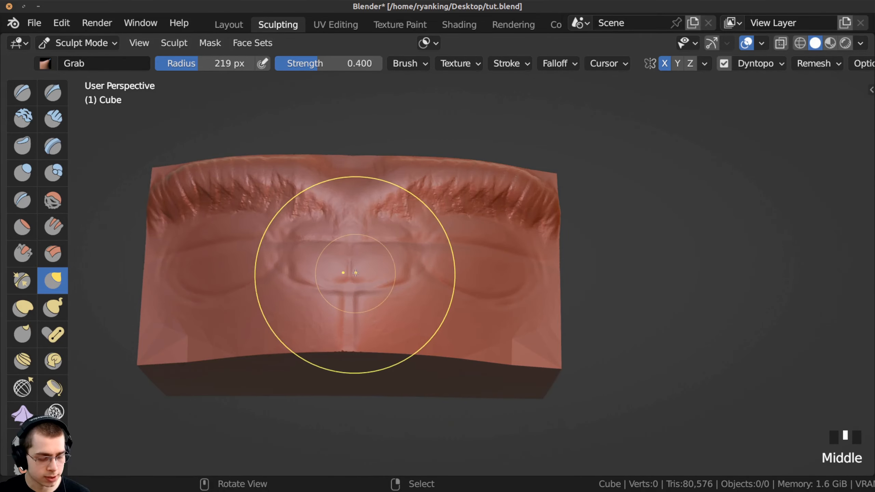
mouse_move(352, 254)
shift+middle_down()
mouse_move(410, 293)
mouse_move(303, 217)
mouse_move(289, 260)
mouse_move(413, 308)
mouse_move(385, 298)
shift+middle_up()
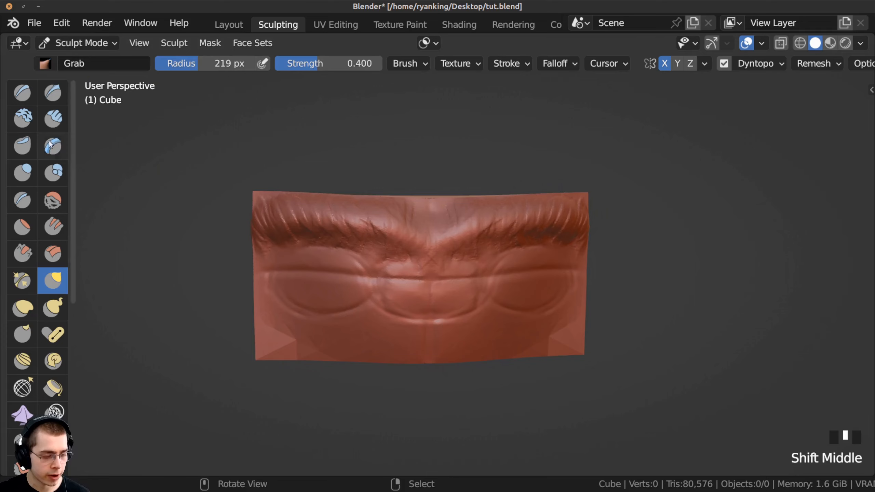
click(52, 119)
ctrl+middle_drag(428, 255, 430, 289)
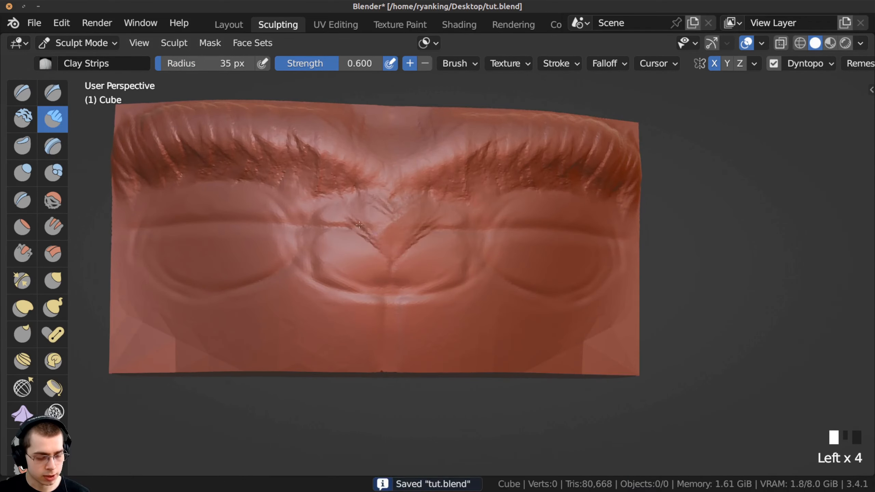
mouse_move(407, 266)
mouse_down()
mouse_move(393, 286)
mouse_move(390, 343)
mouse_up()
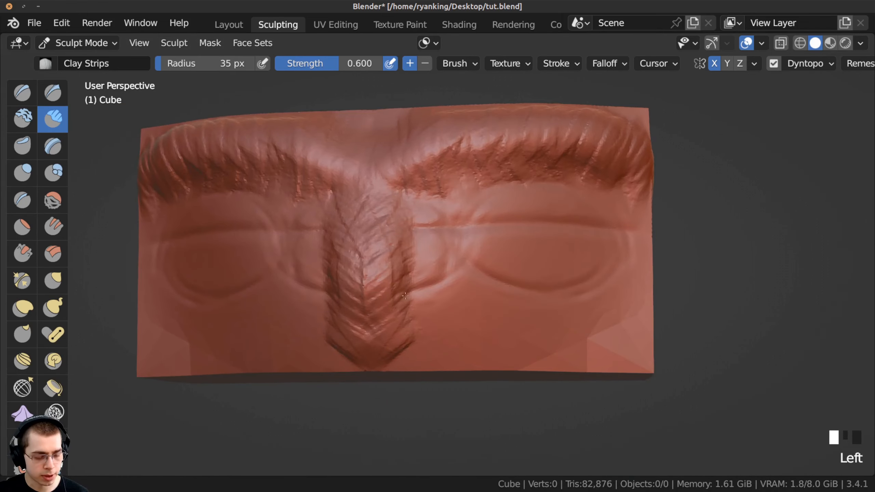
mouse_move(338, 307)
mouse_down()
mouse_move(365, 342)
mouse_move(414, 362)
mouse_up()
mouse_move(373, 273)
ctrl+middle_down()
mouse_move(372, 287)
mouse_move(385, 206)
ctrl+middle_up()
click(386, 206)
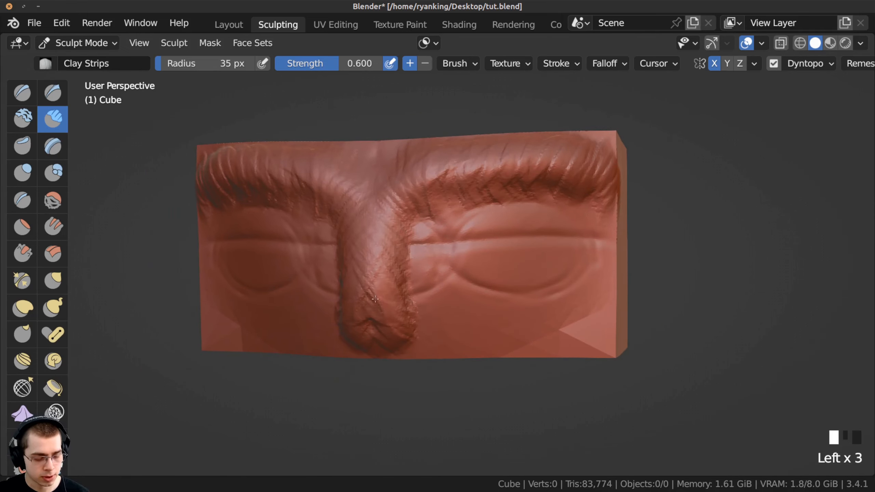
Blend the nose into the brow and build up its lower end and underside with Clay Strips.
drag(407, 202, 410, 211)
middle_drag(410, 210, 389, 211)
mouse_move(372, 286)
mouse_down()
mouse_move(400, 302)
mouse_move(413, 286)
mouse_up()
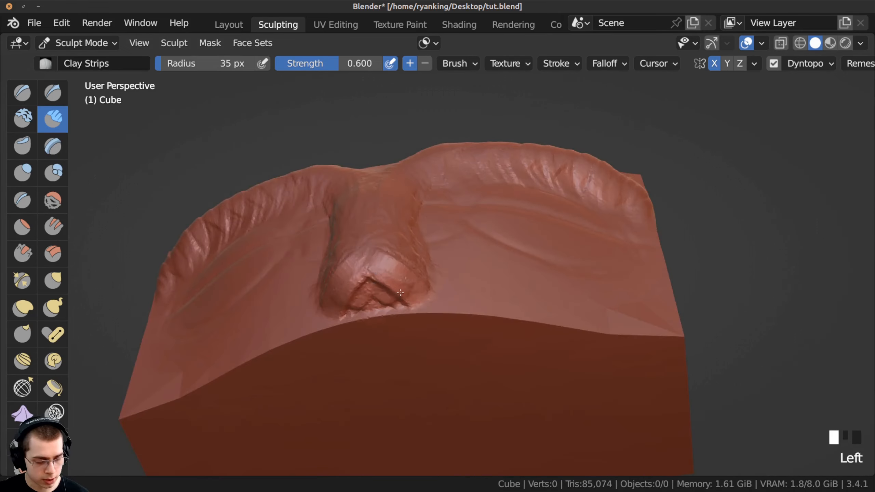
middle_drag(384, 305, 365, 303)
ctrl+middle_drag(365, 303, 374, 258)
drag(374, 258, 397, 242)
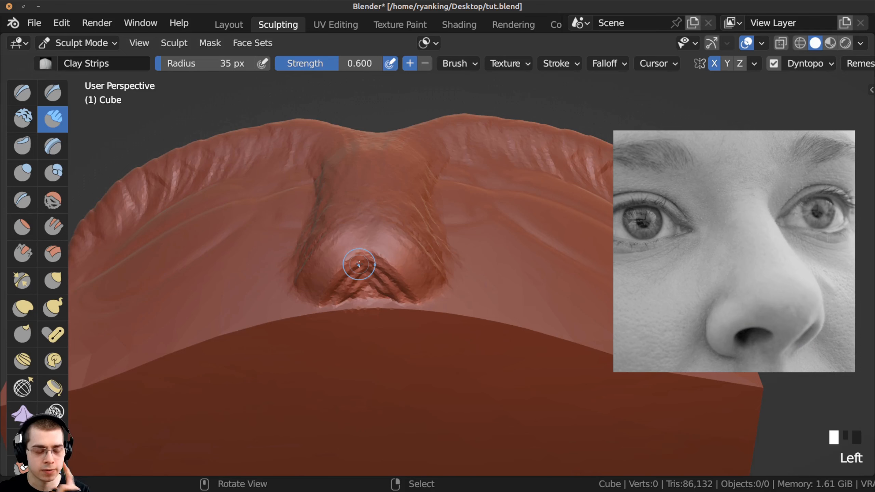
Shape the underside of the nose as a triangle with Clay Strips and add lengthwise strokes down the bridge.
middle_drag(376, 286, 373, 256)
mouse_move(366, 220)
mouse_down()
mouse_move(331, 248)
mouse_move(344, 270)
mouse_up()
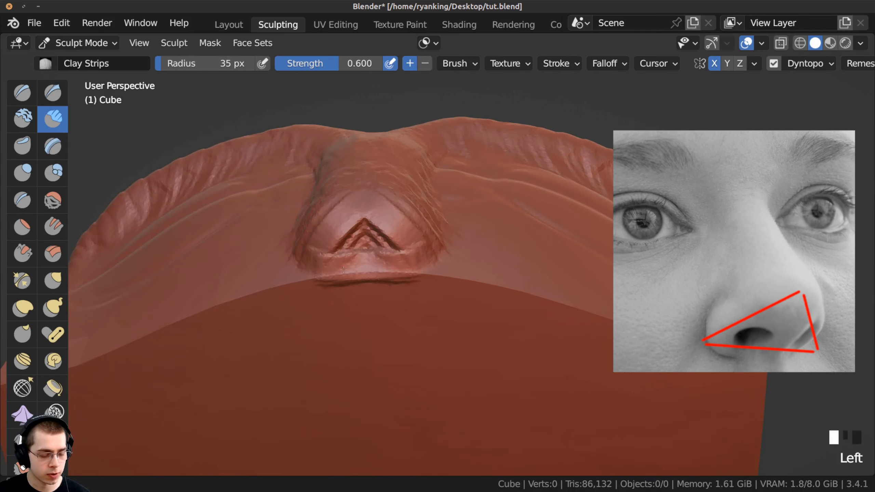
click(357, 195)
mouse_move(357, 195)
middle_down()
mouse_move(431, 364)
mouse_move(357, 334)
mouse_move(321, 217)
mouse_move(279, 170)
middle_up()
drag(279, 170, 278, 158)
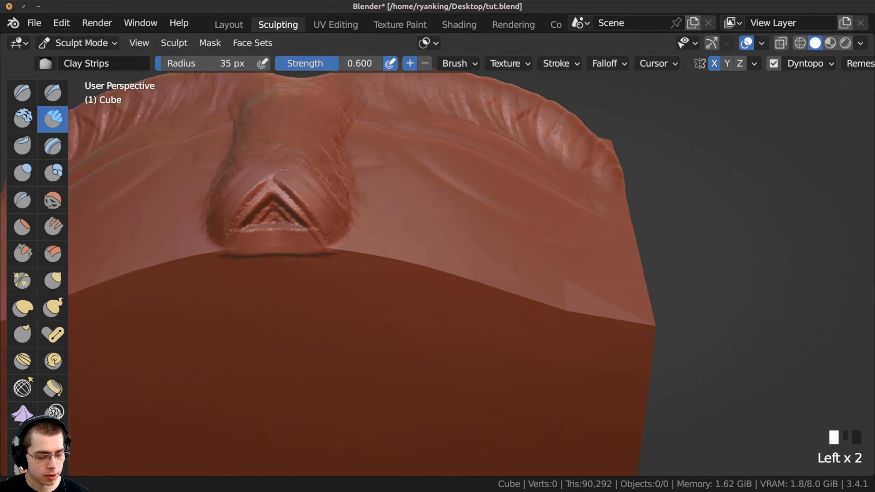
middle_drag(284, 169, 324, 186)
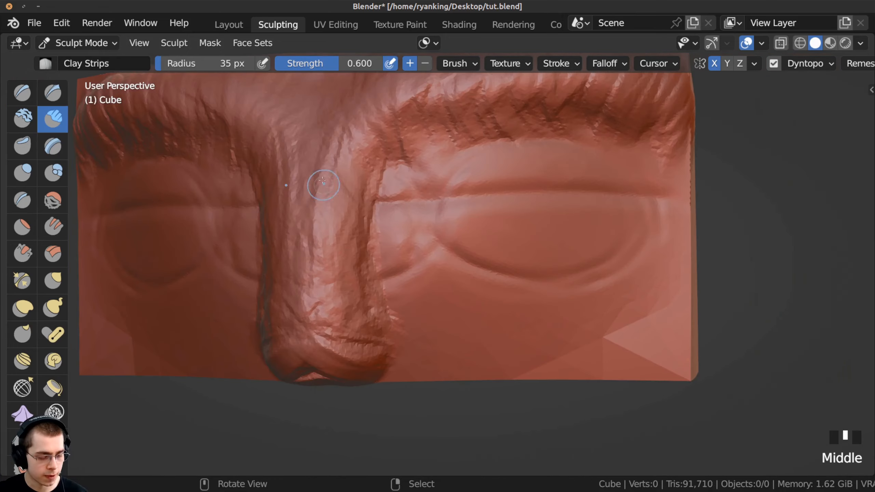
mouse_move(324, 185)
mouse_down()
mouse_move(301, 262)
mouse_move(308, 341)
mouse_up()
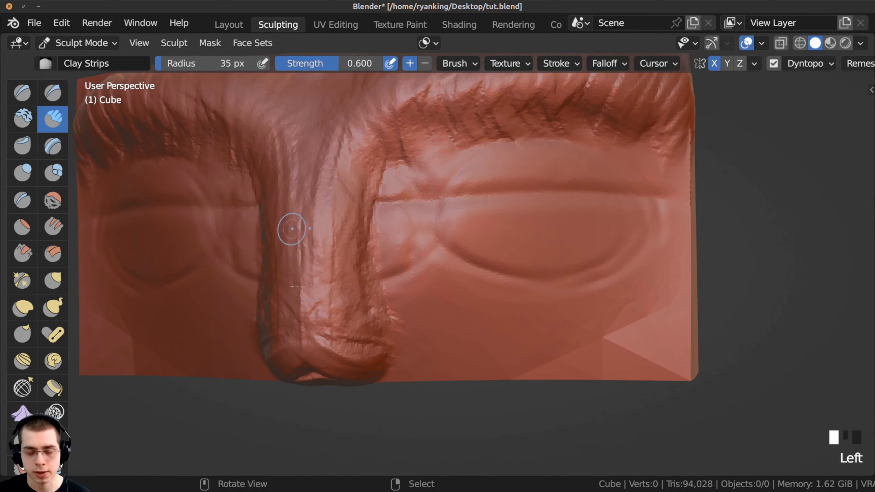
Adjust the sides and profile of the nose with the Grab brush, from the bridge down to the tip.
mouse_move(295, 286)
middle_down()
mouse_move(371, 307)
mouse_move(348, 310)
mouse_move(382, 293)
mouse_move(383, 323)
mouse_move(377, 196)
mouse_move(488, 190)
middle_up()
key(g)
click(383, 293)
click(377, 196)
click(460, 164)
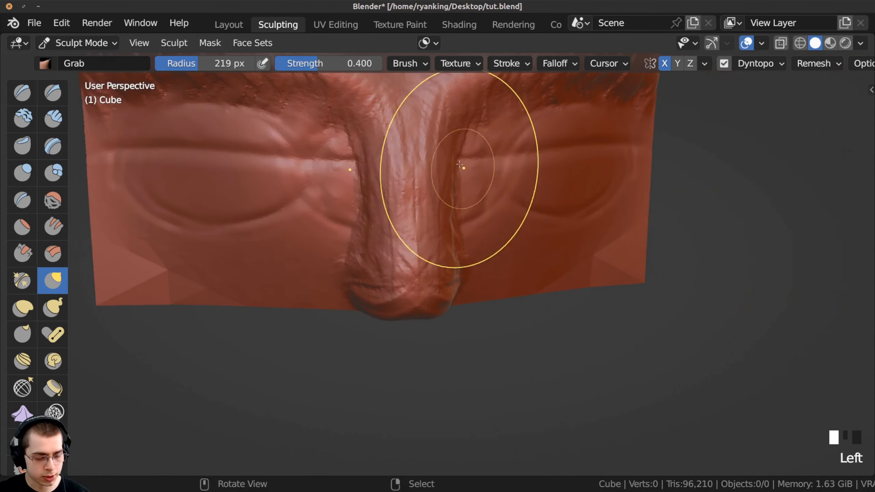
mouse_move(459, 164)
middle_down()
mouse_move(397, 151)
mouse_move(410, 172)
mouse_move(523, 169)
mouse_move(500, 176)
middle_up()
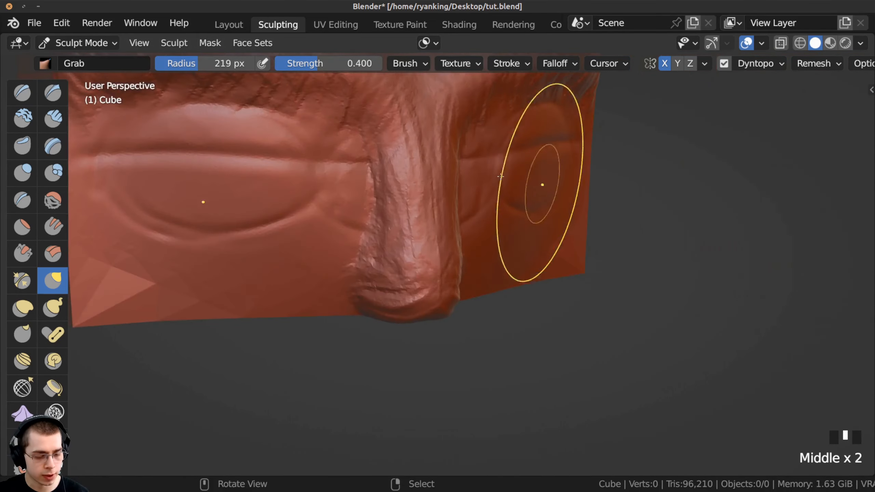
middle_drag(358, 175, 448, 270)
ctrl+middle_drag(448, 269, 465, 283)
click(474, 290)
click(474, 290)
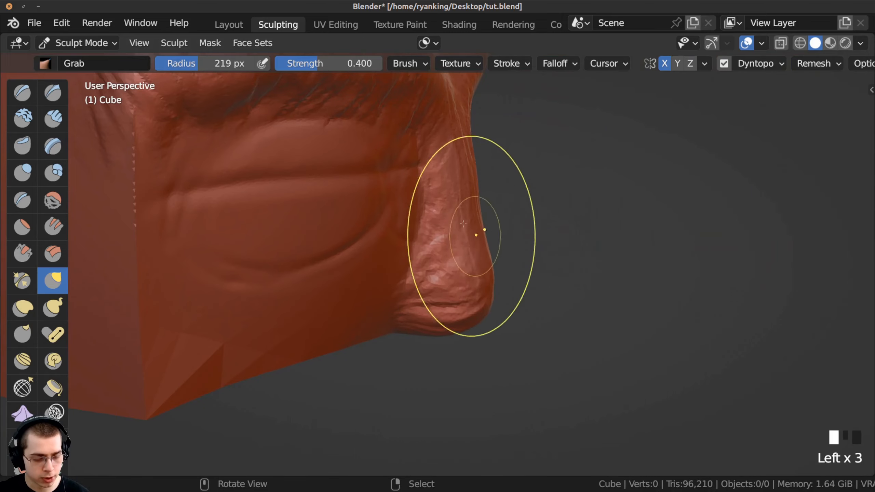
Widen the base of the nose symmetrically by pulling its lower sides outward with the Grab brush.
middle_drag(491, 332, 396, 203)
shift+middle_drag(396, 203, 399, 231)
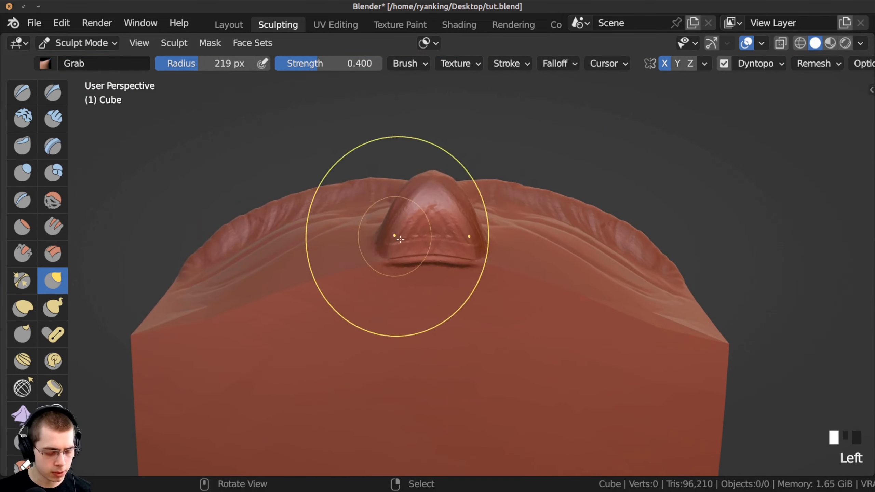
drag(390, 244, 379, 249)
middle_drag(481, 263, 463, 278)
drag(393, 252, 367, 253)
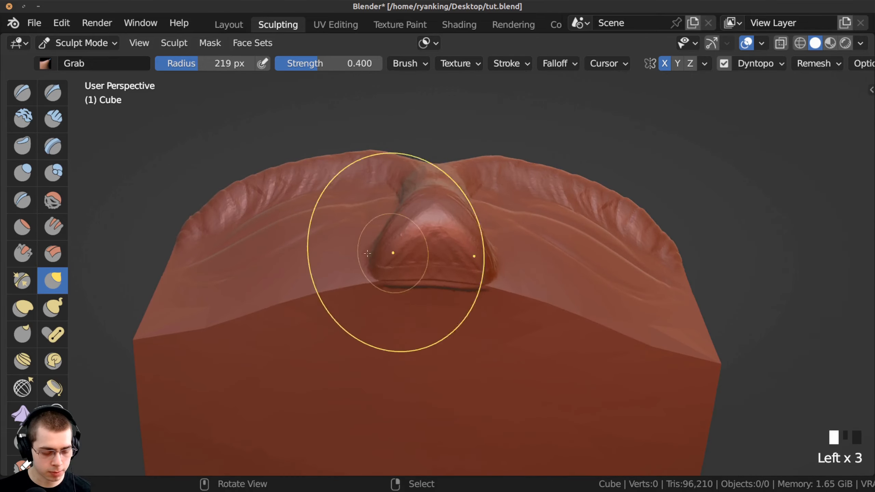
middle_drag(367, 254, 400, 266)
middle_drag(469, 279, 496, 286)
drag(496, 286, 480, 298)
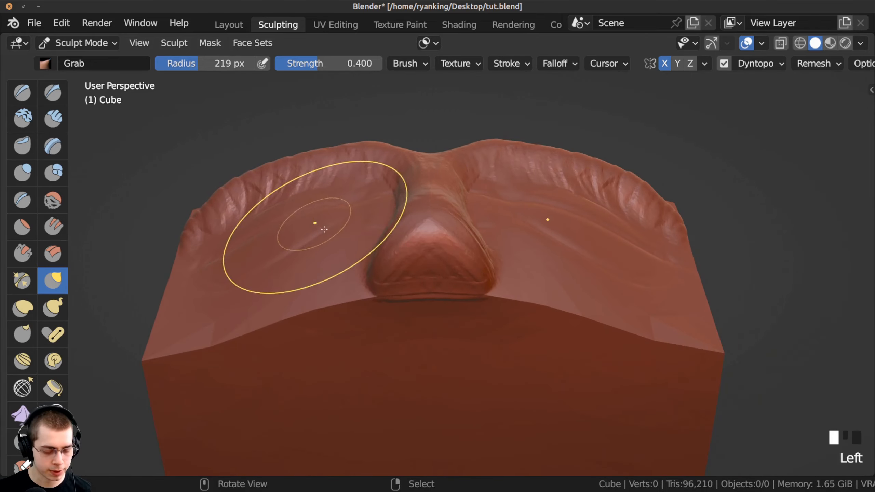
Carve a hollow with subtractive Clay Strips between the inner eye corner and the bridge of the nose.
middle_drag(314, 222, 414, 283)
ctrl+middle_drag(413, 283, 372, 345)
shift+middle_drag(373, 345, 437, 312)
ctrl+middle_drag(427, 283, 421, 224)
ctrl+middle_drag(419, 232, 451, 173)
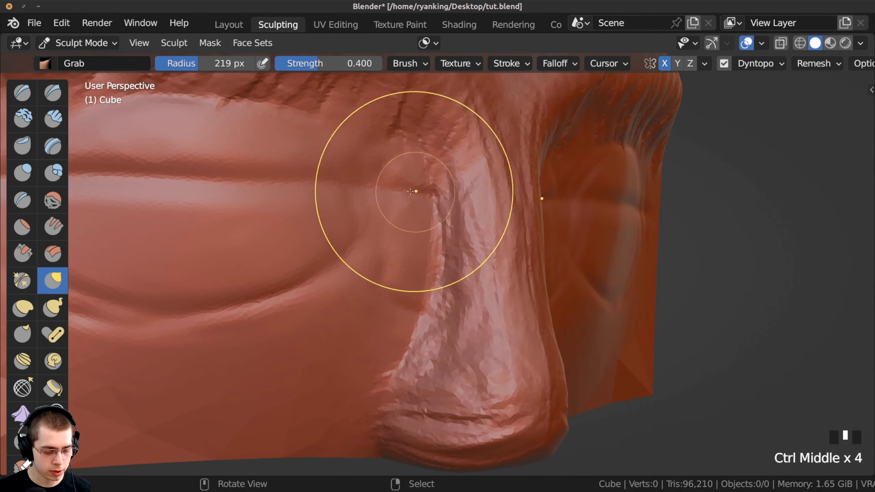
click(52, 120)
mouse_move(352, 210)
ctrl+middle_down()
mouse_move(351, 191)
mouse_move(396, 179)
mouse_move(336, 153)
ctrl+middle_up()
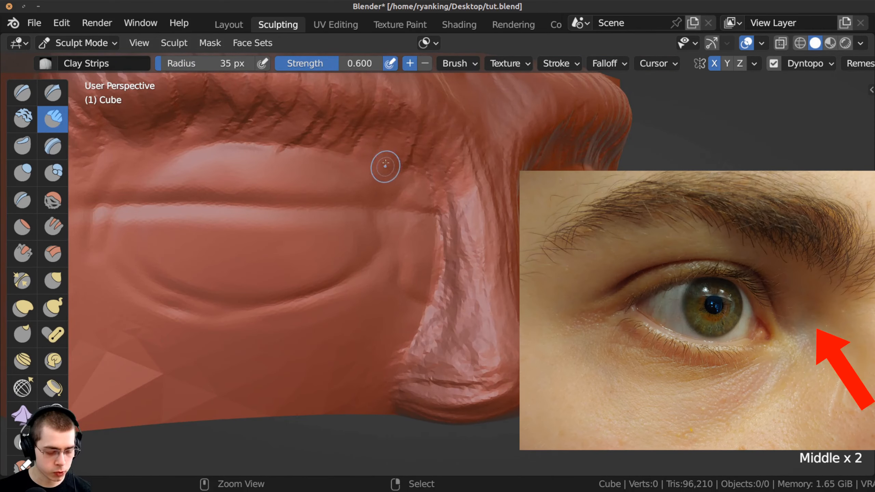
ctrl+middle_drag(431, 216, 391, 182)
ctrl+middle_drag(409, 211, 415, 228)
mouse_move(416, 228)
ctrl+mouse_down()
mouse_move(384, 180)
mouse_move(415, 230)
ctrl+mouse_up()
mouse_move(381, 183)
ctrl+mouse_down()
mouse_move(426, 256)
mouse_move(410, 241)
ctrl+mouse_up()
ctrl+drag(383, 203, 412, 258)
ctrl+drag(389, 224, 414, 300)
click(387, 214)
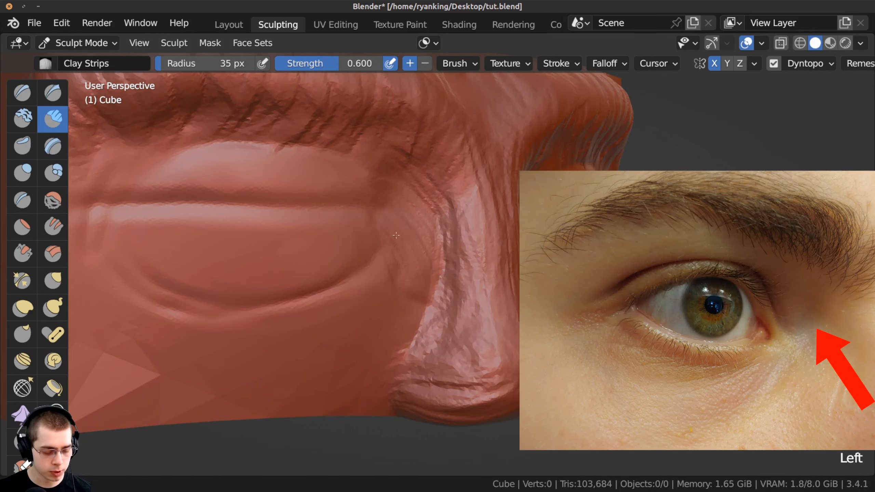
Add a Clay Strips stroke at the inner eye corner and carve diagonal strokes around it into the hollow.
ctrl+middle_drag(387, 213, 365, 190)
drag(365, 190, 408, 255)
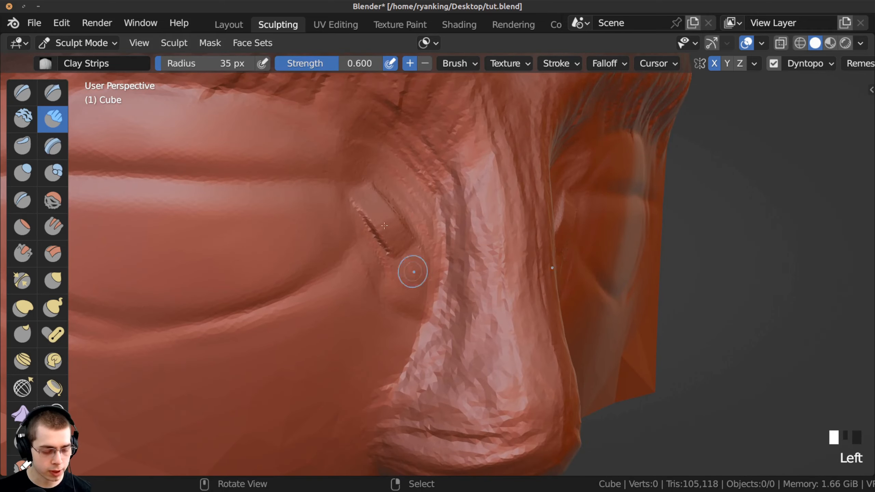
middle_drag(412, 272, 382, 266)
scroll(383, 265, down, 1)
ctrl+drag(367, 205, 410, 258)
ctrl+drag(358, 210, 396, 259)
ctrl+drag(354, 218, 381, 260)
Carve down the side of the nose with subtractive Clay Strips from the brow toward the nostril area.
mouse_move(381, 260)
middle_down()
mouse_move(381, 216)
mouse_move(415, 172)
middle_up()
mouse_move(415, 171)
ctrl+mouse_down()
mouse_move(434, 208)
mouse_move(426, 290)
mouse_move(451, 293)
mouse_move(449, 180)
mouse_move(482, 286)
mouse_move(466, 354)
mouse_move(478, 333)
ctrl+mouse_up()
ctrl+drag(464, 209, 449, 302)
ctrl+drag(448, 365, 470, 288)
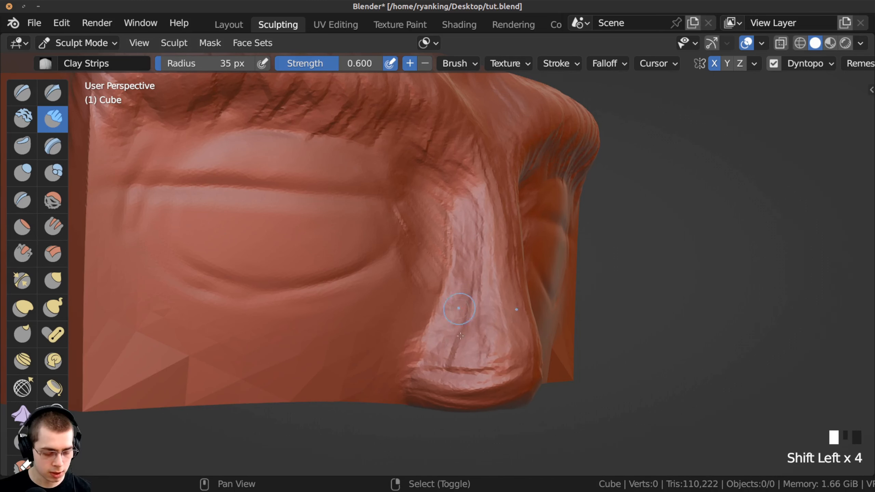
Smooth the side plane of the nose from the bridge to the lower end.
shift+drag(461, 336, 461, 339)
shift+drag(460, 339, 468, 345)
shift+drag(468, 345, 469, 270)
mouse_move(468, 269)
shift+mouse_down()
mouse_move(469, 195)
mouse_move(451, 328)
shift+mouse_up()
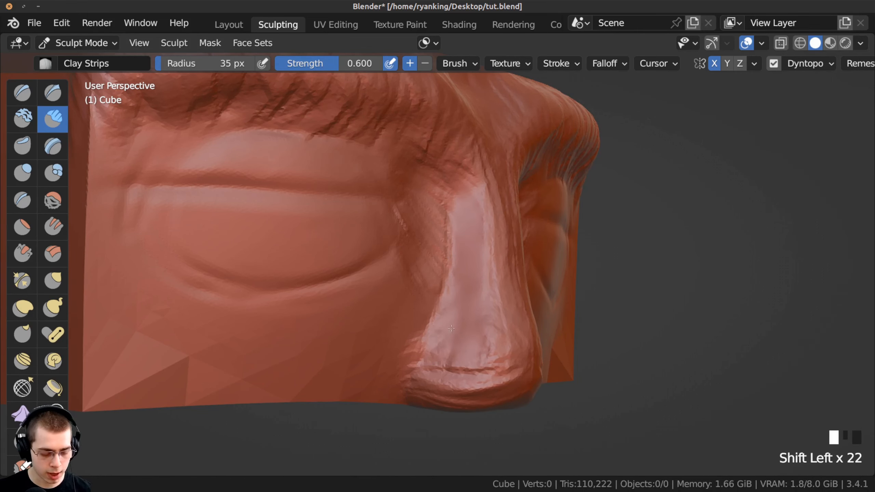
mouse_move(443, 371)
shift+mouse_down()
mouse_move(469, 284)
mouse_move(391, 186)
shift+mouse_up()
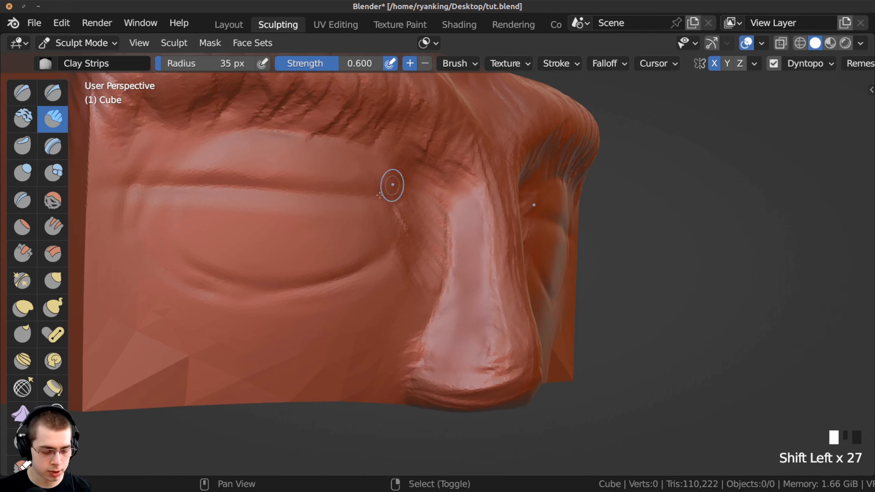
Carve away the surface between the inner eye corner and the side of the nose with subtractive Clay Strips.
mouse_move(391, 186)
middle_down()
mouse_move(383, 231)
mouse_move(408, 282)
mouse_move(383, 310)
middle_up()
mouse_move(383, 311)
ctrl+mouse_down()
mouse_move(371, 297)
mouse_move(384, 335)
mouse_move(393, 293)
ctrl+mouse_up()
mouse_move(393, 293)
ctrl+mouse_down()
mouse_move(400, 249)
mouse_move(386, 293)
ctrl+mouse_up()
ctrl+drag(389, 283, 410, 242)
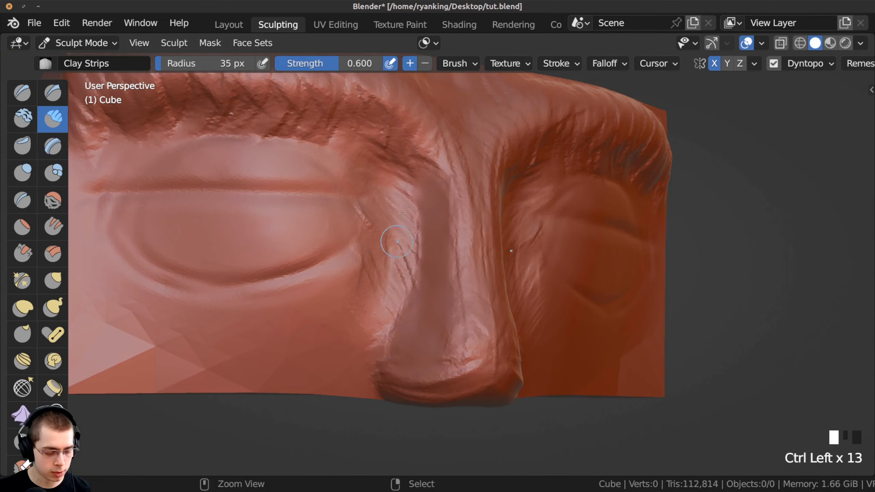
Smooth the transition between the inner eye hollow and the side of the nose.
middle_drag(413, 228, 433, 217)
mouse_move(431, 213)
shift+mouse_down()
mouse_move(423, 183)
mouse_move(443, 232)
shift+mouse_up()
mouse_move(443, 232)
shift+mouse_down()
mouse_move(418, 203)
mouse_move(410, 210)
shift+mouse_up()
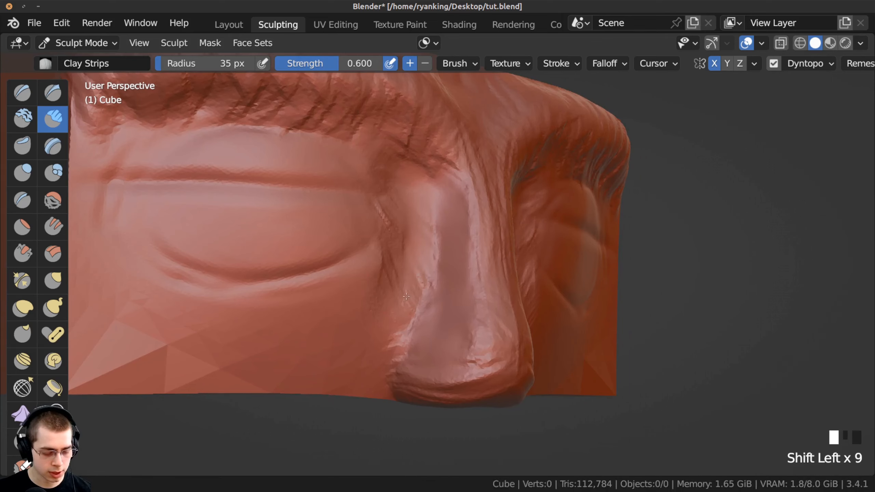
ctrl+middle_drag(396, 303, 417, 248)
shift+drag(417, 249, 431, 262)
ctrl+middle_drag(430, 261, 445, 306)
Smooth the front ridge of the nose from between the brows down to the tip.
mouse_move(482, 241)
middle_down()
mouse_move(438, 204)
mouse_move(437, 190)
middle_up()
shift+drag(436, 191, 436, 224)
shift+drag(436, 224, 435, 203)
mouse_move(435, 203)
shift+mouse_down()
mouse_move(434, 248)
mouse_move(434, 224)
shift+mouse_up()
mouse_move(434, 224)
shift+mouse_down()
mouse_move(432, 287)
mouse_move(443, 262)
shift+mouse_up()
shift+drag(443, 273, 452, 260)
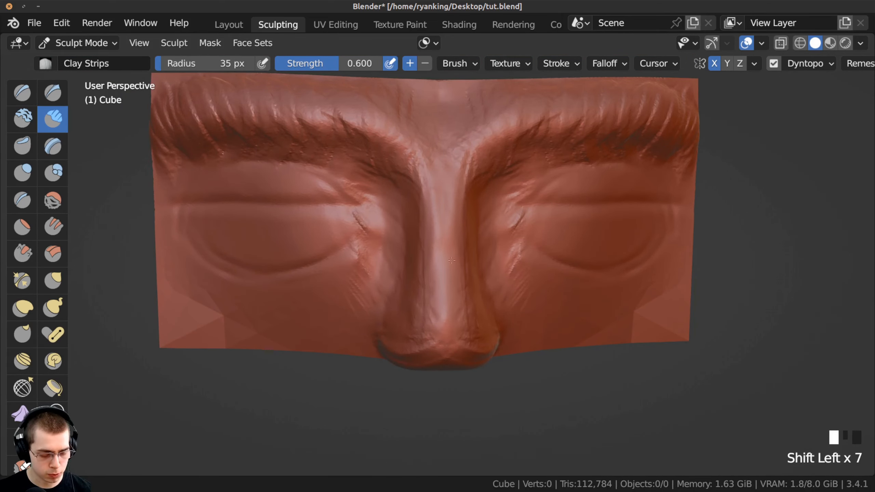
shift+drag(434, 174, 450, 313)
middle_drag(449, 312, 434, 248)
shift+drag(434, 249, 433, 283)
shift+drag(433, 283, 431, 320)
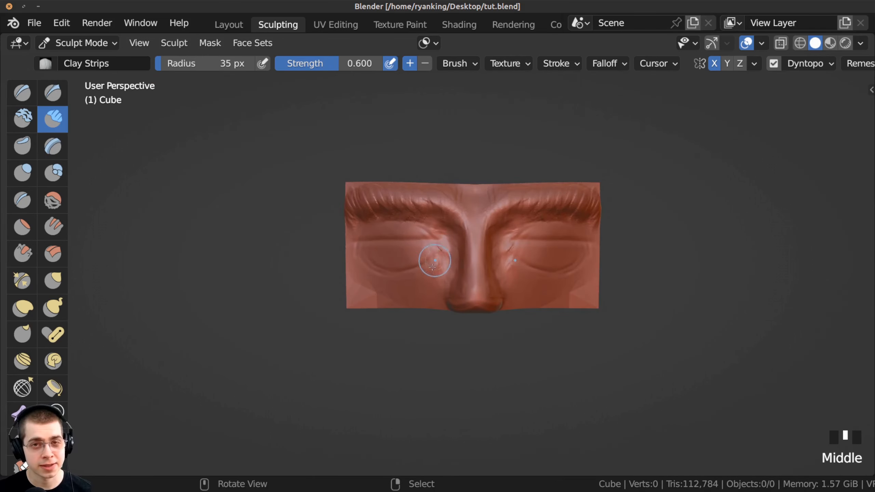
Carve the inner slanted edge of the upper eyelid with subtractive Clay Strips, running down toward the tear duct.
ctrl+middle_drag(433, 267, 376, 189)
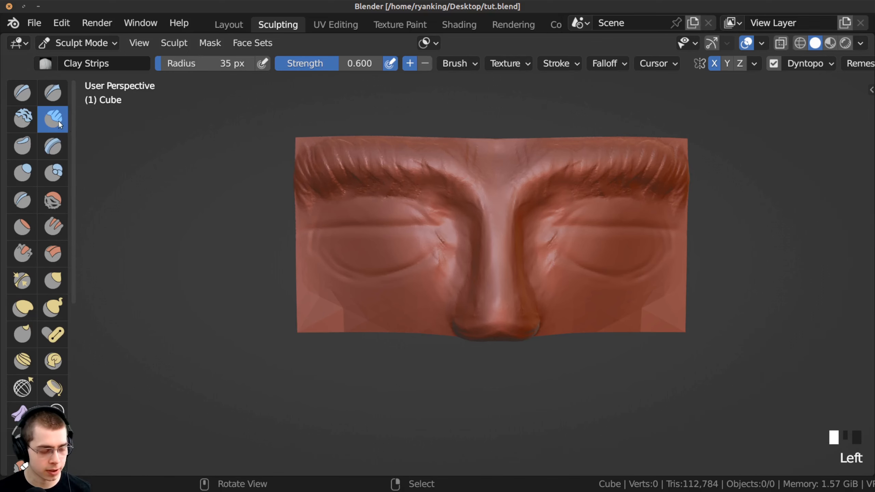
ctrl+middle_drag(413, 242, 419, 214)
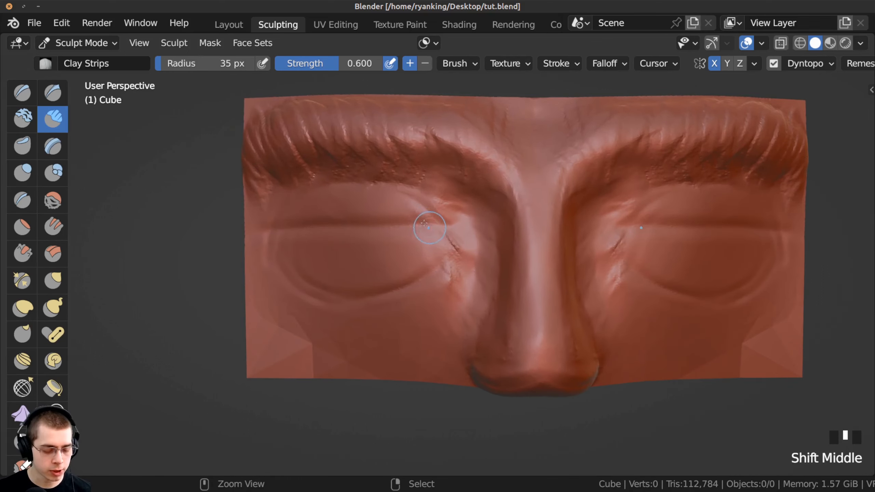
scroll(422, 227, up, 1)
ctrl+drag(407, 217, 448, 262)
ctrl+drag(410, 206, 445, 242)
mouse_move(417, 217)
ctrl+mouse_down()
mouse_move(446, 246)
mouse_move(393, 197)
ctrl+mouse_up()
mouse_move(413, 227)
ctrl+mouse_down()
mouse_move(379, 213)
mouse_move(427, 212)
ctrl+mouse_up()
mouse_move(427, 212)
ctrl+middle_down()
mouse_move(444, 230)
mouse_move(426, 190)
ctrl+middle_up()
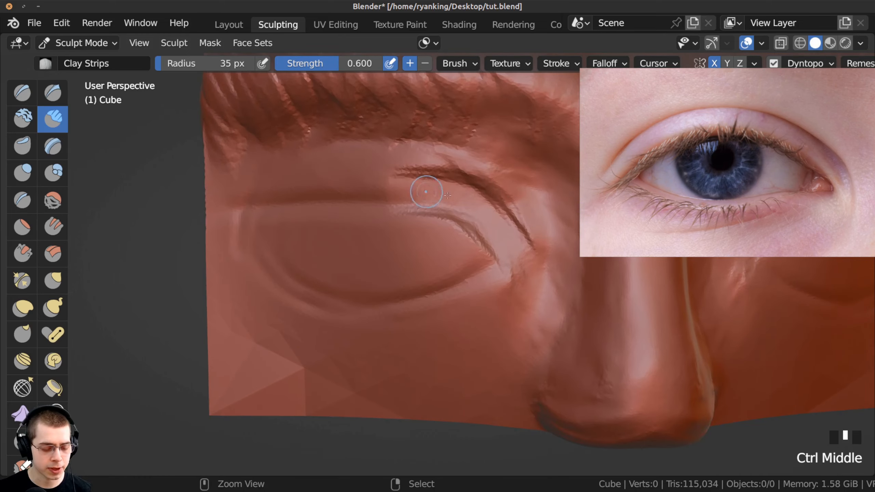
Deepen the inner slant of the upper eyelid with repeated subtractive Clay Strips strokes.
mouse_move(426, 190)
ctrl+mouse_down()
mouse_move(394, 194)
mouse_move(429, 188)
mouse_move(482, 216)
ctrl+mouse_up()
ctrl+drag(468, 200, 488, 226)
ctrl+drag(474, 210, 493, 237)
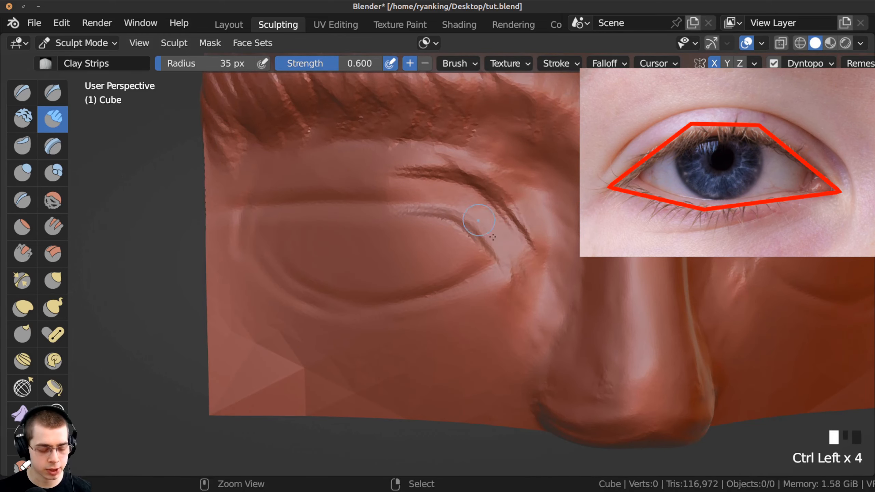
ctrl+drag(448, 188, 489, 221)
ctrl+drag(452, 190, 490, 222)
ctrl+middle_drag(423, 181, 421, 191)
ctrl+middle_drag(421, 190, 420, 199)
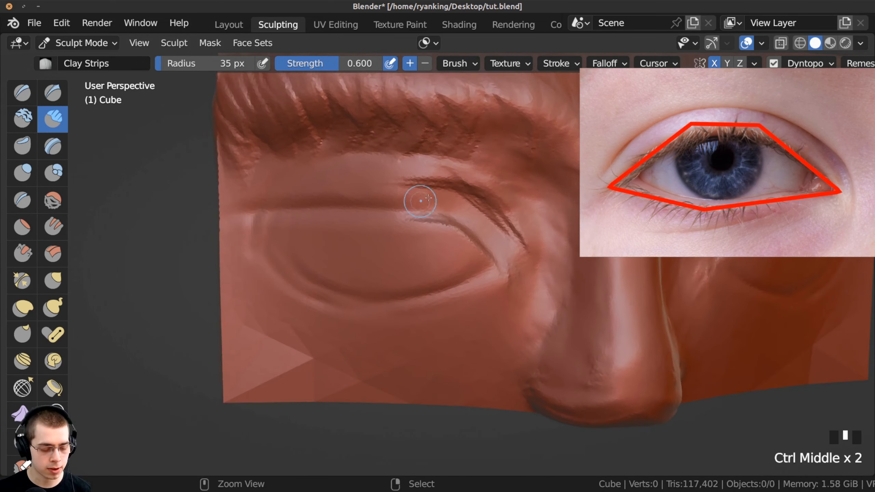
Carve the flat upper edge of the eye opening and its outer slant down to the outer corner.
ctrl+drag(420, 187, 355, 183)
ctrl+drag(426, 194, 362, 202)
ctrl+drag(422, 200, 352, 203)
middle_drag(350, 219, 370, 217)
ctrl+drag(389, 202, 338, 216)
ctrl+drag(365, 204, 314, 231)
ctrl+drag(341, 196, 287, 251)
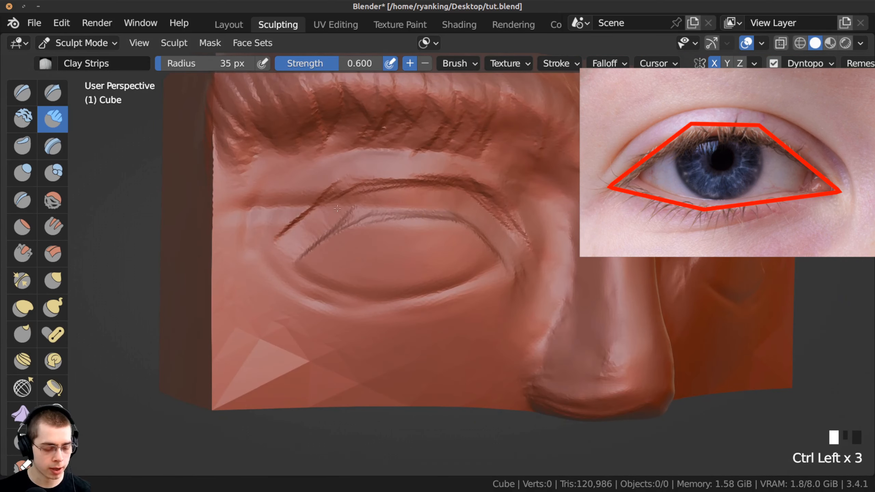
Deepen the whole angular upper eyelid outline from the outer corner across the flat section to the inner corner.
mouse_move(383, 199)
ctrl+mouse_down()
mouse_move(419, 196)
mouse_move(362, 197)
ctrl+mouse_up()
ctrl+middle_drag(379, 195, 393, 193)
ctrl+middle_drag(396, 195, 406, 193)
ctrl+drag(339, 194, 396, 190)
mouse_move(379, 190)
ctrl+mouse_down()
mouse_move(454, 192)
mouse_move(510, 227)
ctrl+mouse_up()
ctrl+middle_drag(360, 196, 352, 195)
ctrl+drag(317, 219, 340, 202)
mouse_move(310, 221)
ctrl+mouse_down()
mouse_move(349, 193)
mouse_move(511, 234)
ctrl+mouse_up()
ctrl+drag(462, 200, 511, 221)
ctrl+drag(448, 194, 466, 216)
mouse_move(310, 221)
ctrl+mouse_down()
mouse_move(351, 191)
mouse_move(319, 193)
ctrl+mouse_up()
ctrl+drag(312, 199, 350, 177)
Carve the lower eyelid outline as a shallow V between the outer and inner eye corners.
mouse_move(469, 277)
middle_down()
mouse_move(455, 280)
mouse_move(449, 262)
middle_up()
ctrl+drag(302, 245, 397, 262)
mouse_move(396, 262)
ctrl+mouse_down()
mouse_move(305, 243)
mouse_move(421, 250)
ctrl+mouse_up()
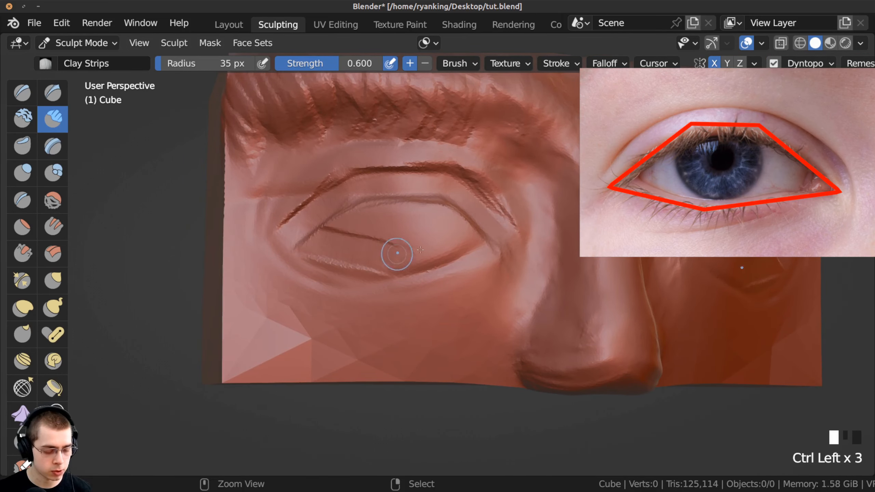
ctrl+drag(483, 230, 418, 244)
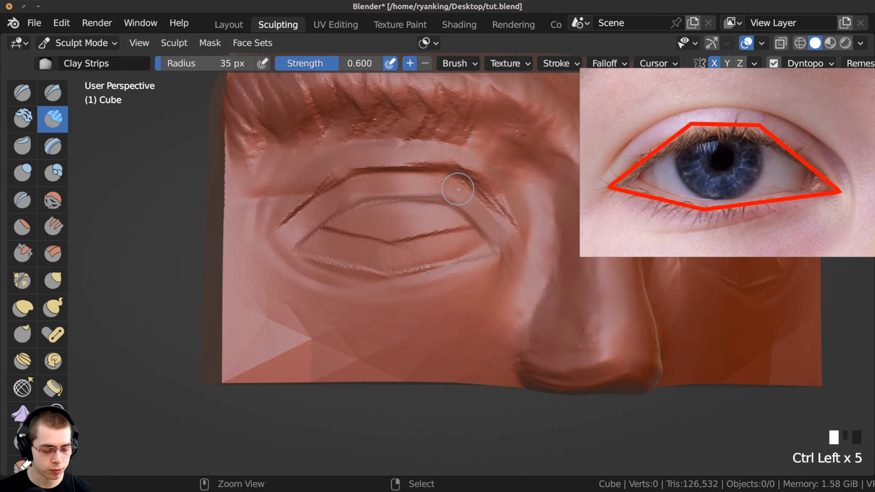
ctrl+middle_drag(458, 256, 458, 203)
ctrl+drag(495, 215, 431, 232)
ctrl+drag(493, 215, 434, 231)
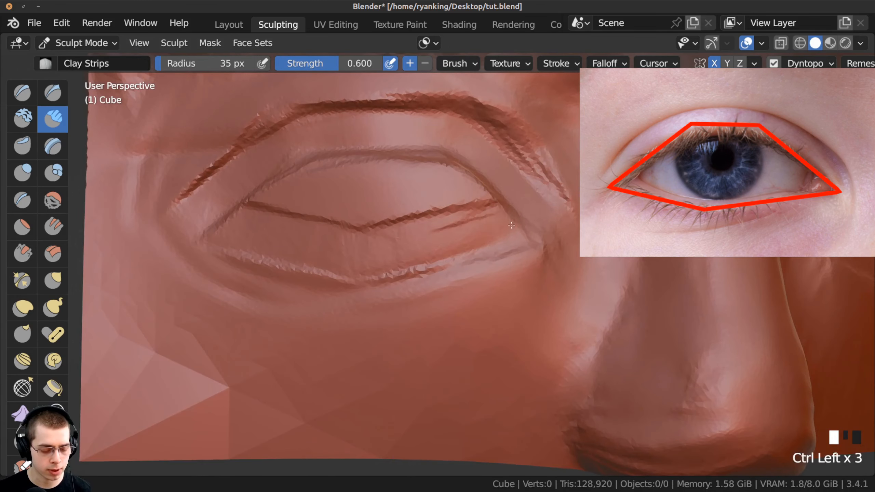
Deepen the lower eyelid edge with subtractive Clay Strips and extend it to both eye corners.
ctrl+middle_drag(448, 227, 448, 246)
mouse_move(486, 217)
ctrl+mouse_down()
mouse_move(413, 245)
mouse_move(439, 234)
ctrl+mouse_up()
mouse_move(448, 233)
ctrl+mouse_down()
mouse_move(390, 247)
mouse_move(329, 247)
mouse_move(263, 221)
ctrl+mouse_up()
ctrl+drag(306, 235, 249, 213)
ctrl+drag(346, 252, 336, 252)
Carve out the inner half and middle of the eye opening with subtractive Clay Strips.
ctrl+middle_drag(413, 207, 414, 231)
ctrl+drag(405, 177, 457, 216)
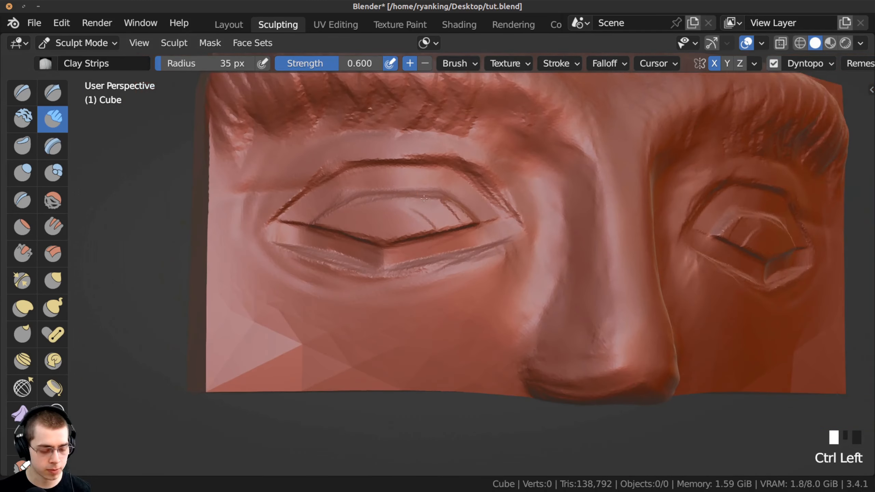
ctrl+drag(448, 200, 465, 224)
mouse_move(465, 216)
ctrl+mouse_down()
mouse_move(469, 234)
mouse_move(446, 222)
mouse_move(401, 238)
ctrl+mouse_up()
ctrl+drag(419, 193, 397, 238)
mouse_move(383, 191)
ctrl+mouse_down()
mouse_move(376, 231)
mouse_move(354, 227)
mouse_move(366, 223)
mouse_move(371, 247)
ctrl+mouse_up()
ctrl+drag(404, 196, 389, 231)
ctrl+middle_drag(396, 228, 399, 206)
Hollow out the rest of the eye opening, from the inner corner under the upper lid to the outer side.
mouse_move(400, 205)
ctrl+mouse_down()
mouse_move(405, 216)
mouse_move(433, 217)
ctrl+mouse_up()
ctrl+middle_drag(432, 210, 432, 231)
mouse_move(429, 210)
ctrl+mouse_down()
mouse_move(435, 227)
mouse_move(477, 221)
ctrl+mouse_up()
mouse_move(472, 204)
ctrl+mouse_down()
mouse_move(457, 215)
mouse_move(477, 216)
mouse_move(429, 184)
mouse_move(396, 197)
mouse_move(406, 227)
mouse_move(420, 210)
ctrl+mouse_up()
ctrl+drag(390, 197, 376, 184)
mouse_move(343, 209)
ctrl+mouse_down()
mouse_move(328, 200)
mouse_move(312, 221)
ctrl+mouse_up()
middle_drag(312, 221, 494, 161)
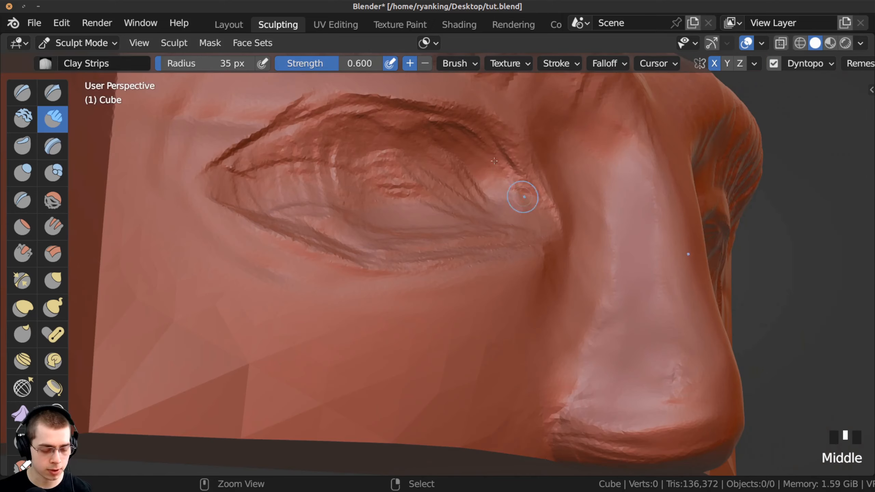
Deepen the inner eye corner and the recess beneath the inner part of the upper lid.
ctrl+drag(457, 137, 496, 159)
ctrl+drag(458, 140, 503, 172)
ctrl+drag(465, 141, 517, 190)
middle_drag(512, 207, 516, 215)
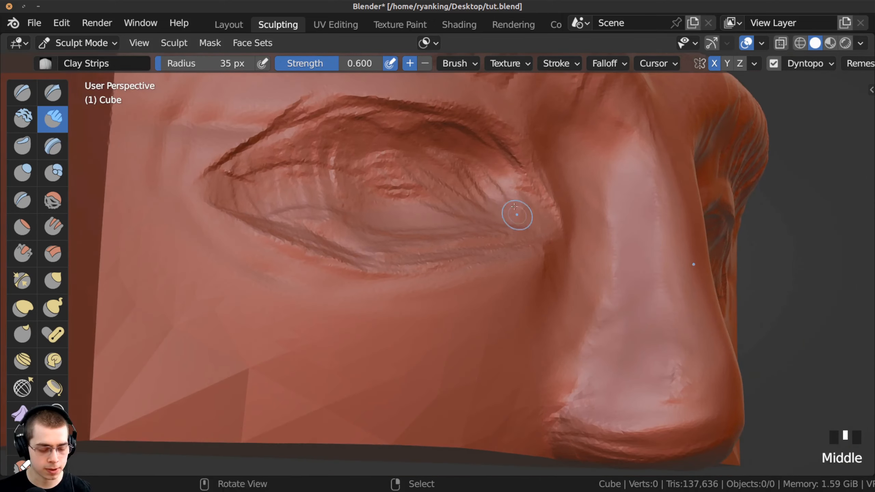
mouse_move(502, 201)
ctrl+mouse_down()
mouse_move(506, 178)
mouse_move(542, 221)
ctrl+mouse_up()
ctrl+drag(503, 183, 531, 224)
ctrl+drag(541, 210, 469, 166)
Carve short vertical strokes beneath the upper lid's middle and outer part to recess the eye surface.
middle_drag(459, 161, 412, 143)
mouse_move(412, 143)
ctrl+mouse_down()
mouse_move(434, 172)
mouse_move(325, 162)
mouse_move(307, 178)
ctrl+mouse_up()
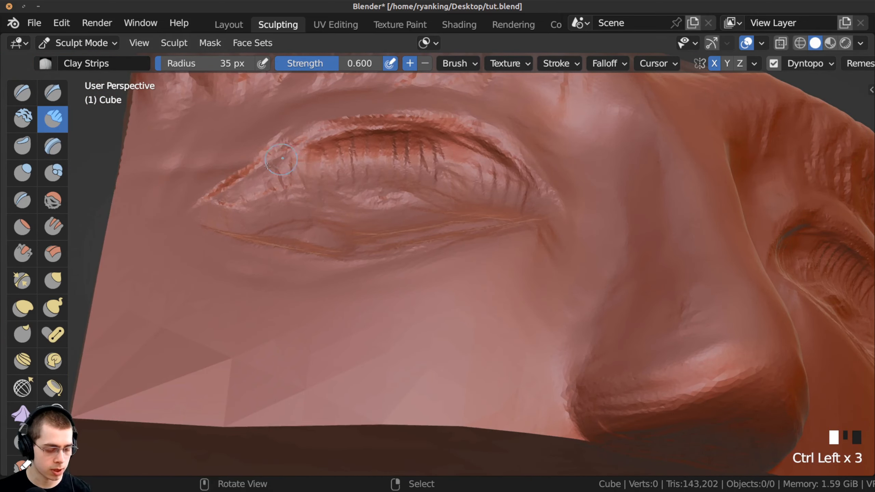
middle_drag(307, 178, 225, 218)
ctrl+drag(315, 171, 326, 195)
ctrl+drag(322, 171, 331, 197)
mouse_move(327, 172)
ctrl+mouse_down()
mouse_move(334, 195)
mouse_move(302, 203)
mouse_move(309, 227)
ctrl+mouse_up()
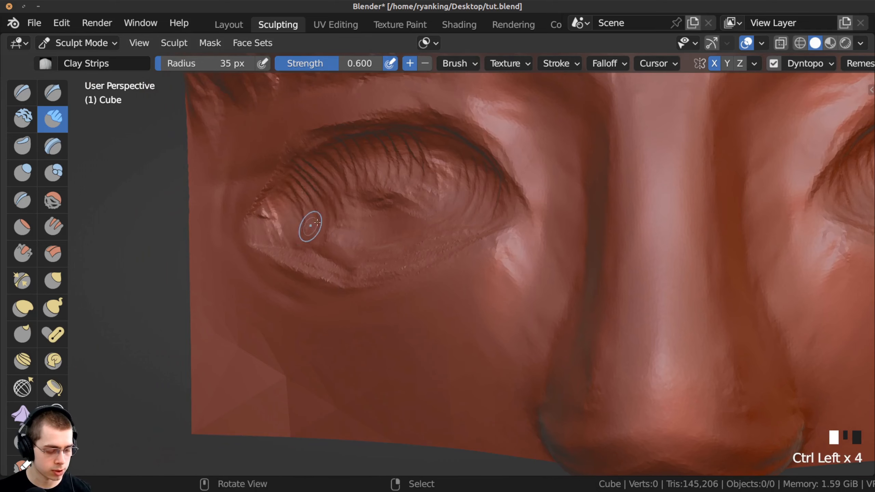
Deepen the eye recess under the full width of the upper lid with downward subtractive Clay Strips strokes.
middle_drag(309, 227, 386, 242)
ctrl+middle_drag(386, 242, 387, 272)
middle_drag(387, 273, 386, 276)
ctrl+drag(369, 183, 397, 215)
ctrl+drag(379, 184, 409, 217)
mouse_move(393, 186)
ctrl+mouse_down()
mouse_move(412, 206)
mouse_move(437, 191)
mouse_move(451, 221)
ctrl+mouse_up()
ctrl+drag(429, 181, 436, 221)
mouse_move(413, 180)
ctrl+mouse_down()
mouse_move(423, 221)
mouse_move(411, 228)
ctrl+mouse_up()
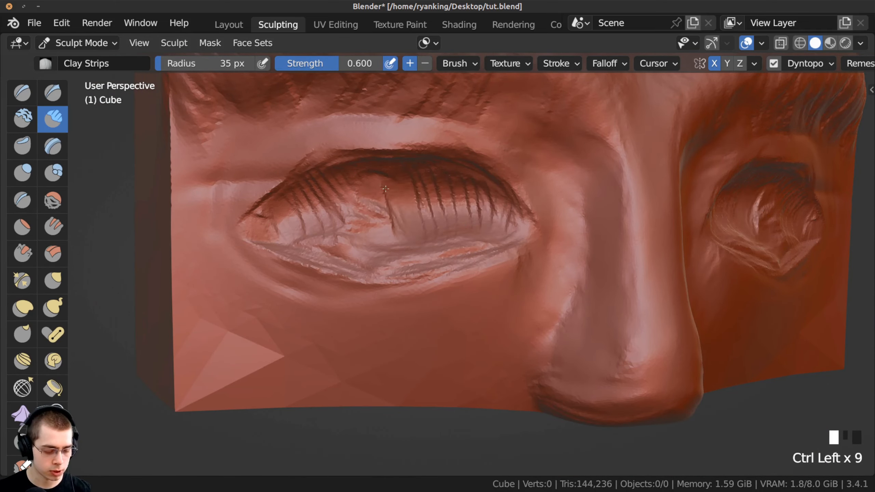
ctrl+drag(386, 179, 397, 231)
mouse_move(374, 181)
ctrl+mouse_down()
mouse_move(386, 233)
mouse_move(374, 235)
ctrl+mouse_up()
ctrl+drag(347, 193, 359, 237)
Smooth the carved surface inside the eye opening across its lower and middle area.
shift+drag(437, 250, 405, 250)
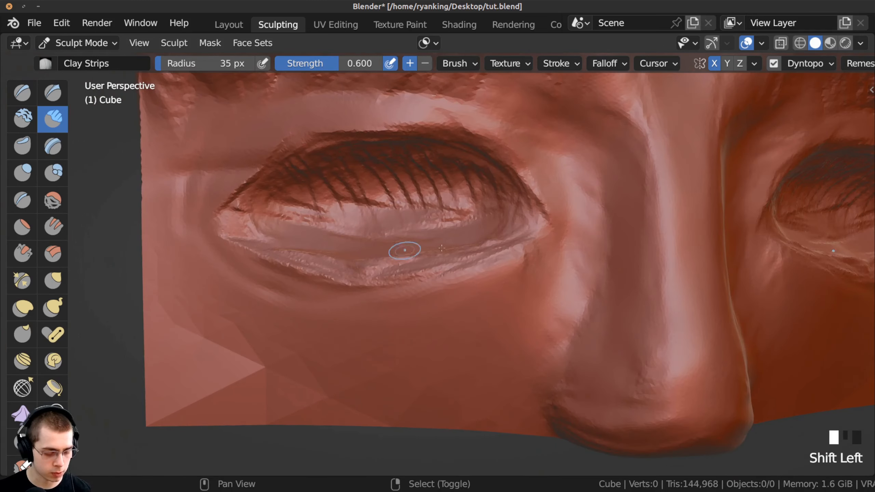
middle_drag(404, 250, 386, 251)
ctrl+middle_drag(386, 241, 386, 258)
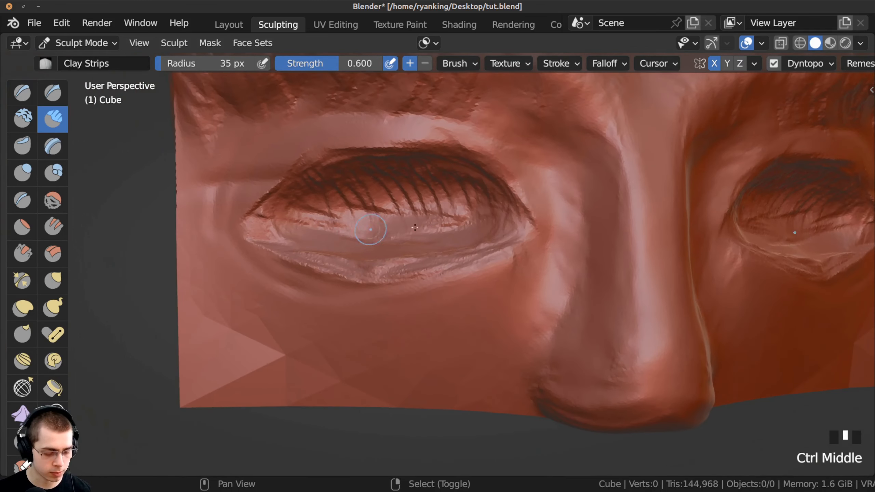
shift+drag(371, 228, 336, 207)
middle_drag(336, 207, 315, 208)
shift+drag(351, 212, 365, 215)
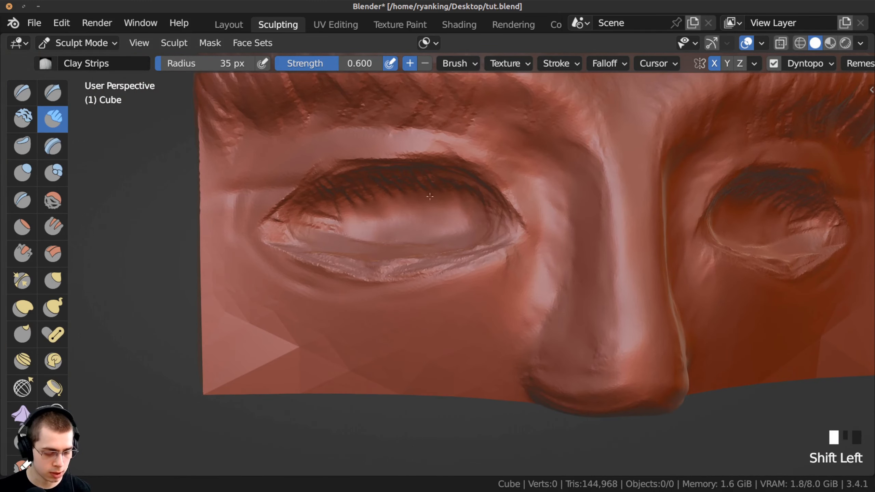
Smooth the remaining carved strokes beneath the upper lid and along the outer part of the lower lid.
mouse_move(352, 184)
shift+mouse_down()
mouse_move(430, 196)
mouse_move(424, 154)
mouse_move(512, 181)
mouse_move(372, 269)
shift+mouse_up()
middle_drag(328, 264, 338, 242)
ctrl+middle_drag(338, 241, 376, 221)
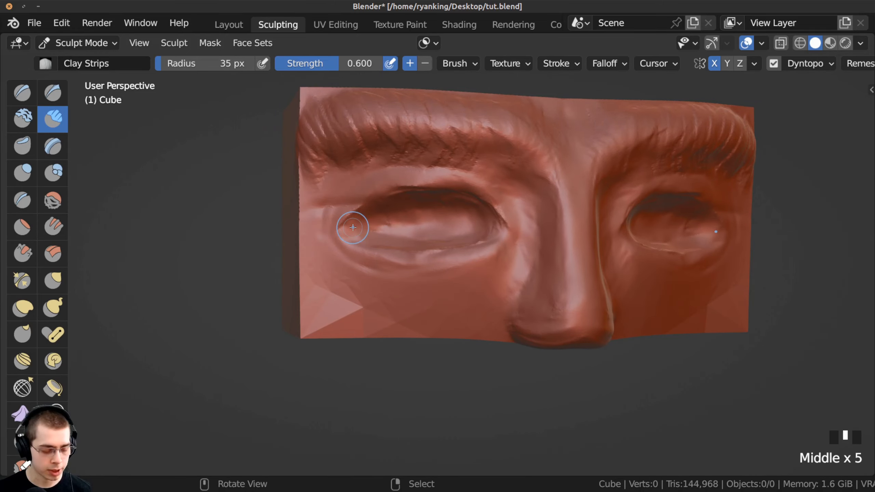
Pull the outer eye corner downward and adjust the eye opening's outline with the Grab brush.
key(g)
drag(352, 231, 355, 252)
drag(355, 252, 356, 255)
drag(357, 255, 359, 257)
middle_drag(424, 222, 456, 247)
drag(475, 244, 471, 241)
drag(365, 235, 361, 231)
middle_drag(360, 231, 404, 220)
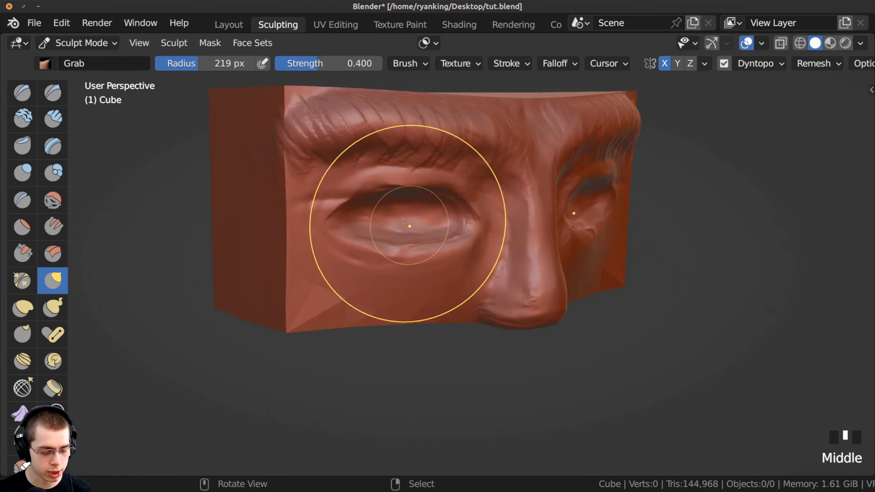
Push the area beside the outer eye corner toward the eye from a side angle with Grab.
middle_drag(322, 231, 307, 231)
drag(306, 231, 335, 235)
drag(334, 236, 352, 240)
drag(352, 240, 370, 244)
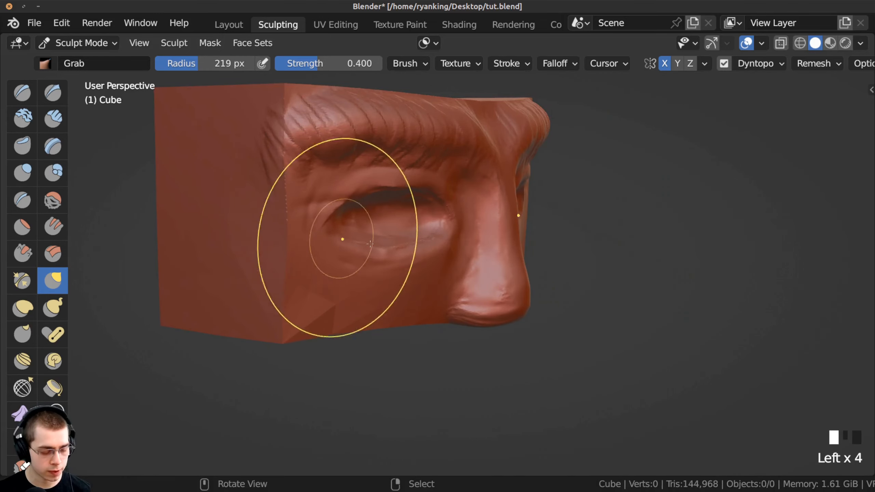
Nudge the outer part of the lower lid slightly upward with short Grab strokes.
middle_drag(370, 244, 455, 244)
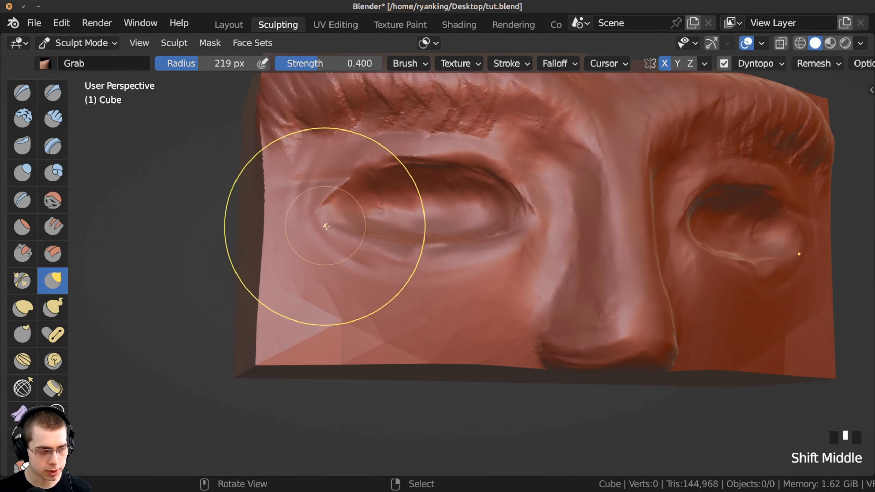
drag(322, 251, 323, 249)
drag(324, 249, 324, 248)
drag(324, 248, 325, 246)
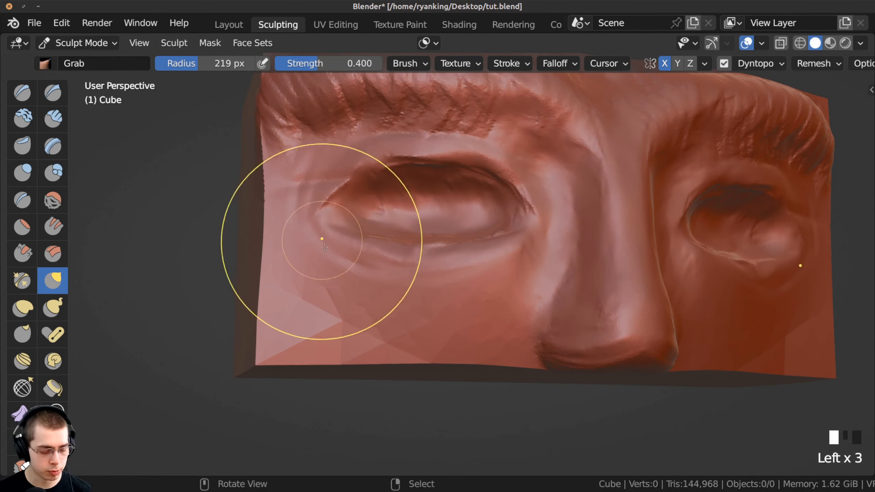
Working from below, pull the middle and outer parts of the eye area forward so the lids curve around the eyeball.
middle_drag(334, 217, 378, 261)
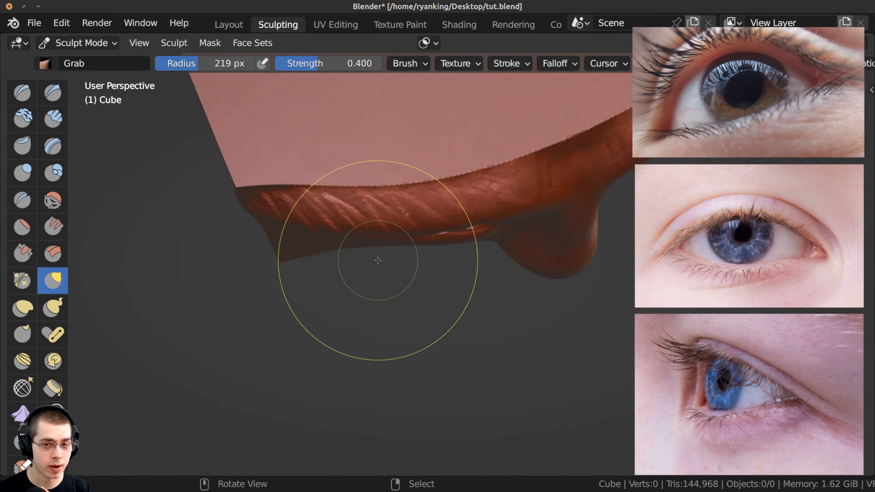
mouse_move(368, 255)
middle_down()
mouse_move(361, 239)
mouse_move(376, 194)
mouse_move(423, 264)
middle_up()
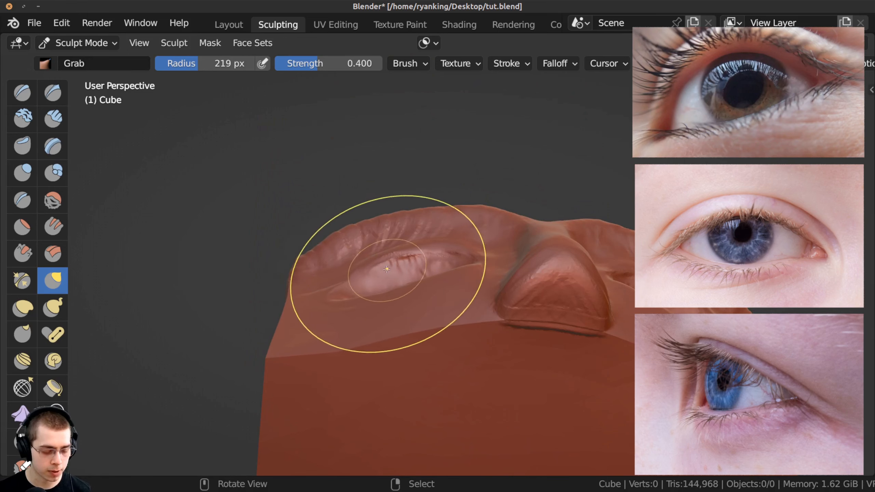
mouse_move(384, 266)
mouse_down()
mouse_move(382, 259)
mouse_move(408, 255)
mouse_up()
drag(423, 263, 404, 259)
drag(388, 273, 382, 265)
drag(377, 271, 375, 267)
drag(373, 271, 369, 274)
middle_drag(364, 271, 377, 256)
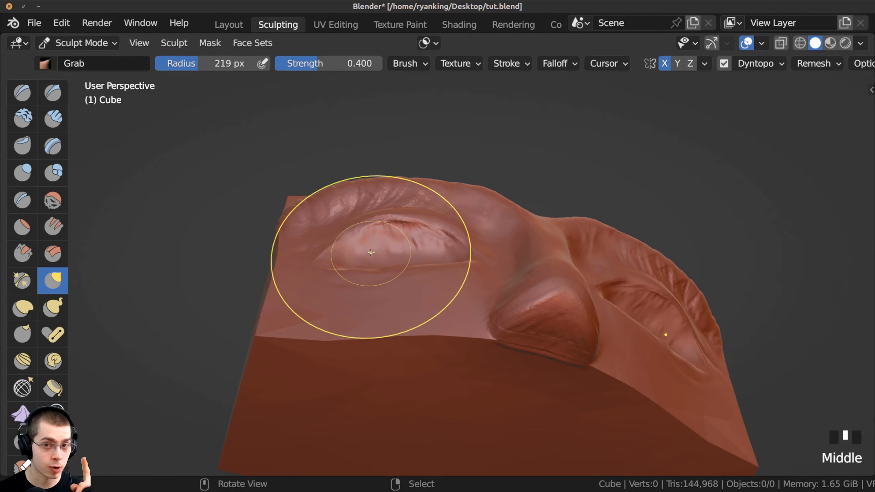
Shape the lower lid's middle and outer part into a rounded arc from above with Grab.
mouse_move(389, 233)
middle_down()
mouse_move(415, 192)
mouse_move(387, 259)
mouse_move(402, 241)
middle_up()
drag(406, 236, 403, 239)
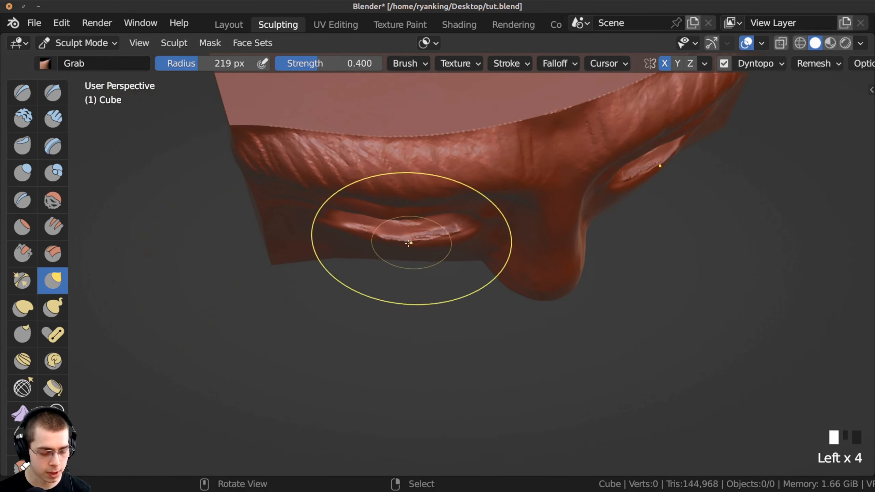
middle_drag(409, 244, 396, 235)
drag(397, 234, 382, 236)
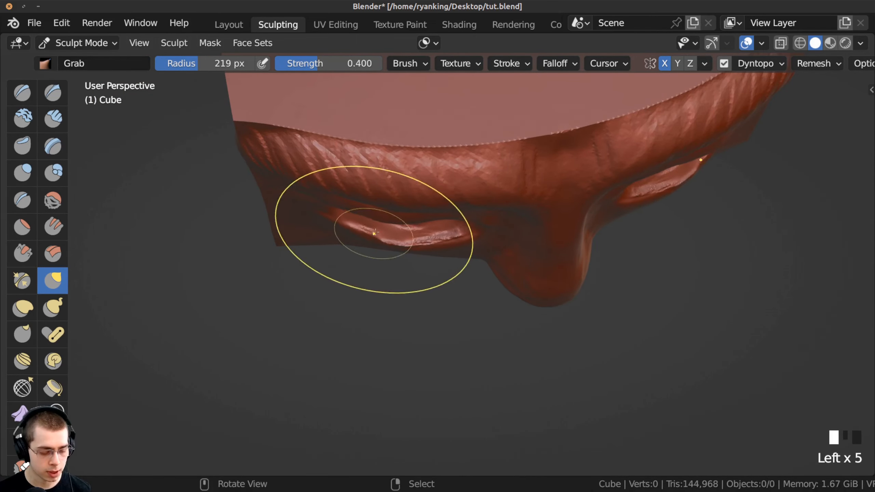
click(419, 240)
Refine the lower lid's curvature with small Grab nudges along its middle and inner part.
middle_drag(420, 241, 430, 181)
click(381, 238)
click(406, 250)
click(414, 250)
click(424, 249)
drag(427, 243, 427, 249)
drag(424, 250, 428, 249)
drag(426, 249, 429, 249)
drag(426, 249, 430, 249)
mouse_move(479, 252)
middle_down()
mouse_move(400, 262)
mouse_move(240, 152)
middle_up()
ctrl+middle_drag(240, 151, 176, 140)
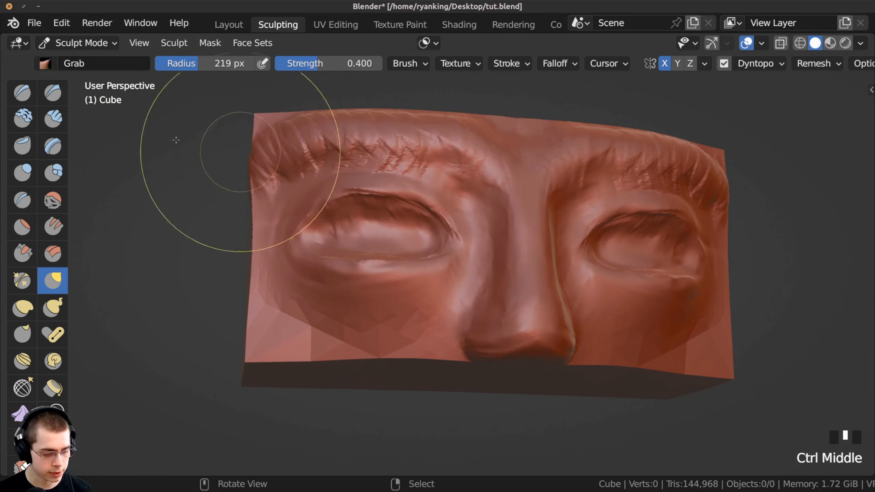
Carve a recess beneath the upper lid and down toward the inner corner with subtractive Clay Strips strokes.
click(53, 119)
mouse_move(287, 178)
middle_down()
mouse_move(373, 239)
mouse_move(370, 225)
mouse_move(417, 219)
middle_up()
ctrl+click(371, 224)
ctrl+click(371, 224)
ctrl+drag(417, 219, 455, 228)
mouse_move(380, 219)
ctrl+mouse_down()
mouse_move(459, 226)
mouse_move(357, 205)
mouse_move(331, 219)
ctrl+mouse_up()
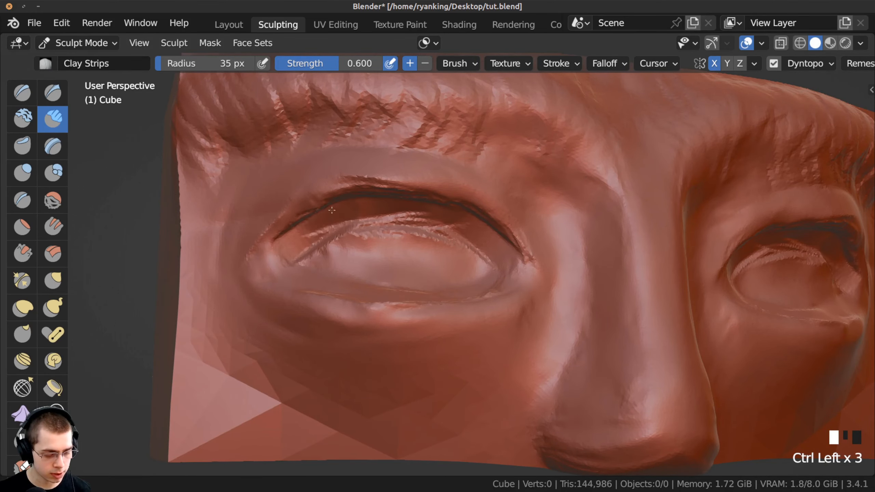
mouse_move(448, 220)
ctrl+mouse_down()
mouse_move(489, 247)
mouse_move(476, 257)
ctrl+mouse_up()
middle_drag(475, 257, 490, 265)
ctrl+drag(434, 232, 482, 262)
mouse_move(472, 248)
ctrl+mouse_down()
mouse_move(493, 272)
mouse_move(495, 262)
ctrl+mouse_up()
Carve back the eye surface across the middle and outer part of the opening with subtractive strokes.
ctrl+middle_drag(496, 240, 437, 265)
ctrl+drag(448, 238, 428, 257)
ctrl+drag(376, 254, 424, 252)
middle_drag(424, 252, 442, 250)
ctrl+drag(448, 242, 396, 242)
mouse_move(374, 242)
middle_down()
mouse_move(394, 240)
mouse_move(386, 241)
middle_up()
ctrl+drag(386, 242, 345, 256)
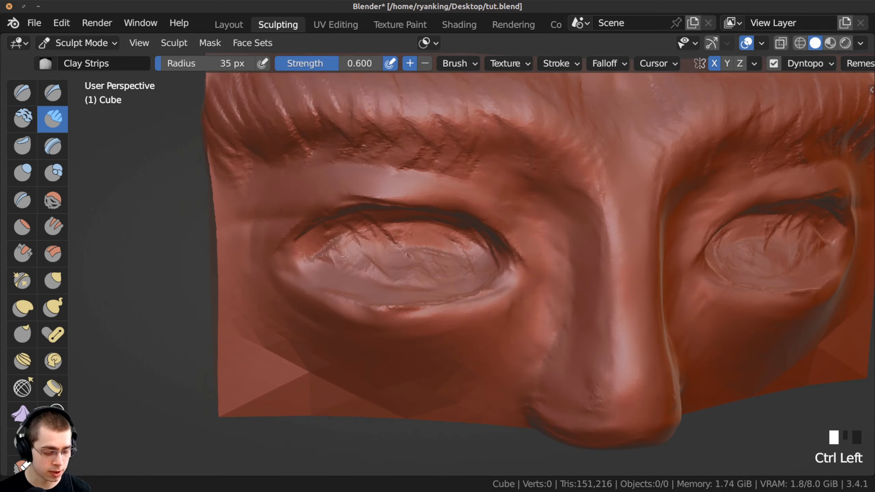
Flatten and deepen the central and inner eye surface with subtractive strokes from several angles.
ctrl+drag(406, 237, 424, 241)
middle_drag(424, 242, 426, 262)
ctrl+drag(426, 262, 413, 259)
middle_drag(414, 258, 415, 267)
mouse_move(415, 262)
ctrl+mouse_down()
mouse_move(397, 258)
mouse_move(448, 266)
ctrl+mouse_up()
middle_drag(449, 266, 443, 276)
ctrl+drag(443, 269, 424, 262)
middle_drag(424, 262, 458, 259)
ctrl+drag(476, 243, 446, 254)
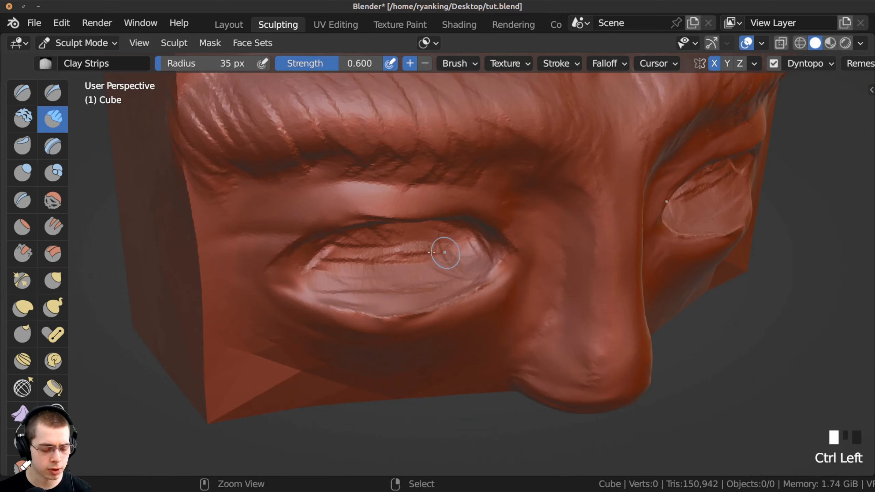
Carve the upper half of the eye socket deeper beneath the full width of the upper lid.
ctrl+middle_drag(448, 310, 449, 297)
mouse_move(450, 319)
ctrl+middle_down()
mouse_move(450, 307)
mouse_move(448, 331)
ctrl+middle_up()
ctrl+drag(431, 267, 415, 262)
ctrl+drag(428, 238, 389, 242)
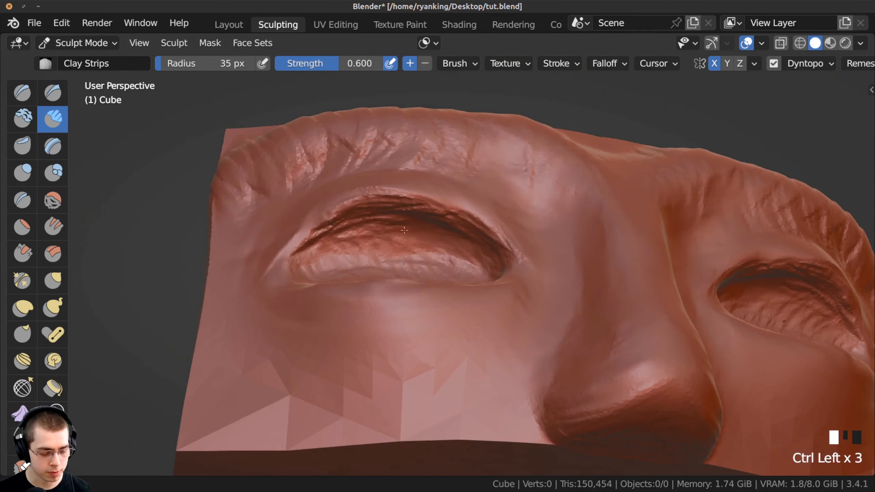
middle_drag(389, 242, 362, 249)
ctrl+drag(362, 249, 357, 248)
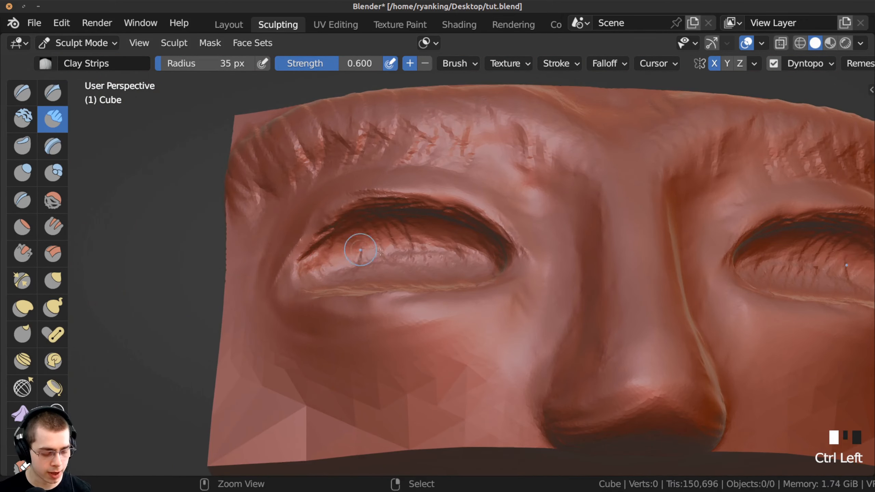
middle_drag(357, 248, 455, 253)
ctrl+drag(407, 247, 333, 255)
Smooth the carved upper and middle surface inside the eye opening.
middle_drag(333, 255, 293, 248)
shift+drag(390, 241, 430, 246)
shift+drag(414, 248, 446, 259)
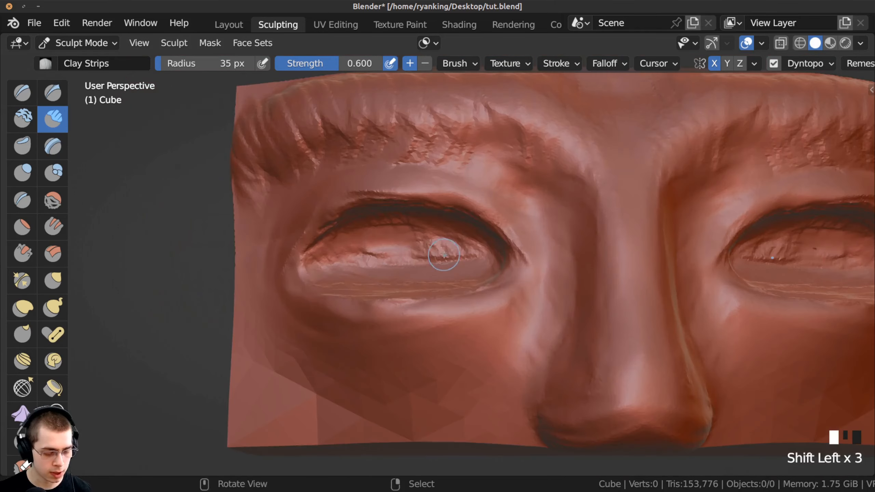
middle_drag(446, 260, 437, 264)
shift+drag(421, 243, 472, 253)
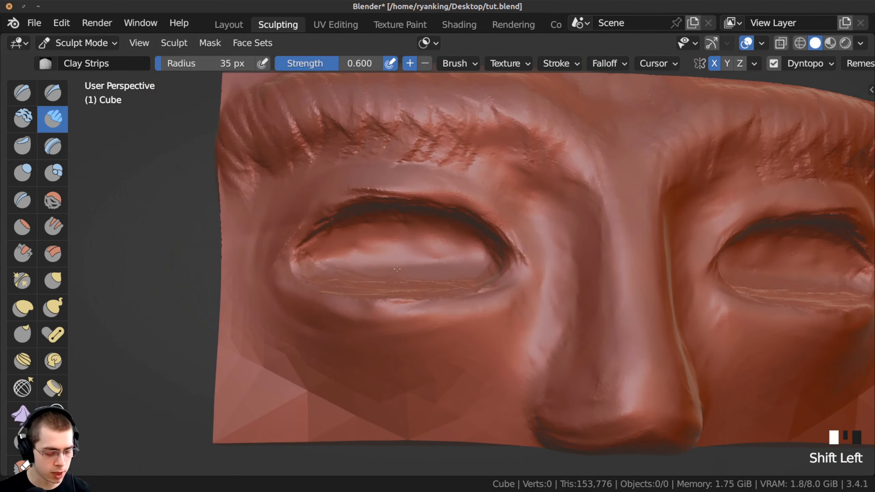
mouse_move(397, 269)
middle_down()
mouse_move(376, 312)
mouse_move(342, 231)
mouse_move(388, 259)
middle_up()
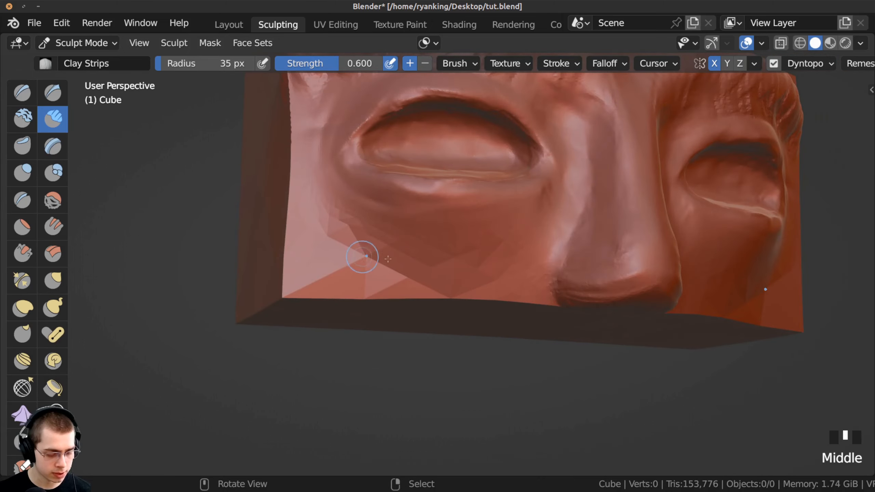
Add Clay Strips strokes across the faceted cheek area, from beside the nose to the outer side of the face.
ctrl+middle_drag(487, 264, 499, 250)
mouse_move(530, 243)
mouse_down()
mouse_move(533, 262)
mouse_move(519, 275)
mouse_up()
mouse_move(498, 249)
mouse_down()
mouse_move(506, 276)
mouse_move(491, 273)
mouse_up()
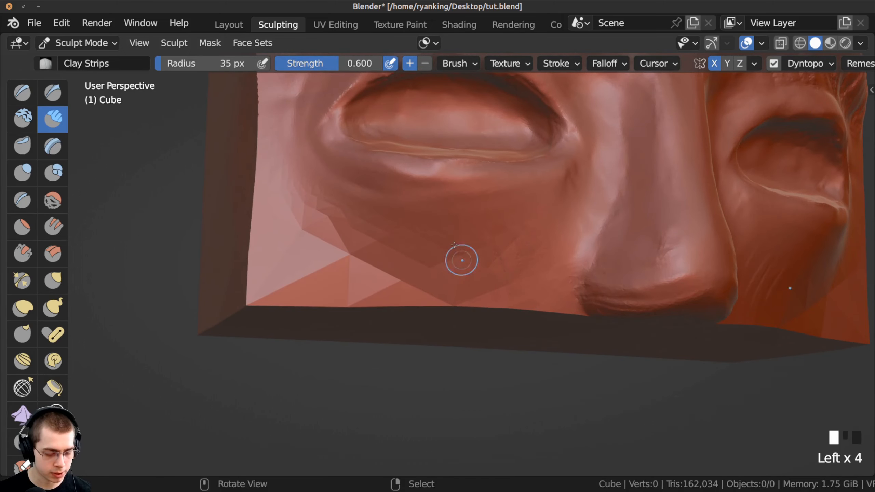
drag(422, 290, 417, 250)
drag(359, 272, 343, 245)
drag(344, 276, 303, 203)
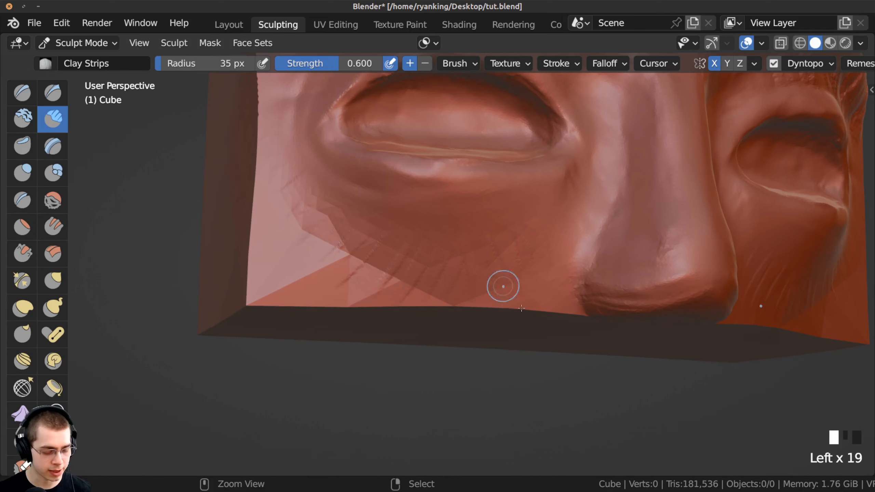
Smooth the cheek strokes from the nose outward and up beside the outer eye corner.
mouse_move(522, 309)
ctrl+middle_down()
mouse_move(522, 315)
mouse_move(531, 296)
ctrl+middle_up()
mouse_move(549, 246)
shift+mouse_down()
mouse_move(553, 265)
mouse_move(518, 254)
shift+mouse_up()
mouse_move(499, 238)
shift+mouse_down()
mouse_move(481, 235)
mouse_move(489, 262)
shift+mouse_up()
shift+drag(468, 241, 476, 265)
mouse_move(455, 248)
shift+mouse_down()
mouse_move(453, 274)
mouse_move(429, 276)
shift+mouse_up()
mouse_move(407, 238)
shift+mouse_down()
mouse_move(412, 285)
mouse_move(379, 279)
shift+mouse_up()
shift+drag(365, 235, 351, 262)
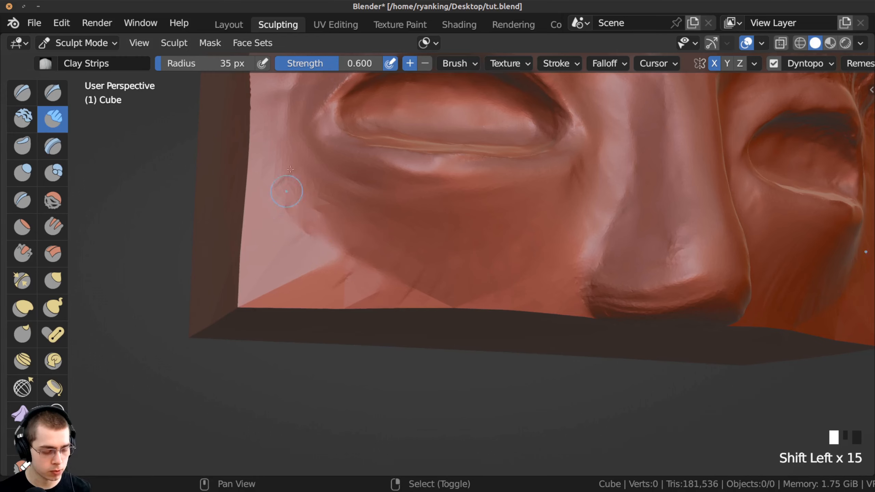
shift+drag(290, 169, 287, 193)
shift+drag(288, 180, 293, 213)
shift+drag(297, 217, 310, 247)
Carve a hollow between the inner eye corner and the nose bridge, just beneath the inner brow.
ctrl+middle_drag(383, 284, 383, 328)
shift+middle_drag(537, 117, 419, 217)
mouse_move(406, 229)
ctrl+mouse_down()
mouse_move(415, 224)
mouse_move(417, 233)
ctrl+mouse_up()
mouse_move(407, 224)
ctrl+mouse_down()
mouse_move(424, 239)
mouse_move(428, 270)
mouse_move(415, 272)
ctrl+mouse_up()
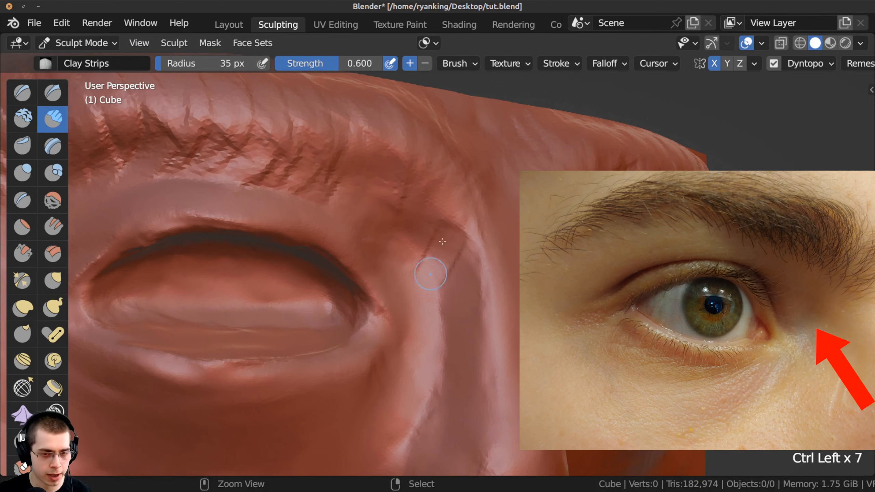
ctrl+drag(448, 224, 417, 286)
mouse_move(458, 238)
ctrl+mouse_down()
mouse_move(442, 220)
mouse_move(419, 242)
ctrl+mouse_up()
ctrl+drag(424, 227, 408, 249)
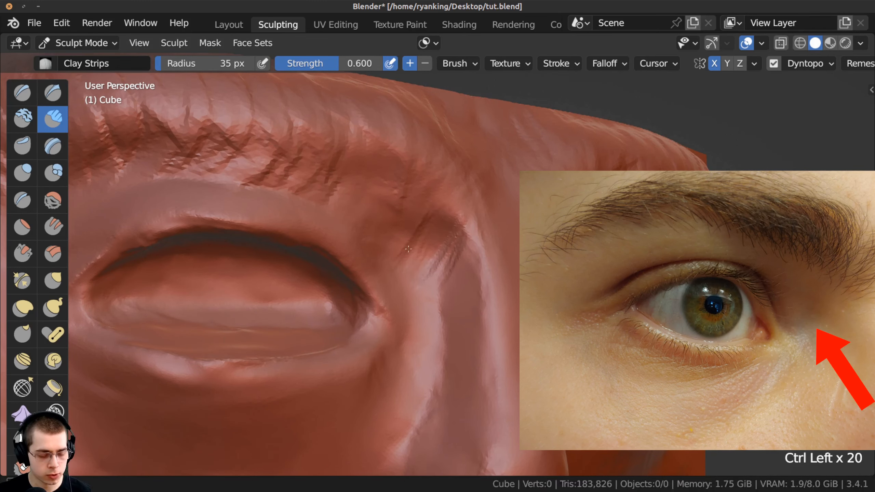
Deepen the hollow beneath the inner brow and smooth it into the side of the nose bridge.
ctrl+middle_drag(399, 218, 410, 215)
ctrl+drag(410, 215, 424, 241)
ctrl+drag(427, 242, 436, 271)
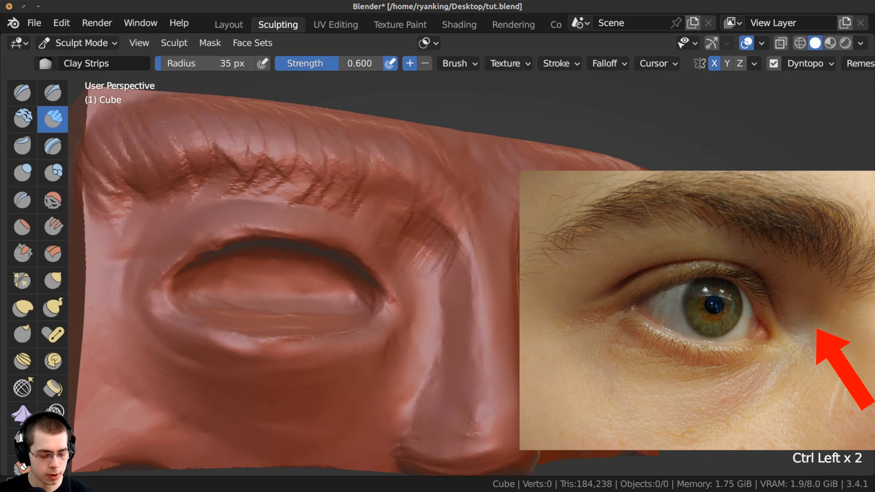
ctrl+drag(400, 236, 412, 252)
mouse_move(414, 248)
ctrl+mouse_down()
mouse_move(424, 265)
mouse_move(455, 227)
ctrl+mouse_up()
shift+drag(452, 234, 442, 260)
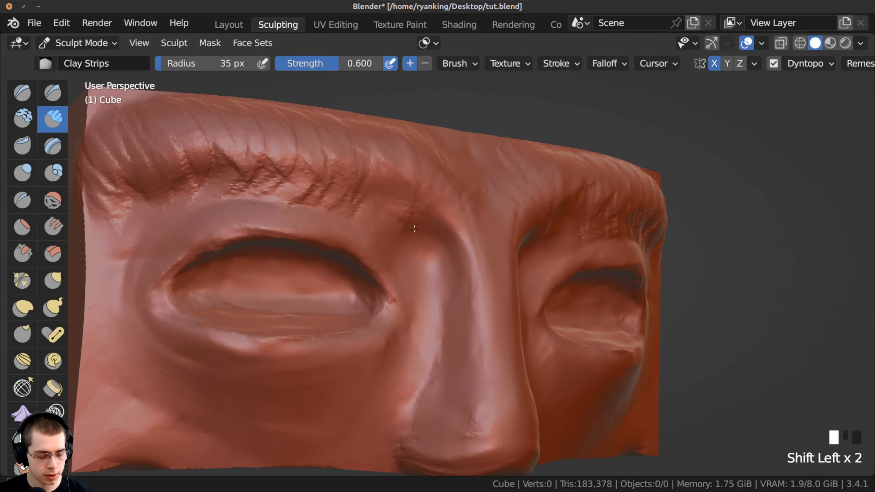
Add a long horizontal Clay Strips stroke along the brow ridge from its outer part toward the nose.
middle_drag(430, 245, 417, 238)
mouse_move(417, 238)
middle_down()
mouse_move(334, 192)
mouse_move(329, 178)
middle_up()
scroll(335, 192, up, 5)
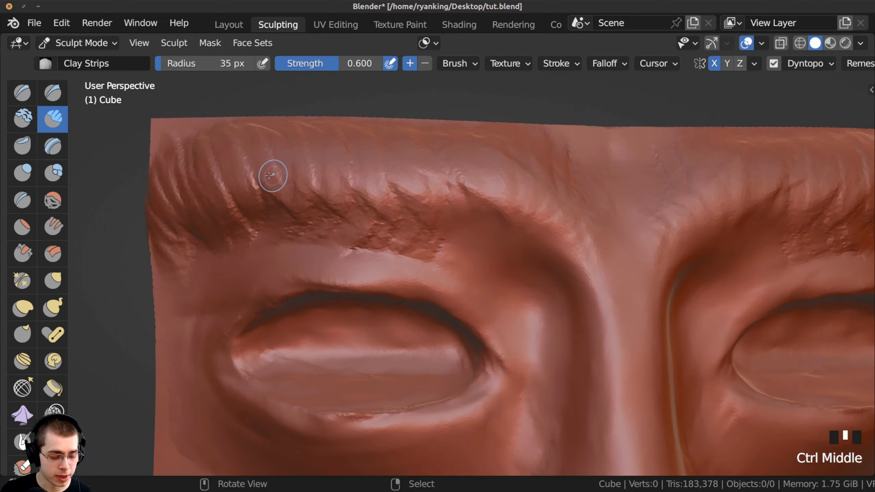
drag(275, 175, 522, 182)
middle_drag(522, 183, 431, 193)
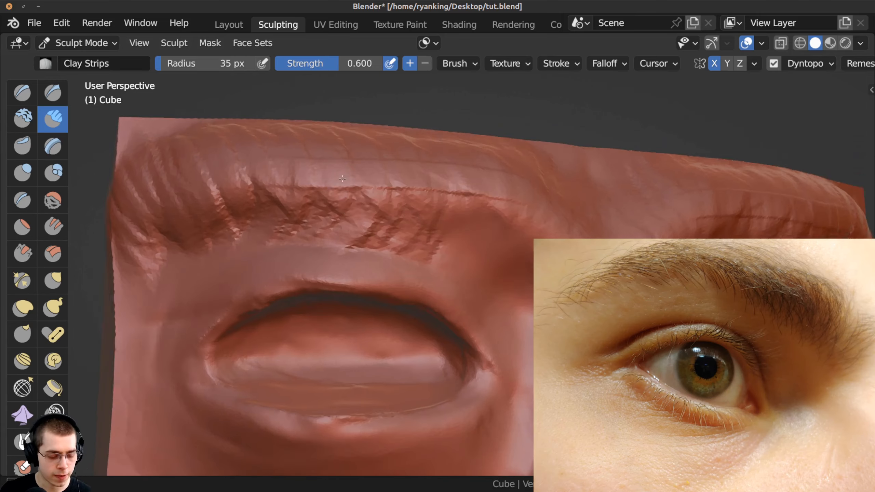
Try light Crease strokes above the upper lid, and set the Crease brush strength to 0.527.
middle_drag(372, 228, 423, 184)
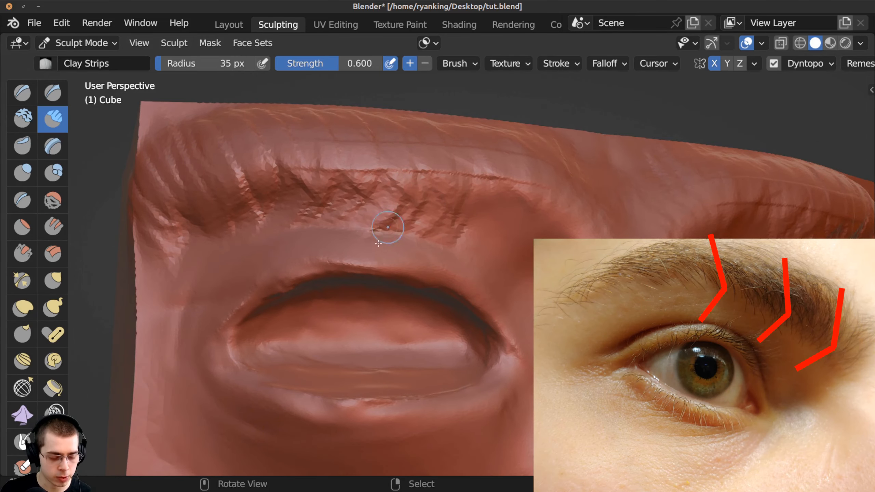
middle_drag(403, 229, 491, 175)
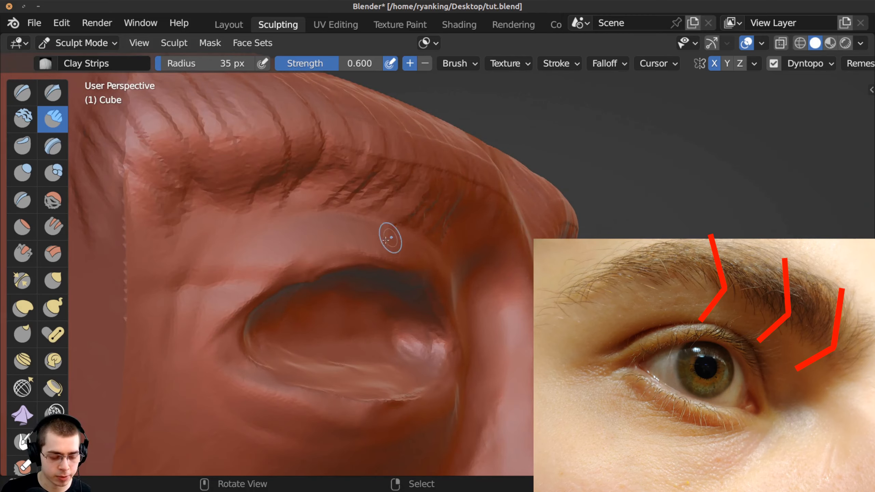
mouse_move(386, 239)
middle_down()
mouse_move(355, 274)
mouse_move(367, 243)
mouse_move(416, 196)
middle_up()
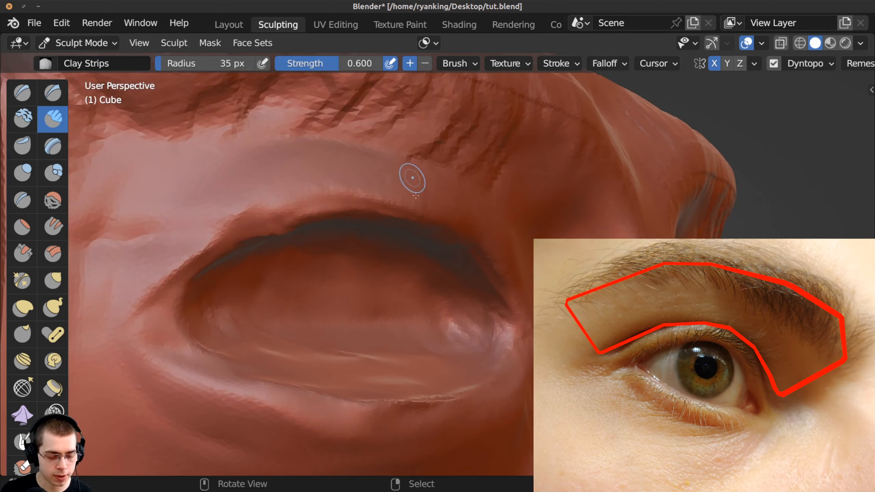
middle_drag(371, 159, 319, 211)
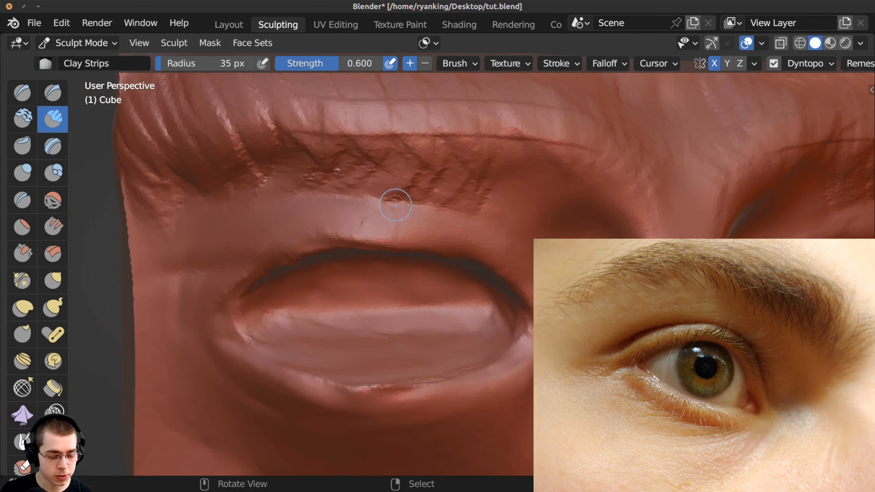
middle_drag(410, 182, 473, 151)
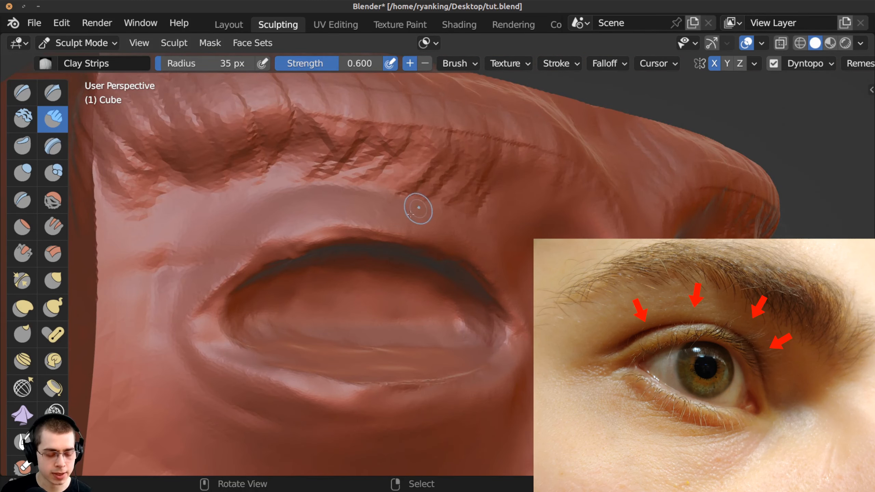
mouse_move(411, 214)
middle_down()
mouse_move(418, 227)
mouse_move(460, 212)
middle_up()
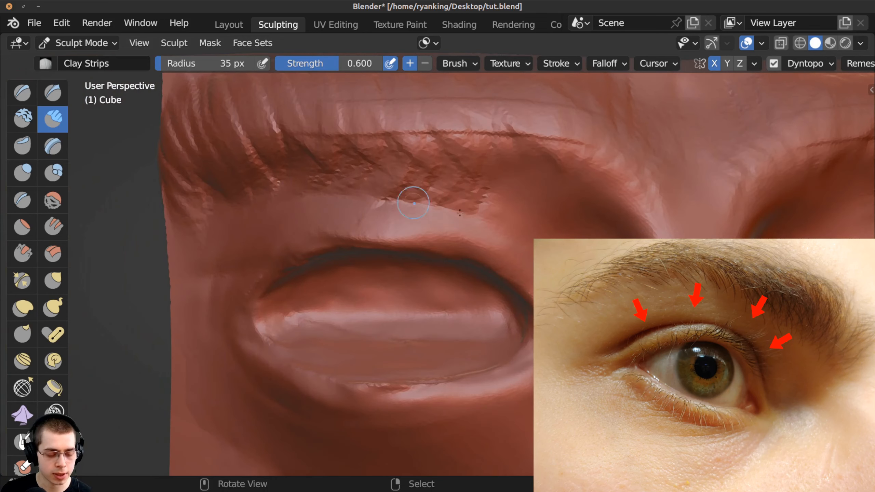
click(23, 201)
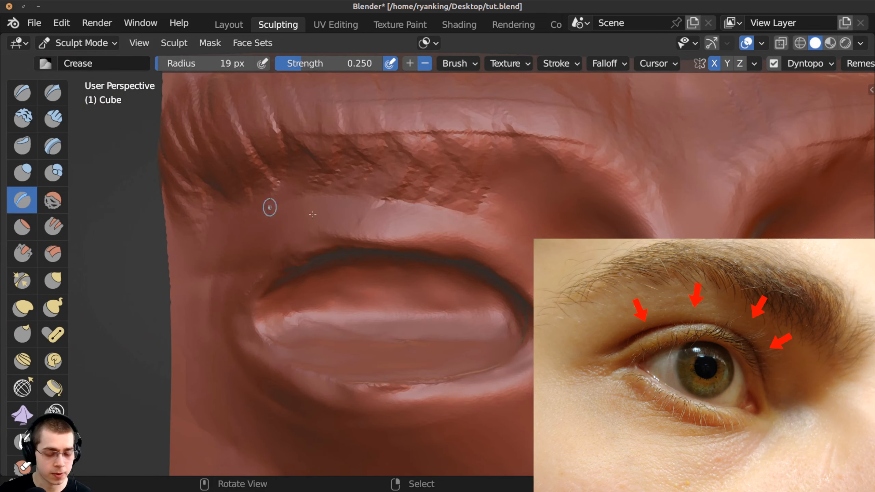
key(Left)
key(Left)
key(Left)
key(Left)
key(Left)
key(Left)
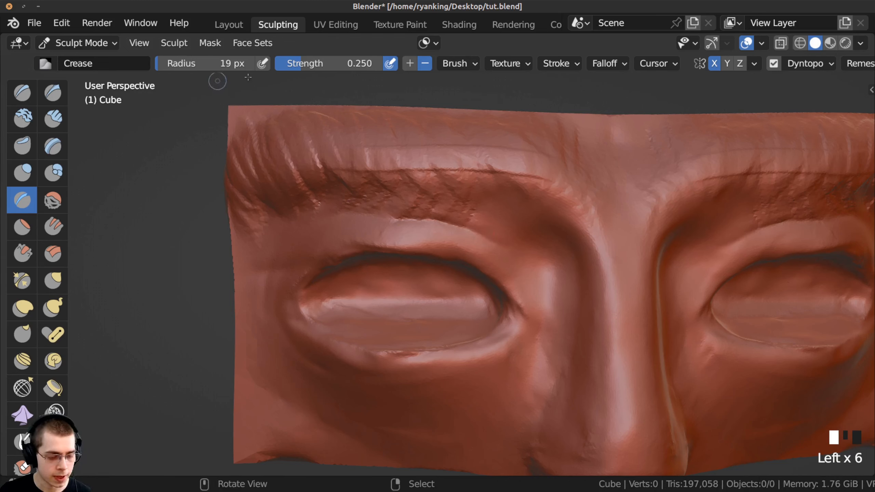
drag(314, 65, 350, 67)
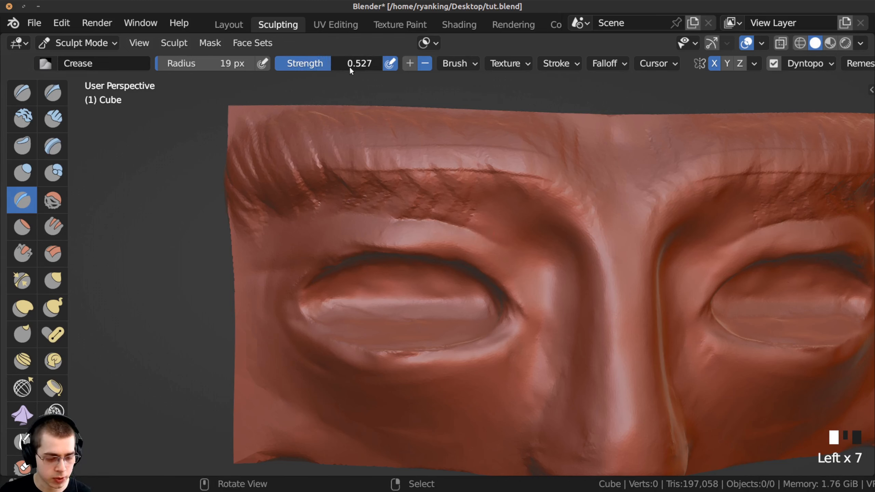
Carve the upper-lid crease from above the middle of the eye down toward the inner eye corner.
drag(399, 220, 482, 238)
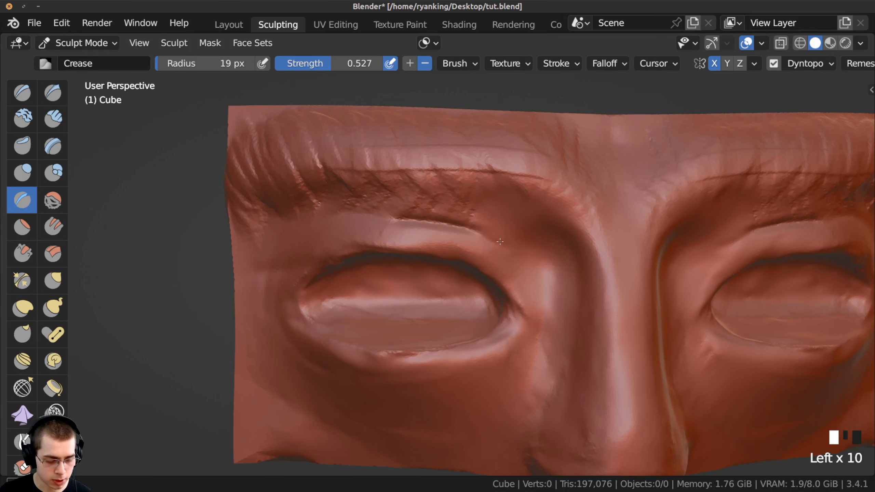
ctrl+middle_drag(482, 238, 483, 244)
click(483, 244)
drag(496, 254, 509, 263)
middle_drag(400, 226, 423, 221)
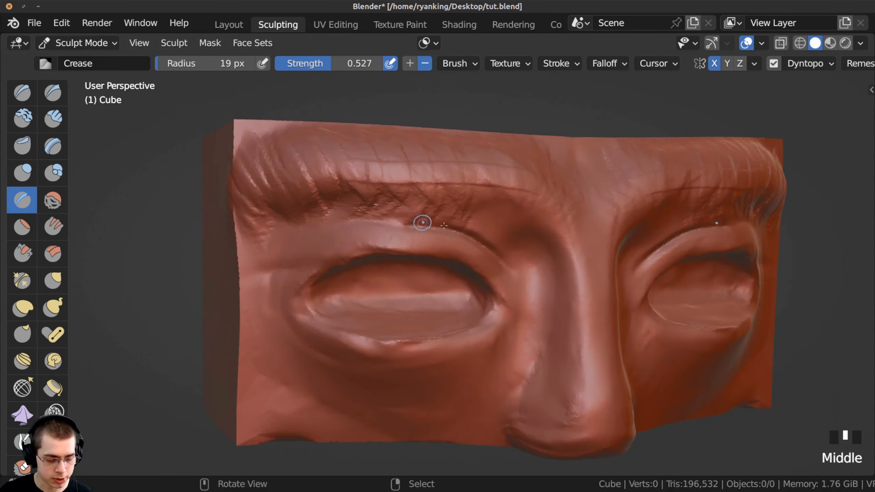
Extend the lid crease outward from the middle of the eye and retrace its inner end beside the nose.
drag(411, 223, 358, 231)
drag(410, 224, 369, 228)
middle_drag(369, 229, 396, 211)
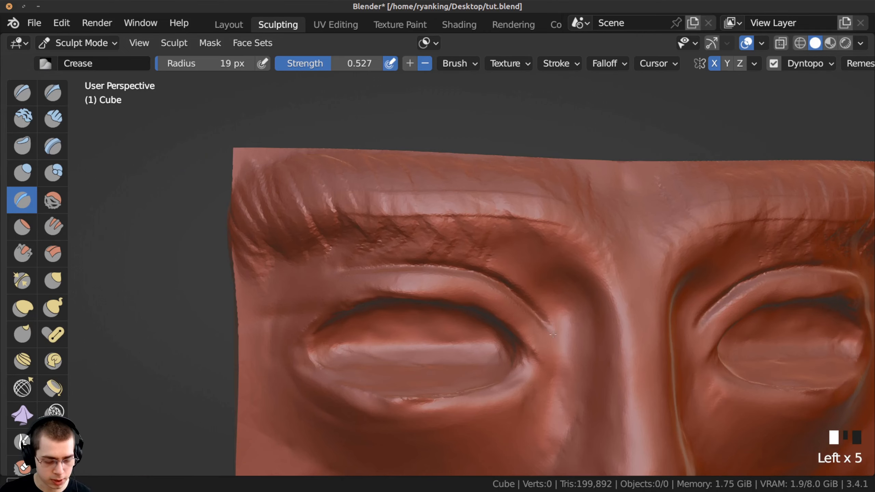
drag(553, 335, 507, 289)
middle_drag(473, 269, 507, 276)
Deepen the lid crease over the middle of the eye and along its curve down to the inner corner.
mouse_move(348, 307)
shift+middle_down()
mouse_move(353, 260)
mouse_move(321, 259)
shift+middle_up()
drag(396, 238, 372, 243)
middle_drag(373, 243, 407, 238)
drag(407, 234, 374, 240)
middle_drag(374, 240, 336, 234)
drag(407, 235, 445, 243)
mouse_move(434, 240)
mouse_down()
mouse_move(471, 253)
mouse_move(553, 335)
mouse_up()
drag(528, 306, 545, 325)
Continue the lid crease diagonally downward toward the outer eye corner.
middle_drag(556, 338, 607, 328)
drag(358, 245, 317, 269)
drag(331, 262, 300, 282)
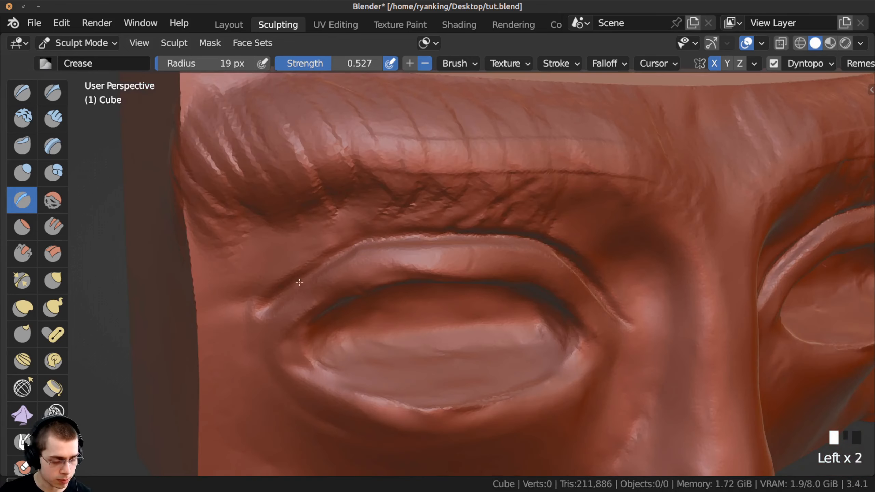
Return to the Clay Strips brush and smooth the rough surface between the brow ridge and the lid crease.
middle_drag(349, 251, 303, 196)
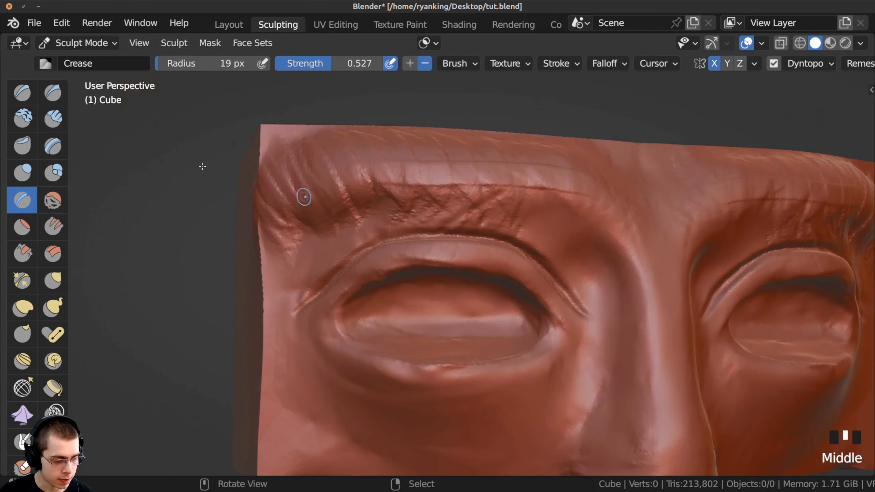
click(53, 119)
middle_drag(264, 156, 488, 201)
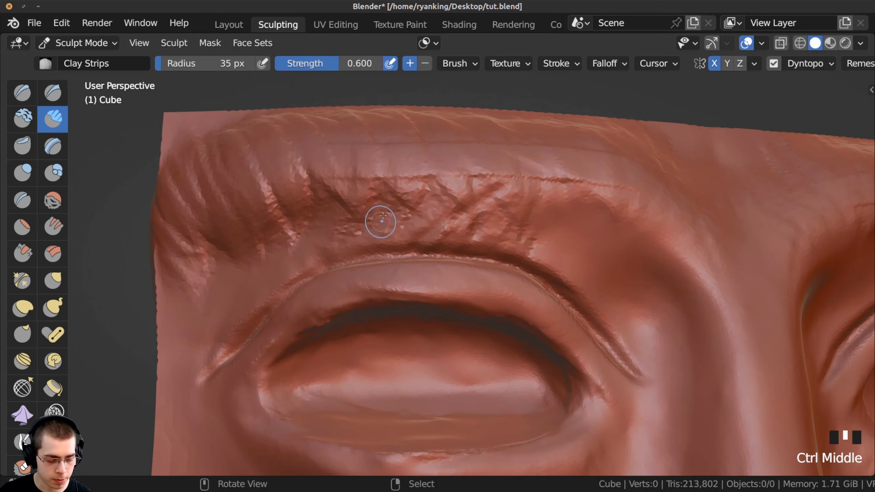
ctrl+middle_drag(382, 216, 350, 226)
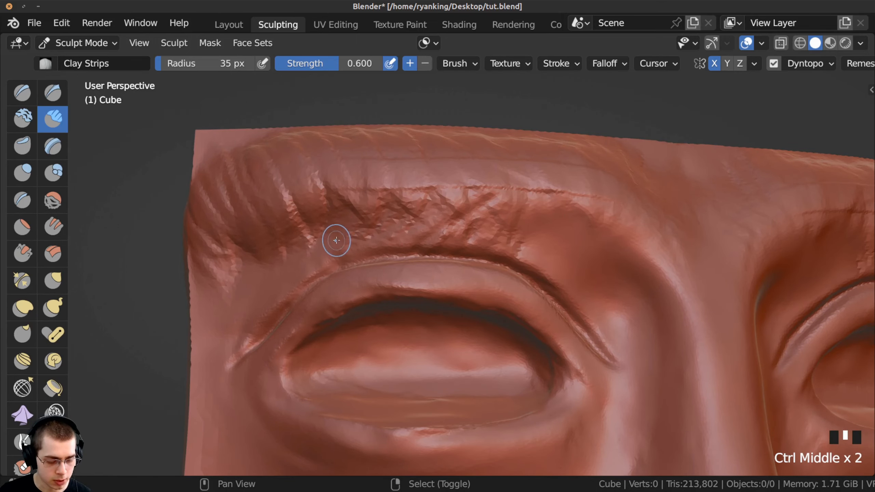
shift+drag(336, 240, 486, 234)
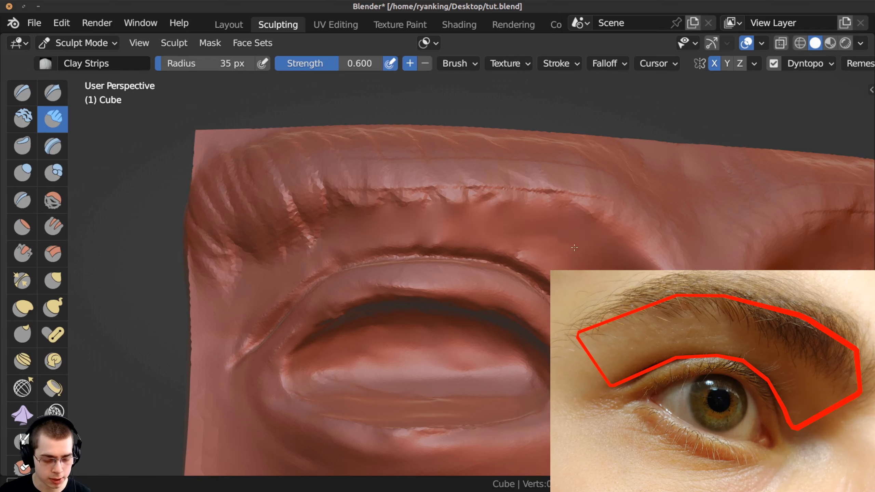
Build up the area between lid crease and brow with short upward Clay Strips strokes, working from the nose side outward.
drag(559, 256, 539, 211)
drag(575, 265, 555, 207)
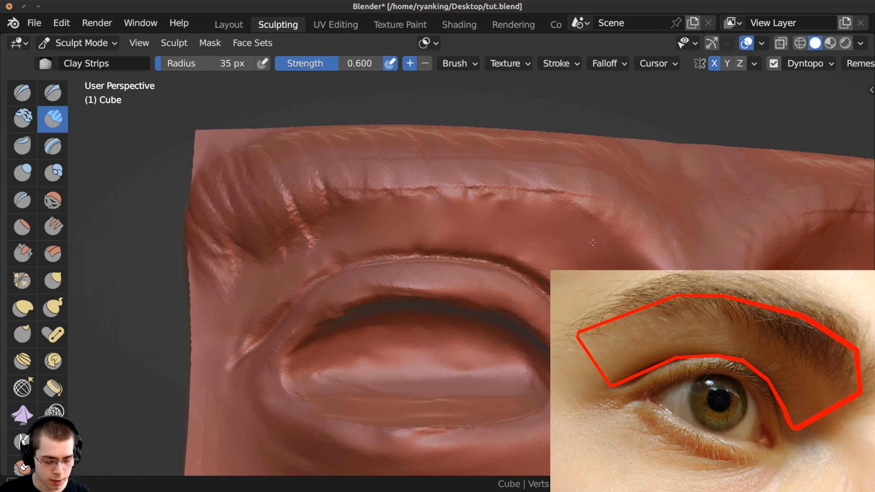
drag(603, 256, 582, 217)
drag(625, 285, 603, 237)
drag(593, 269, 570, 215)
mouse_move(558, 252)
mouse_down()
mouse_move(534, 207)
mouse_move(517, 212)
mouse_up()
drag(526, 252, 491, 202)
drag(486, 241, 462, 193)
drag(447, 238, 422, 193)
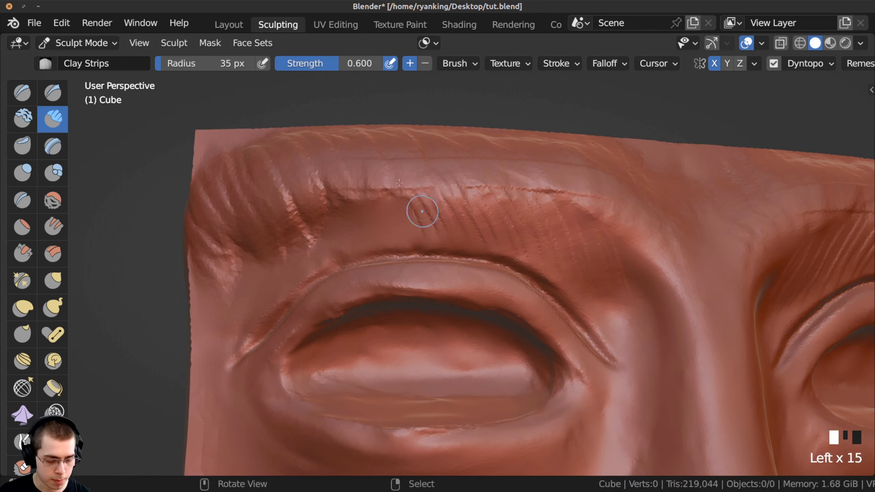
drag(413, 238, 390, 190)
mouse_move(391, 238)
mouse_down()
mouse_move(366, 182)
mouse_move(339, 187)
mouse_up()
drag(353, 243, 324, 197)
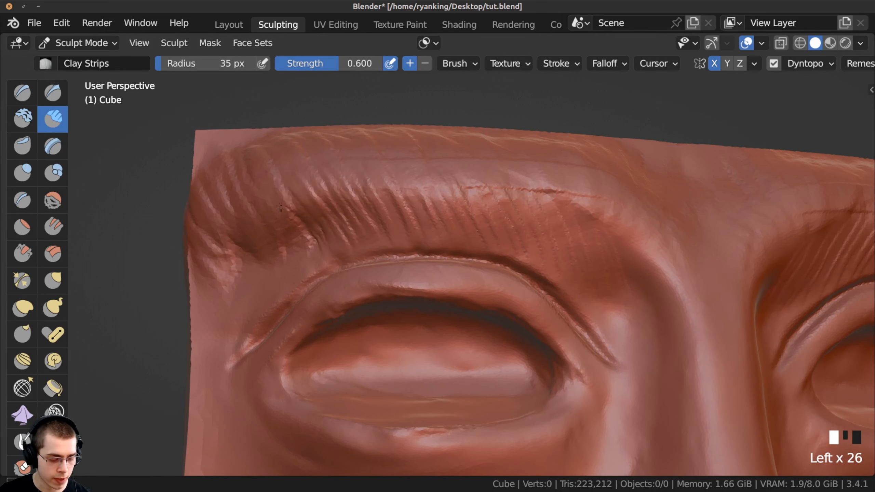
Add short upward Clay Strips strokes across the lower edge of the brow ridge, from its outer part toward the nose.
mouse_move(281, 208)
middle_down()
mouse_move(330, 215)
mouse_move(311, 181)
middle_up()
drag(357, 205, 342, 168)
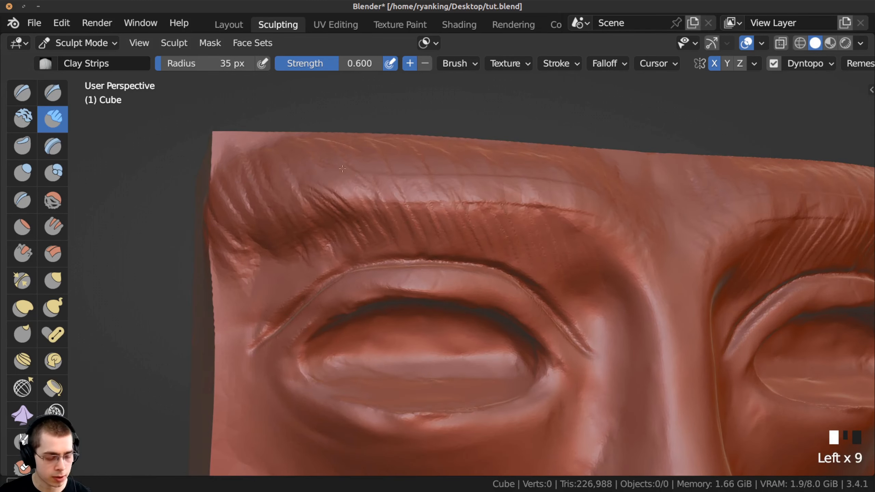
drag(397, 217, 379, 179)
mouse_move(419, 219)
mouse_down()
mouse_move(401, 180)
mouse_move(415, 187)
mouse_up()
drag(454, 226, 444, 179)
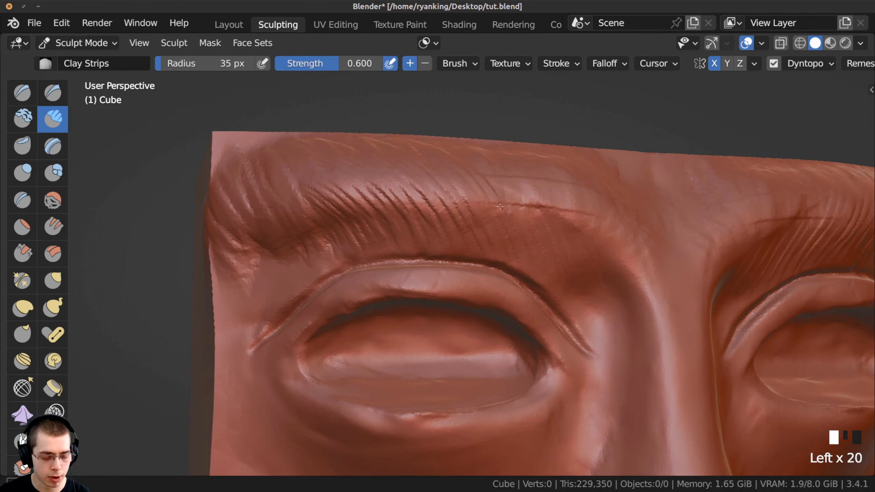
drag(510, 214, 495, 178)
mouse_move(527, 226)
mouse_down()
mouse_move(509, 180)
mouse_move(515, 183)
mouse_up()
mouse_move(546, 235)
mouse_down()
mouse_move(530, 185)
mouse_move(552, 184)
mouse_up()
mouse_move(586, 238)
mouse_down()
mouse_move(570, 193)
mouse_move(591, 195)
mouse_up()
Fill out the outer end of the brow with short downward Clay Strips strokes above the outer eye corner.
mouse_move(592, 220)
middle_down()
mouse_move(649, 253)
mouse_move(494, 206)
mouse_move(492, 196)
middle_up()
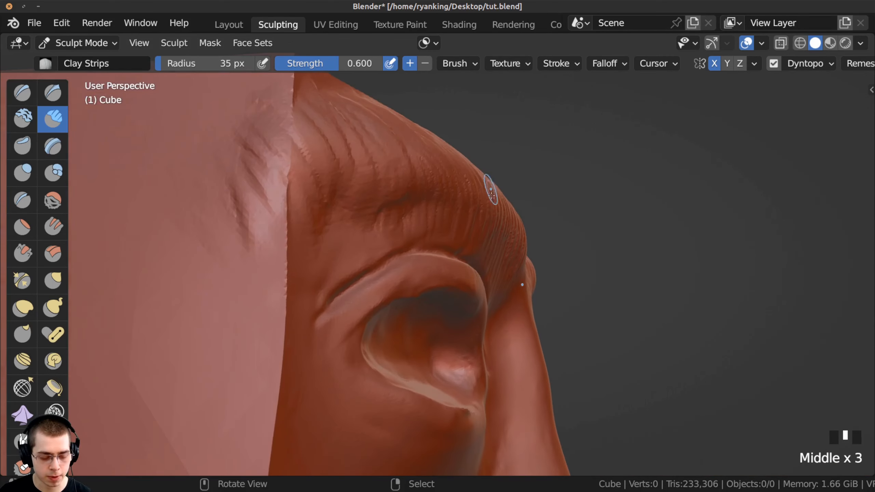
mouse_move(493, 246)
middle_down()
mouse_move(463, 264)
mouse_move(441, 234)
mouse_move(414, 224)
middle_up()
drag(400, 188, 412, 207)
drag(396, 187, 410, 204)
middle_drag(410, 203, 379, 206)
drag(358, 196, 372, 217)
mouse_move(353, 196)
mouse_down()
mouse_move(368, 219)
mouse_move(350, 217)
mouse_up()
drag(323, 198, 326, 222)
drag(299, 199, 312, 224)
drag(284, 204, 300, 230)
Smooth the strokes along the brow's underside from the middle of the eye toward the nose.
middle_drag(365, 235, 346, 238)
ctrl+middle_drag(346, 238, 345, 215)
drag(346, 215, 358, 238)
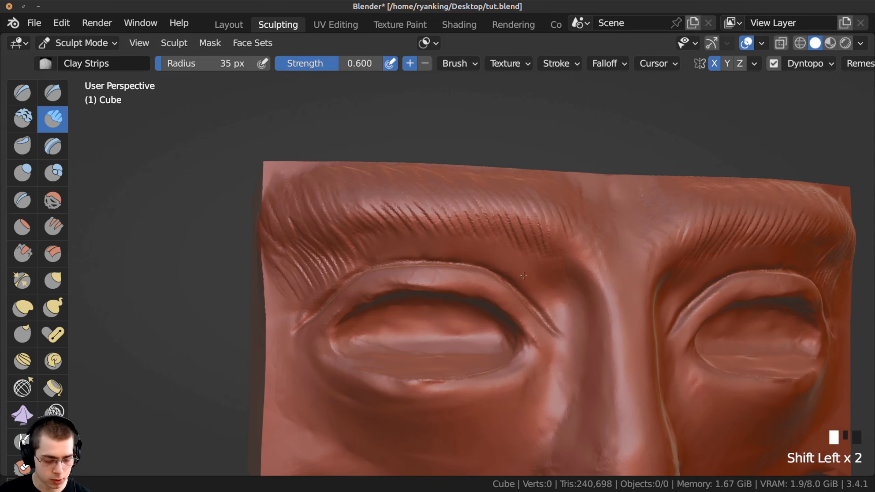
shift+drag(522, 220, 504, 240)
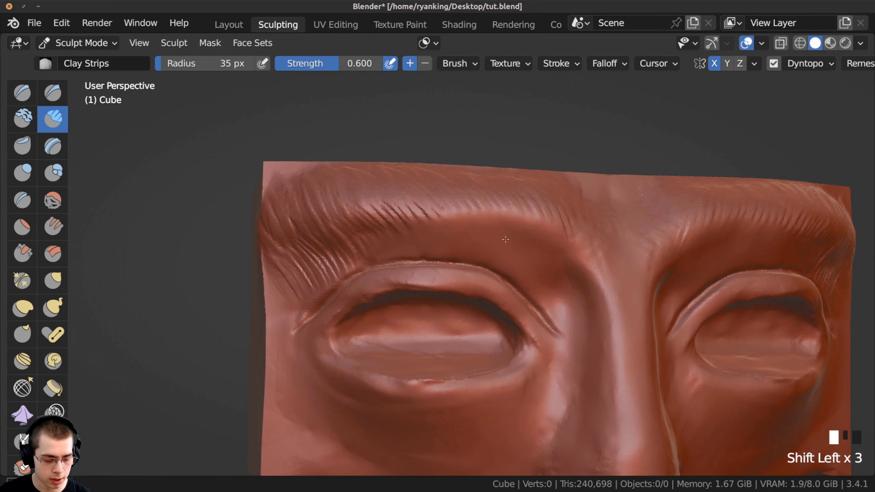
shift+drag(444, 223, 403, 210)
shift+drag(431, 218, 490, 221)
shift+drag(510, 217, 562, 242)
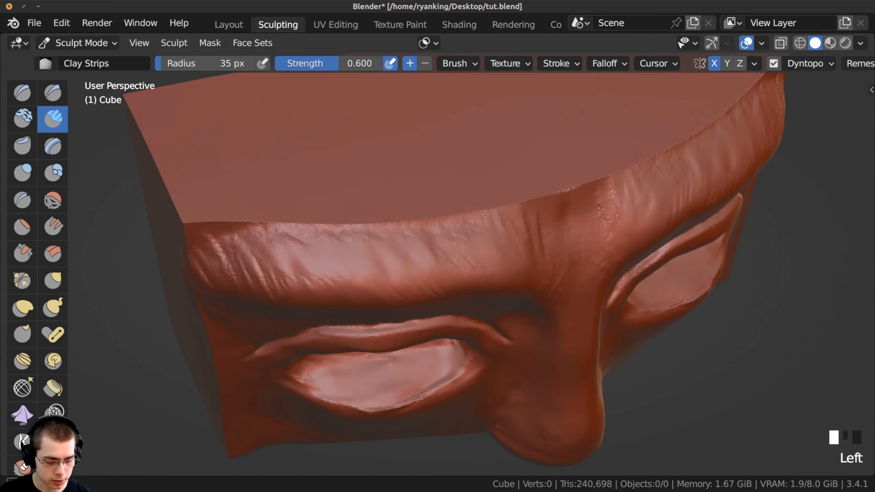
Thicken the upper brow ridge with parallel vertical Clay Strips strokes, working from the nose side to the block's outer edge.
mouse_move(496, 208)
mouse_down()
mouse_move(507, 238)
mouse_move(496, 242)
mouse_up()
drag(479, 211, 485, 243)
mouse_move(468, 213)
mouse_down()
mouse_move(477, 248)
mouse_move(467, 250)
mouse_up()
drag(450, 218, 461, 255)
mouse_move(426, 220)
mouse_down()
mouse_move(430, 245)
mouse_move(421, 262)
mouse_up()
mouse_move(392, 226)
mouse_down()
mouse_move(403, 263)
mouse_move(385, 267)
mouse_up()
drag(354, 229, 366, 268)
drag(343, 231, 353, 269)
mouse_move(333, 235)
mouse_down()
mouse_move(343, 258)
mouse_move(333, 267)
mouse_up()
drag(311, 228, 322, 269)
mouse_move(303, 229)
mouse_down()
mouse_move(314, 271)
mouse_move(304, 272)
mouse_up()
mouse_move(282, 232)
mouse_down()
mouse_move(293, 274)
mouse_move(272, 276)
mouse_up()
drag(241, 236, 252, 278)
mouse_move(223, 238)
mouse_down()
mouse_move(229, 265)
mouse_move(219, 233)
mouse_up()
Smooth the vertical strokes across the top and front of the brow ridge.
ctrl+middle_drag(224, 238, 229, 256)
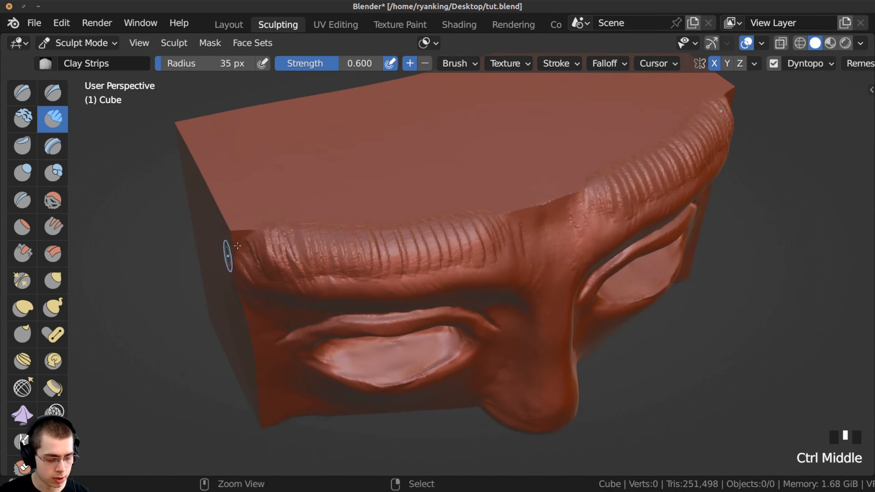
shift+drag(247, 238, 258, 271)
shift+drag(262, 238, 275, 272)
shift+drag(279, 242, 293, 271)
middle_drag(442, 266, 399, 257)
mouse_move(399, 257)
shift+mouse_down()
mouse_move(426, 242)
mouse_move(413, 244)
shift+mouse_up()
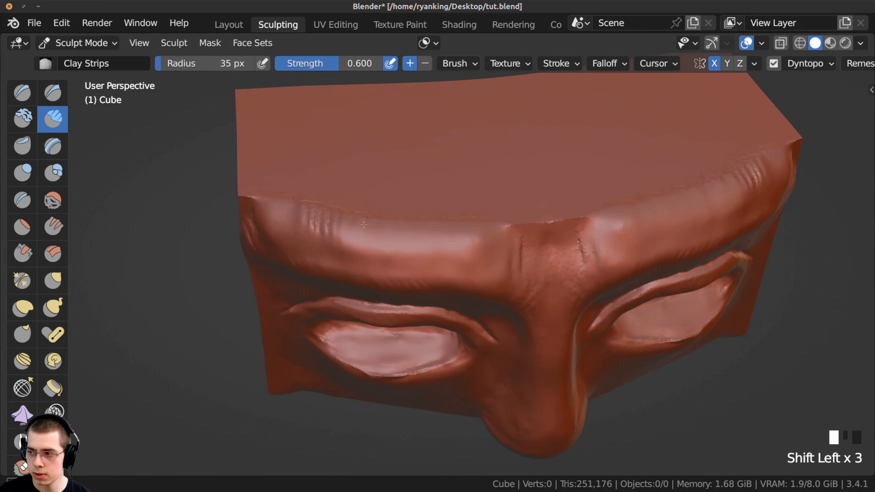
mouse_move(377, 253)
shift+mouse_down()
mouse_move(438, 244)
mouse_move(512, 254)
mouse_move(373, 245)
shift+mouse_up()
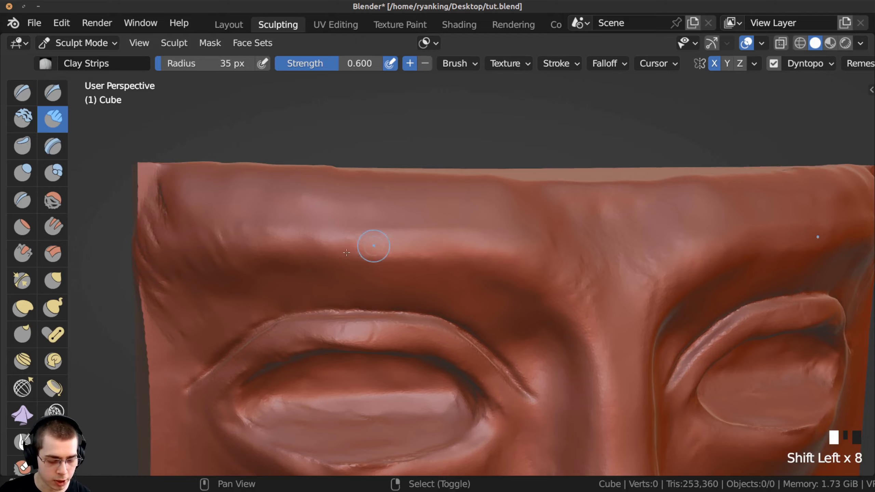
Smooth the brow ridge's lower edge and blend its inner end into the hollow beside the nose bridge.
ctrl+middle_drag(374, 244, 501, 252)
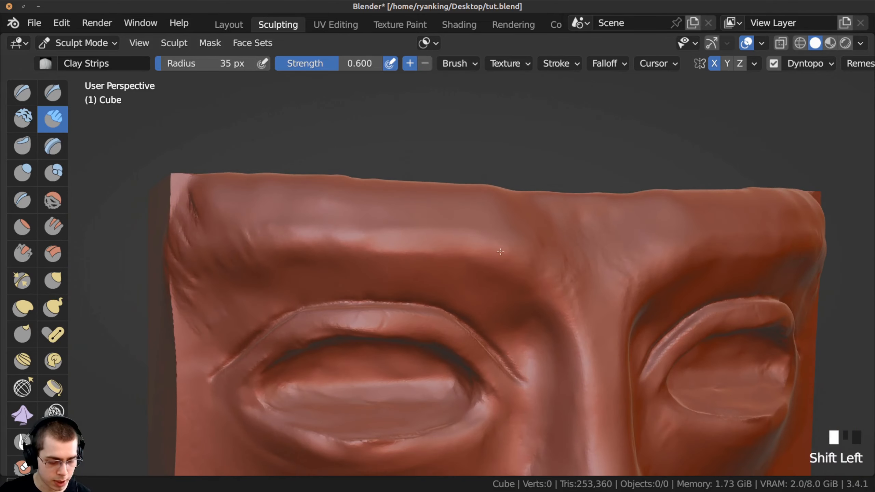
shift+drag(383, 242, 347, 240)
shift+drag(346, 240, 512, 255)
mouse_move(446, 235)
ctrl+shift+middle_down()
mouse_move(409, 221)
mouse_move(379, 243)
ctrl+shift+middle_up()
mouse_move(379, 243)
shift+mouse_down()
mouse_move(362, 241)
mouse_move(490, 259)
mouse_move(482, 257)
mouse_move(506, 285)
shift+mouse_up()
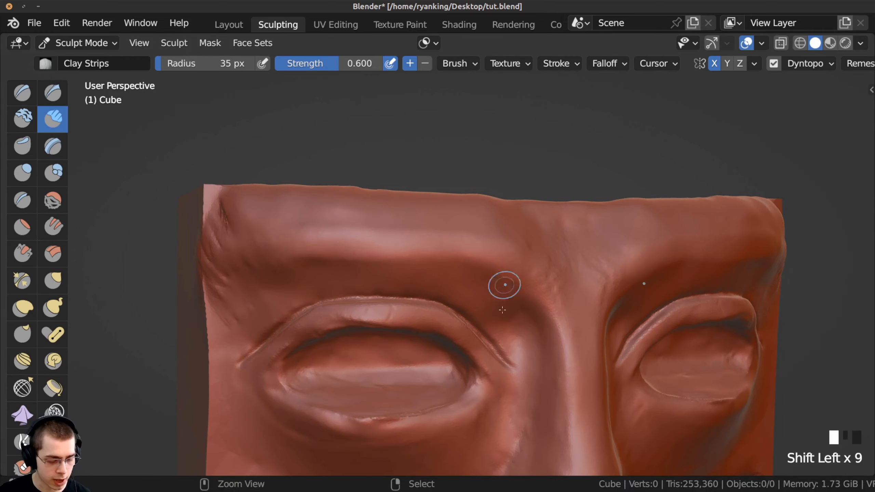
Switch to the Crease brush and enlarge its radius to 41 px for the upper eyelid.
ctrl+middle_drag(502, 310, 489, 372)
mouse_move(380, 342)
middle_down()
mouse_move(426, 344)
mouse_move(396, 340)
middle_up()
ctrl+middle_drag(396, 339, 405, 261)
mouse_move(405, 261)
ctrl+middle_down()
mouse_move(400, 244)
mouse_move(419, 253)
ctrl+middle_up()
shift+middle_drag(418, 254, 372, 220)
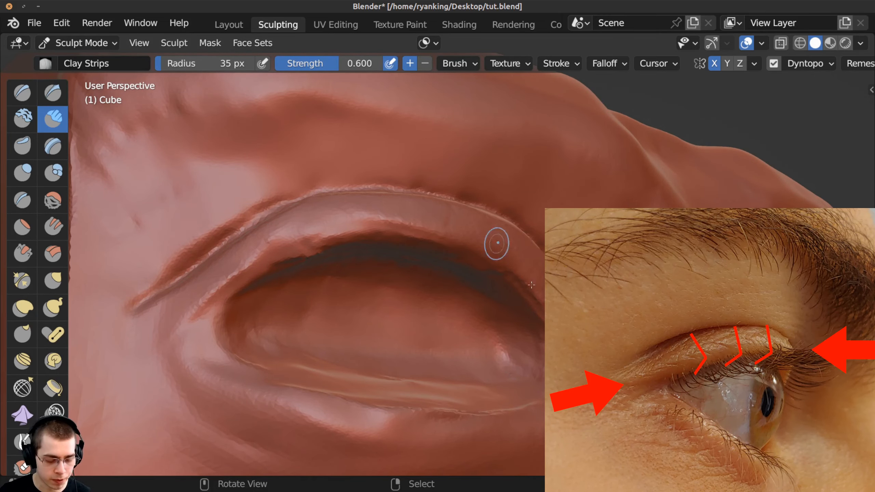
click(22, 201)
ctrl+middle_drag(396, 248, 395, 268)
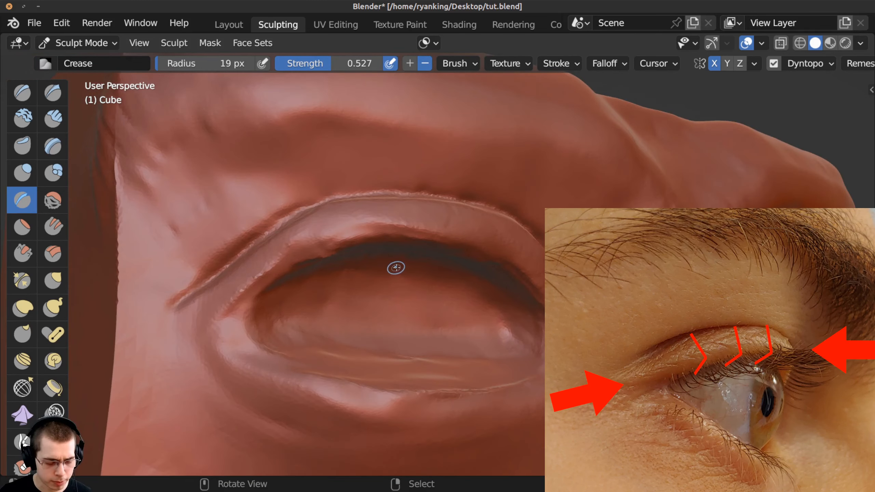
key(f)
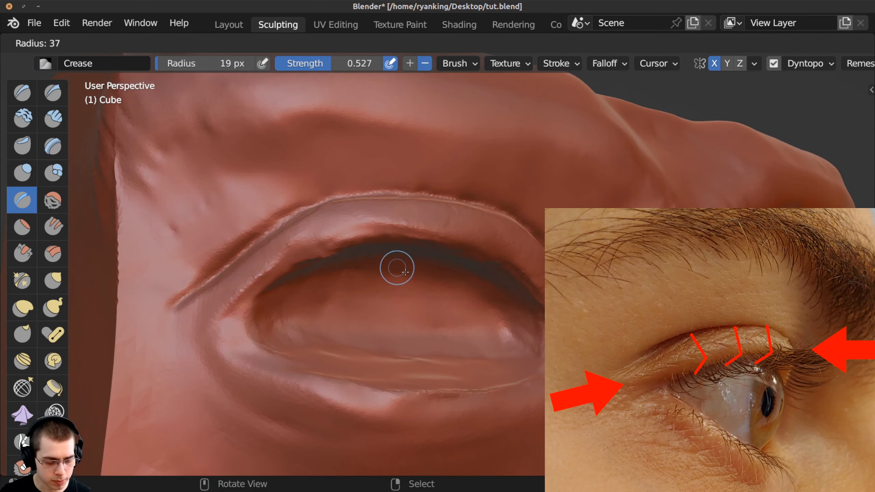
click(407, 274)
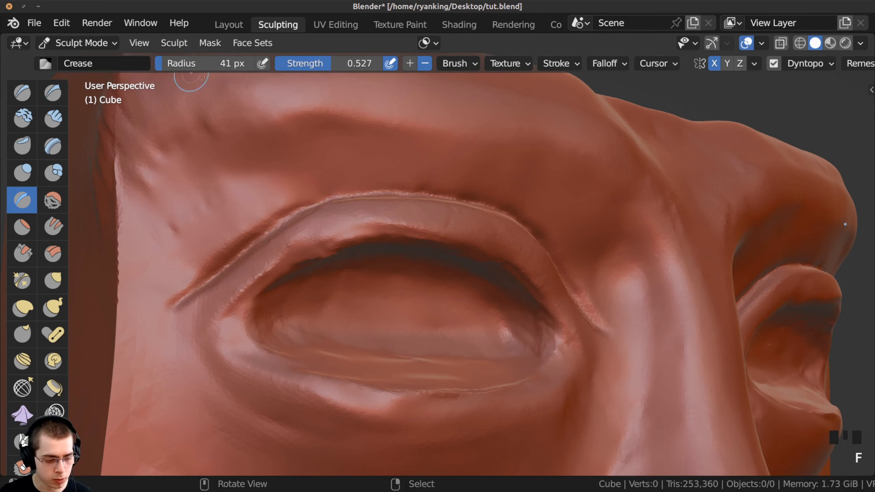
Deepen the fold above the upper eyelid from the inner to the outer corner with Crease brush strokes.
mouse_move(369, 214)
middle_down()
mouse_move(363, 190)
mouse_move(320, 219)
mouse_move(308, 216)
mouse_move(304, 228)
middle_up()
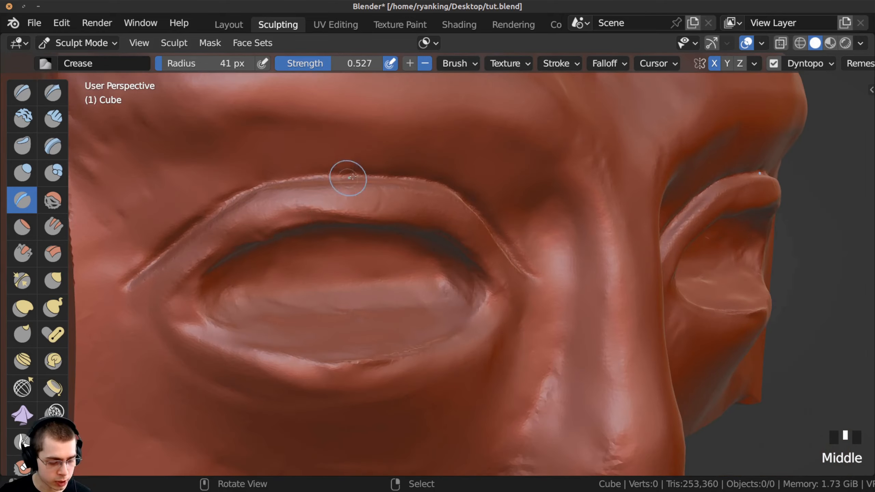
drag(346, 180, 293, 182)
drag(294, 183, 317, 178)
middle_drag(312, 183, 355, 183)
drag(341, 178, 419, 177)
mouse_move(419, 177)
mouse_down()
mouse_move(465, 185)
mouse_move(500, 204)
mouse_up()
drag(482, 196, 500, 205)
mouse_move(485, 199)
mouse_down()
mouse_move(499, 208)
mouse_move(371, 207)
mouse_up()
mouse_move(371, 207)
middle_down()
mouse_move(325, 200)
mouse_move(262, 206)
middle_up()
drag(246, 209, 262, 200)
drag(255, 203, 269, 193)
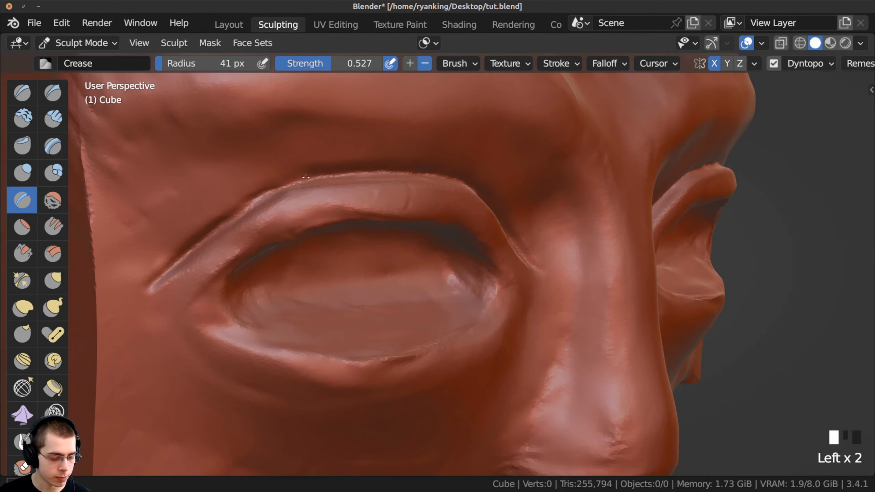
drag(231, 217, 286, 186)
middle_drag(286, 188, 296, 188)
Sharpen the lower rim of the upper eyelid with inverted Crease strokes and smooth the lid surface.
middle_drag(293, 227, 354, 217)
ctrl+drag(345, 220, 365, 221)
middle_drag(365, 221, 359, 231)
ctrl+drag(382, 230, 445, 234)
mouse_move(444, 234)
ctrl+mouse_down()
mouse_move(495, 248)
mouse_move(499, 258)
ctrl+mouse_up()
ctrl+drag(493, 251, 514, 272)
mouse_move(510, 268)
ctrl+mouse_down()
mouse_move(543, 307)
mouse_move(455, 232)
mouse_move(417, 223)
mouse_move(377, 234)
ctrl+mouse_up()
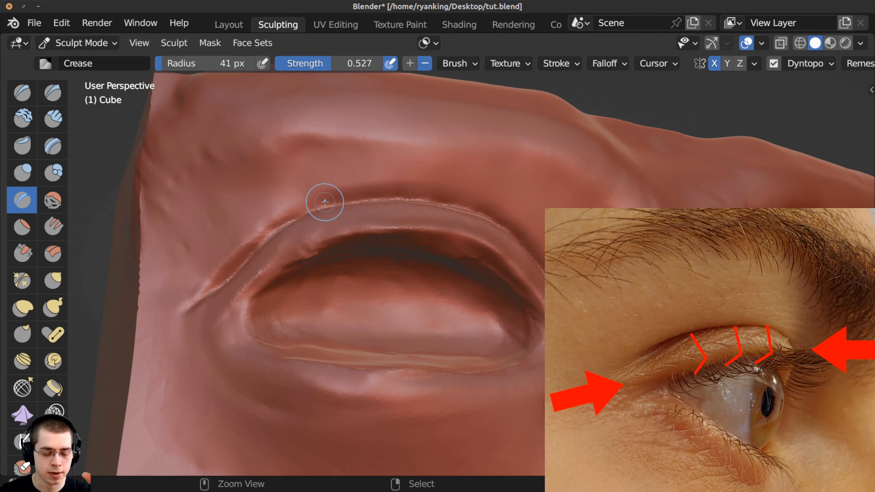
ctrl+drag(355, 232, 306, 252)
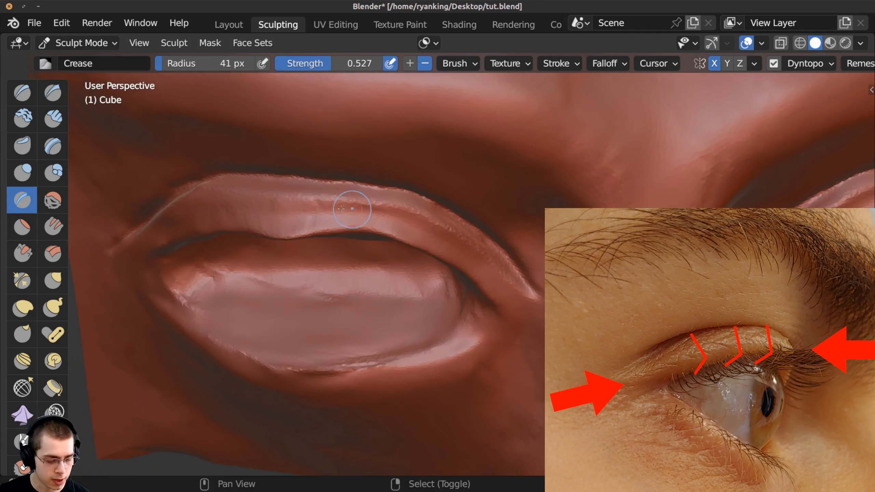
mouse_move(329, 203)
shift+mouse_down()
mouse_move(345, 207)
mouse_move(270, 204)
mouse_move(458, 235)
shift+mouse_up()
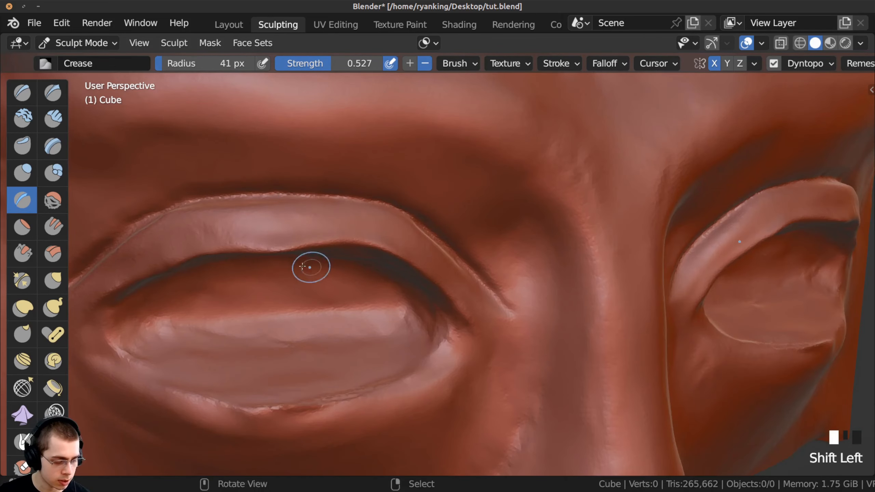
Extend the inverted Crease ridge along the upper eyelid's outer rim down to the outer eye corner.
middle_drag(311, 263, 311, 257)
ctrl+middle_drag(312, 257, 324, 231)
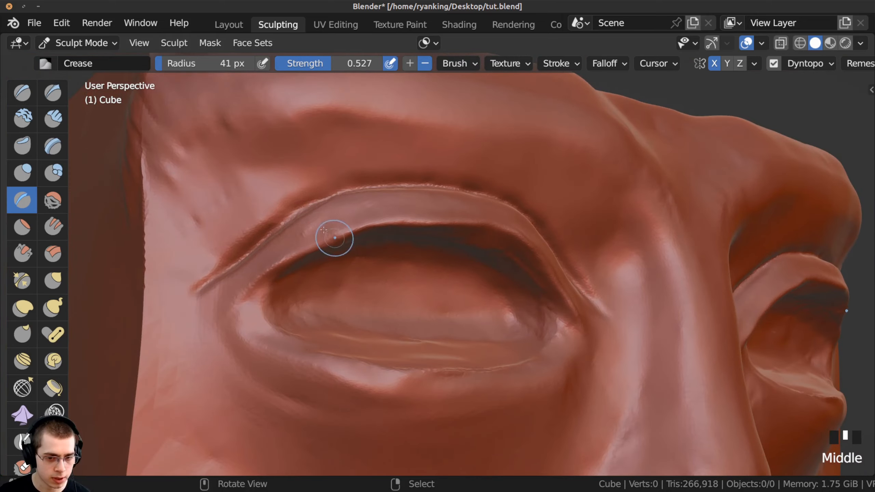
mouse_move(324, 230)
ctrl+mouse_down()
mouse_move(357, 229)
mouse_move(241, 293)
ctrl+mouse_up()
mouse_move(241, 293)
ctrl+mouse_down()
mouse_move(209, 314)
mouse_move(238, 317)
ctrl+mouse_up()
Raise a sharp rim along the lower eyelid from the outer corner towards the inner corner with inverted Crease strokes.
middle_drag(238, 317, 248, 312)
mouse_move(241, 317)
ctrl+mouse_down()
mouse_move(274, 344)
mouse_move(328, 361)
ctrl+mouse_up()
ctrl+drag(327, 360, 408, 376)
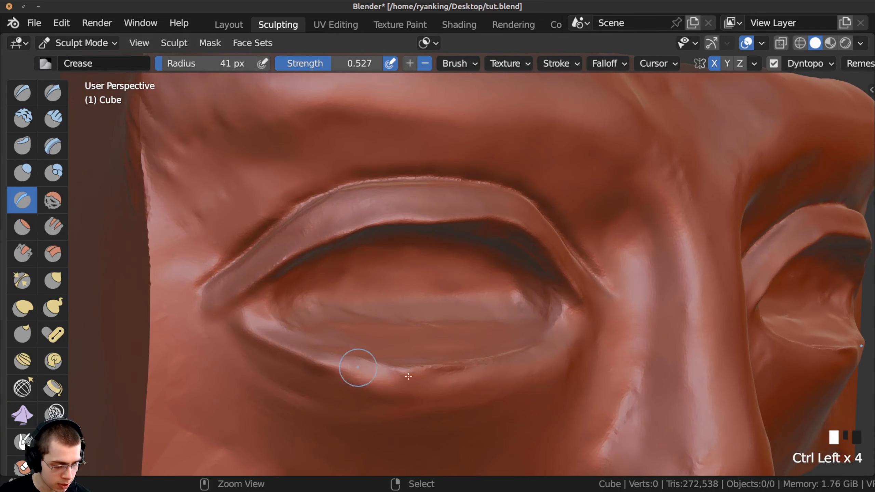
middle_drag(409, 376, 410, 372)
ctrl+drag(348, 363, 464, 381)
middle_drag(464, 381, 488, 345)
ctrl+drag(434, 367, 510, 332)
mouse_move(448, 362)
ctrl+mouse_down()
mouse_move(491, 356)
mouse_move(453, 354)
mouse_move(490, 354)
ctrl+mouse_up()
Smooth the inside of the eye socket along the lower eyelid and near the inner corner.
mouse_move(490, 353)
ctrl+middle_down()
mouse_move(390, 368)
mouse_move(458, 386)
ctrl+middle_up()
ctrl+middle_drag(458, 386, 524, 311)
shift+drag(523, 310, 528, 310)
shift+drag(475, 323, 293, 296)
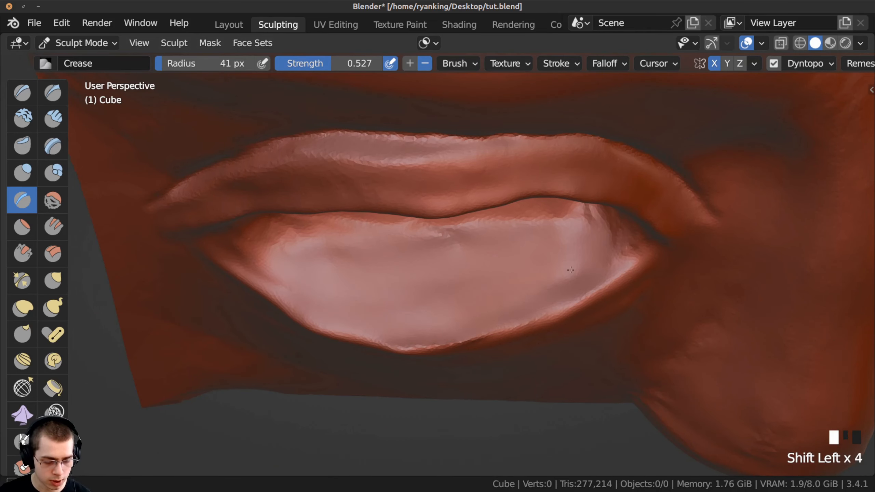
shift+drag(571, 270, 477, 319)
Examine the overall shape of both eyes and the nose from the front and side.
middle_drag(476, 319, 421, 303)
ctrl+middle_drag(421, 303, 394, 342)
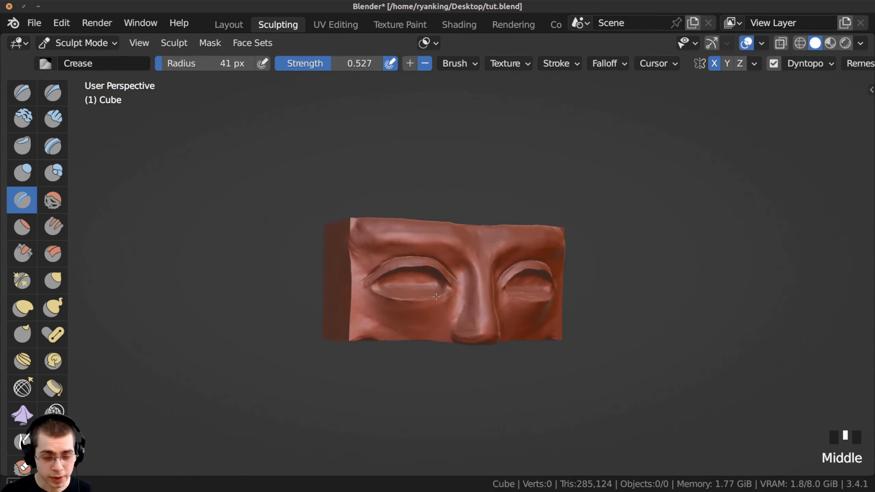
middle_drag(462, 283, 448, 281)
shift+middle_drag(448, 281, 392, 263)
ctrl+middle_drag(392, 264, 390, 232)
shift+middle_drag(390, 231, 474, 260)
mouse_move(474, 260)
middle_down()
mouse_move(448, 221)
mouse_move(411, 236)
middle_up()
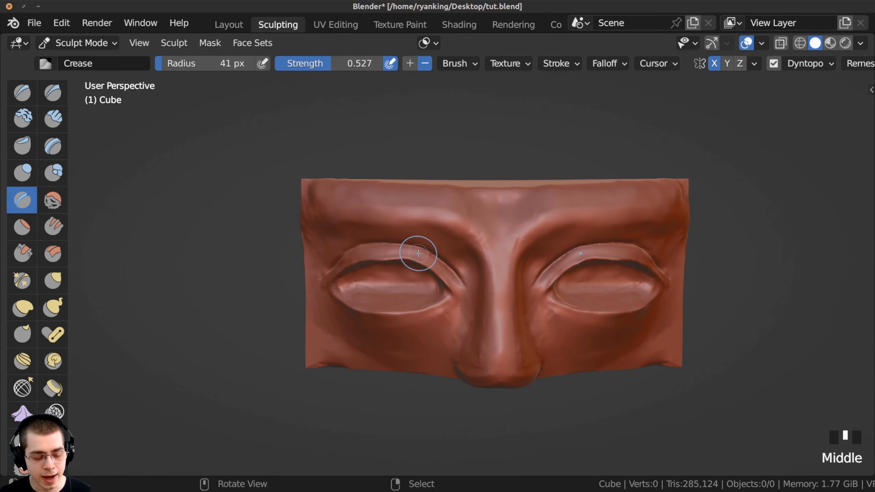
shift+middle_drag(419, 253, 401, 245)
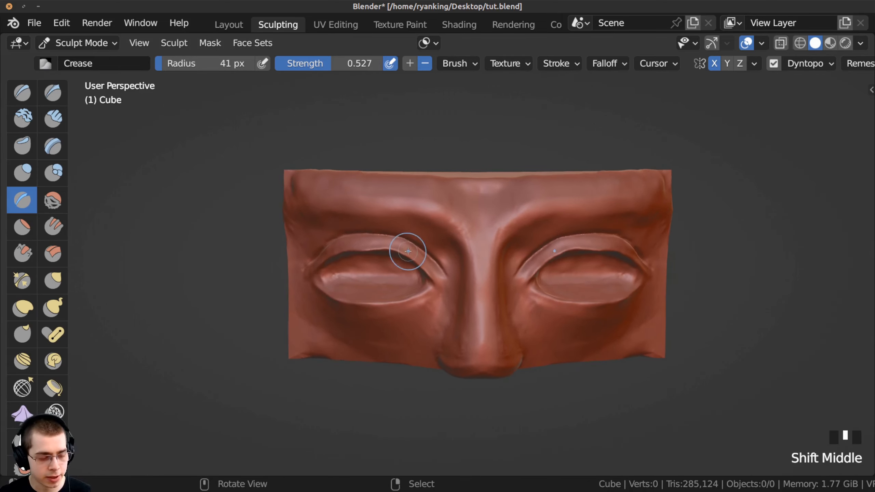
Switch to the Layout workspace and add a UV sphere to the scene.
click(228, 26)
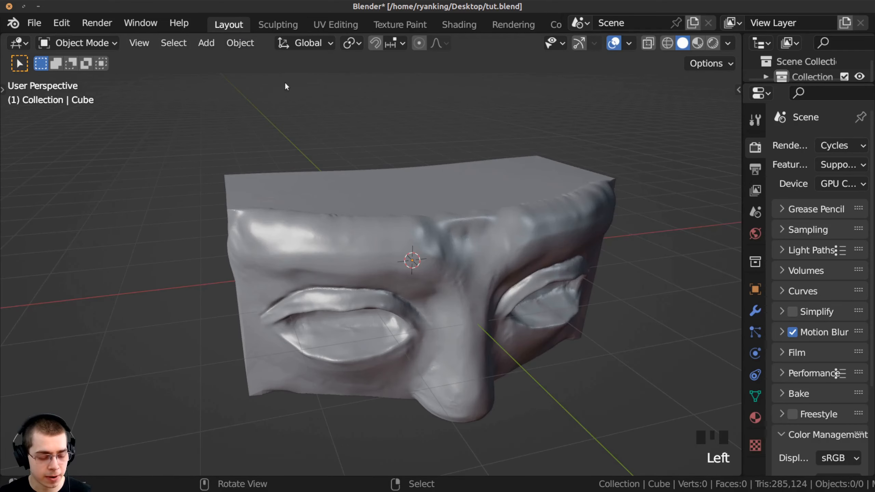
middle_drag(331, 187, 357, 219)
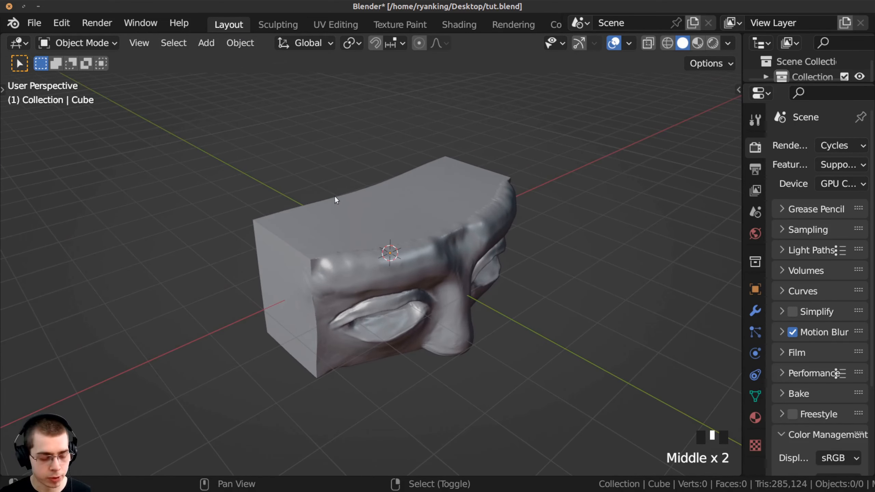
key(shift+a)
mouse_move(356, 180)
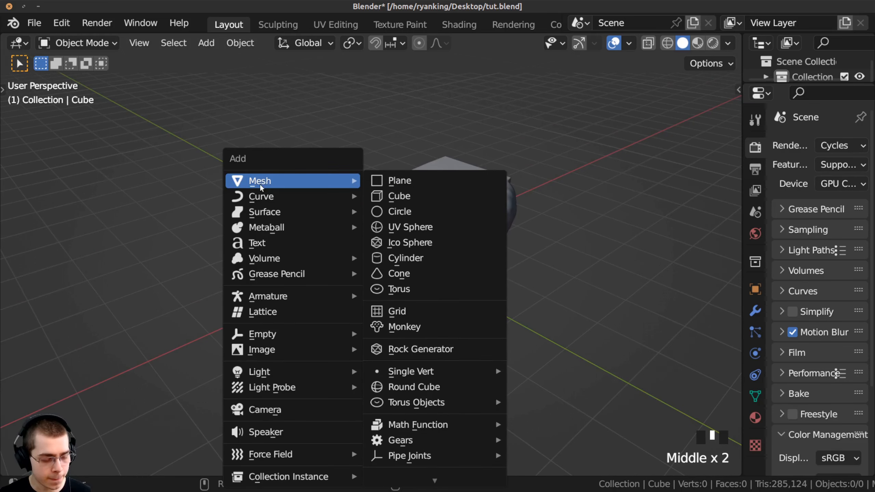
click(404, 229)
middle_drag(404, 229, 335, 242)
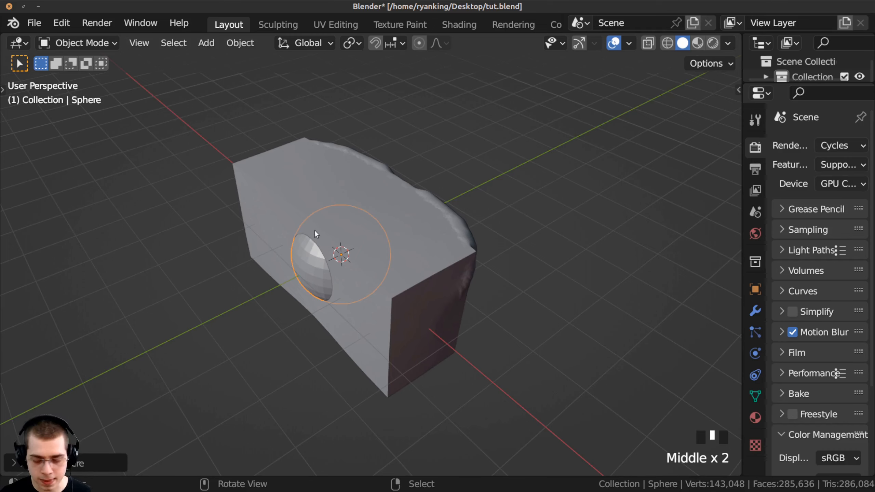
In Edit Mode, move the sphere's mesh out of the block to just in front of one eye.
key(Tab)
middle_drag(318, 241, 351, 255)
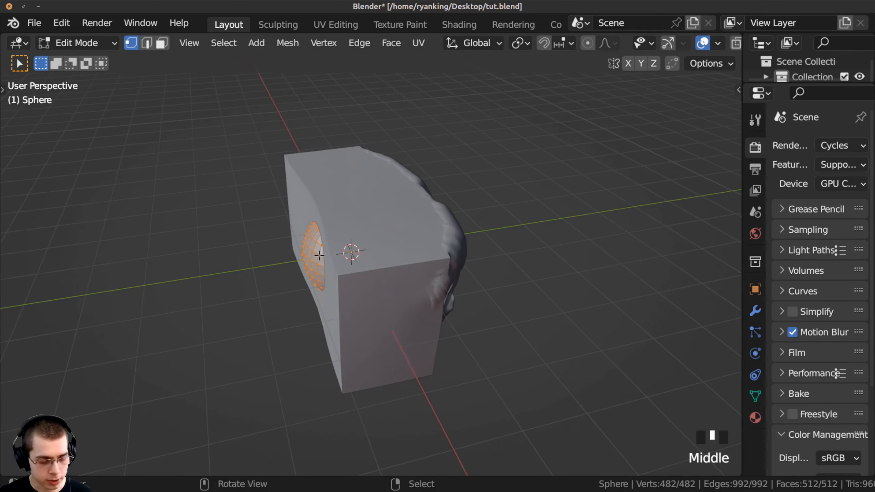
key(g)
click(503, 255)
middle_drag(503, 255, 400, 258)
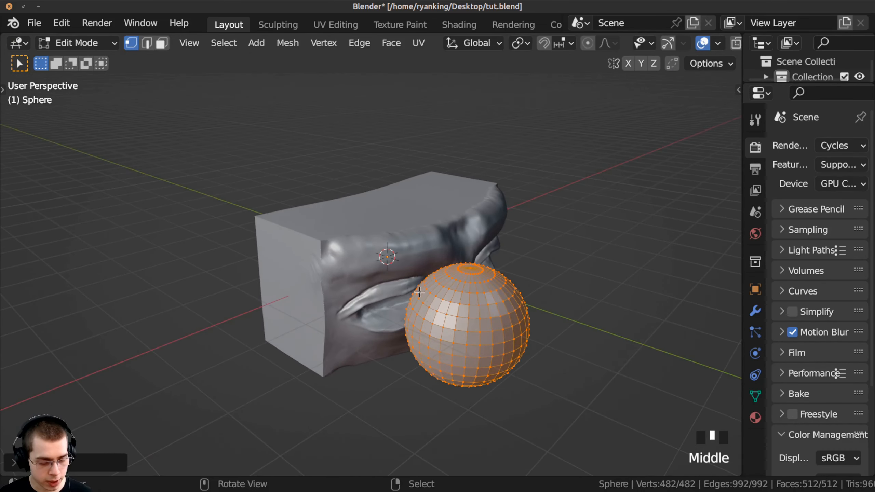
key(g)
click(331, 258)
Scale the sphere down to roughly eye size and rotate it 90° about the X axis.
key(s)
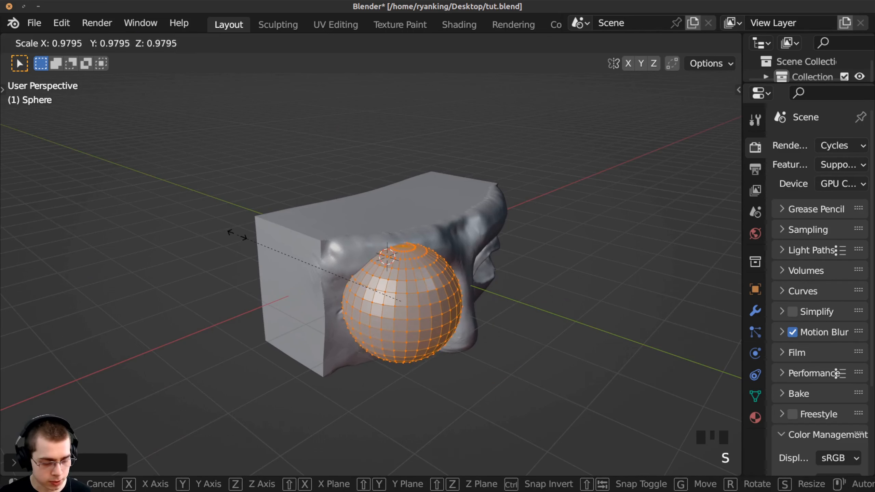
click(376, 274)
middle_click(376, 274)
middle_drag(376, 275, 423, 255)
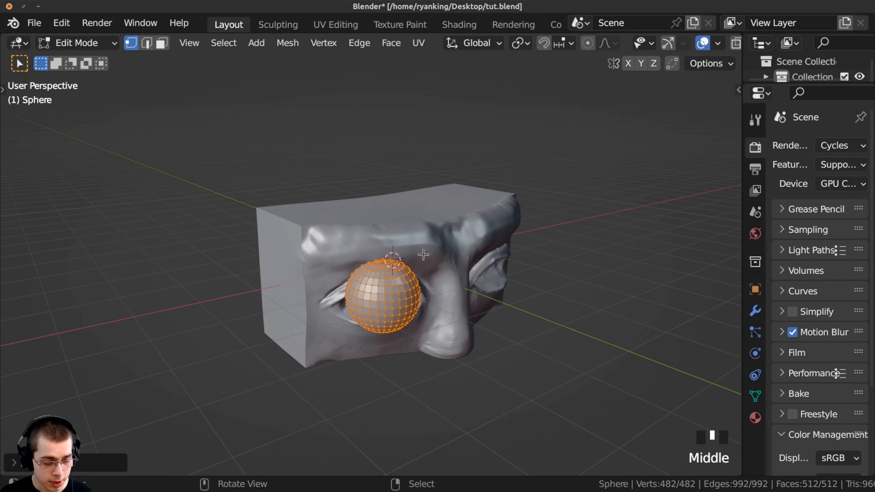
key(r)
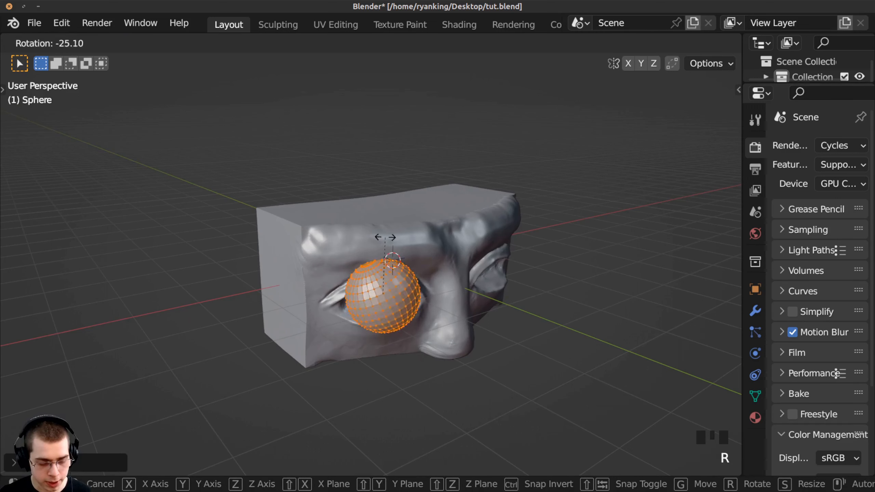
key(x)
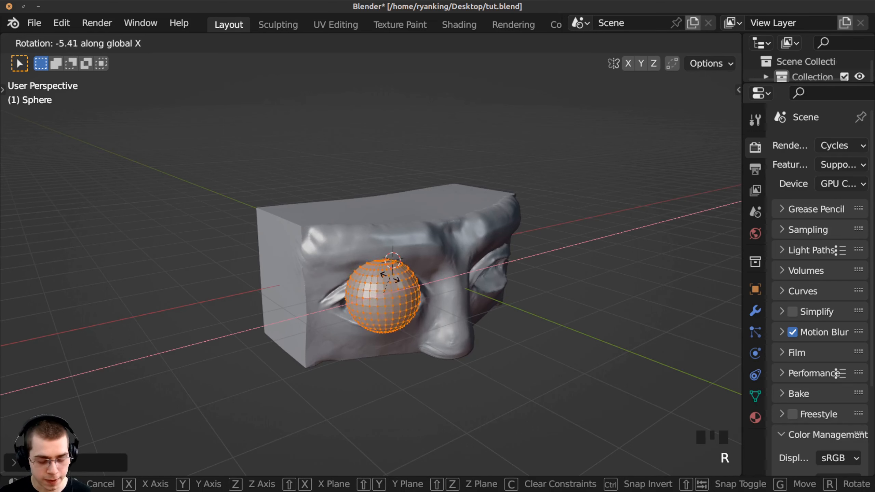
text(90)
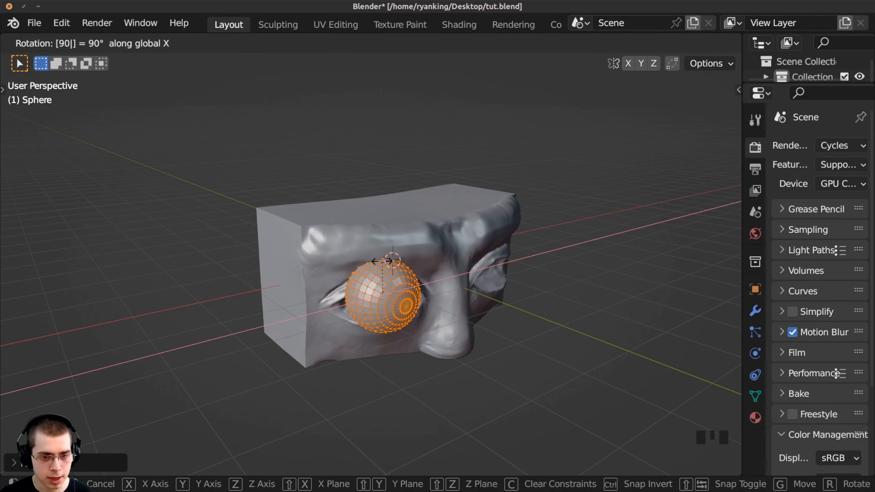
key(Return)
Move the sphere back into the eye socket, lining it up from the front and the side.
middle_drag(382, 262, 302, 238)
key(g)
click(320, 269)
middle_drag(319, 268, 491, 269)
key(g)
click(412, 269)
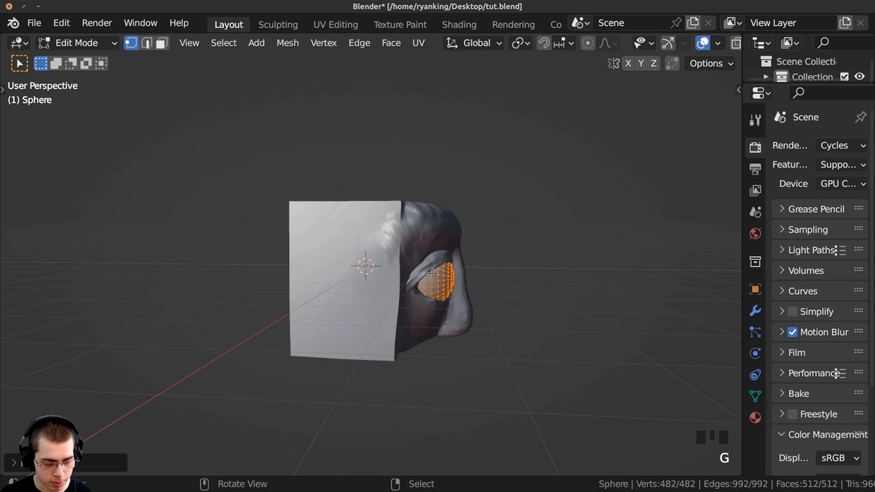
Rescale the eyeball and adjust its position so that it fits between the eyelids.
middle_drag(412, 268, 339, 269)
key(s)
click(290, 274)
key(g)
click(300, 277)
mouse_move(340, 310)
ctrl+middle_down()
mouse_move(341, 288)
mouse_move(340, 321)
ctrl+middle_up()
shift+middle_drag(310, 321, 326, 274)
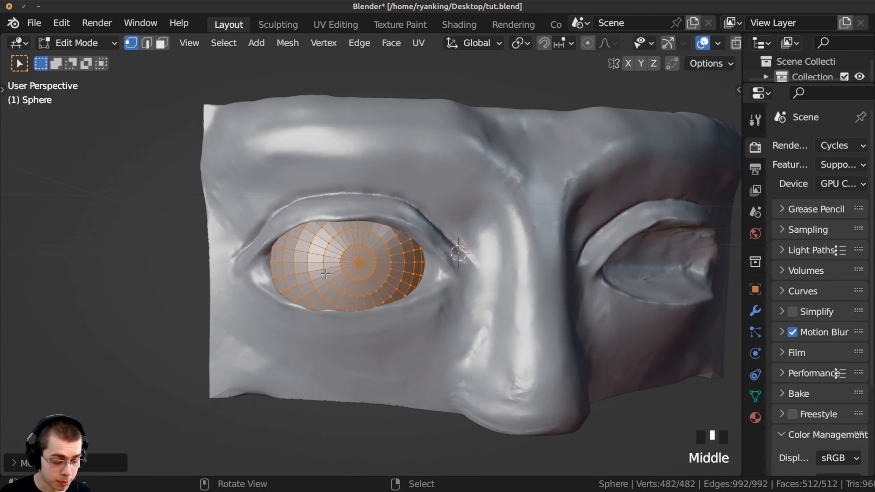
Add a Mirror modifier on the X axis to duplicate the eyeball in the opposite socket.
click(753, 315)
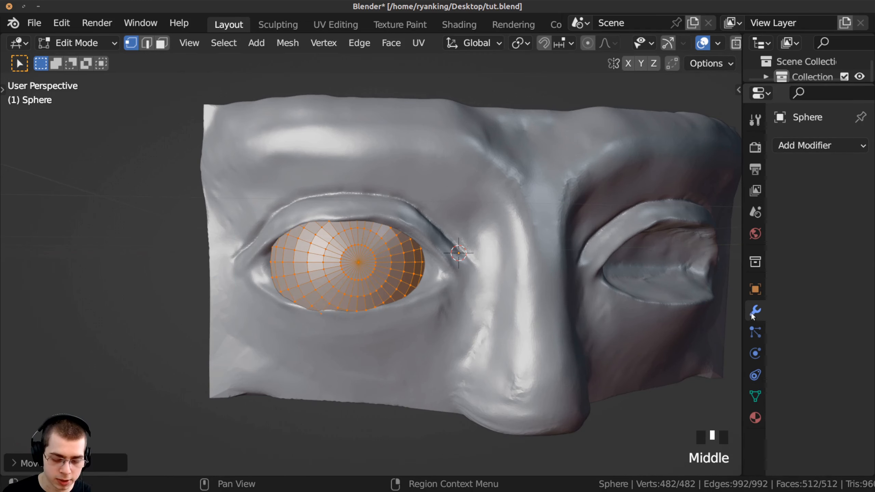
click(799, 146)
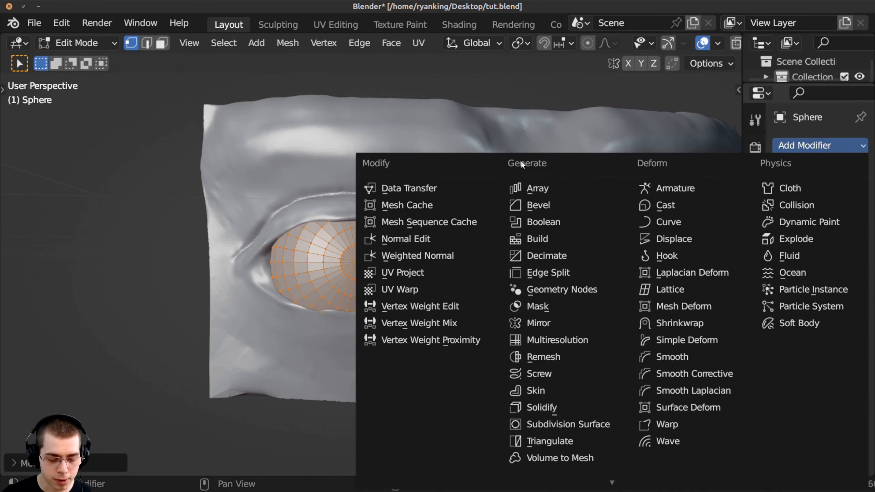
click(521, 324)
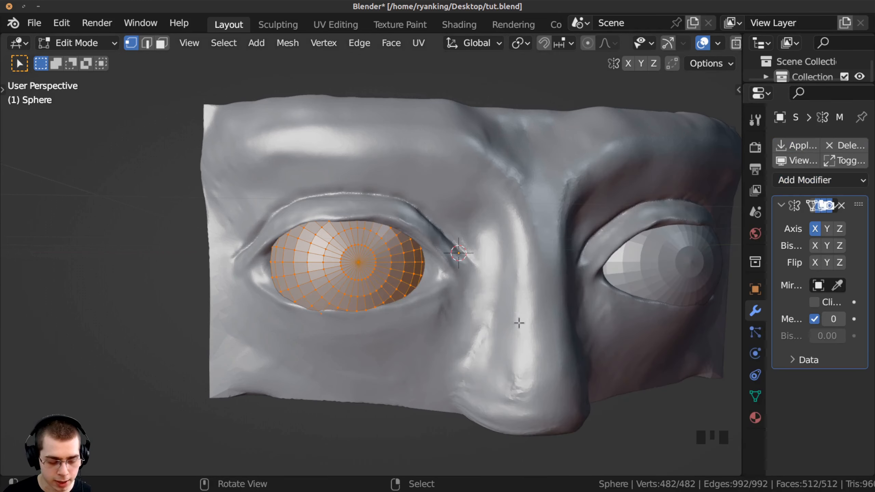
middle_drag(307, 256, 306, 252)
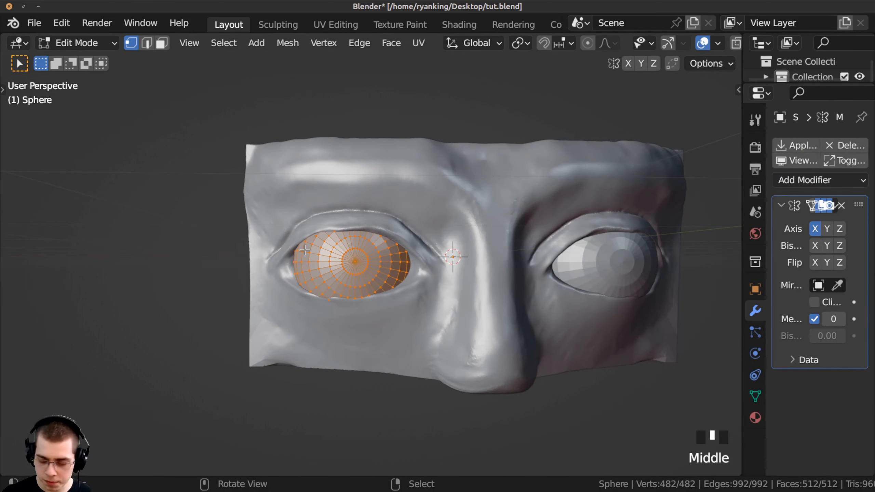
Try moving the eyeball mesh across the face together with its mirrored copy.
key(g)
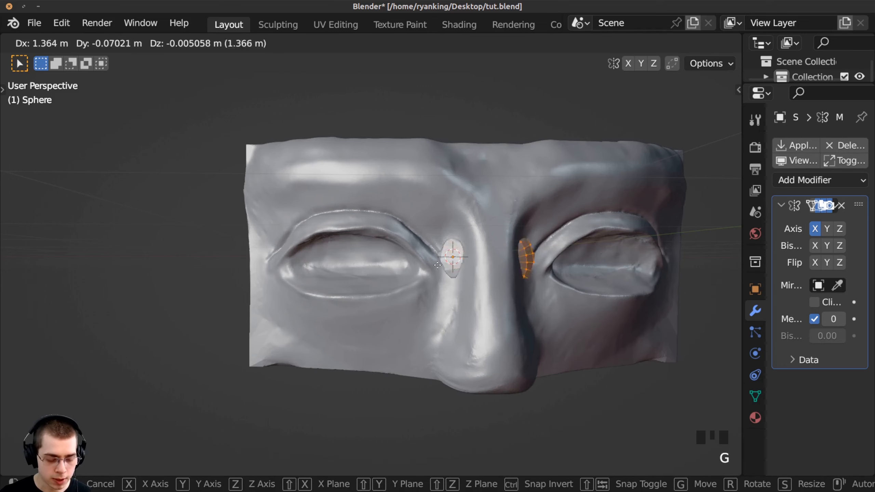
click(453, 255)
middle_drag(454, 255, 481, 261)
middle_drag(435, 224, 453, 310)
Return to Object Mode, widen the modifier settings, and set Cube as the Mirror modifier's mirror object.
key(Tab)
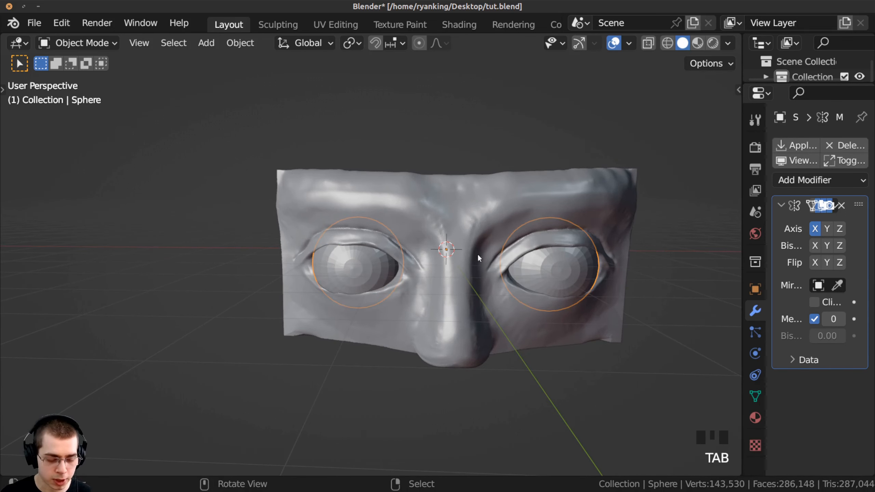
drag(743, 251, 641, 266)
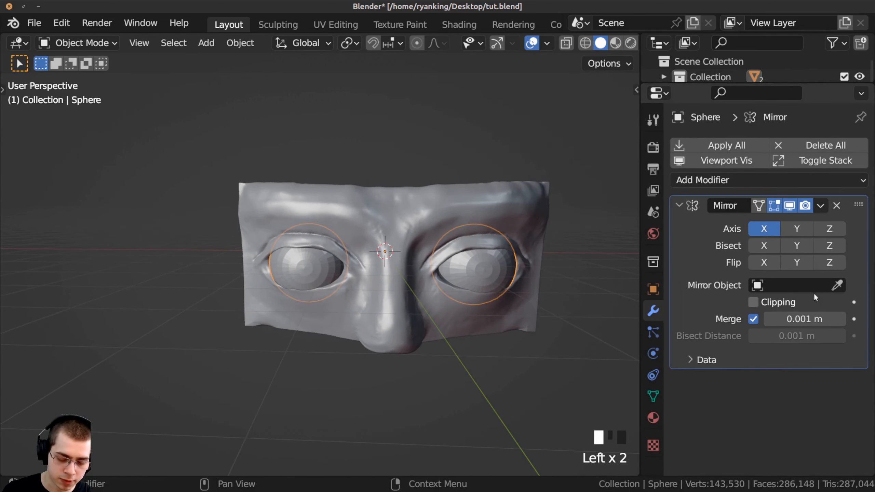
click(838, 285)
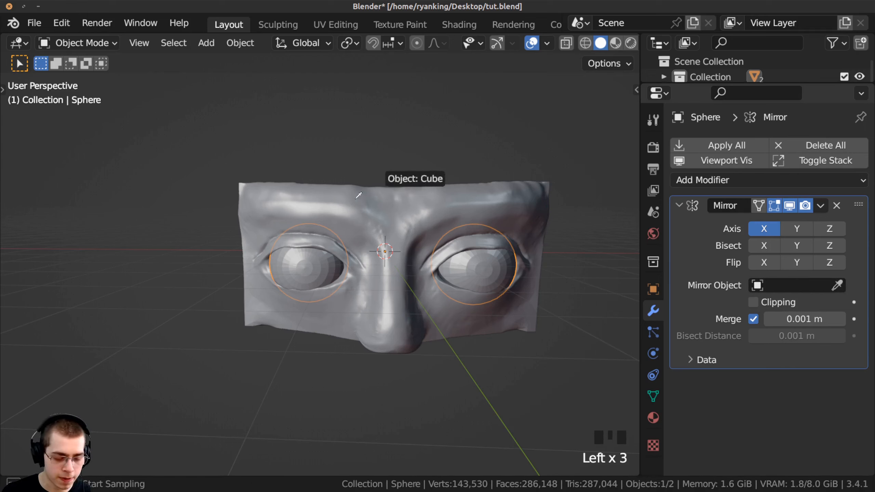
click(426, 205)
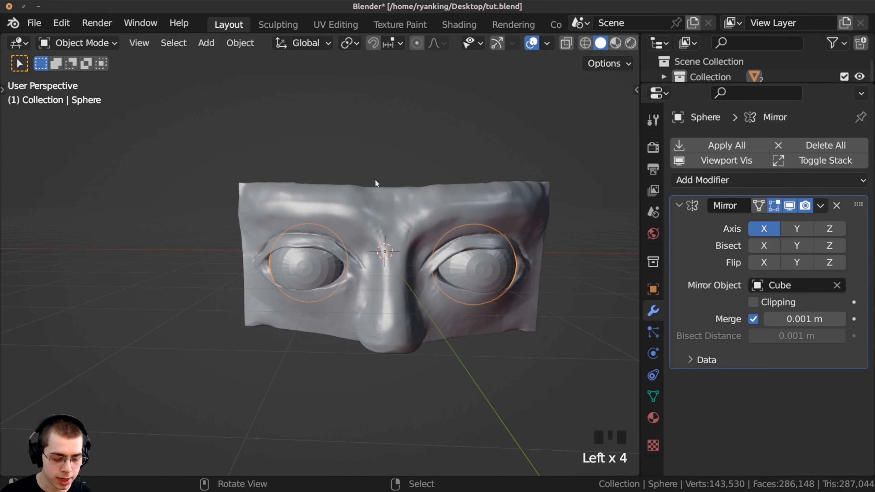
Try moving the eyeball object with its mirrored copy, and the face block, in Object Mode.
key(g)
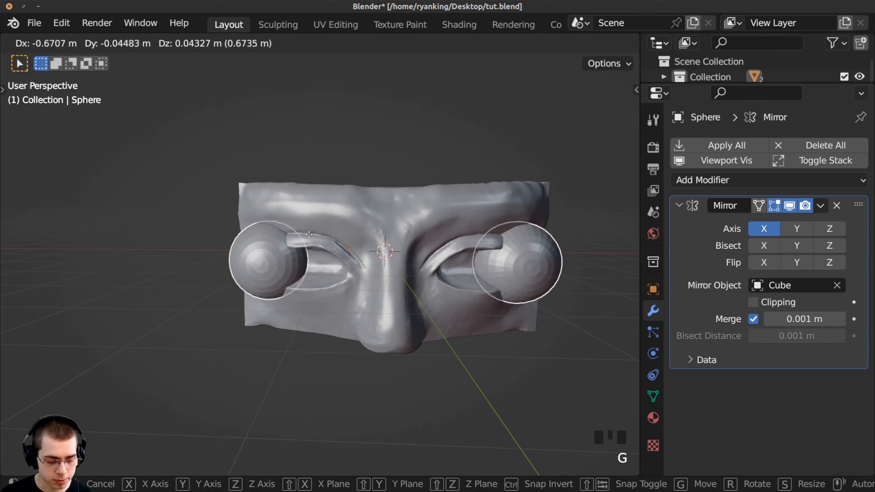
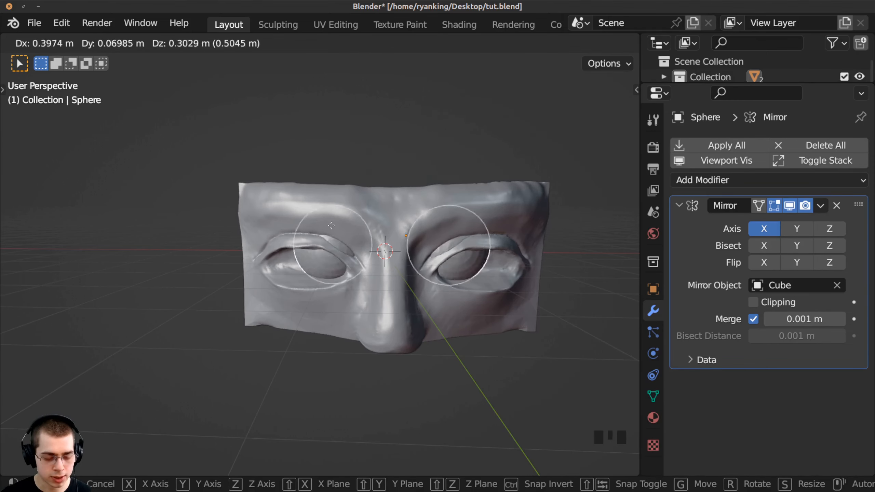
click(333, 200)
right_click(330, 200)
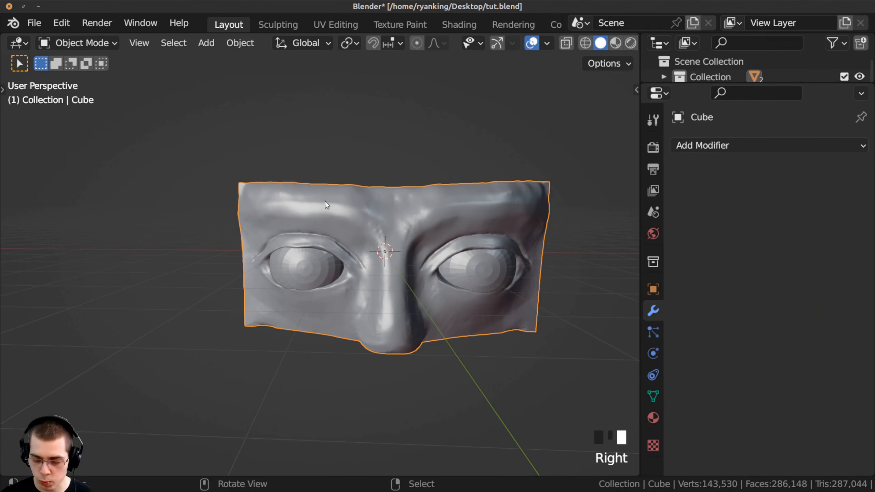
key(g)
right_click(314, 268)
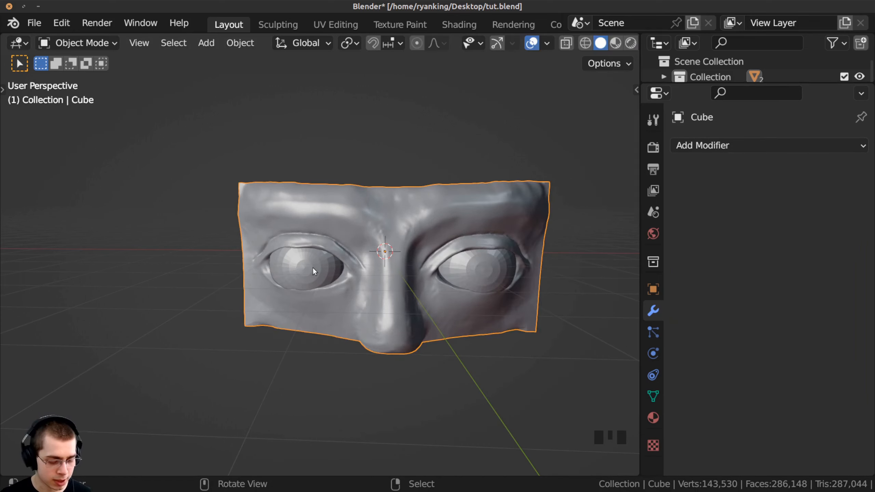
Reselect the eyeball and clear the Mirror modifier's mirror object.
right_click(313, 267)
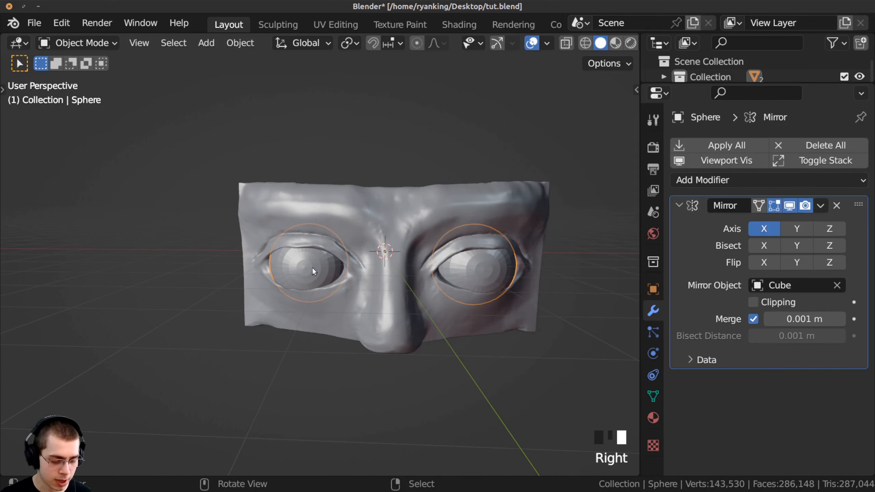
click(837, 286)
middle_drag(383, 241, 275, 218)
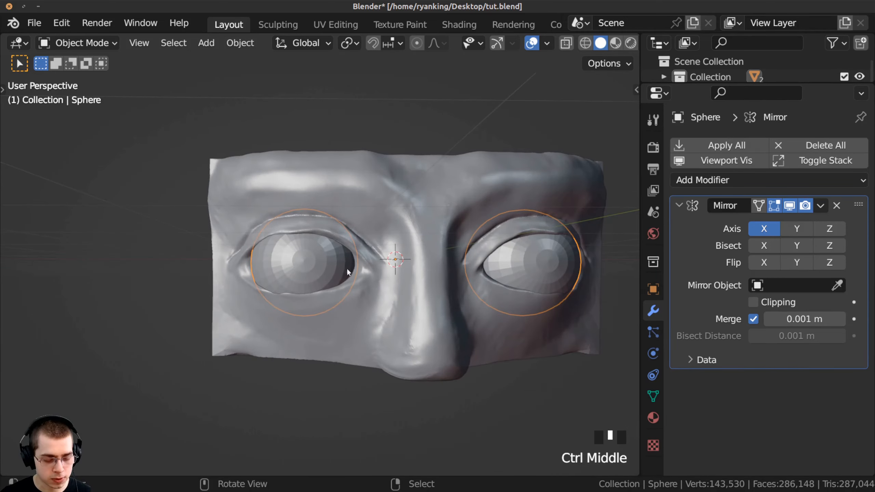
In Edit Mode, slide the eyeball's third edge loop from the front pole inward by a factor of about 0.48.
mouse_move(298, 271)
middle_down()
mouse_move(367, 298)
mouse_move(315, 330)
mouse_move(357, 277)
mouse_move(307, 200)
mouse_move(223, 217)
mouse_move(307, 238)
mouse_move(247, 230)
mouse_move(253, 204)
mouse_move(320, 249)
mouse_move(306, 255)
middle_up()
key(Tab)
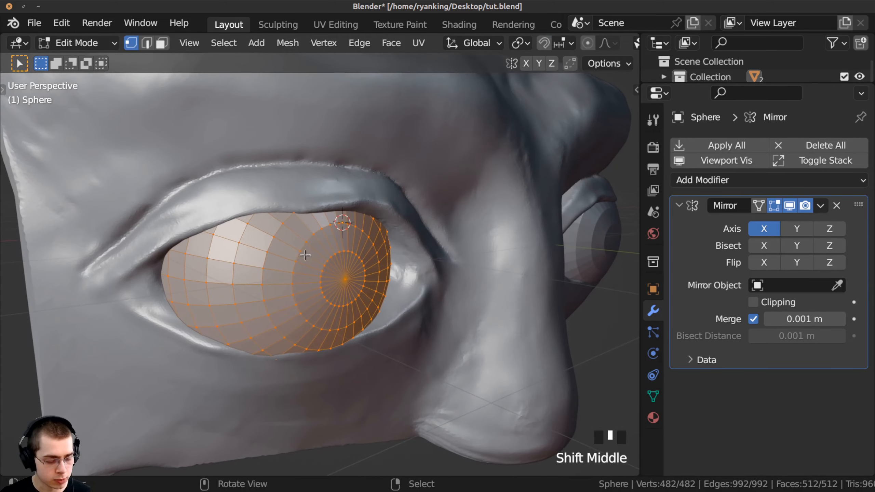
ctrl+middle_drag(360, 272, 208, 212)
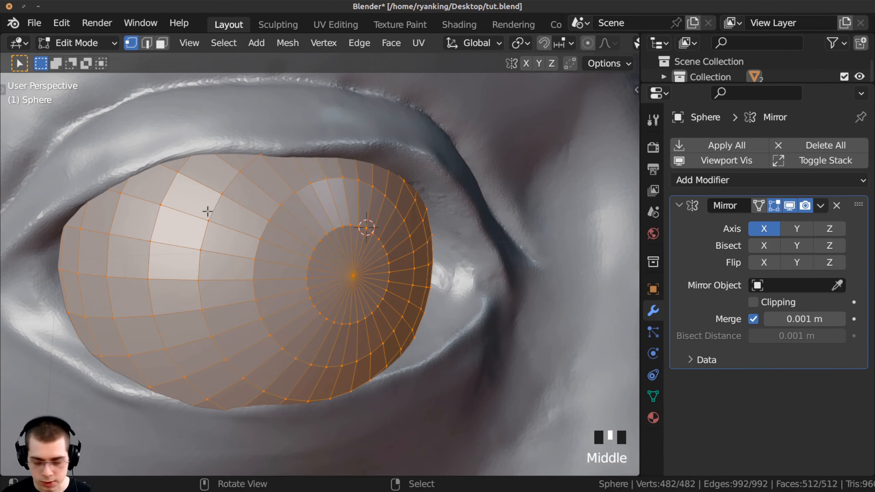
alt+right_click(205, 237)
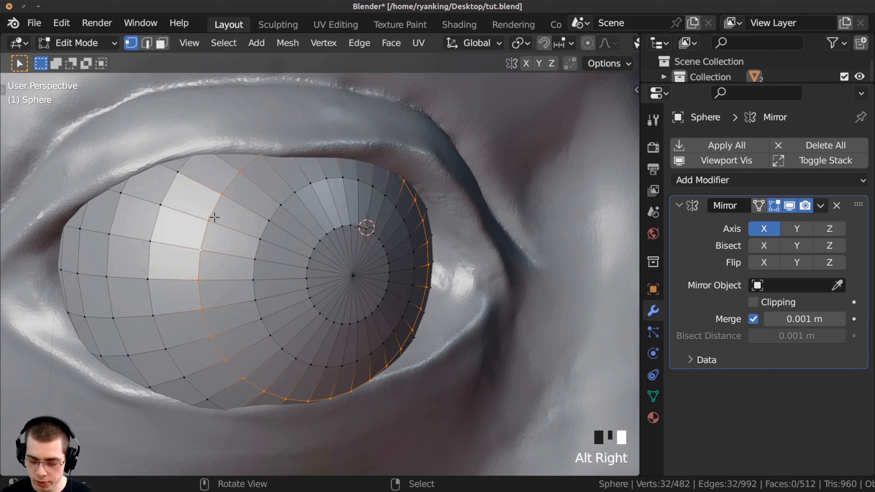
key(g)
key(g)
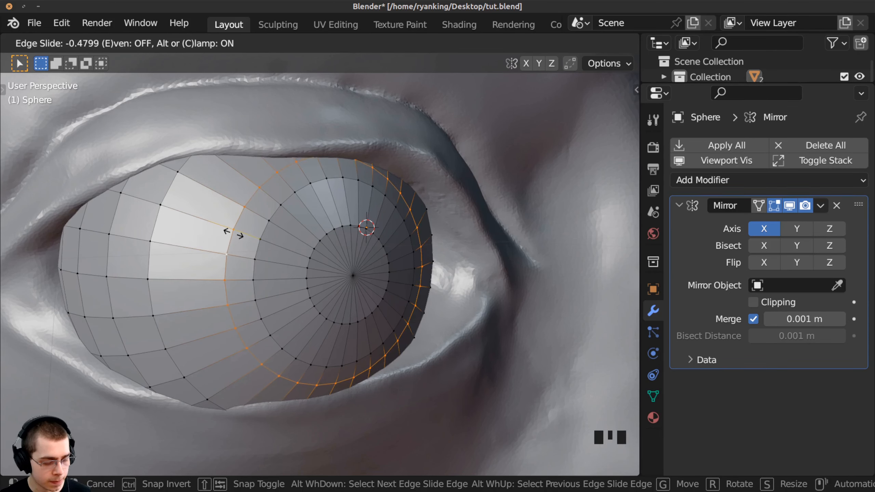
click(233, 235)
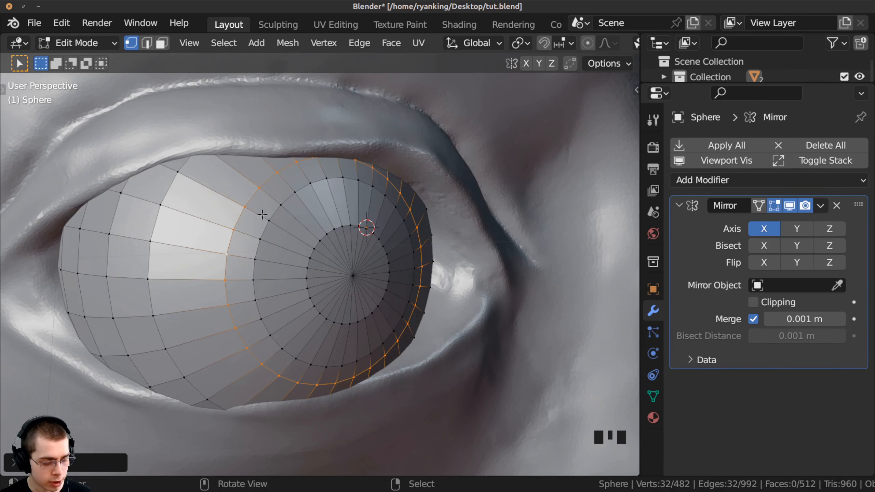
Slide the second edge loop from the front pole outward until it nearly meets the neighbouring outer loop.
key(alt)
alt+right_click(265, 232)
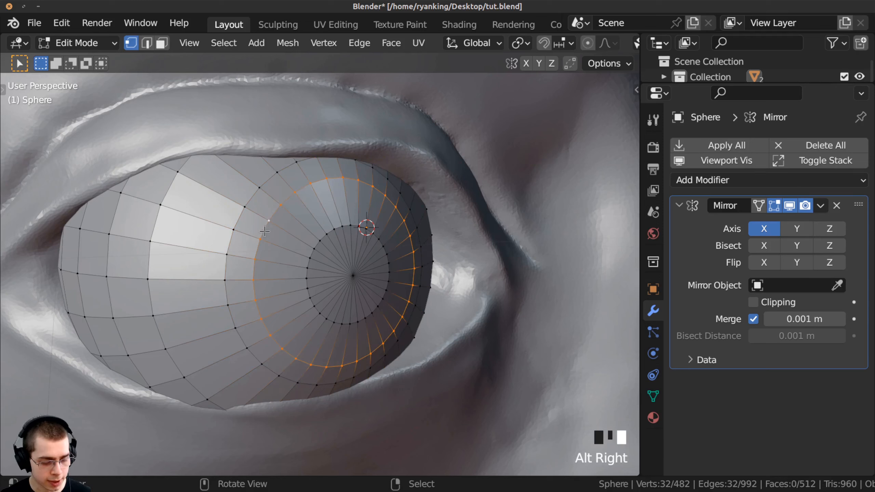
key(g)
key(g)
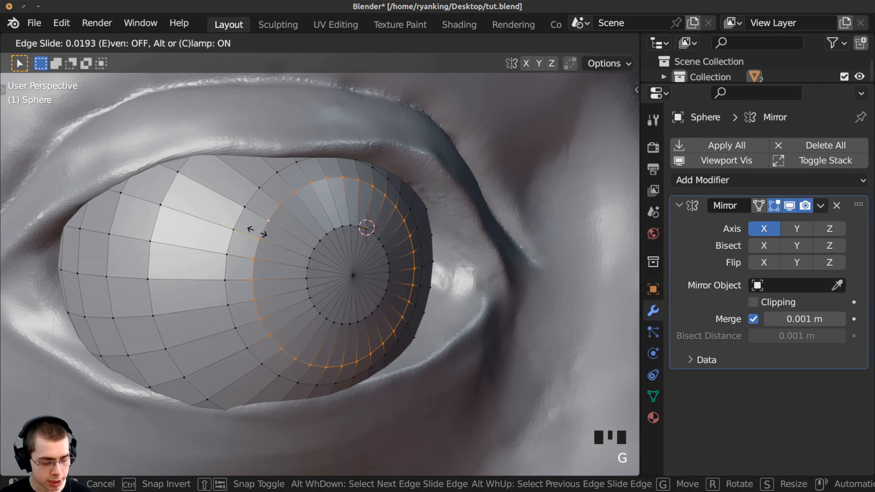
click(226, 221)
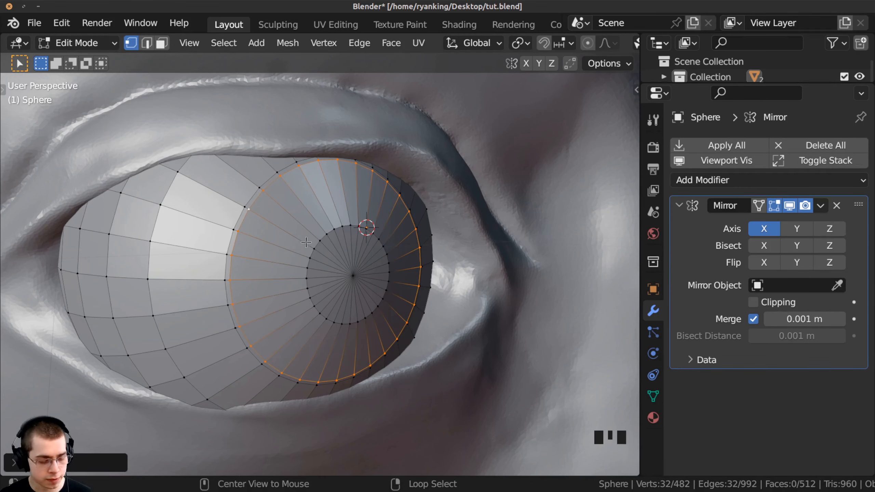
Select the front cap of the eyeball, including both inner rings and the pole vertex, and move it slightly forward along Y.
alt+shift+right_click(317, 243)
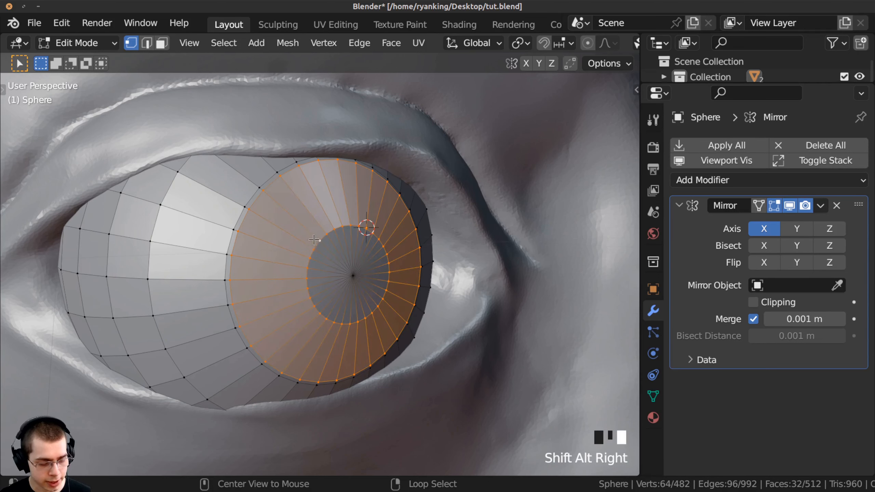
shift+right_click(349, 276)
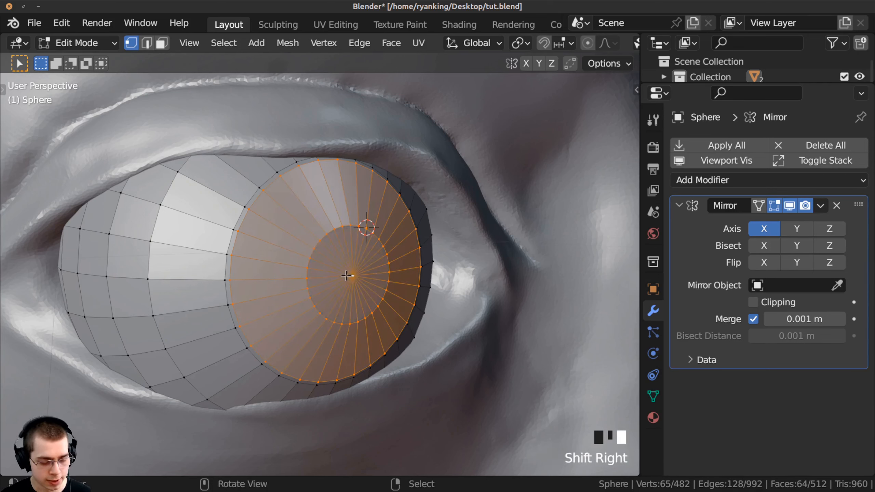
middle_drag(345, 279, 391, 314)
middle_drag(305, 281, 320, 301)
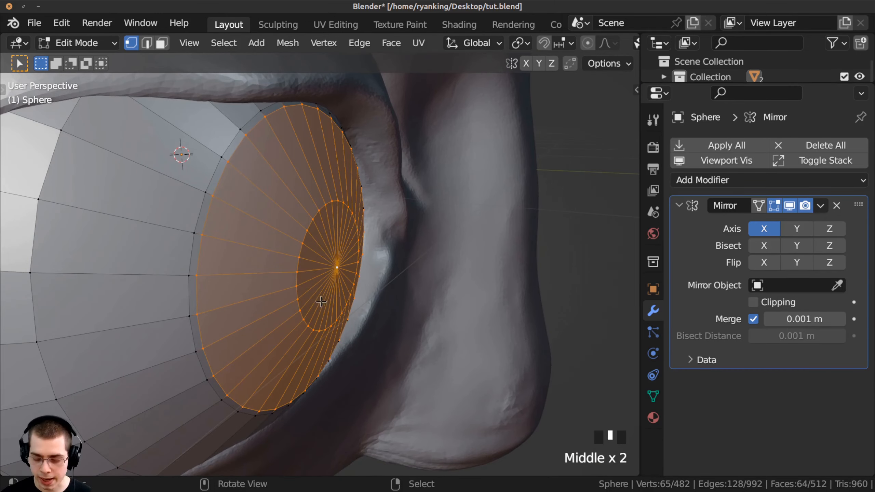
key(g)
key(z)
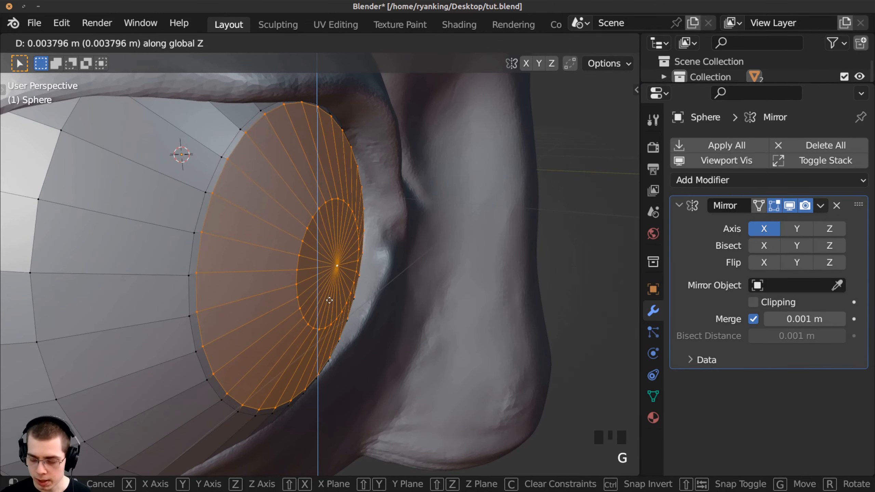
key(y)
click(330, 302)
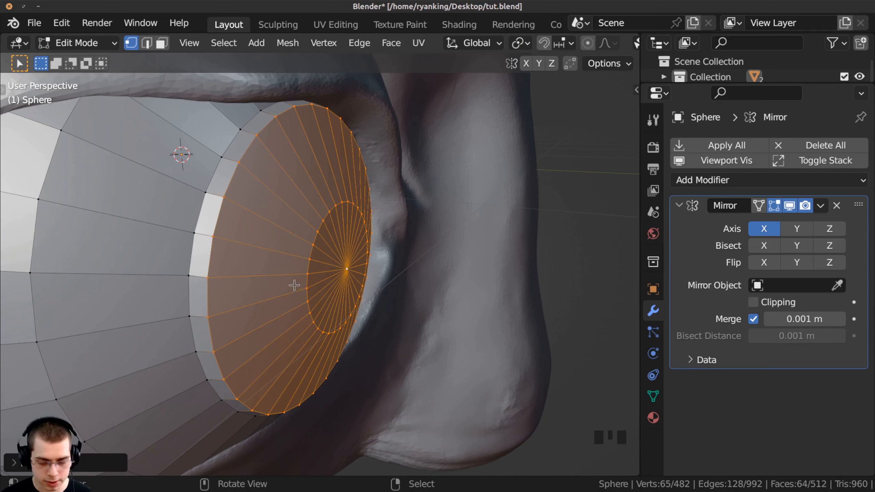
Scale the selected front cap up slightly to refine the raised cornea's edge.
key(s)
click(290, 281)
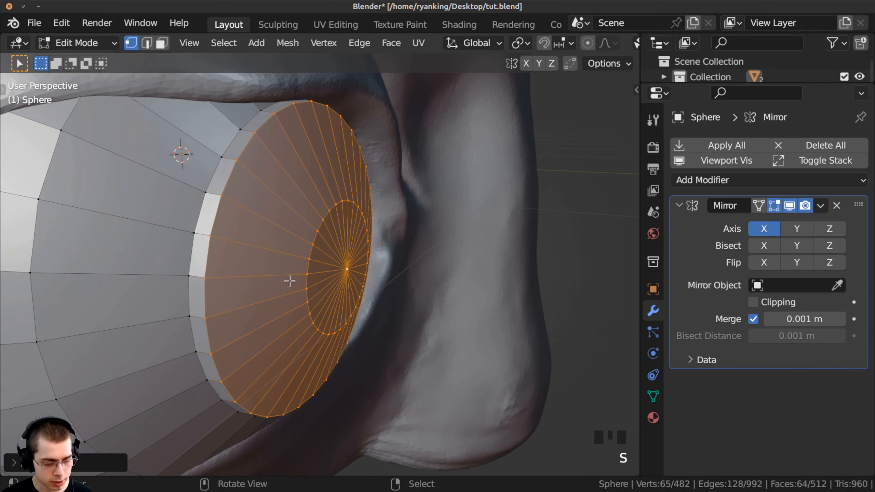
key(s)
click(288, 280)
Return to Object Mode and apply Shade Smooth to the eyeball.
key(Tab)
key(w)
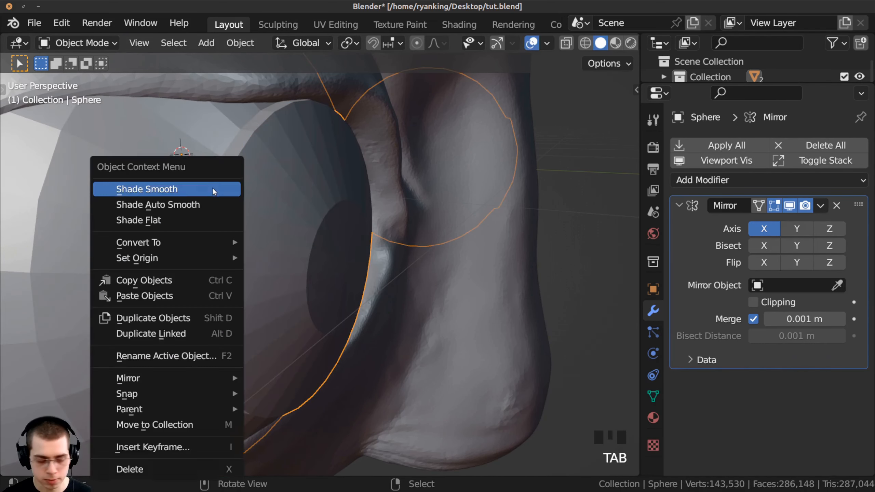
click(164, 188)
middle_drag(339, 245, 304, 239)
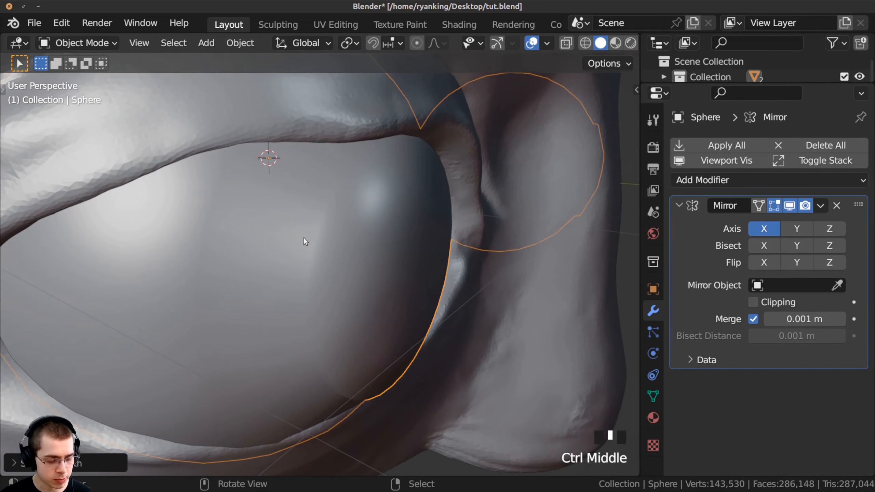
Add an edge loop to the eyeball just behind the cornea's border, slid by a factor of about -0.92.
middle_drag(349, 275, 271, 241)
key(Tab)
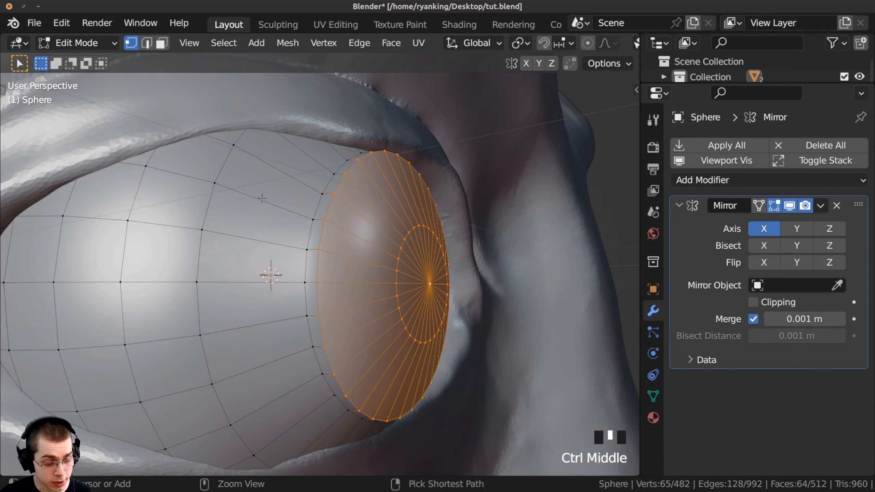
key(ctrl+r)
click(270, 180)
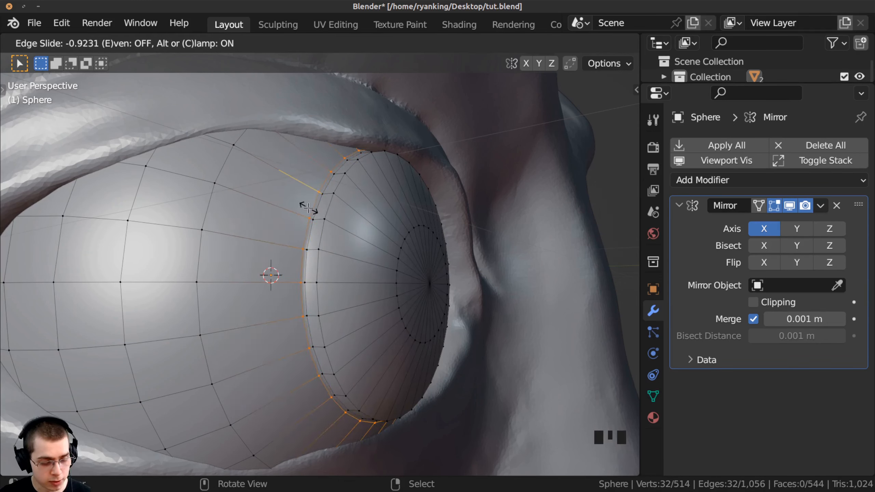
click(307, 209)
key(Tab)
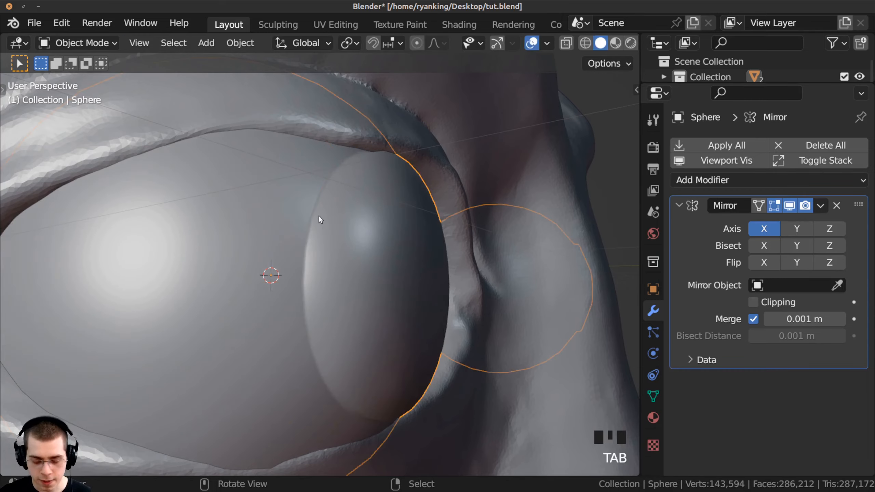
Slide the edge loop on the rim of the front cap slightly inward toward the pole.
mouse_move(278, 228)
ctrl+middle_down()
mouse_move(286, 326)
mouse_move(361, 332)
mouse_move(271, 340)
mouse_move(254, 333)
mouse_move(306, 242)
mouse_move(292, 240)
mouse_move(290, 223)
ctrl+middle_up()
key(Tab)
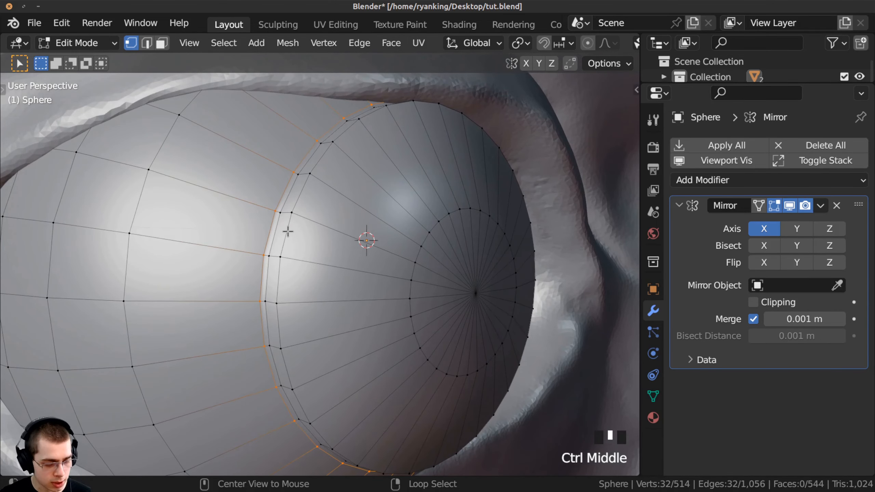
alt+right_click(288, 232)
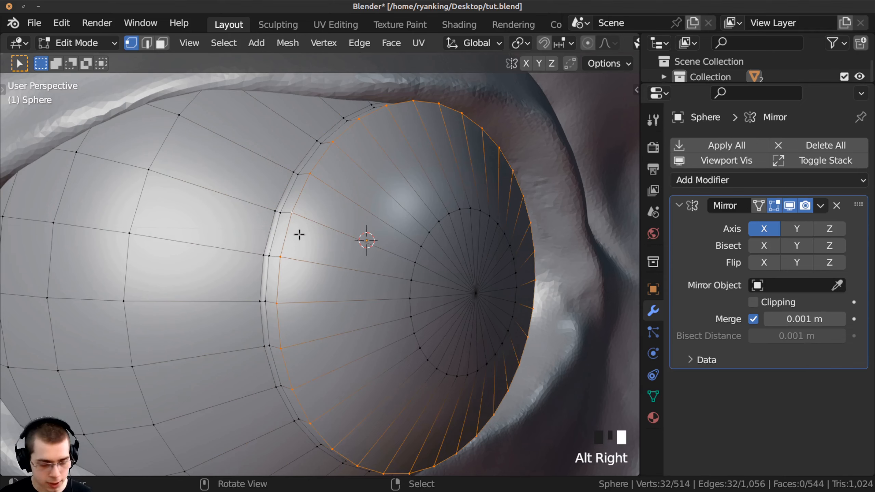
key(g)
key(g)
click(301, 238)
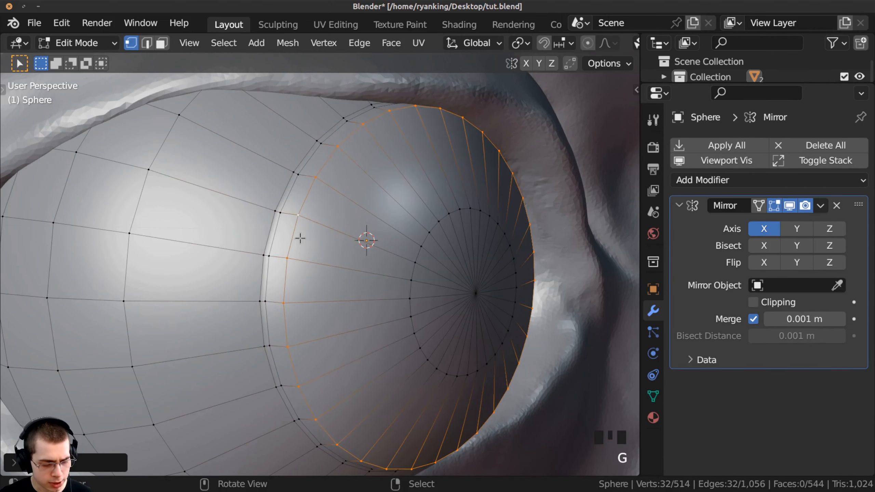
Add an edge loop on the cornea's rim band and slide it toward the base by a factor of about 0.62.
ctrl+middle_drag(294, 238, 331, 259)
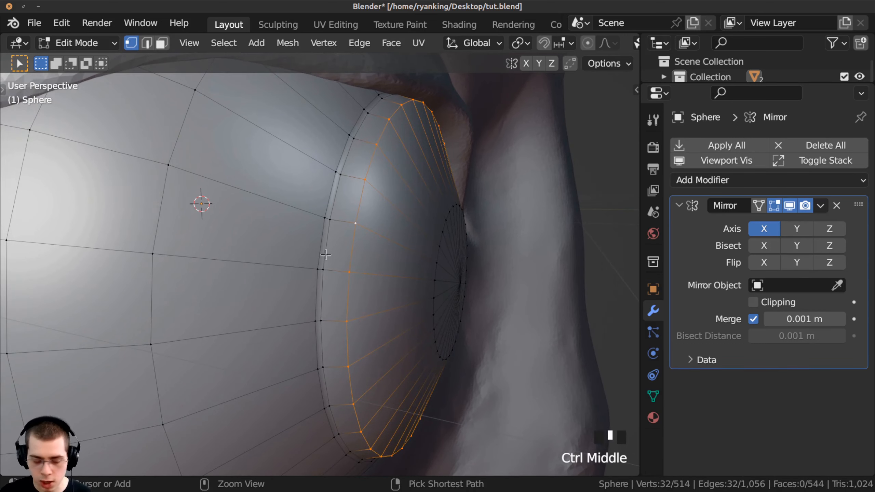
key(ctrl+r)
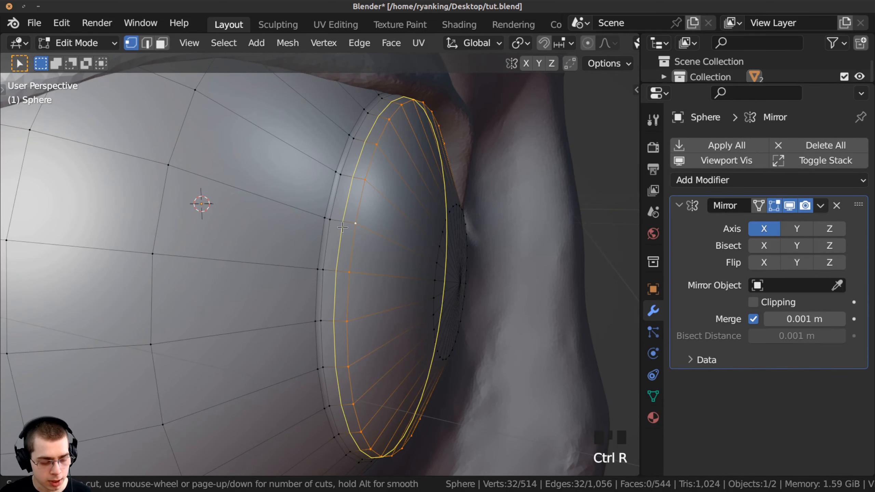
click(342, 227)
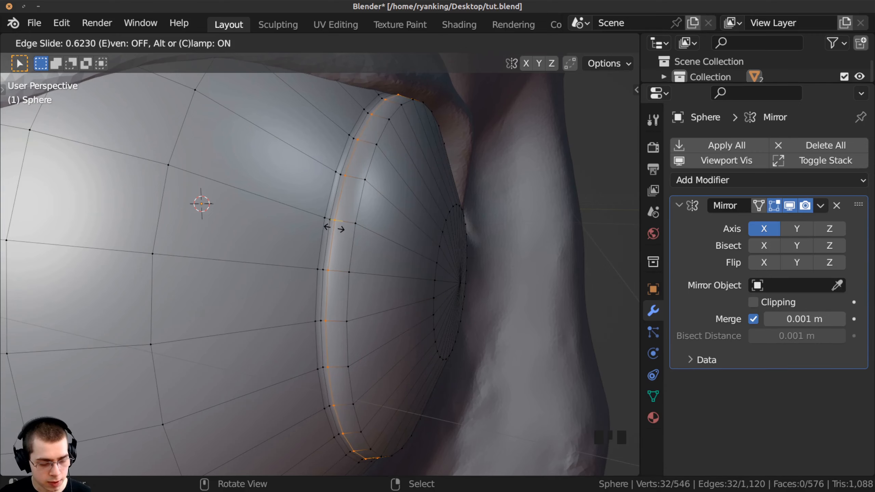
click(333, 228)
key(Tab)
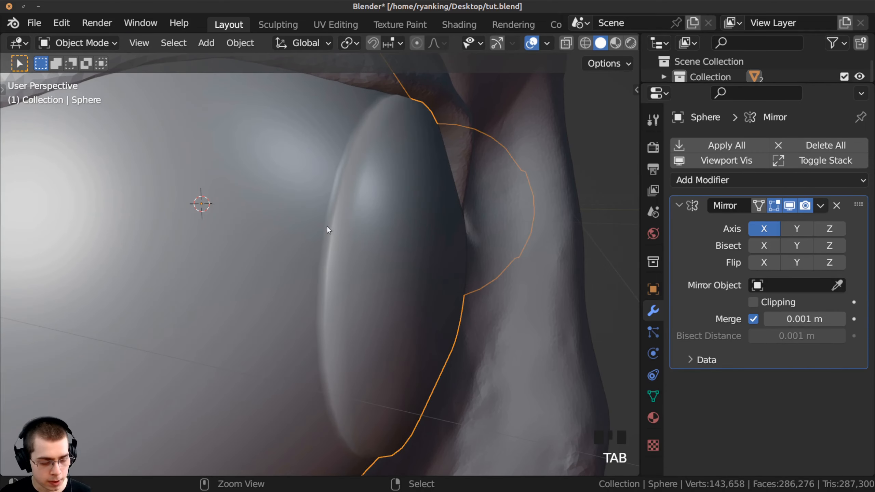
Add a level 2 Subdivision modifier to the eyeball and reopen its mesh in Edit Mode.
ctrl+middle_drag(327, 226, 274, 245)
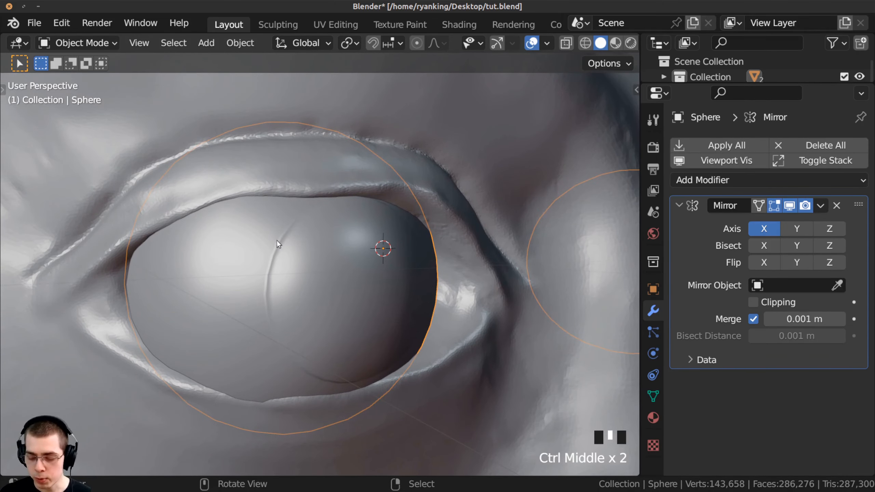
key(ctrl+2)
ctrl+middle_drag(254, 258, 343, 243)
key(Tab)
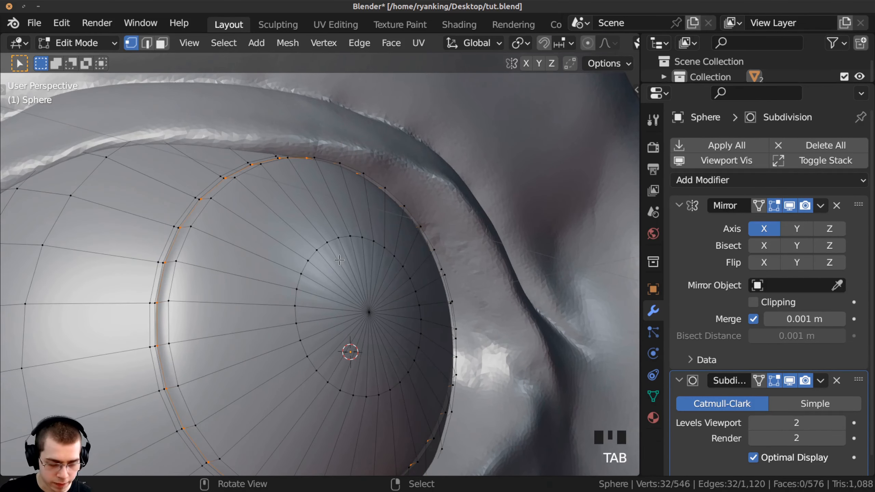
middle_drag(333, 339, 354, 317)
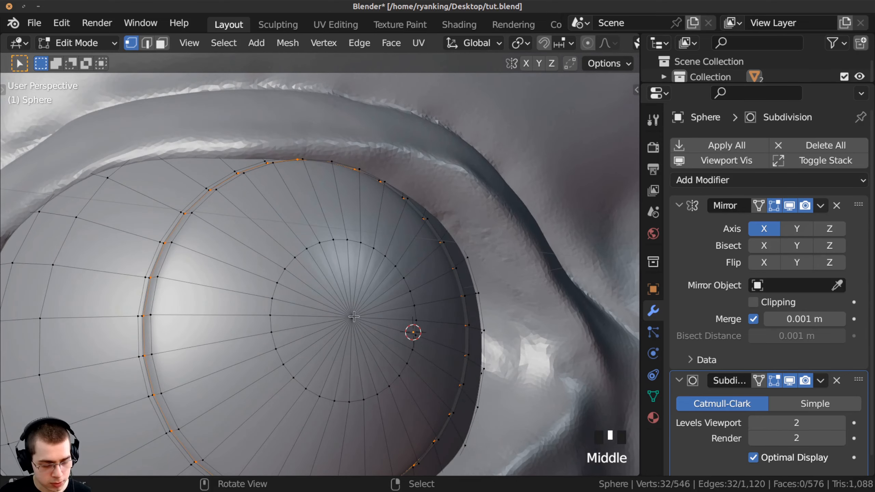
Delete the vertex at the cornea's pole and fill the open ring around it with a single face.
right_click(353, 318)
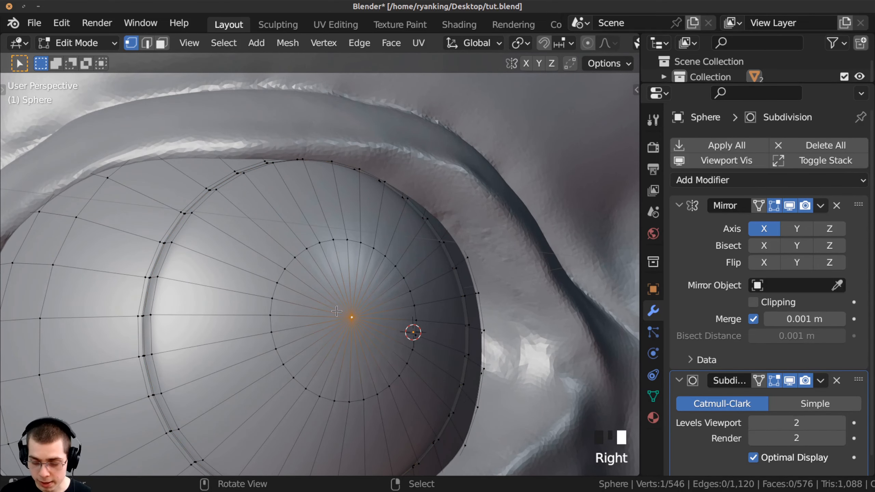
key(x)
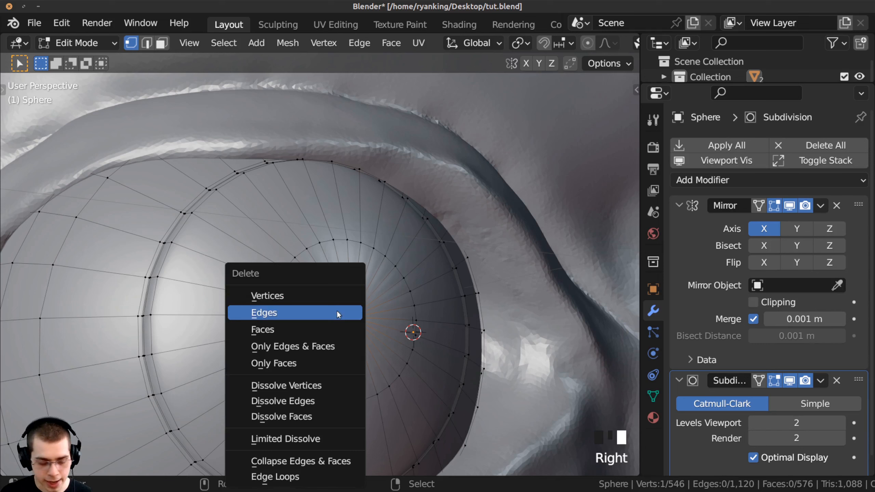
click(263, 297)
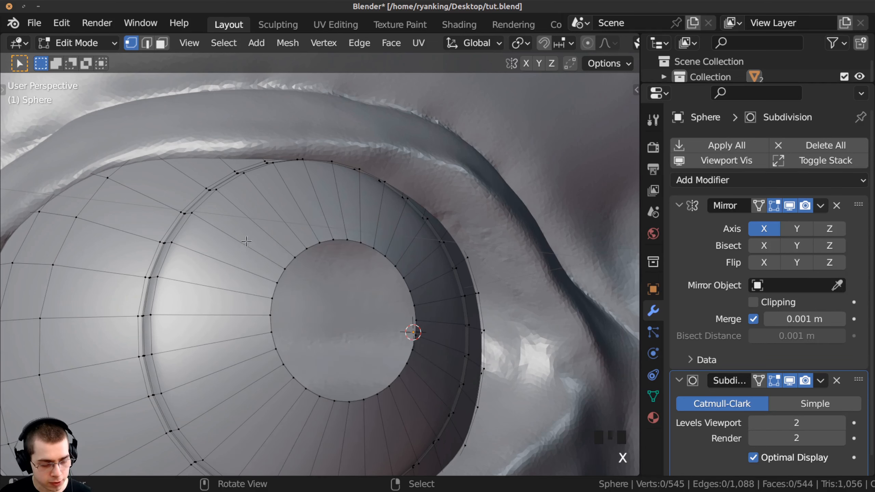
alt+right_click(288, 265)
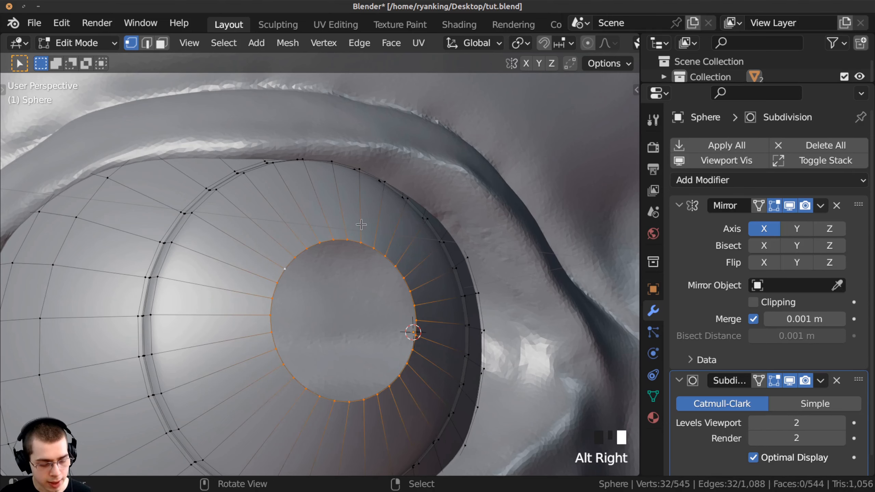
middle_drag(307, 271, 309, 302)
key(f)
key(Tab)
key(Tab)
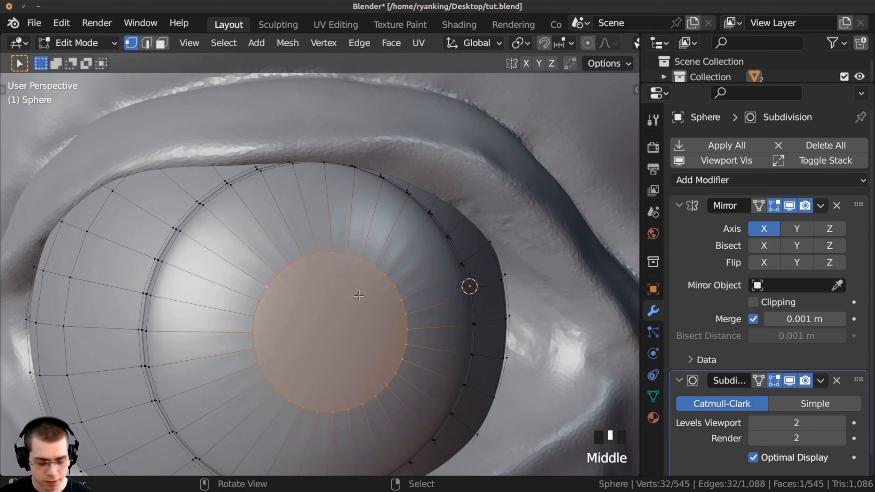
Inset the new face at the cornea's centre and scale the inset ring down slightly.
key(i)
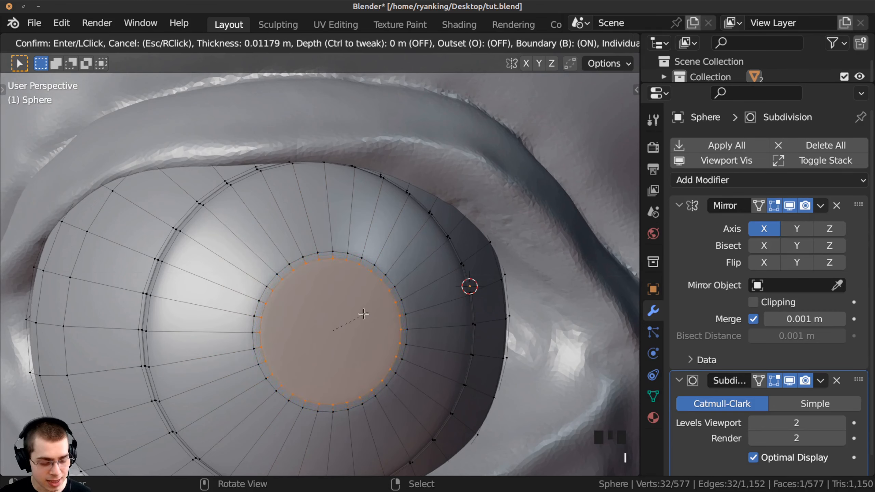
click(327, 328)
key(s)
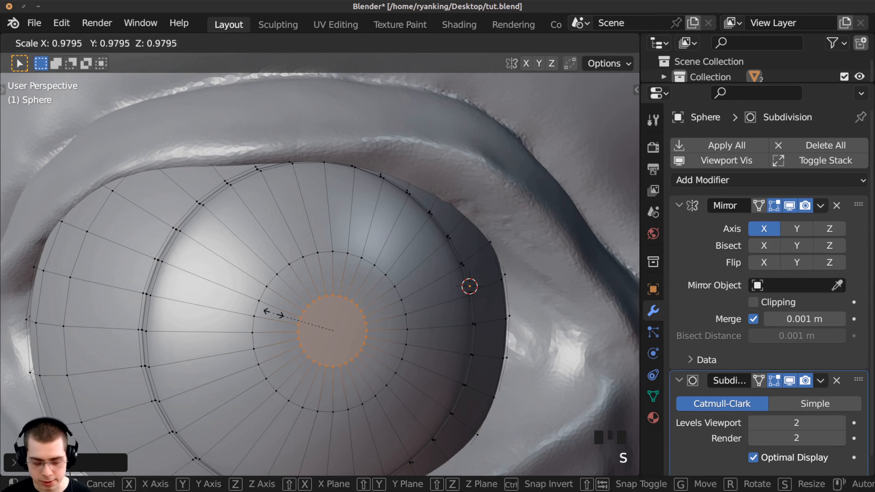
click(278, 314)
Widen the properties editor, set the Subdivision modifier's viewport and render levels to 1, and return to Object Mode.
scroll(702, 246, down, 1)
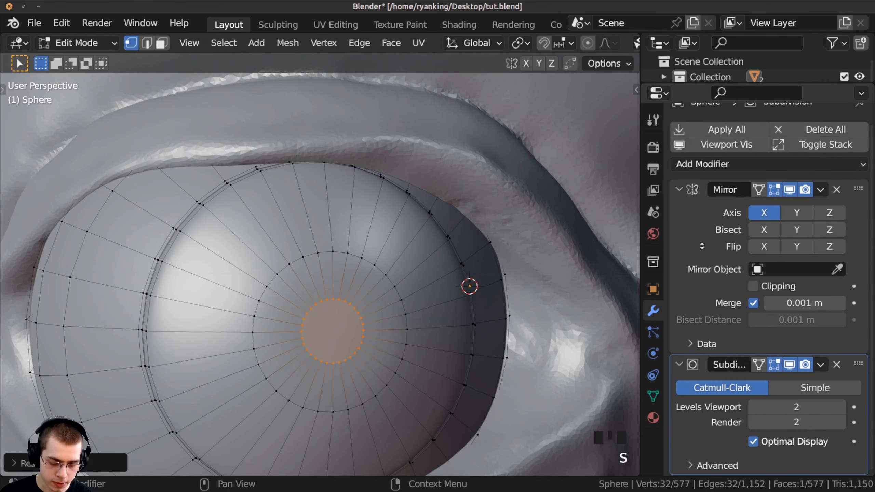
drag(638, 371, 575, 371)
click(715, 422)
click(715, 407)
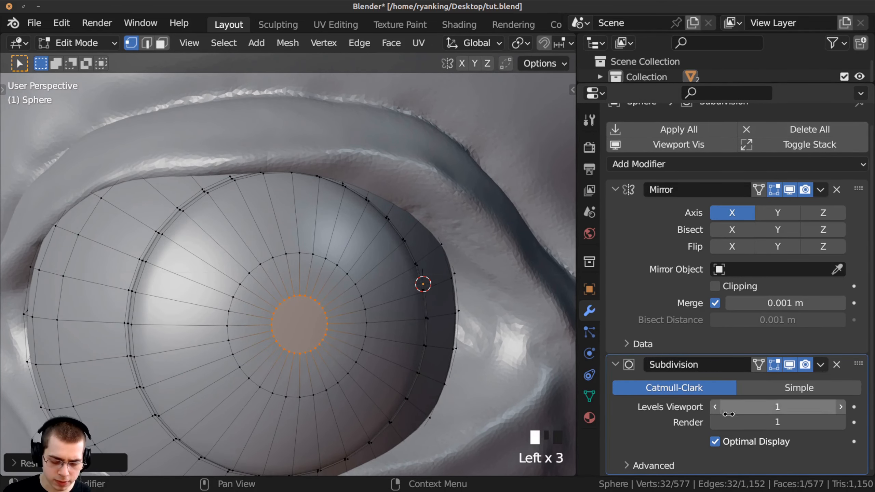
middle_drag(262, 293, 271, 312)
key(Tab)
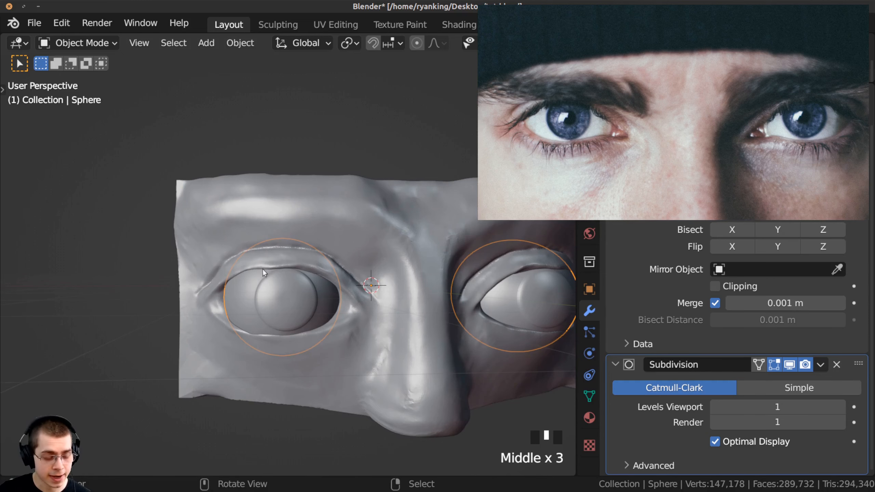
In front view, scale the whole eyeball mesh up slightly and shift it a little toward the nose.
middle_drag(263, 271, 264, 285)
ctrl+middle_drag(337, 313, 364, 293)
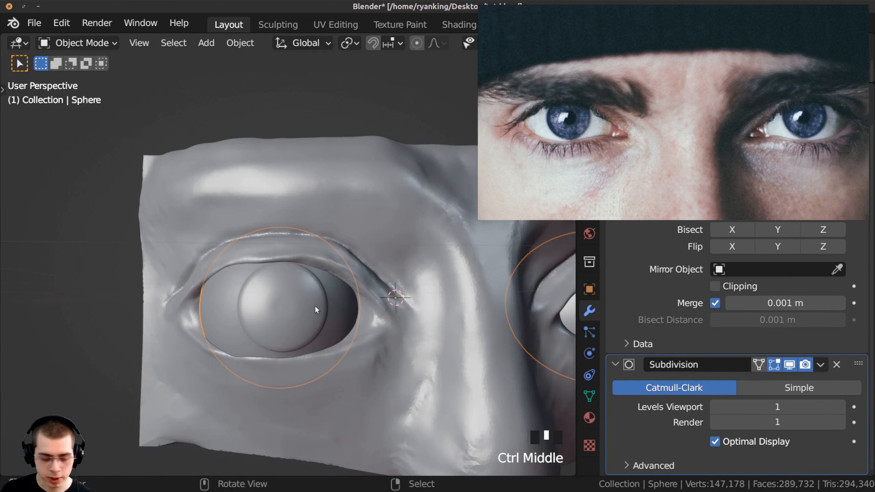
key(KP_1)
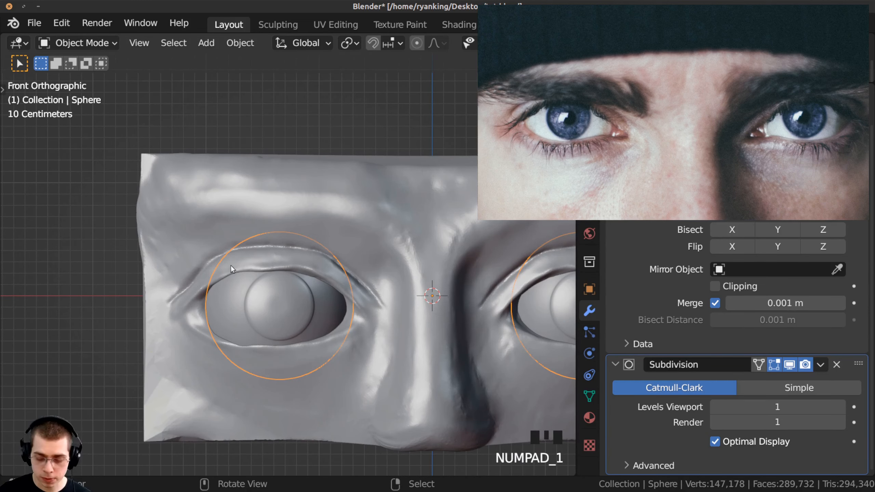
key(Tab)
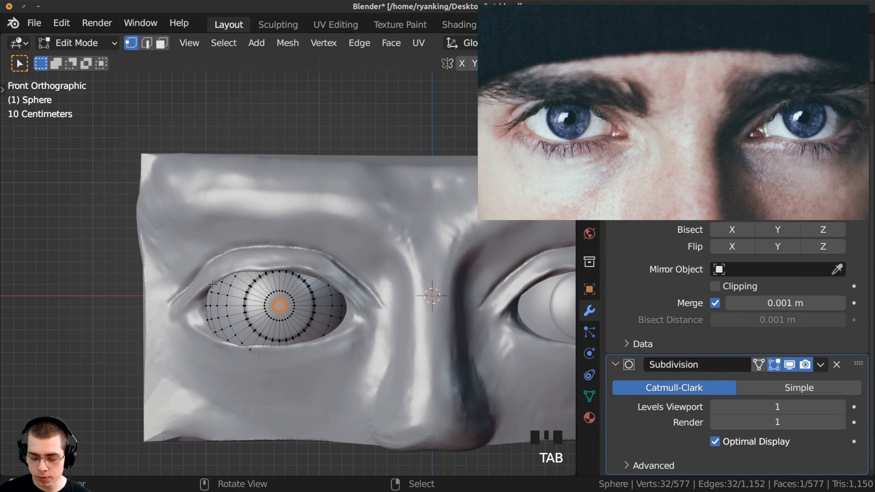
key(a)
key(a)
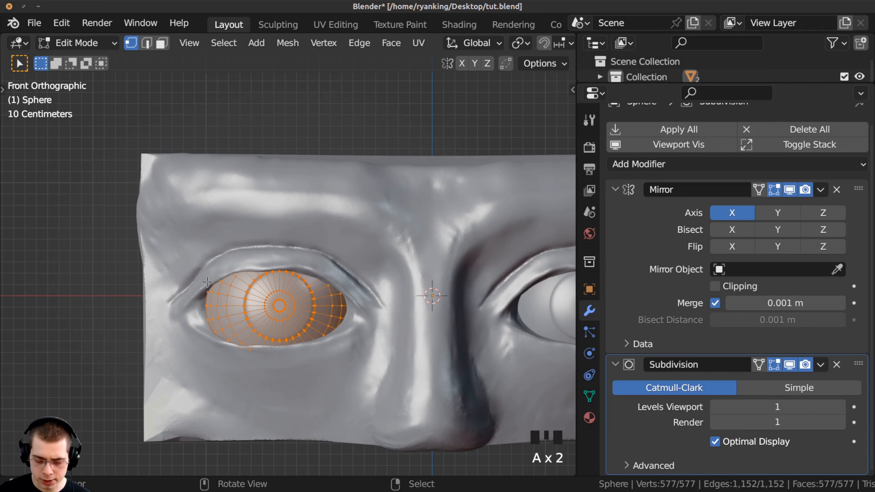
key(s)
click(235, 294)
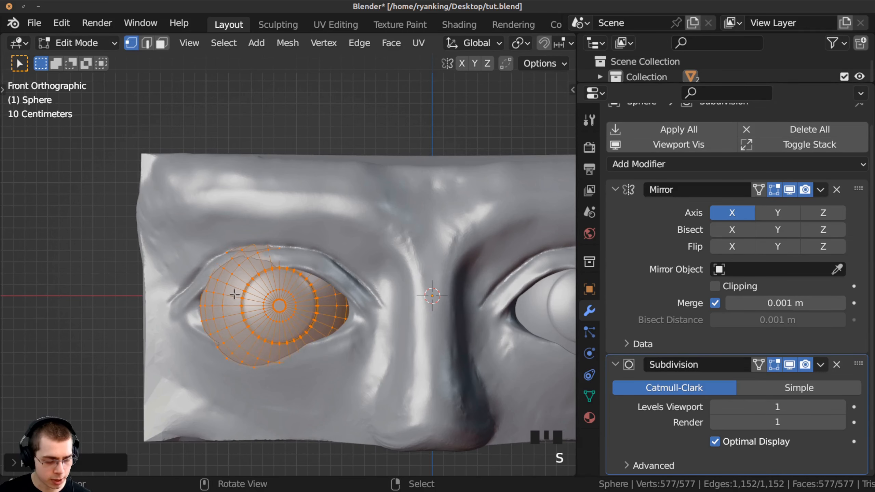
key(g)
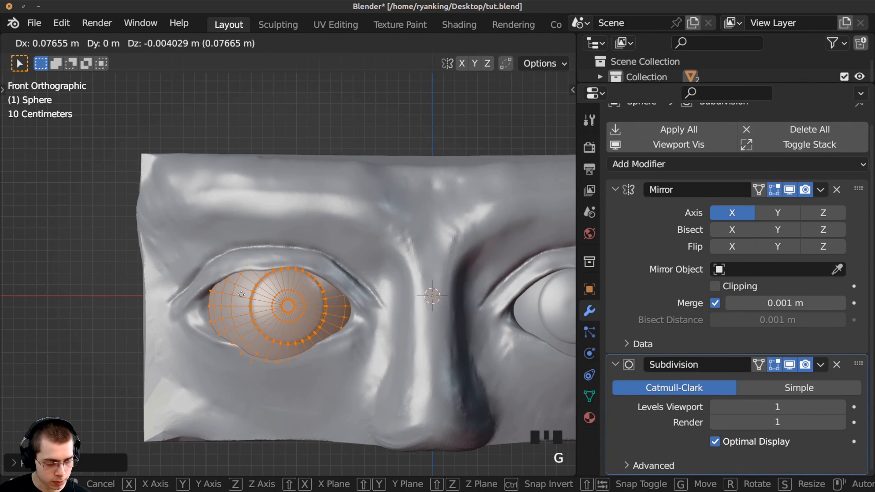
click(243, 295)
Reposition the whole eyeball mesh from angled side views until it sits snugly inside the eyelids.
middle_drag(243, 294, 386, 321)
key(g)
click(408, 338)
key(g)
click(380, 316)
key(g)
click(262, 268)
key(g)
click(393, 320)
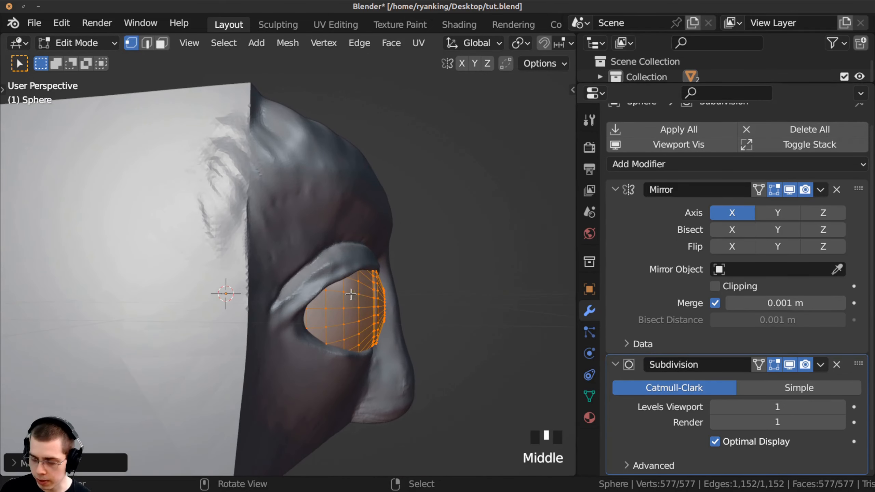
Select the four edge loops around the cornea's border and scale them down slightly.
key(KP_6)
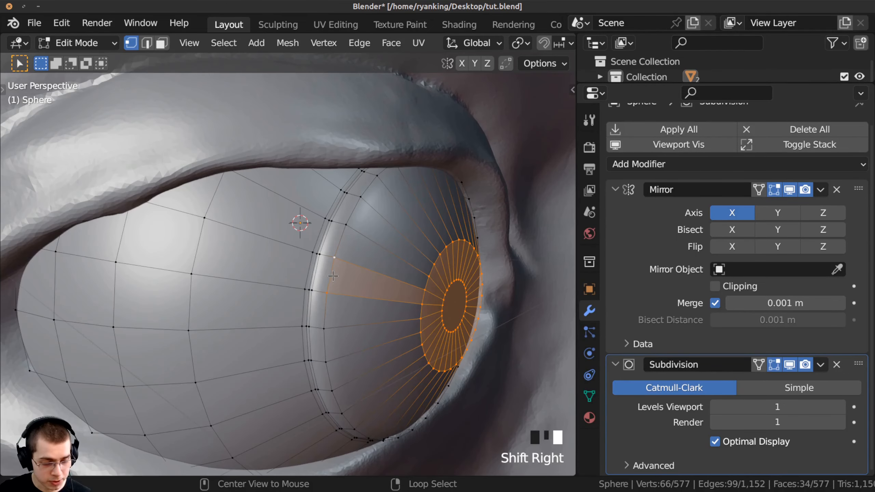
alt+right_click(332, 278)
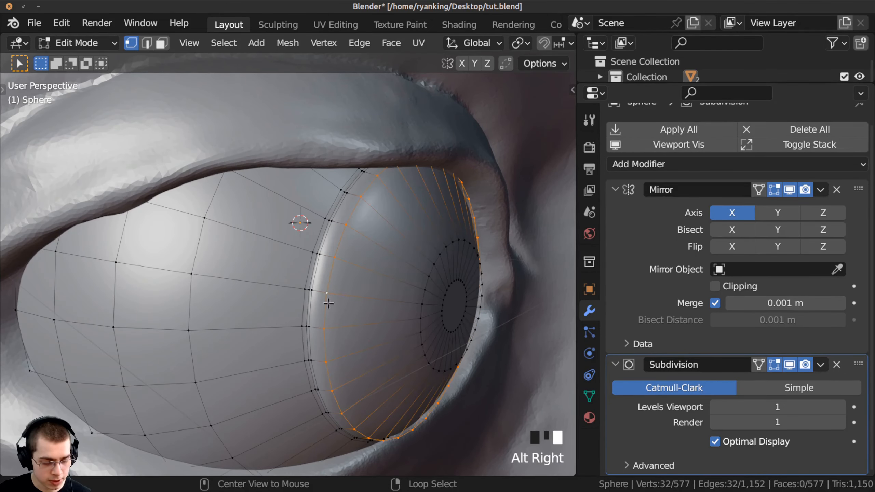
alt+middle_click(325, 246)
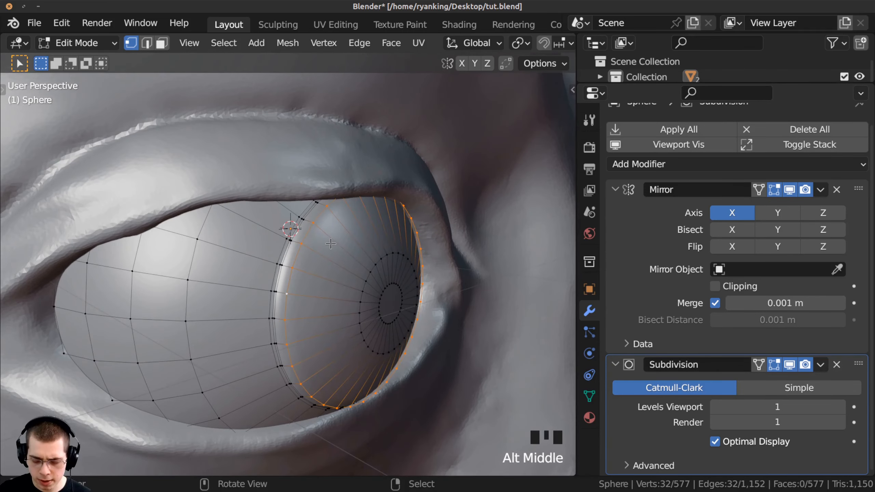
alt+shift+right_click(288, 250)
alt+shift+right_click(285, 249)
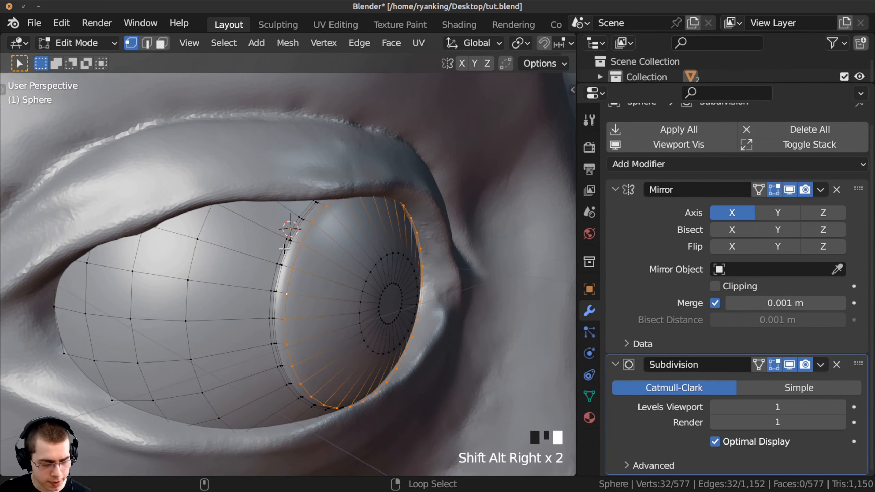
alt+shift+right_click(283, 249)
ctrl+middle_drag(283, 248, 254, 272)
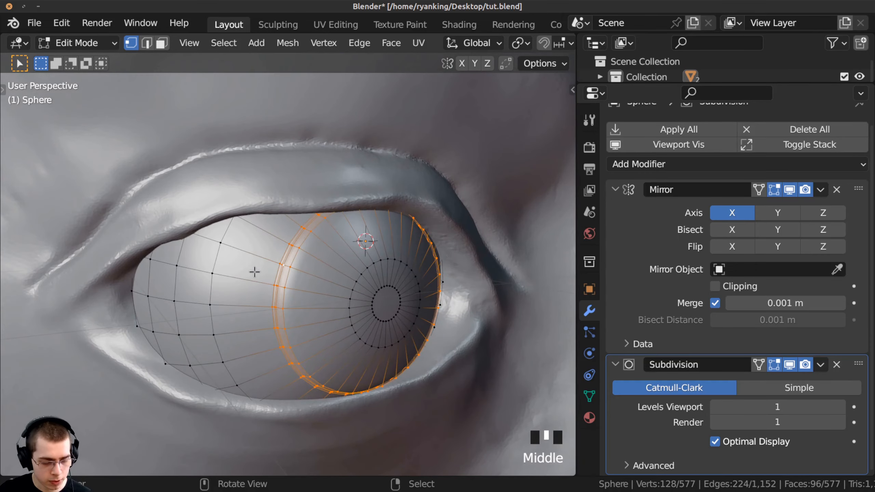
key(s)
click(234, 260)
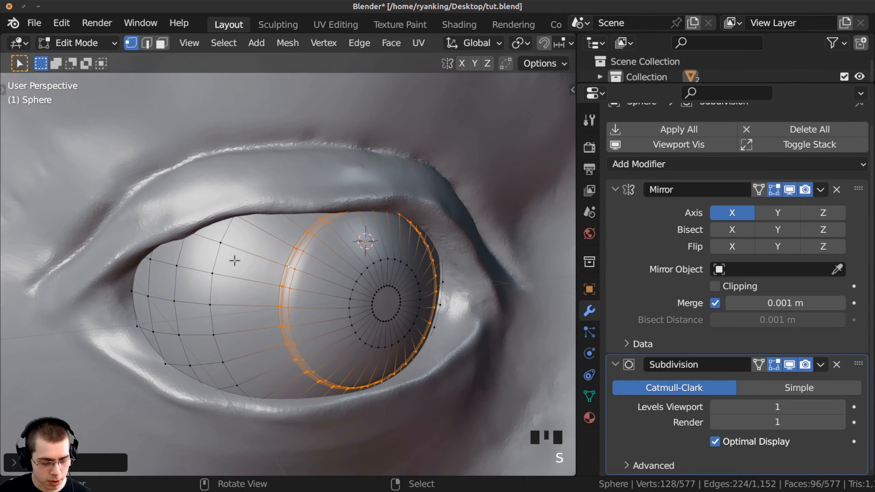
key(s)
click(234, 256)
key(Tab)
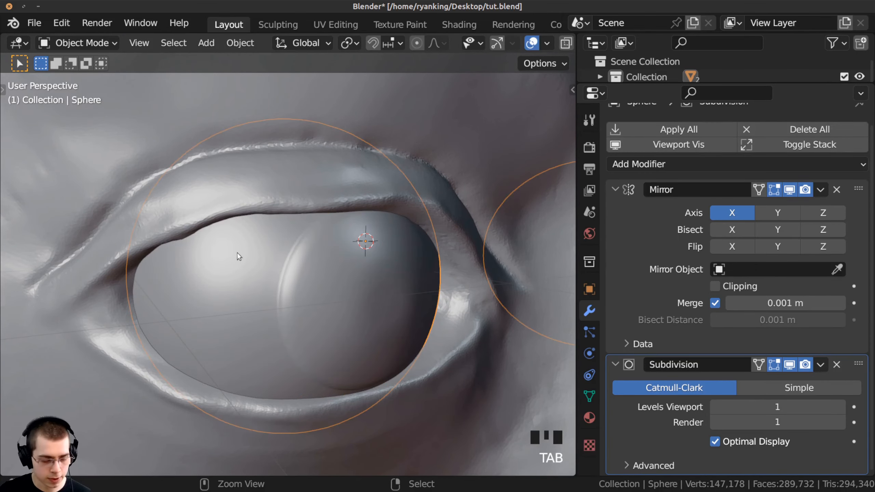
Add an unslid edge loop midway between the cornea's border and its inner ring.
mouse_move(238, 254)
middle_down()
mouse_move(234, 314)
mouse_move(226, 262)
middle_up()
key(Tab)
ctrl+middle_drag(226, 262, 224, 217)
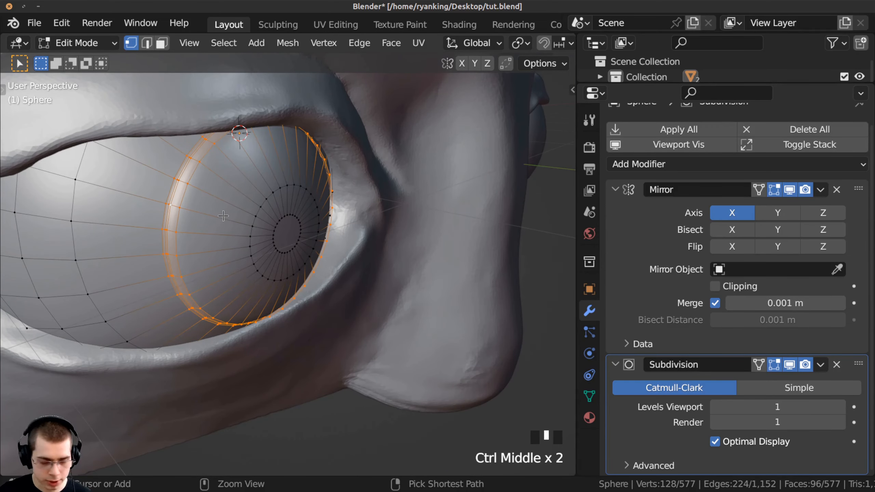
key(ctrl+r)
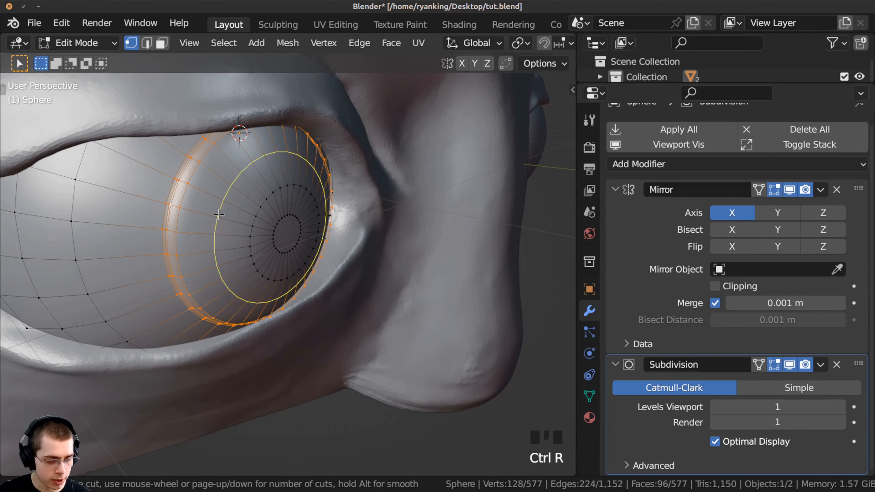
click(219, 216)
right_click(219, 216)
Move the new cornea loop slightly along the global Y axis and leave Edit Mode.
middle_drag(219, 216, 256, 231)
key(g)
key(y)
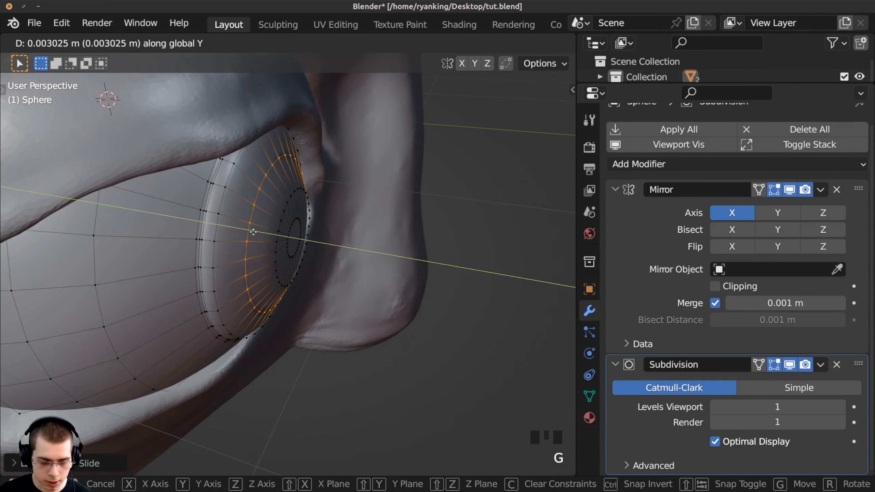
click(255, 234)
middle_drag(251, 231, 230, 252)
key(Tab)
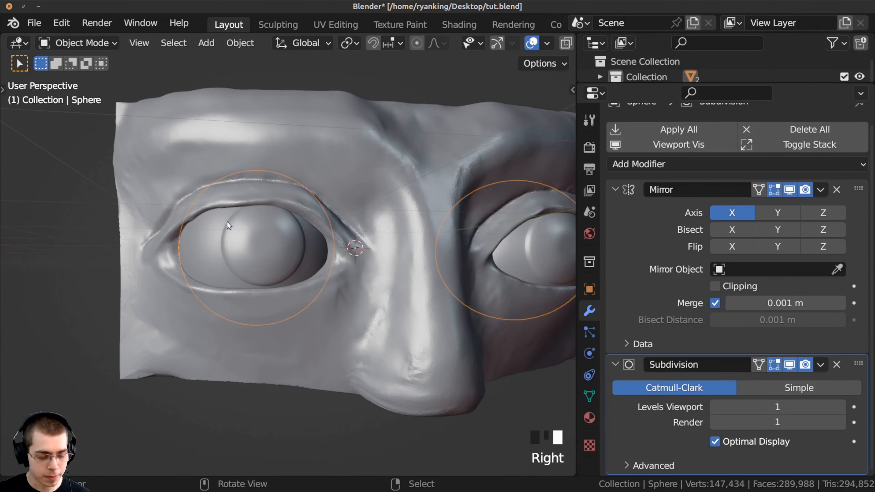
Select the face block, switch to the Sculpting workspace, and enable Dyntopo, accepting the vertex data warning.
right_click(389, 173)
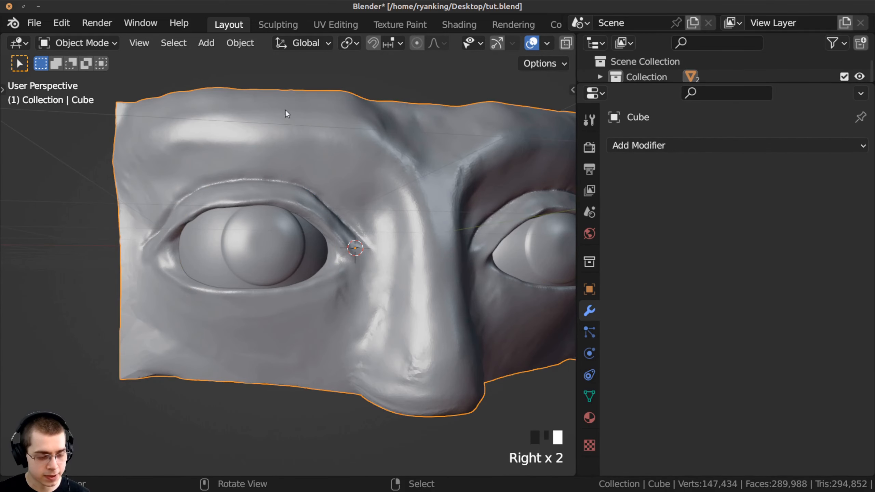
click(268, 24)
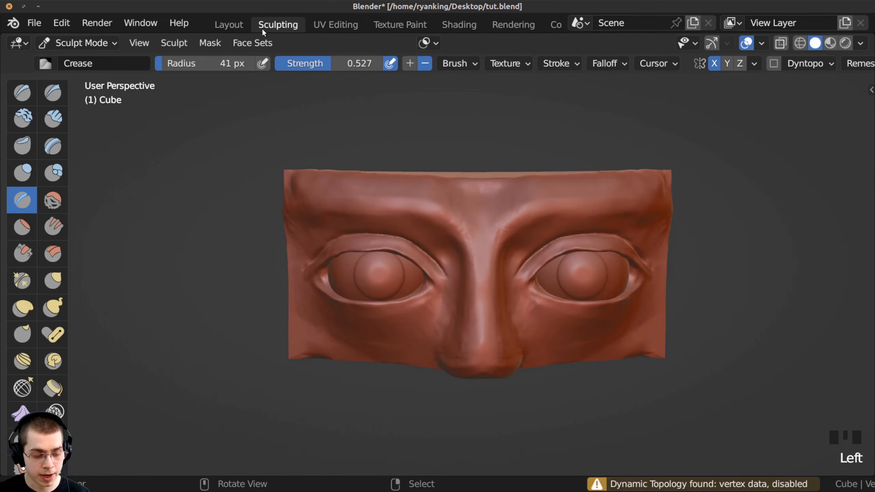
middle_drag(417, 250, 490, 208)
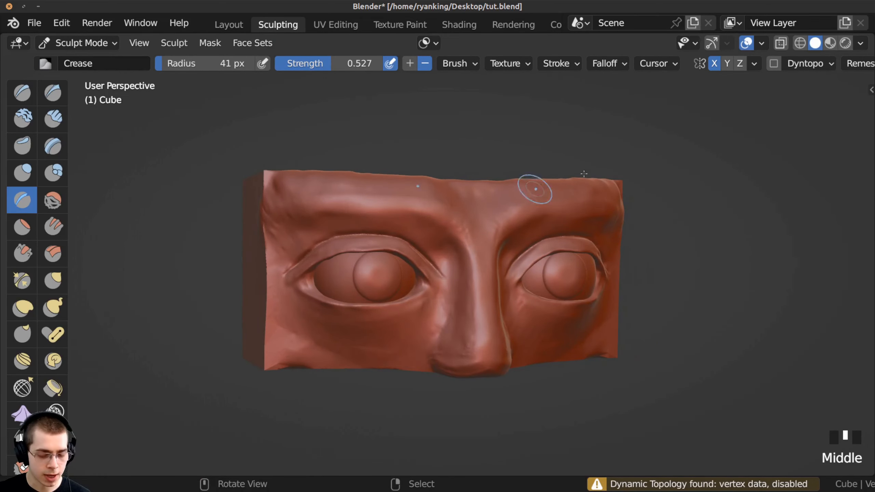
click(779, 65)
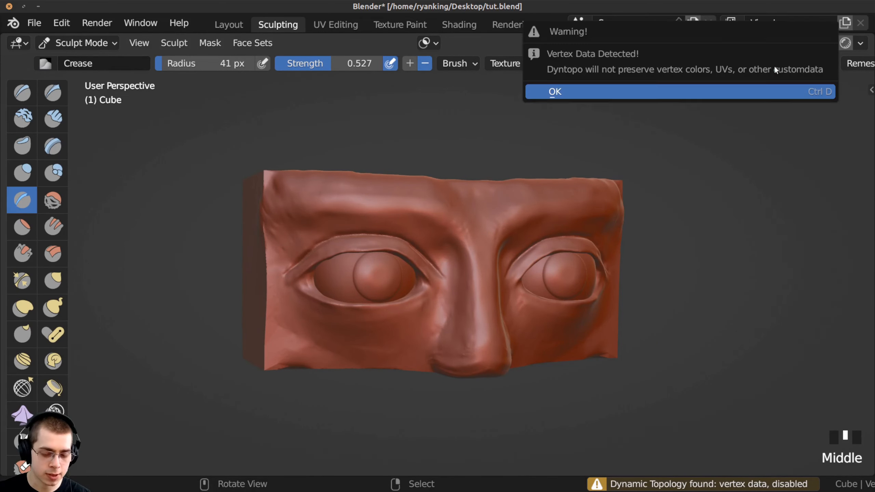
click(741, 92)
Switch to the Grab brush and examine how the eyelids wrap around the eyeball from the front, above and below.
middle_drag(288, 257, 373, 224)
shift+middle_drag(372, 224, 418, 216)
middle_drag(417, 216, 410, 207)
scroll(410, 207, up, 2)
mouse_move(372, 181)
shift+middle_down()
mouse_move(344, 178)
mouse_move(324, 214)
shift+middle_up()
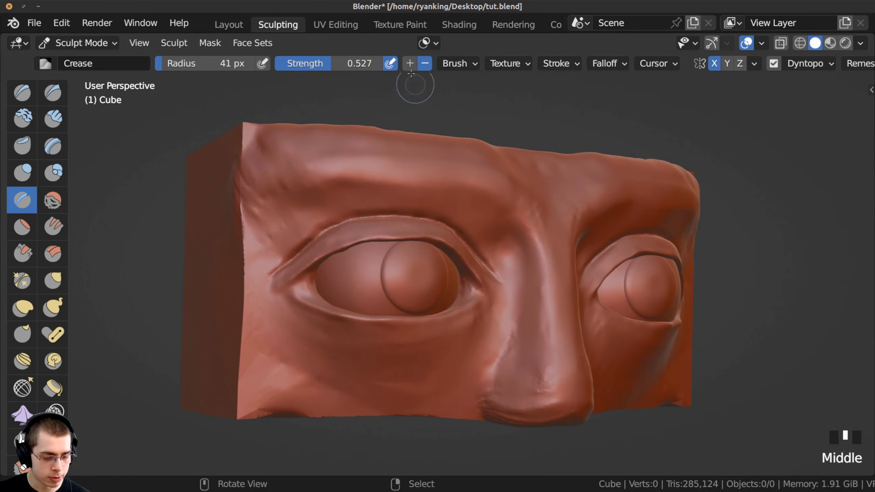
mouse_move(378, 190)
shift+middle_down()
mouse_move(371, 198)
mouse_move(452, 304)
shift+middle_up()
scroll(406, 239, down, 4)
key(g)
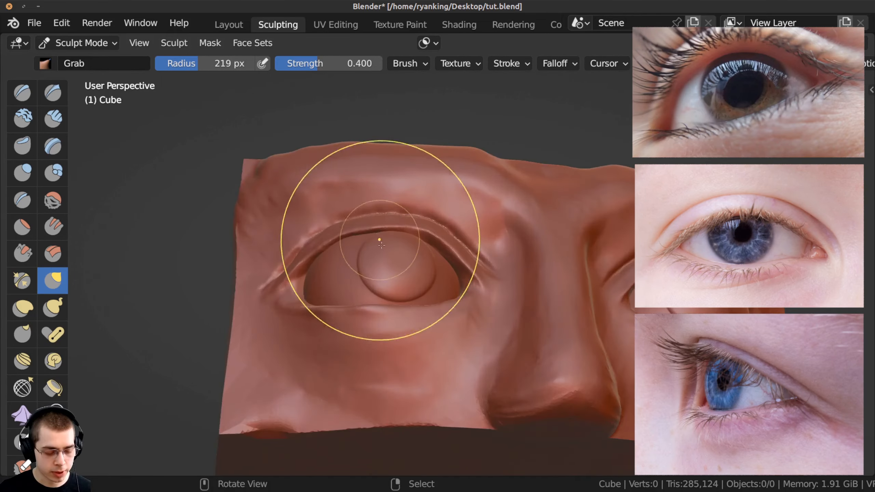
mouse_move(362, 219)
middle_down()
mouse_move(401, 363)
mouse_move(400, 188)
mouse_move(469, 231)
mouse_move(418, 249)
mouse_move(463, 251)
mouse_move(366, 283)
mouse_move(304, 254)
mouse_move(329, 262)
middle_up()
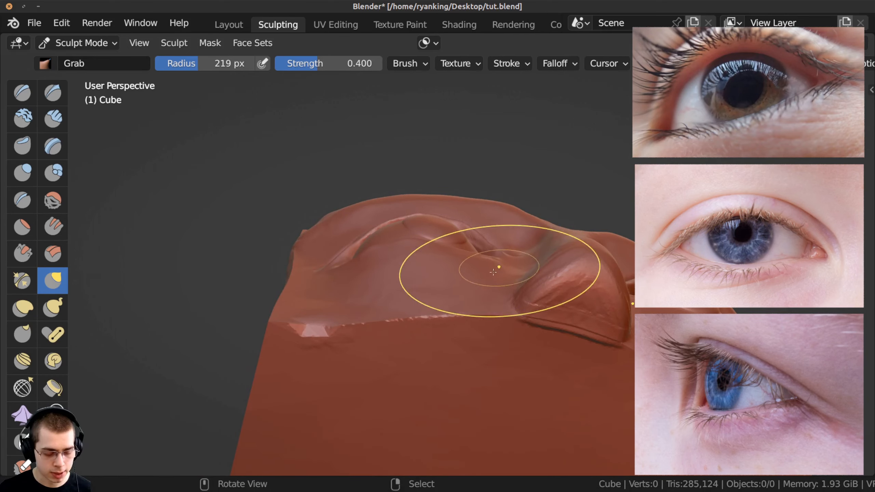
mouse_move(493, 272)
middle_down()
mouse_move(489, 313)
mouse_move(495, 272)
mouse_move(469, 207)
mouse_move(404, 233)
middle_up()
scroll(404, 233, up, 1)
ctrl+middle_drag(401, 276, 392, 225)
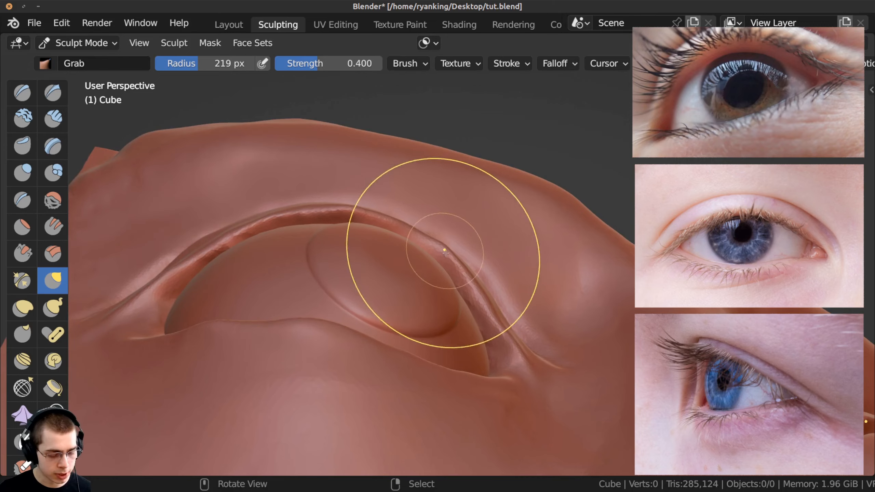
mouse_move(467, 309)
middle_down()
mouse_move(372, 385)
mouse_move(389, 405)
mouse_move(389, 340)
middle_up()
scroll(388, 405, down, 1)
middle_drag(389, 295, 391, 273)
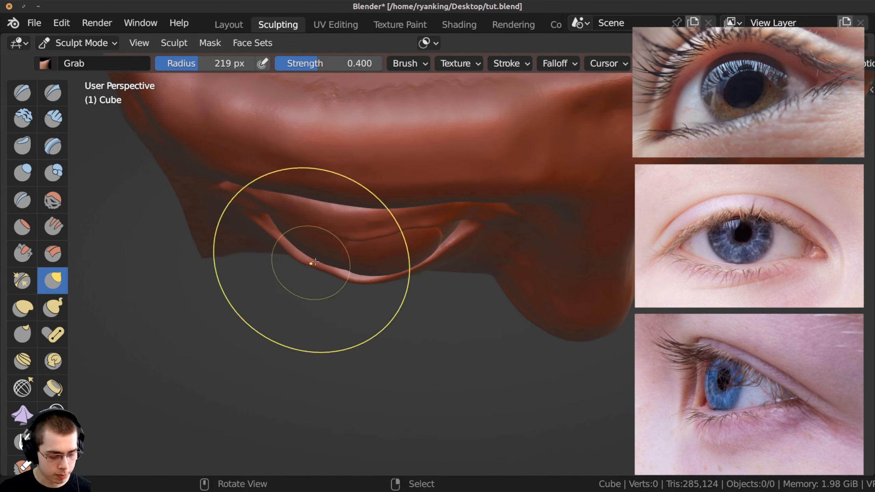
Reshape the outer half of the lower lid's rim with the Grab brush so it follows the eyeball's curve.
middle_drag(315, 262, 362, 255)
drag(358, 262, 351, 262)
ctrl+middle_drag(352, 262, 350, 213)
drag(317, 260, 328, 260)
drag(330, 261, 353, 283)
drag(358, 286, 362, 287)
drag(366, 288, 370, 289)
Grab the inner part of the lower lid's rim toward the nose side and even out its curve seen from below.
mouse_move(486, 302)
ctrl+middle_down()
mouse_move(498, 327)
mouse_move(455, 305)
ctrl+middle_up()
shift+middle_drag(455, 305, 448, 300)
mouse_move(448, 300)
shift+middle_down()
mouse_move(441, 296)
mouse_move(464, 291)
shift+middle_up()
drag(482, 271, 499, 255)
middle_drag(499, 256, 496, 273)
ctrl+middle_drag(497, 273, 494, 280)
ctrl+middle_drag(494, 280, 485, 283)
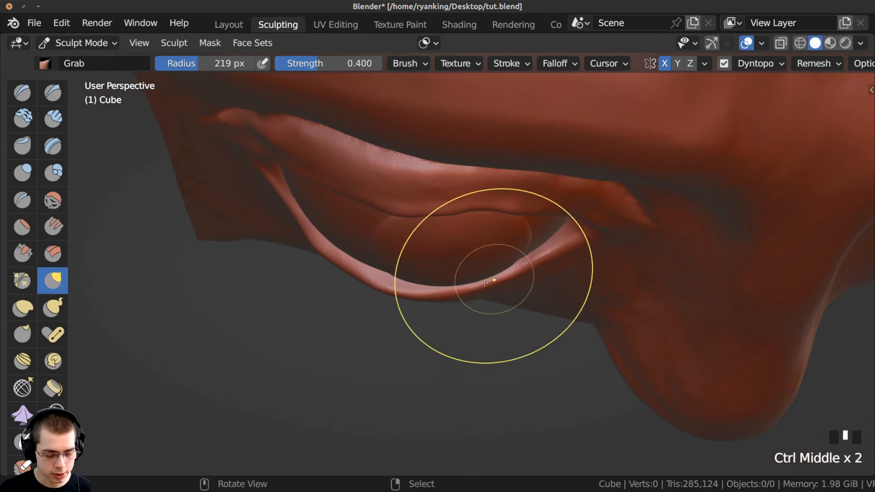
drag(345, 269, 376, 282)
Nudge the inner eye corner and the lid beside it toward the eyeball with short Grab strokes.
mouse_move(376, 282)
middle_down()
mouse_move(401, 312)
mouse_move(411, 293)
mouse_move(396, 288)
mouse_move(501, 317)
middle_up()
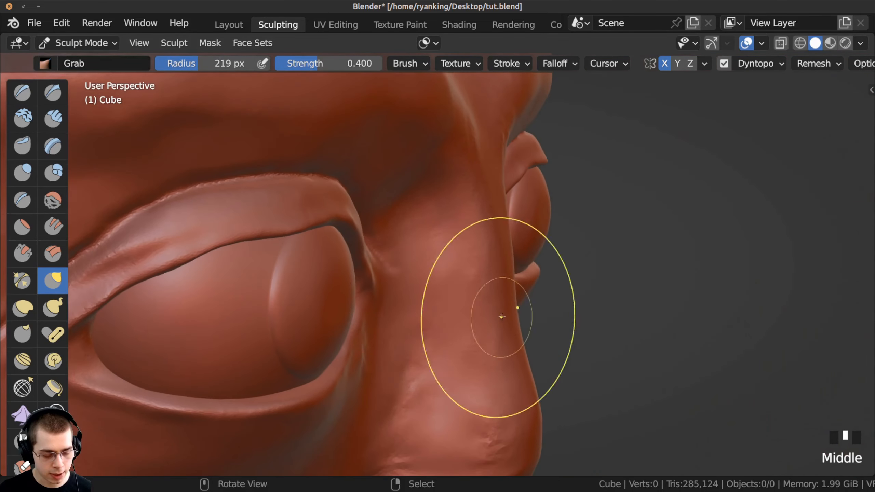
middle_drag(387, 287, 361, 289)
middle_drag(362, 289, 310, 283)
drag(448, 236, 443, 233)
drag(444, 235, 441, 233)
drag(444, 234, 440, 233)
middle_drag(448, 229, 403, 223)
middle_drag(403, 222, 351, 213)
drag(424, 297, 412, 296)
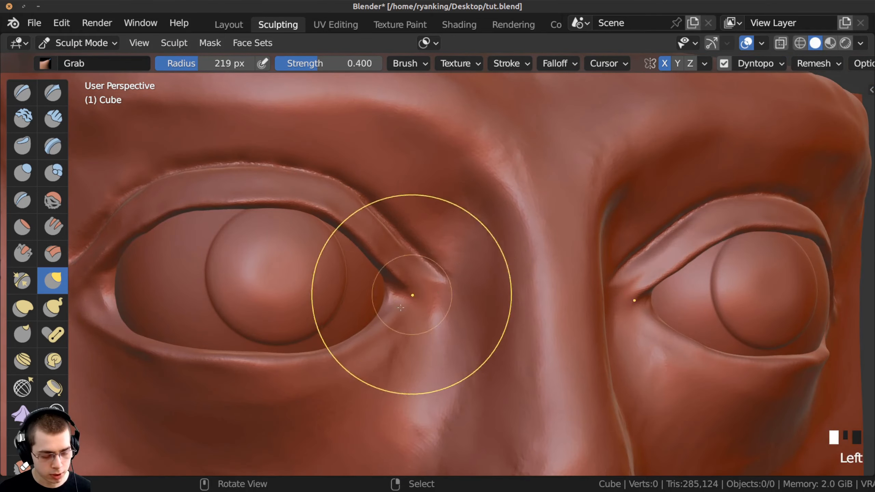
middle_drag(412, 295, 438, 312)
drag(440, 234, 433, 234)
drag(437, 234, 431, 233)
drag(434, 235, 428, 234)
Pull the outer eye corner slightly back and downward with repeated small Grab strokes from the side.
mouse_move(251, 293)
shift+middle_down()
mouse_move(224, 359)
mouse_move(371, 290)
mouse_move(388, 272)
shift+middle_up()
drag(388, 262, 384, 269)
drag(387, 264, 382, 271)
drag(385, 266, 379, 272)
drag(383, 269, 378, 273)
drag(382, 269, 378, 272)
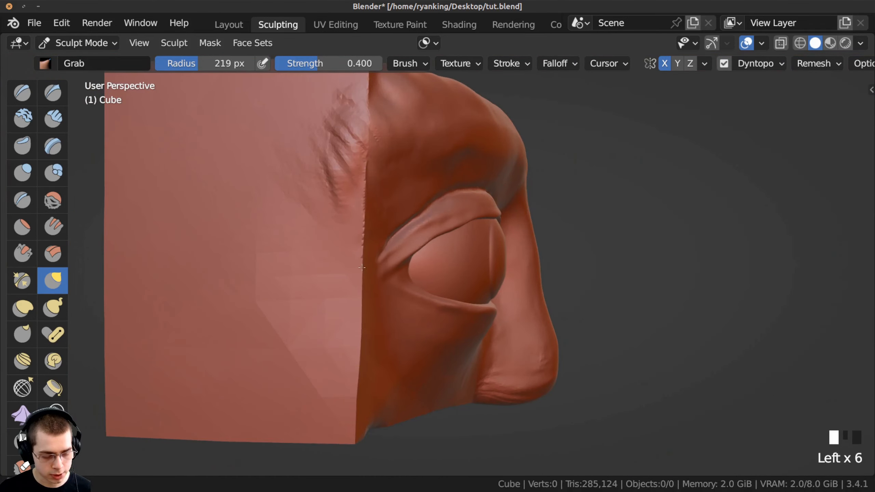
middle_drag(377, 272, 238, 247)
drag(293, 258, 289, 263)
scroll(380, 235, up, 2)
middle_drag(407, 231, 362, 226)
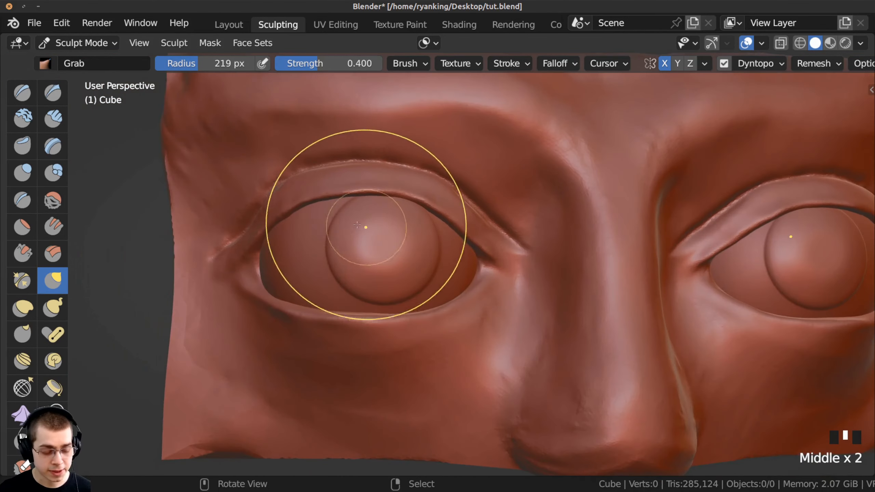
Shift the middle of the upper eyelid slightly toward the outer side with the Grab brush.
ctrl+middle_drag(431, 194, 386, 266)
middle_drag(386, 265, 338, 211)
shift+middle_drag(338, 210, 349, 202)
middle_drag(394, 170, 410, 182)
drag(348, 177, 333, 173)
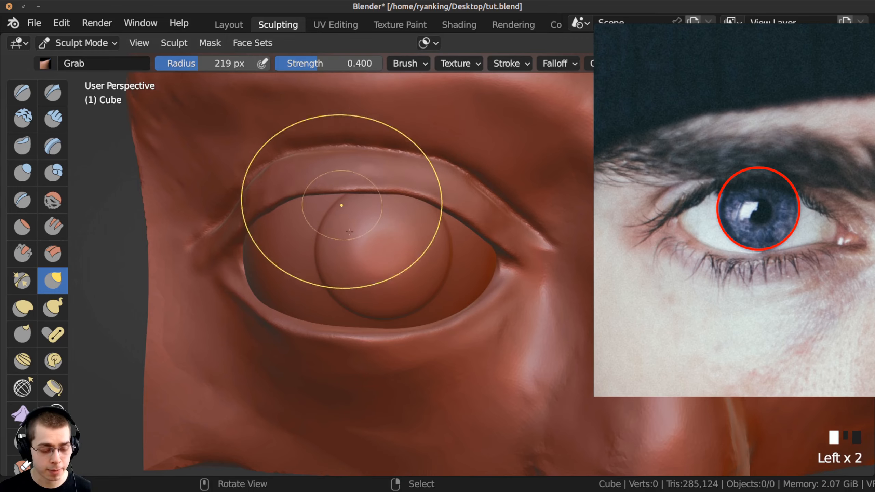
Lower the outer half of the lower lid's rim and nudge the upper lid's edge slightly inward with the Grab brush.
middle_drag(350, 232, 427, 241)
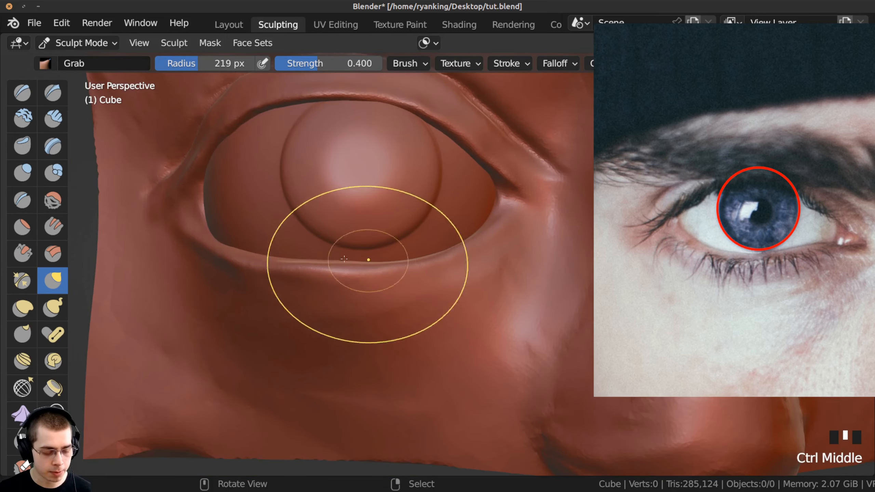
drag(345, 259, 340, 266)
drag(336, 262, 331, 269)
drag(328, 265, 324, 272)
ctrl+middle_drag(287, 184, 287, 221)
middle_drag(324, 169, 349, 170)
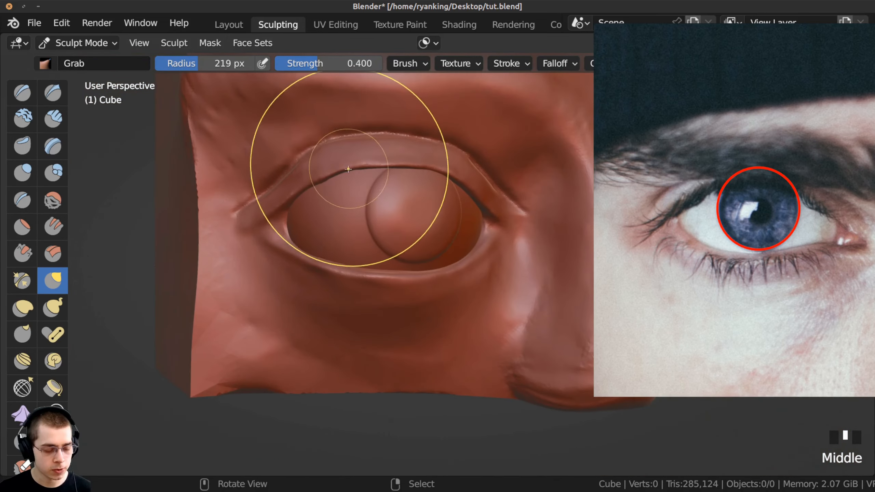
drag(348, 170, 353, 171)
mouse_move(354, 171)
middle_down()
mouse_move(358, 186)
mouse_move(550, 258)
mouse_move(455, 231)
middle_up()
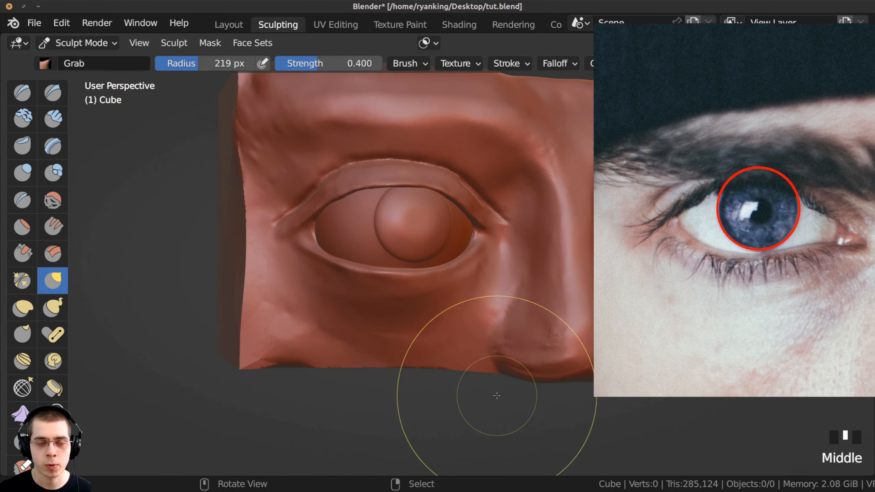
Make small Grab touch-ups around the upper eyelid, covering both its inner and outer sides.
ctrl+middle_drag(336, 237, 316, 186)
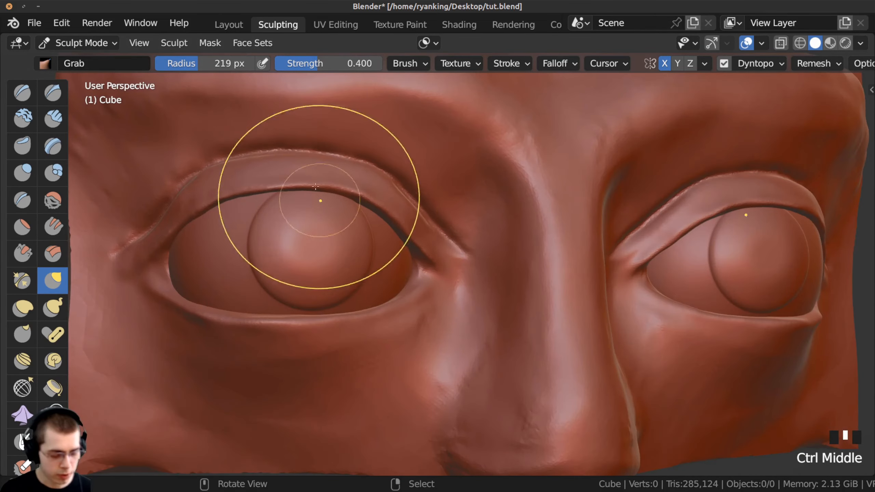
ctrl+middle_drag(366, 207, 239, 227)
click(371, 202)
click(371, 201)
click(371, 201)
click(418, 177)
click(417, 177)
click(262, 228)
click(261, 227)
click(262, 227)
click(307, 239)
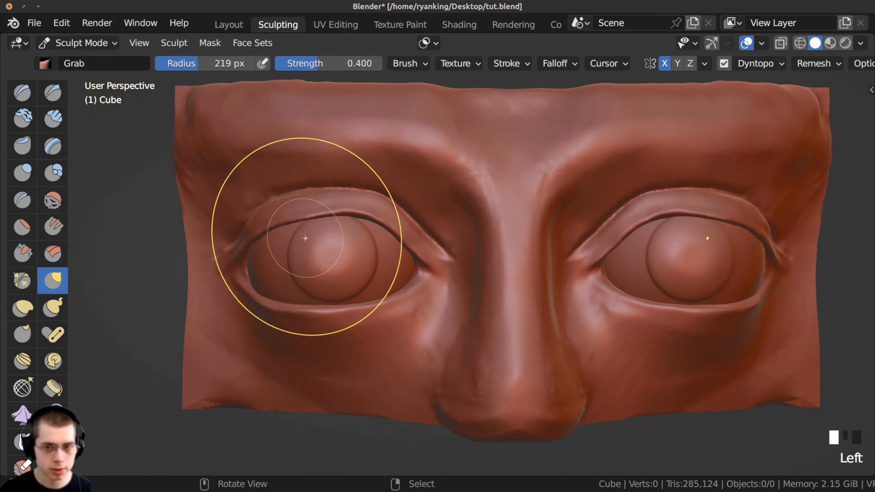
Save the Blender file.
middle_drag(307, 238, 409, 228)
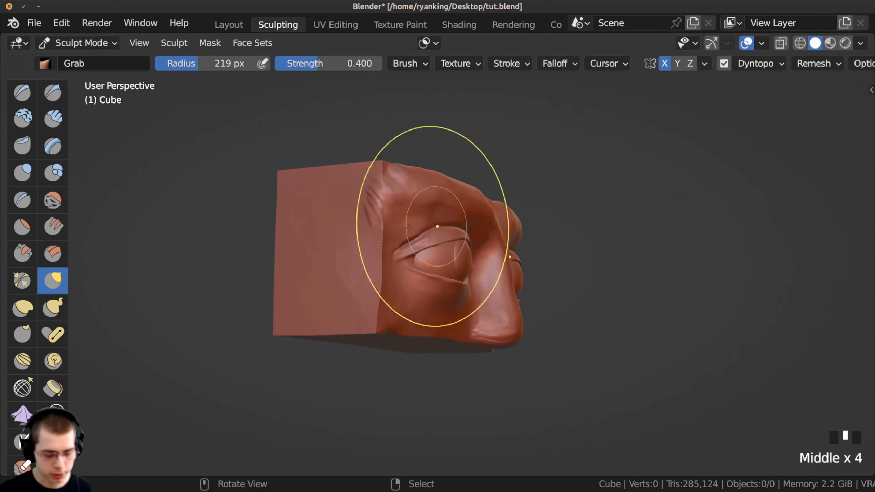
key(ctrl+s)
middle_drag(364, 250, 465, 223)
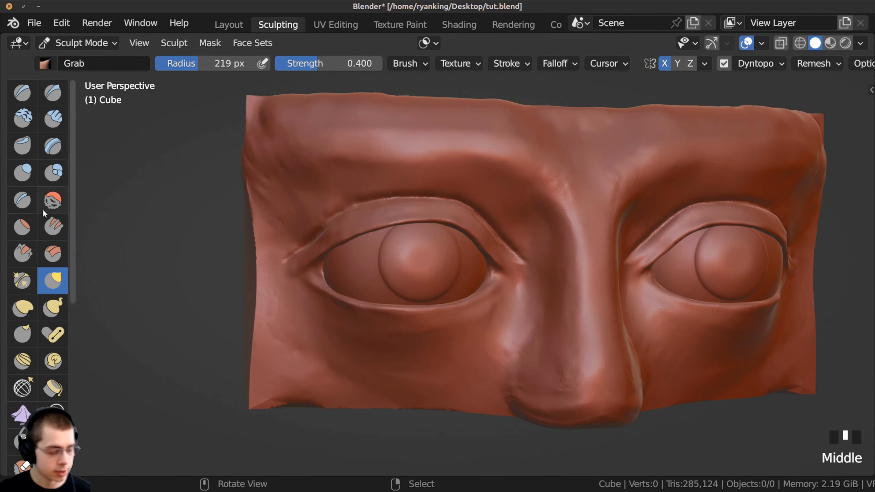
Sharpen the upper lid's lower edge toward the inner corner with inverted Crease brush strokes.
click(22, 206)
ctrl+middle_drag(458, 273, 458, 210)
mouse_move(458, 210)
middle_down()
mouse_move(418, 212)
mouse_move(407, 198)
mouse_move(410, 177)
middle_up()
ctrl+drag(423, 196, 482, 234)
ctrl+middle_drag(459, 233, 434, 186)
ctrl+drag(409, 160, 485, 226)
ctrl+middle_drag(486, 226, 416, 180)
mouse_move(416, 180)
ctrl+mouse_down()
mouse_move(471, 215)
mouse_move(483, 234)
ctrl+mouse_up()
ctrl+middle_drag(478, 228, 499, 214)
ctrl+drag(500, 214, 540, 249)
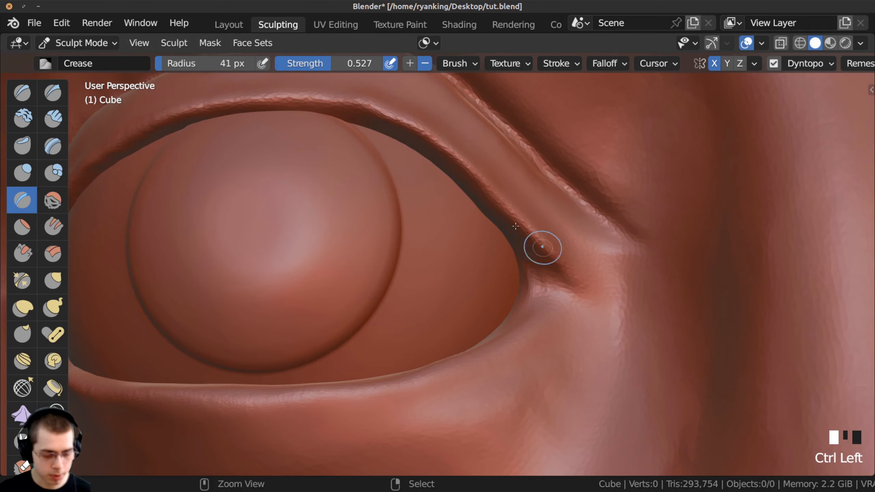
Set the Crease brush strength to 0.368 and refine the inner half of the upper lid's edge with inverted strokes.
middle_drag(541, 248, 325, 69)
drag(325, 69, 306, 67)
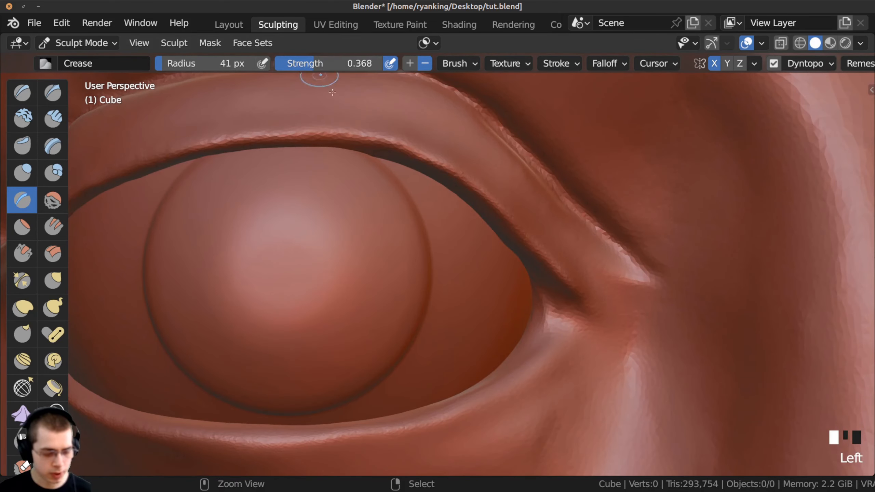
mouse_move(331, 120)
ctrl+middle_down()
mouse_move(337, 165)
mouse_move(344, 153)
mouse_move(356, 161)
ctrl+middle_up()
ctrl+drag(356, 162, 422, 188)
mouse_move(422, 188)
ctrl+mouse_down()
mouse_move(504, 254)
mouse_move(462, 207)
ctrl+mouse_up()
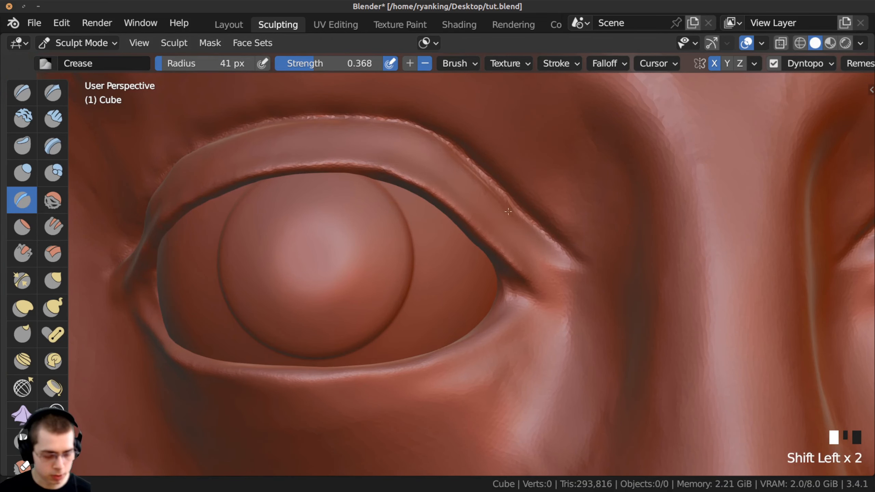
Smooth the inner part of the upper lid's edge and the skin just below the lower lid.
shift+drag(525, 243, 469, 221)
shift+click(355, 182)
mouse_move(470, 221)
middle_down()
mouse_move(354, 182)
mouse_move(356, 299)
mouse_move(342, 280)
middle_up()
ctrl+click(356, 300)
shift+drag(342, 280, 411, 273)
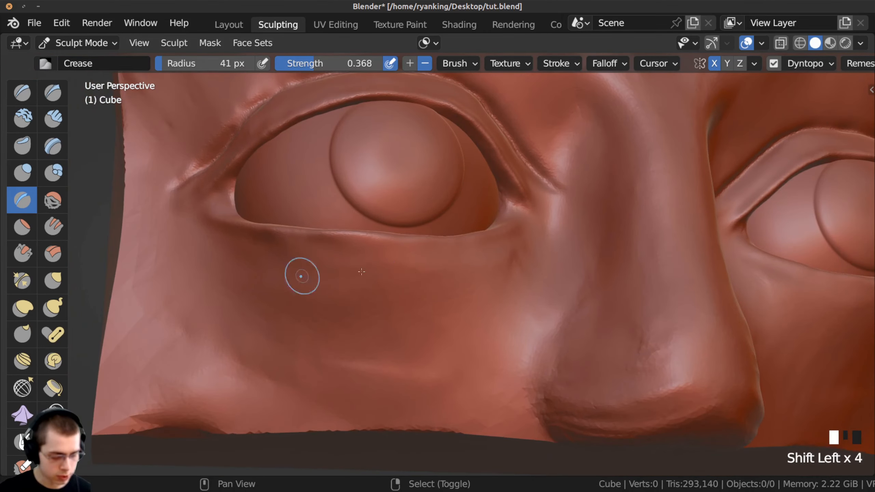
middle_drag(362, 271, 335, 263)
shift+drag(307, 228, 290, 217)
Sharpen the lower lid's rim toward the outer corner with inverted Crease strokes.
middle_drag(290, 217, 385, 305)
ctrl+drag(385, 304, 348, 291)
ctrl+drag(342, 288, 253, 243)
mouse_move(253, 243)
middle_down()
mouse_move(224, 243)
mouse_move(231, 238)
middle_up()
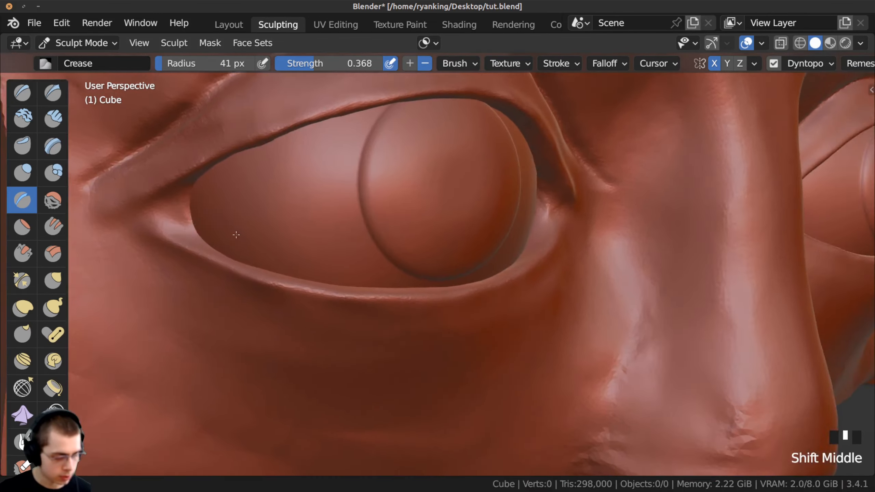
Carve the crease at the outer eye corner where the upper lid overlaps the lower lid.
drag(231, 238, 242, 234)
shift+middle_drag(241, 235, 214, 215)
drag(288, 213, 269, 228)
mouse_move(269, 227)
shift+middle_down()
mouse_move(273, 222)
mouse_move(255, 209)
shift+middle_up()
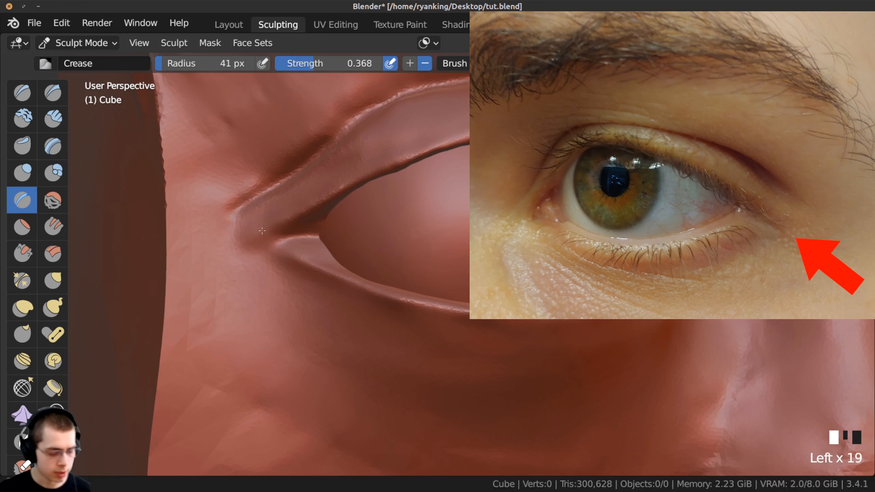
click(250, 232)
click(251, 232)
Define the upper lid's rim above the eyeball with inverted Crease strokes and smooth its outer part.
mouse_move(250, 232)
ctrl+middle_down()
mouse_move(399, 128)
mouse_move(303, 167)
ctrl+middle_up()
mouse_move(364, 146)
middle_down()
mouse_move(345, 151)
mouse_move(394, 124)
middle_up()
ctrl+drag(393, 123, 393, 124)
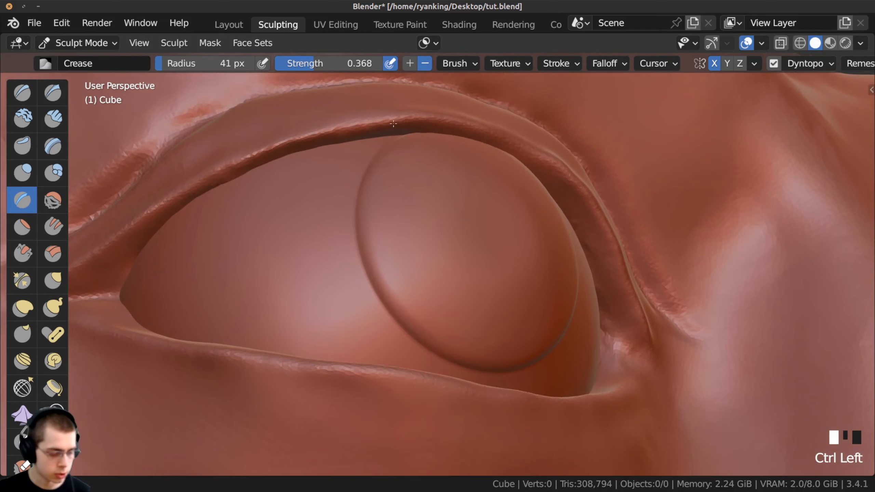
mouse_move(223, 181)
middle_down()
mouse_move(356, 129)
mouse_move(265, 152)
middle_up()
shift+drag(265, 152, 272, 148)
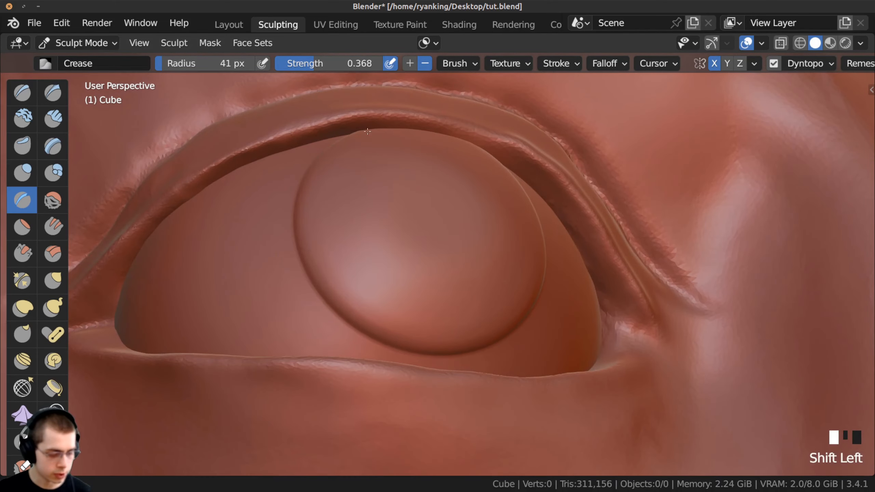
middle_drag(272, 148, 284, 127)
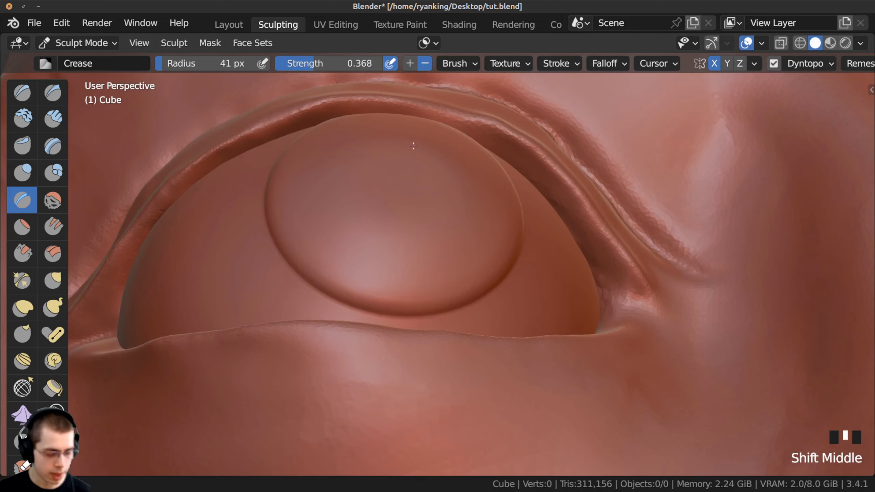
Deepen the fold above the upper eyelid along its length with the Crease brush.
mouse_move(414, 146)
shift+middle_down()
mouse_move(341, 125)
mouse_move(308, 255)
shift+middle_up()
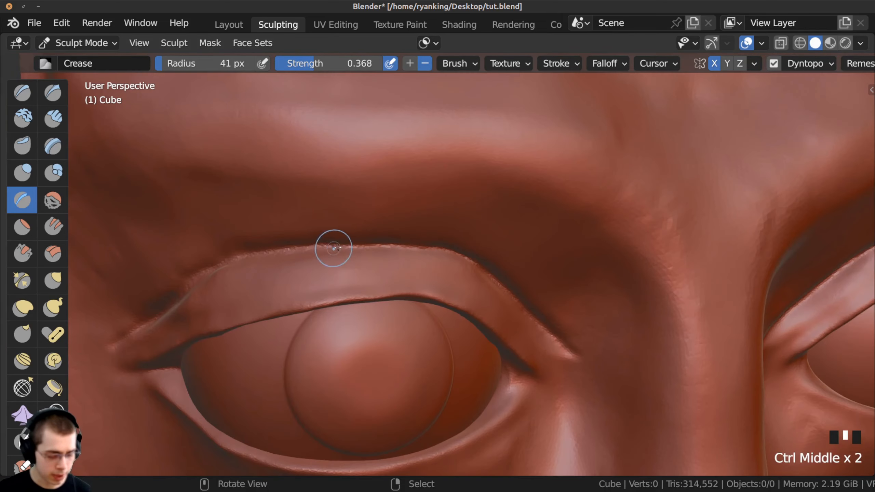
ctrl+middle_drag(478, 269, 458, 305)
click(389, 257)
middle_drag(389, 257, 406, 271)
ctrl+middle_drag(406, 271, 388, 256)
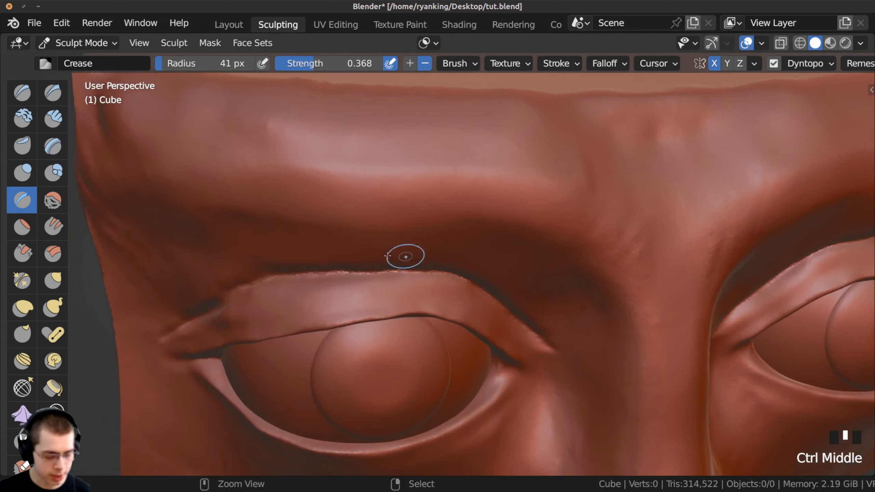
drag(394, 274, 462, 278)
middle_drag(462, 278, 417, 271)
drag(418, 271, 419, 272)
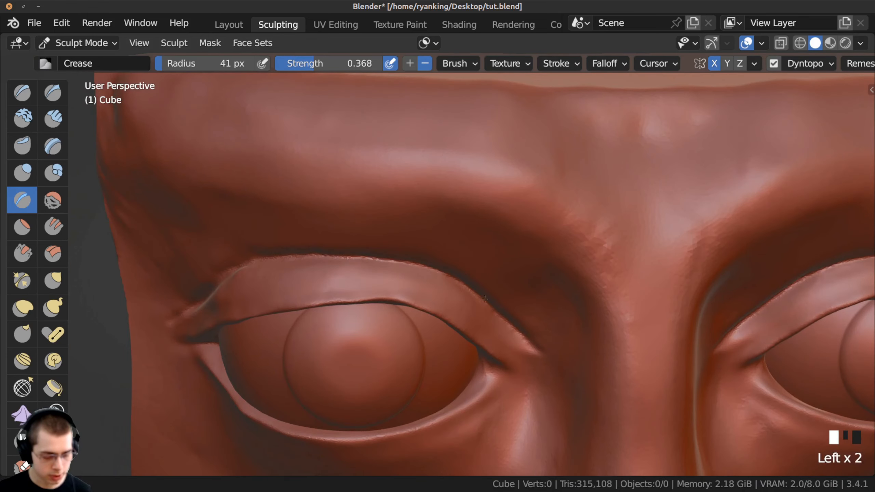
mouse_move(455, 291)
middle_down()
mouse_move(396, 265)
mouse_move(359, 262)
middle_up()
click(385, 260)
drag(274, 285, 303, 274)
Smooth the skin just above the upper lid's fold from its middle toward the inner corner.
middle_drag(304, 274, 381, 174)
shift+drag(381, 174, 393, 173)
middle_drag(413, 174, 348, 161)
shift+drag(348, 161, 383, 159)
shift+drag(382, 160, 424, 165)
shift+drag(424, 165, 487, 206)
shift+drag(487, 206, 505, 225)
shift+drag(358, 159, 359, 159)
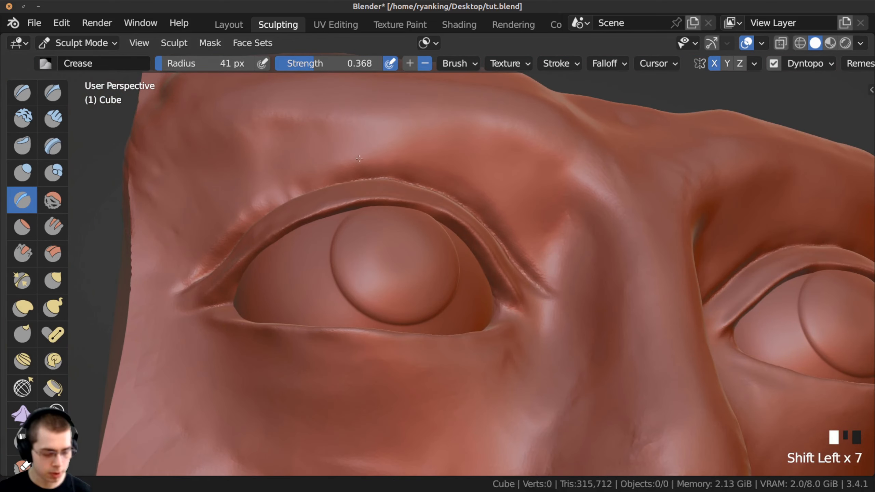
Smooth the skin above the outer half of the upper lid and up toward the brow.
shift+drag(303, 174, 269, 190)
shift+drag(268, 190, 247, 207)
middle_drag(241, 211, 260, 221)
mouse_move(260, 220)
shift+mouse_down()
mouse_move(307, 182)
mouse_move(289, 155)
shift+mouse_up()
shift+drag(289, 149, 278, 128)
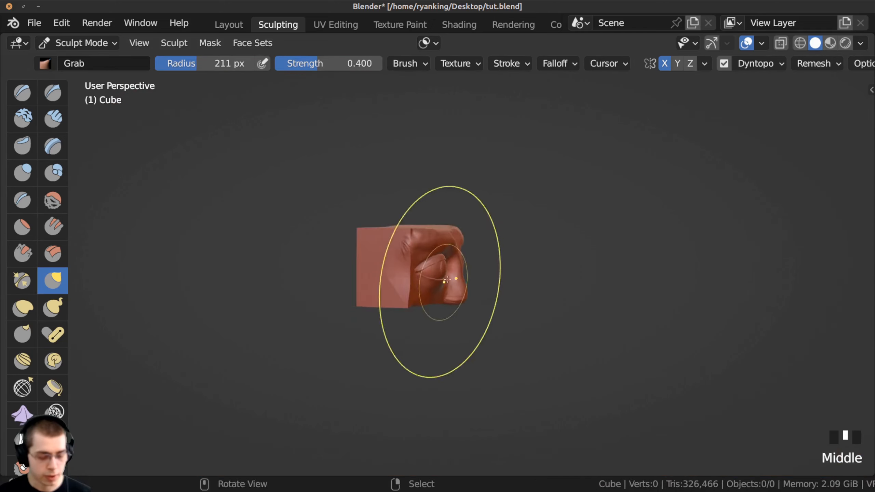
Pull the outer brow forward with a 211 px Grab brush while viewing the face block from above.
mouse_move(440, 274)
middle_down()
mouse_move(424, 262)
mouse_move(434, 245)
mouse_move(416, 146)
mouse_move(424, 207)
mouse_move(416, 283)
mouse_move(417, 262)
middle_up()
middle_drag(416, 262, 399, 299)
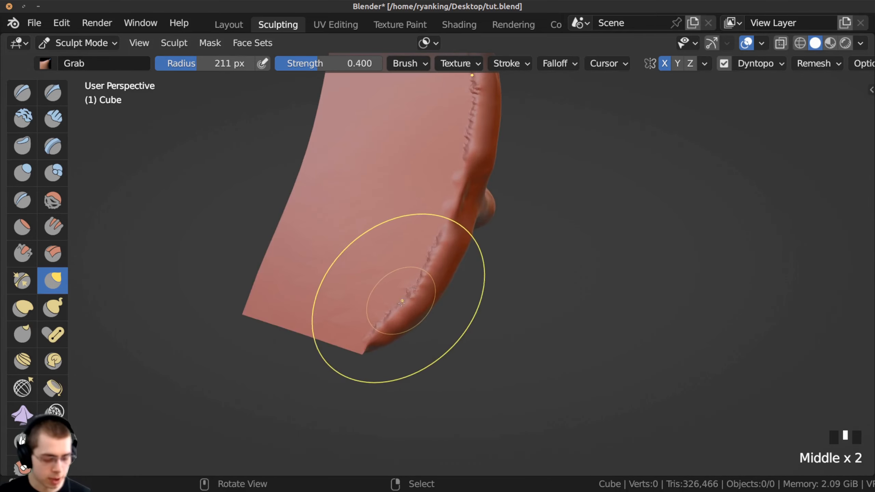
mouse_move(401, 301)
mouse_down()
mouse_move(411, 306)
mouse_move(408, 283)
mouse_move(437, 245)
mouse_up()
click(56, 281)
drag(413, 281, 410, 282)
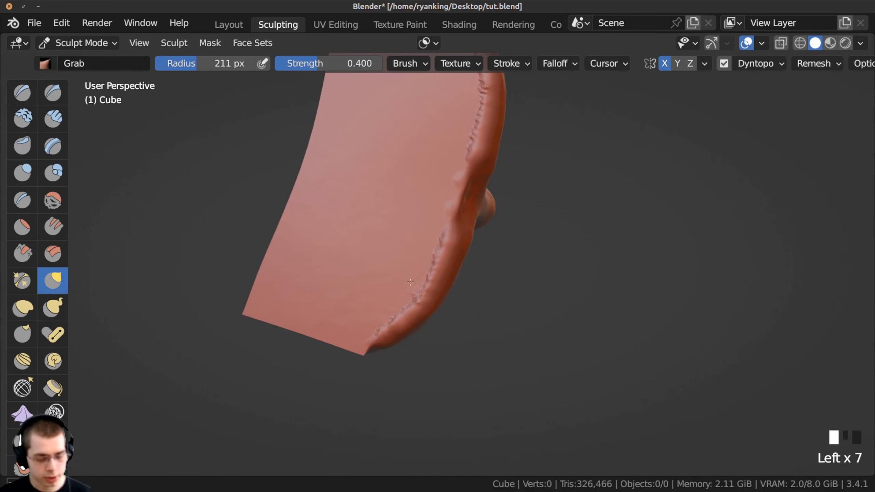
click(397, 297)
Refine the brow and eye area's shape with a few more Grab strokes from other angles.
middle_drag(396, 297, 401, 262)
mouse_move(402, 262)
middle_down()
mouse_move(406, 213)
mouse_move(379, 231)
middle_up()
click(411, 225)
mouse_move(380, 232)
middle_down()
mouse_move(354, 234)
mouse_move(429, 281)
middle_up()
drag(449, 280, 463, 269)
mouse_move(463, 270)
middle_down()
mouse_move(402, 281)
mouse_move(437, 197)
mouse_move(372, 206)
middle_up()
ctrl+middle_drag(372, 207, 372, 165)
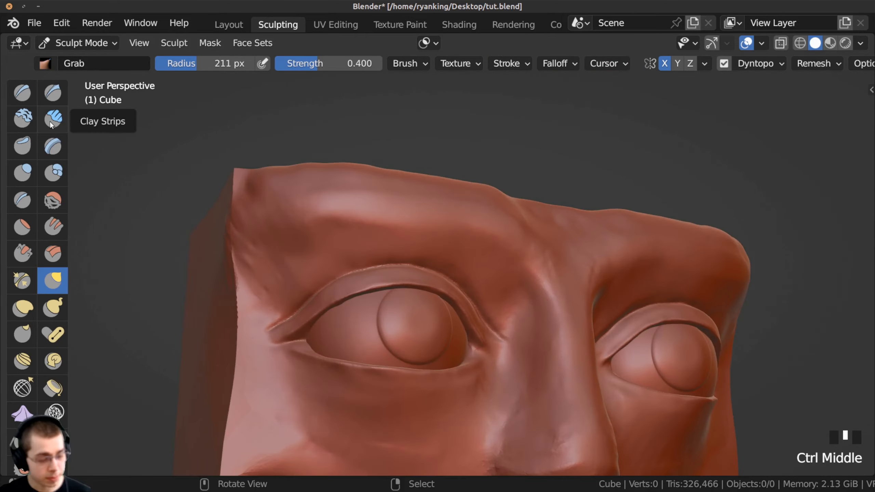
Carve a deeper hollow between the brow and the upper lid with inverted 35 px Clay Strips strokes.
click(51, 119)
mouse_move(445, 251)
middle_down()
mouse_move(445, 241)
mouse_move(506, 245)
middle_up()
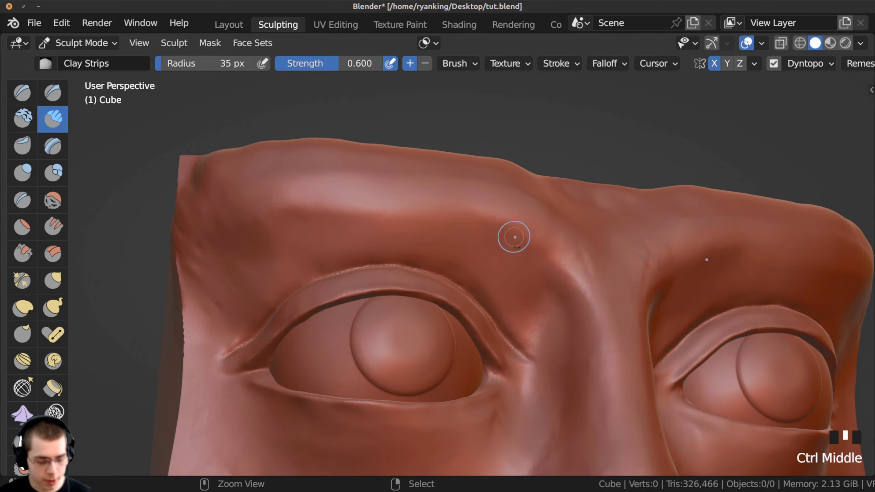
ctrl+drag(514, 237, 507, 223)
mouse_move(503, 242)
ctrl+mouse_down()
mouse_move(494, 224)
mouse_move(479, 221)
ctrl+mouse_up()
ctrl+drag(498, 248, 488, 228)
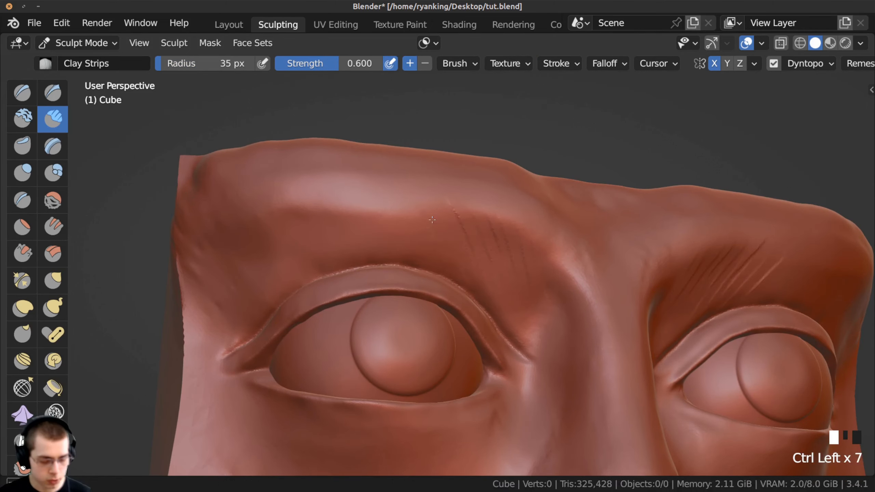
ctrl+drag(396, 250, 386, 203)
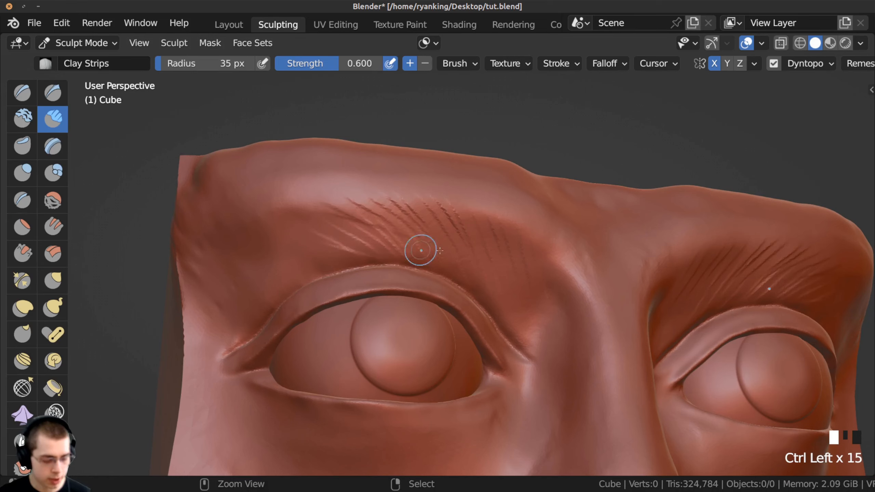
middle_drag(440, 251, 431, 213)
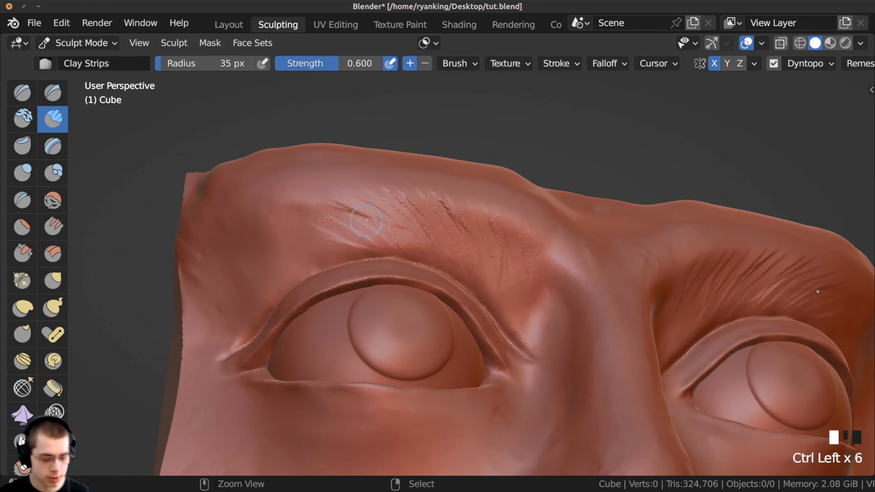
ctrl+drag(365, 238, 355, 211)
ctrl+drag(396, 241, 383, 214)
ctrl+drag(390, 247, 379, 217)
Build up the outer end of the brow near the block's side edge with additive Clay Strips strokes.
middle_drag(344, 221, 297, 194)
drag(298, 219, 274, 186)
drag(315, 190, 289, 162)
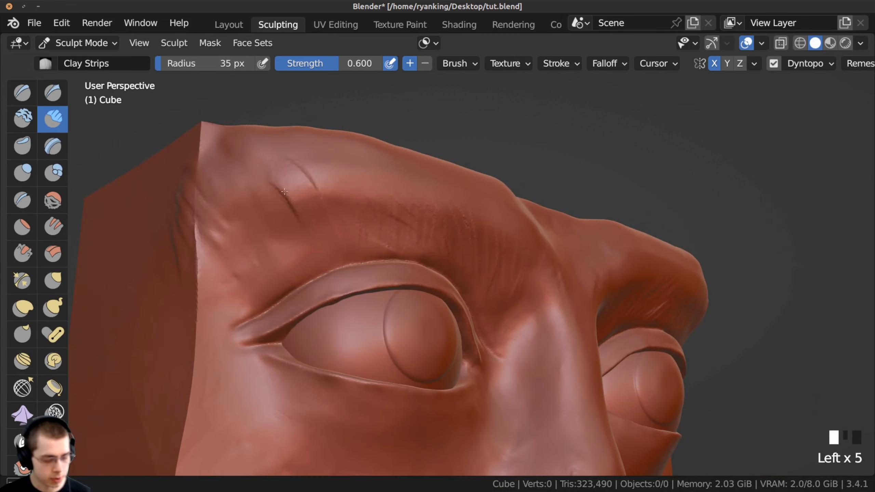
drag(272, 224, 249, 189)
ctrl+middle_drag(250, 192, 254, 210)
drag(290, 255, 259, 227)
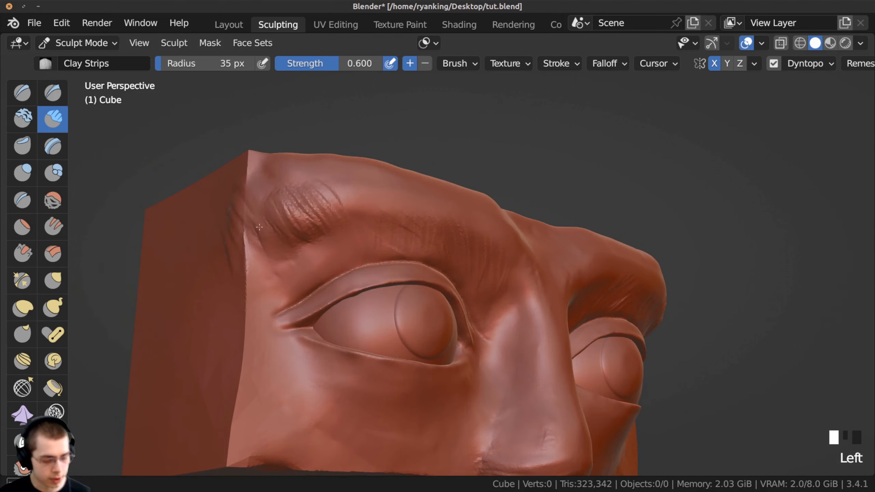
drag(252, 265, 248, 250)
drag(272, 244, 260, 221)
drag(291, 228, 278, 207)
middle_drag(277, 207, 282, 226)
mouse_move(310, 224)
mouse_down()
mouse_move(293, 201)
mouse_move(325, 179)
mouse_up()
drag(359, 212, 340, 193)
Smooth the built-up outer brow and the stroke marks down along the block's side edge.
ctrl+middle_drag(341, 194, 358, 217)
shift+drag(393, 221, 367, 207)
shift+drag(386, 220, 359, 210)
shift+drag(379, 224, 358, 232)
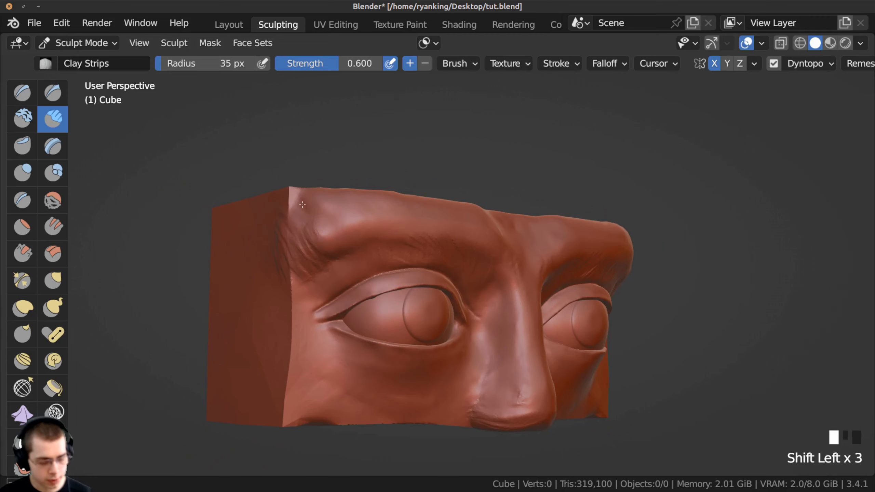
shift+drag(306, 268, 283, 293)
middle_drag(300, 283, 279, 276)
Smooth the carved strokes in the hollow between the brow and the upper lid.
ctrl+middle_drag(327, 276, 336, 234)
shift+drag(424, 238, 414, 224)
middle_drag(424, 224, 389, 233)
shift+drag(389, 232, 407, 231)
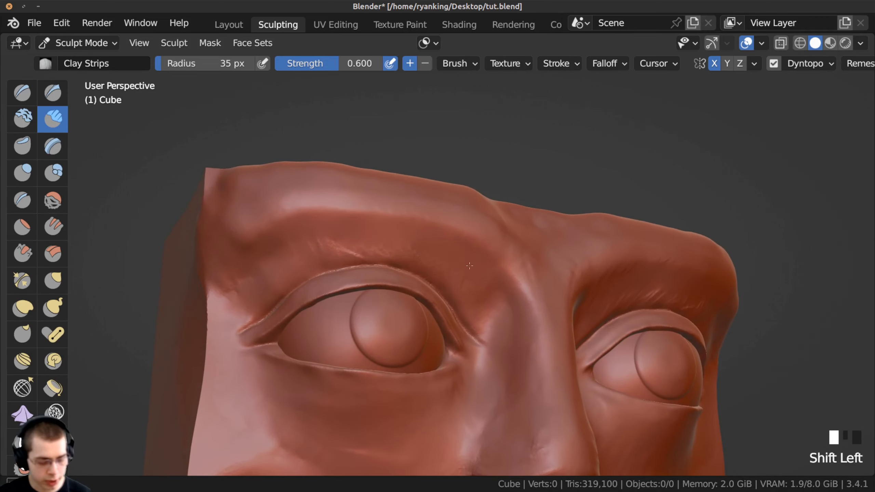
ctrl+shift+middle_drag(407, 231, 448, 229)
shift+drag(448, 229, 456, 230)
middle_drag(456, 231, 396, 232)
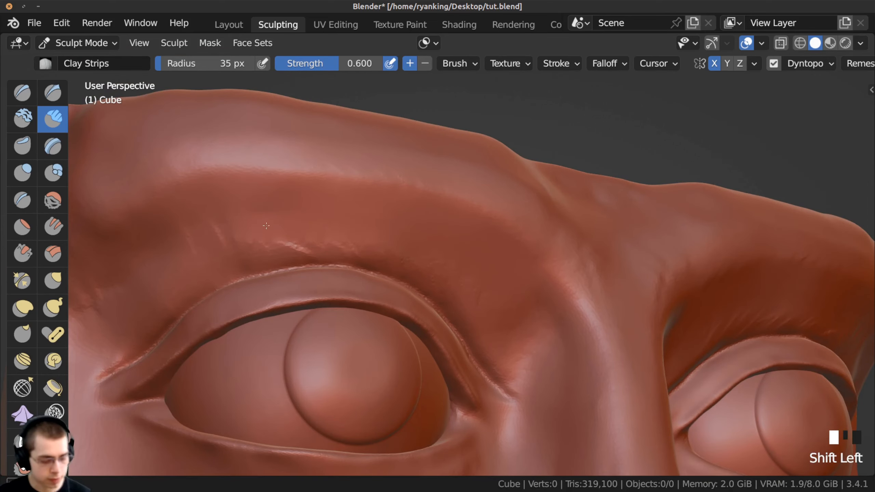
ctrl+middle_drag(266, 225, 254, 235)
shift+drag(254, 235, 326, 241)
mouse_move(326, 241)
ctrl+middle_down()
mouse_move(421, 289)
mouse_move(504, 289)
ctrl+middle_up()
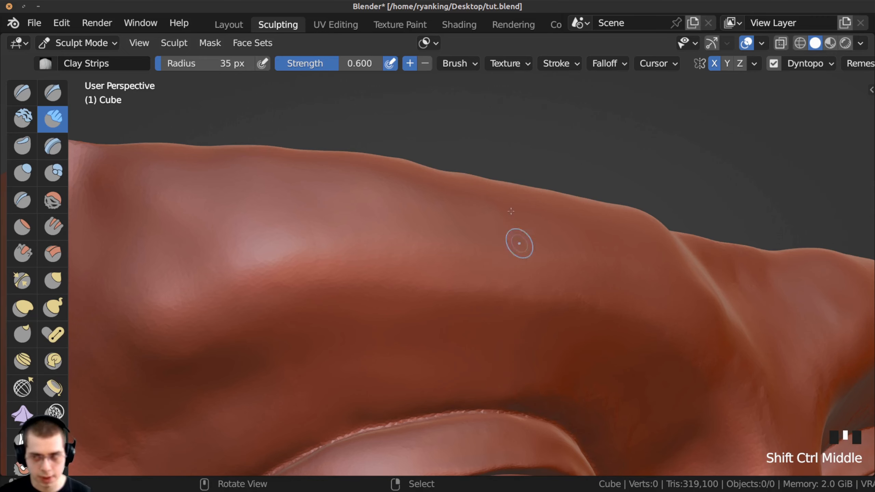
Build up a thin skin fold just above the upper lid crease, following its arc, with Clay Strips strokes.
middle_drag(511, 340, 232, 193)
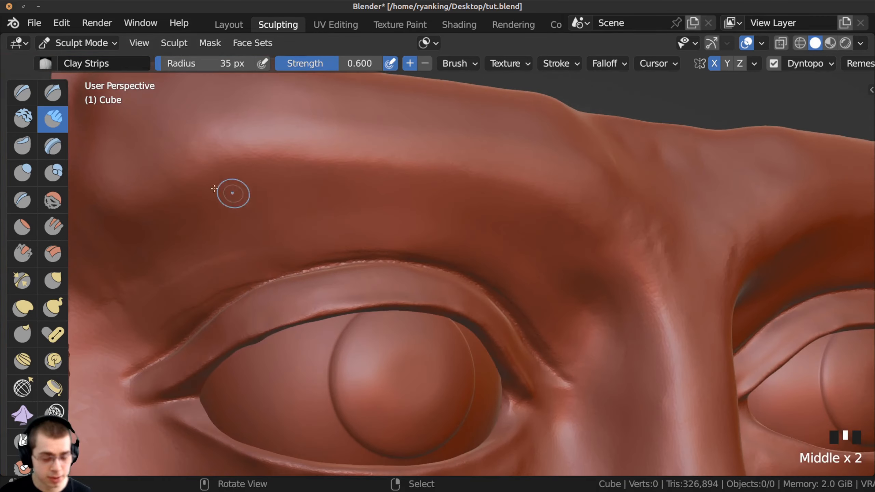
shift+middle_drag(356, 221, 349, 206)
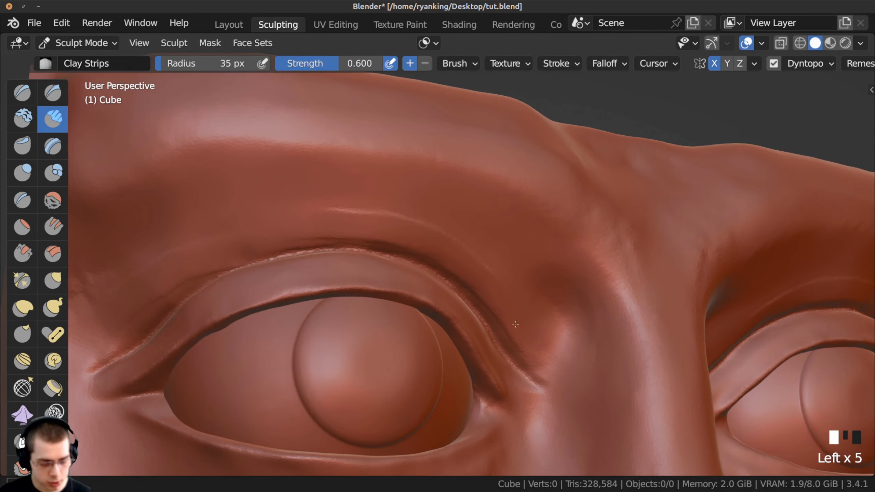
shift+middle_drag(242, 235, 282, 228)
drag(283, 228, 349, 211)
shift+middle_drag(280, 246, 335, 254)
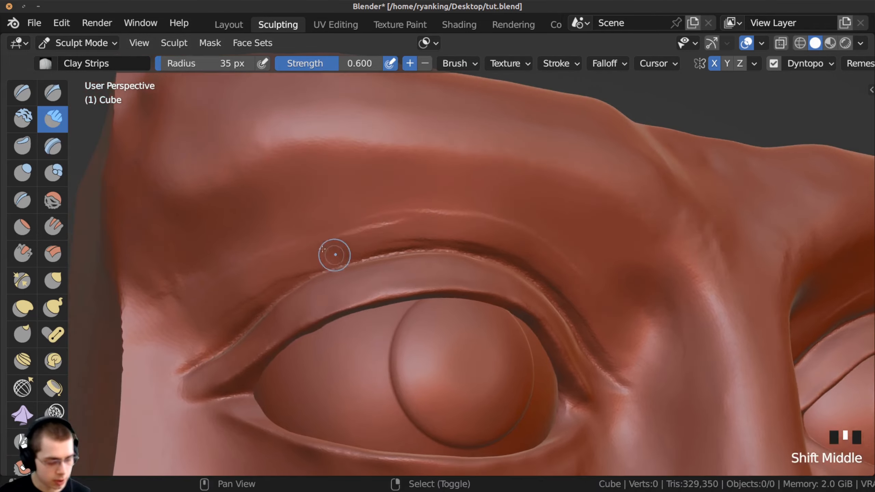
scroll(334, 254, up, 1)
drag(294, 241, 370, 224)
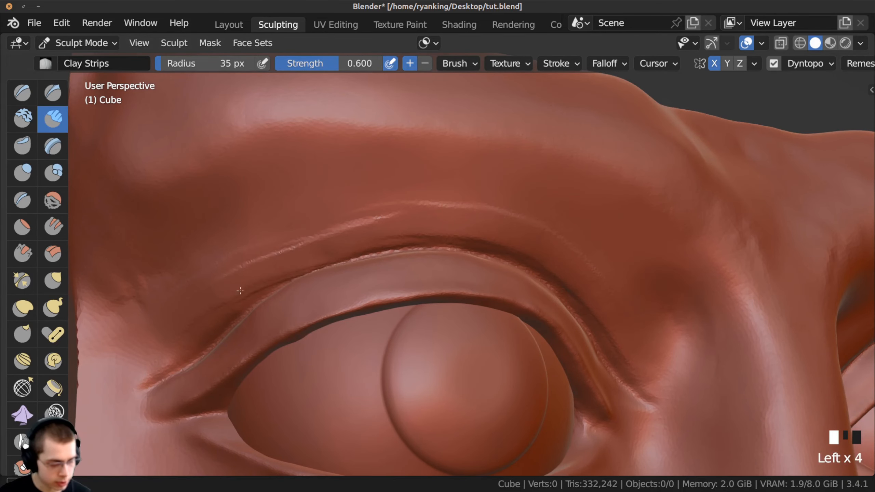
mouse_move(289, 240)
mouse_down()
mouse_move(346, 225)
mouse_move(427, 220)
mouse_up()
mouse_move(507, 236)
shift+middle_down()
mouse_move(450, 235)
mouse_move(359, 192)
shift+middle_up()
click(359, 192)
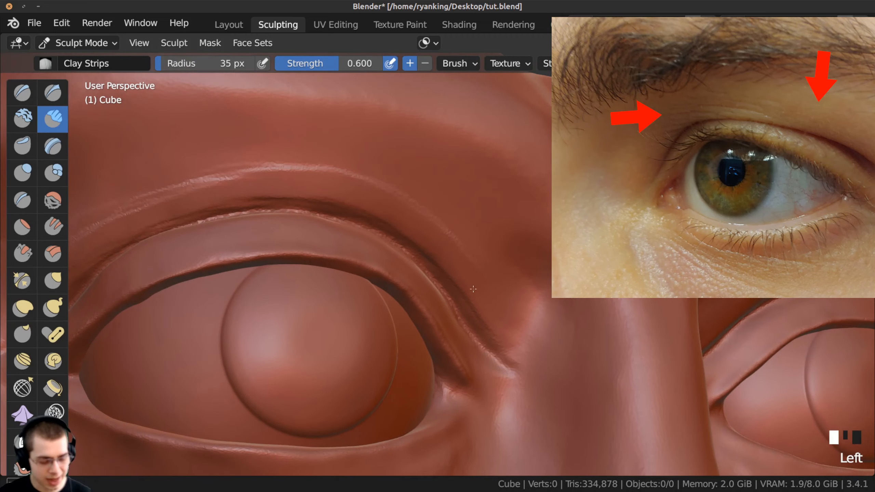
Blend the new skin fold above the middle and inner part of the upper lid into the surrounding skin by smoothing.
ctrl+middle_drag(473, 289, 477, 357)
shift+drag(290, 212, 284, 208)
mouse_move(406, 214)
ctrl+middle_down()
mouse_move(333, 198)
mouse_move(337, 185)
ctrl+middle_up()
shift+drag(337, 185, 435, 229)
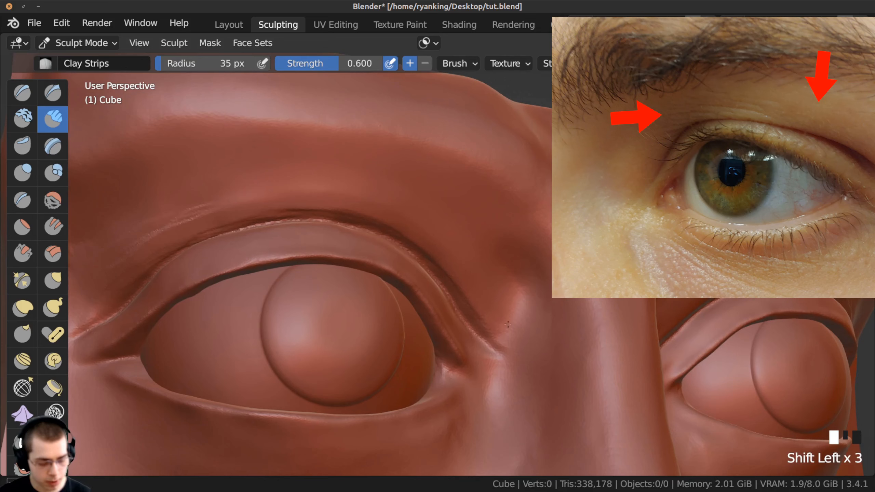
shift+middle_drag(340, 185, 258, 205)
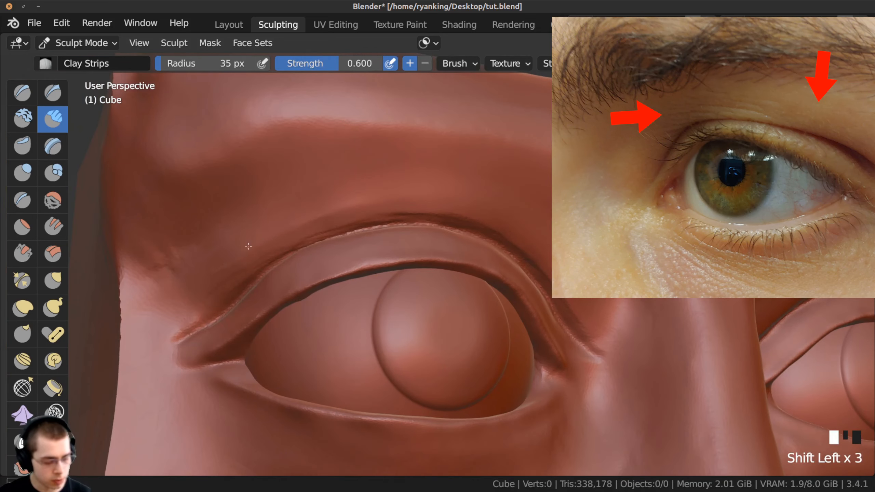
Smooth the skin above the outer half of the upper lid and beside the outer eye corner.
mouse_move(330, 210)
middle_down()
mouse_move(361, 232)
mouse_move(340, 269)
mouse_move(282, 254)
middle_up()
shift+drag(282, 254, 262, 253)
middle_drag(262, 254, 250, 227)
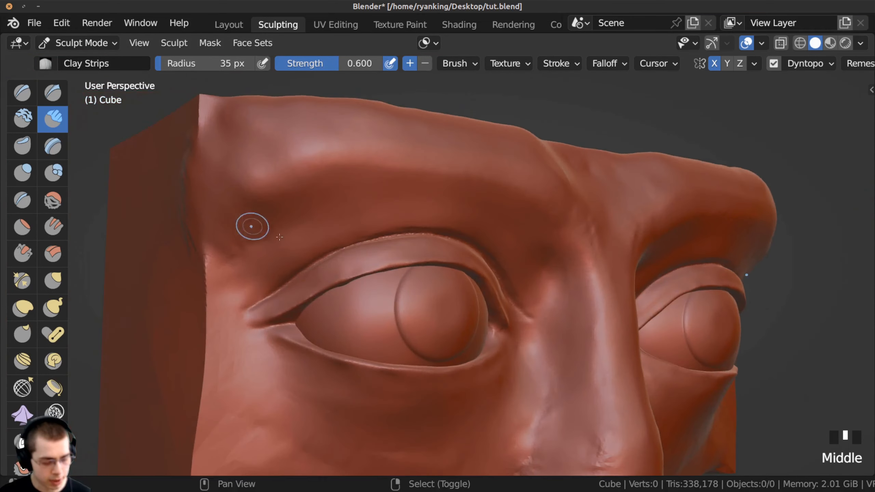
shift+drag(250, 227, 232, 265)
Deepen the upper lid's fold line from the middle to the inner eye corner with the 41 px Crease brush.
middle_drag(231, 264, 278, 220)
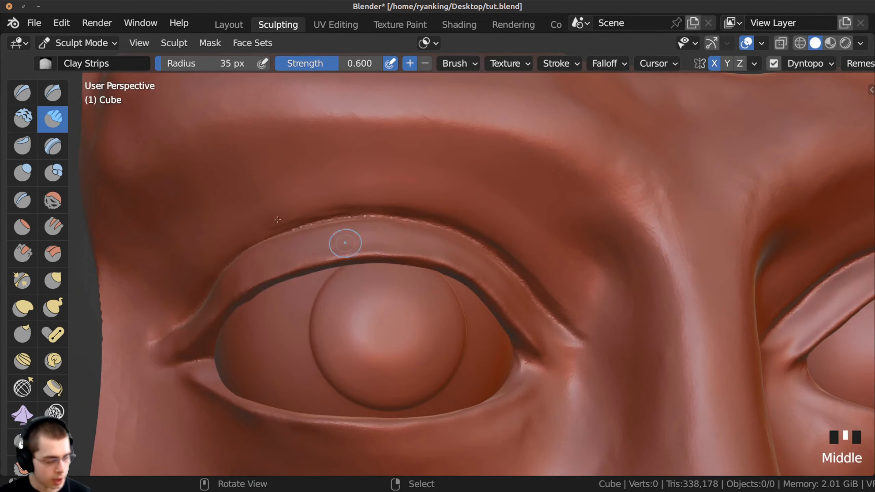
click(22, 200)
mouse_move(341, 227)
ctrl+middle_down()
mouse_move(344, 209)
mouse_move(387, 255)
ctrl+middle_up()
drag(365, 255, 399, 259)
mouse_move(299, 256)
mouse_down()
mouse_move(430, 265)
mouse_move(525, 325)
mouse_up()
drag(496, 299, 537, 336)
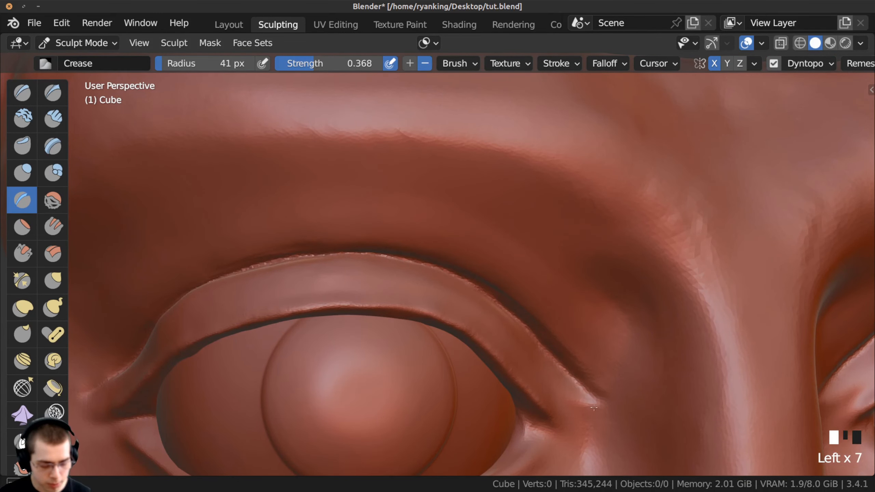
Smooth the jagged rim of the upper lid crease from the inner corner across to the outer corner.
ctrl+middle_drag(485, 316, 480, 292)
shift+drag(389, 259, 446, 275)
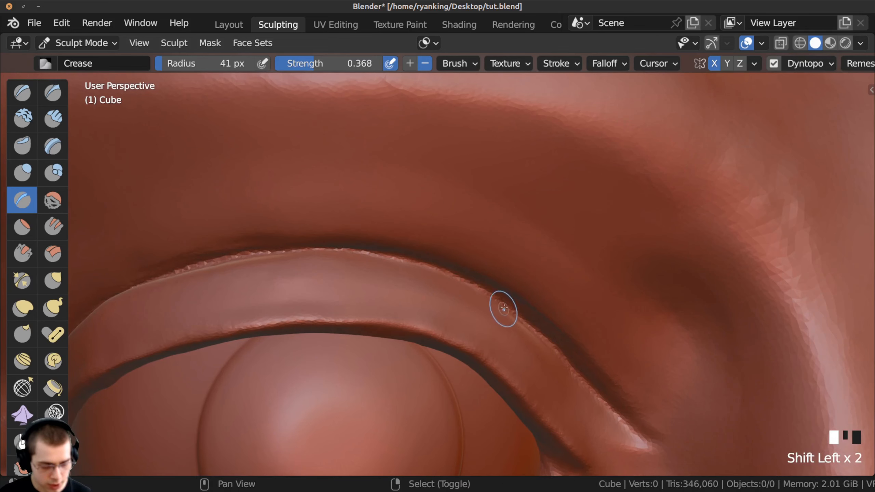
shift+drag(504, 308, 536, 329)
shift+drag(514, 313, 588, 388)
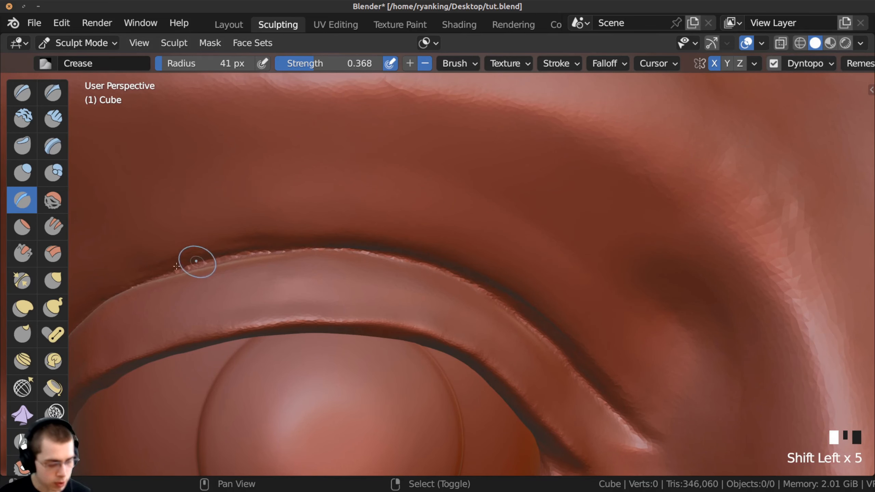
shift+middle_drag(197, 261, 247, 243)
shift+drag(248, 243, 178, 266)
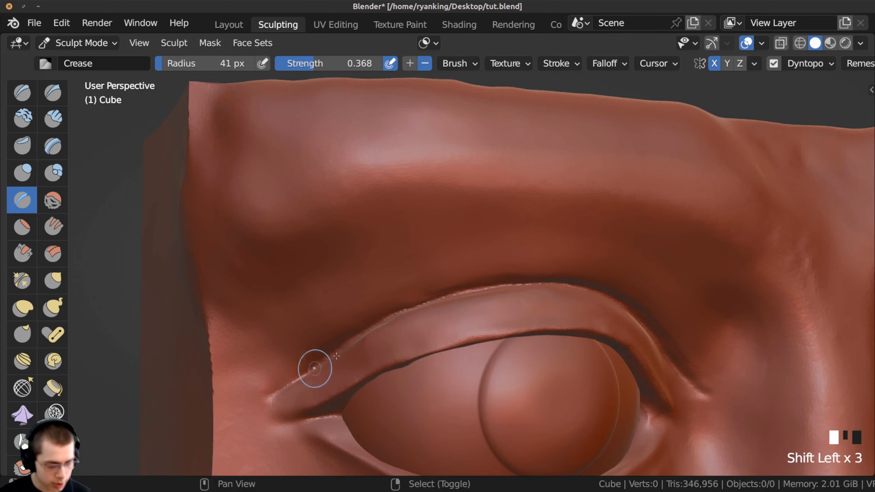
shift+drag(315, 369, 383, 323)
shift+drag(393, 315, 449, 289)
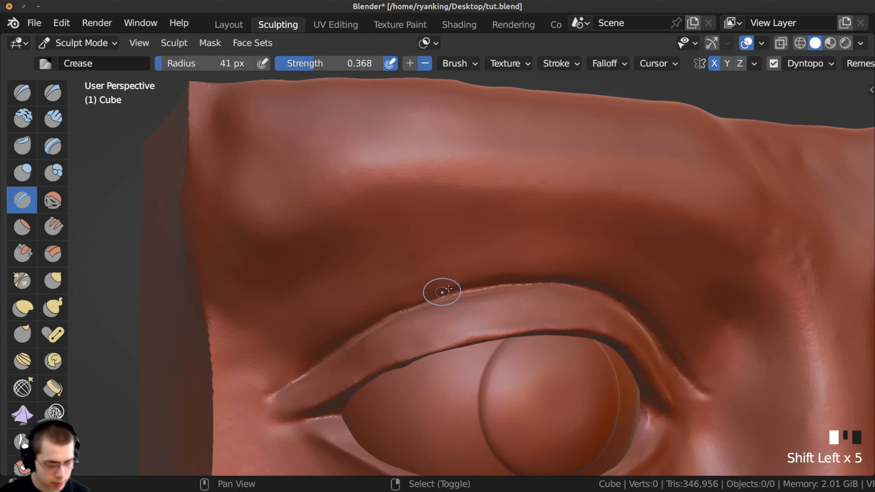
Adjust the tip of the nose with the 211 px Grab brush while viewing the face block from above.
middle_drag(448, 289, 353, 192)
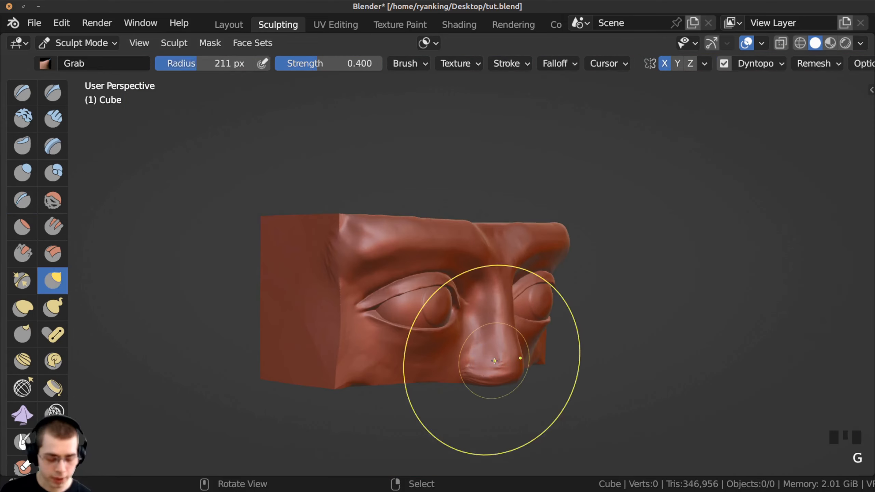
mouse_move(464, 352)
middle_down()
mouse_move(417, 389)
mouse_move(338, 393)
mouse_move(417, 372)
mouse_move(446, 352)
middle_up()
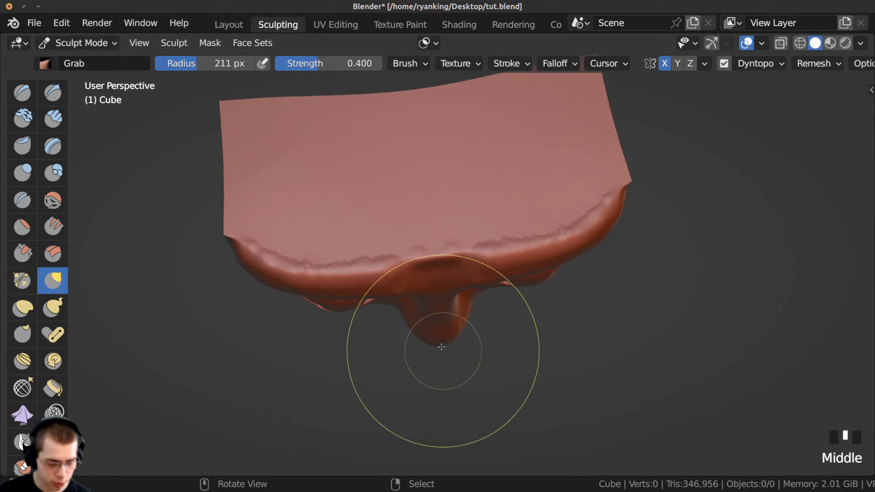
drag(442, 347, 432, 361)
middle_drag(432, 361, 426, 350)
drag(426, 350, 424, 347)
mouse_move(424, 348)
middle_down()
mouse_move(437, 321)
mouse_move(432, 295)
middle_up()
Adjust the brow's front contour and the bridge of the nose with short Grab strokes.
middle_drag(352, 317, 312, 257)
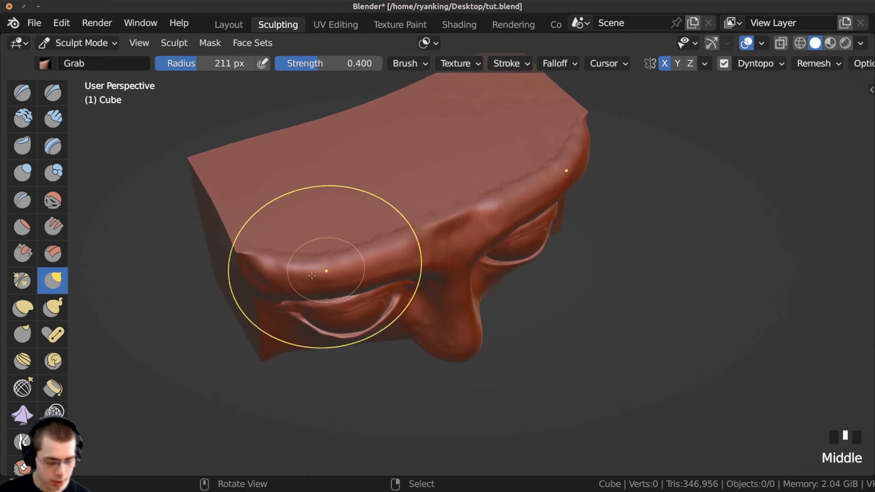
drag(312, 256, 320, 265)
middle_drag(320, 266, 472, 193)
drag(472, 193, 482, 195)
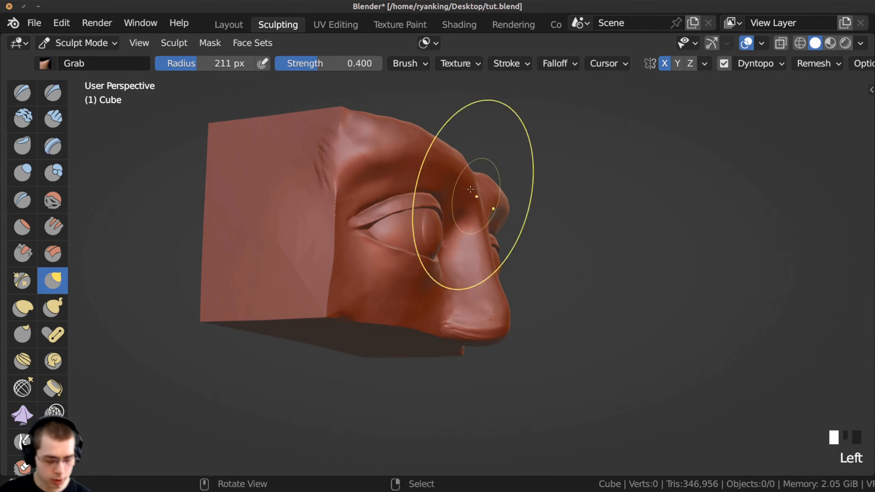
Reshape the outer side and cheek area of the face block with short Grab strokes from several angles.
mouse_move(482, 195)
middle_down()
mouse_move(342, 248)
mouse_move(319, 286)
mouse_move(348, 313)
middle_up()
mouse_move(404, 323)
middle_down()
mouse_move(397, 339)
mouse_move(319, 227)
mouse_move(453, 211)
mouse_move(371, 297)
middle_up()
drag(351, 289, 366, 293)
drag(363, 292, 372, 295)
drag(368, 294, 378, 295)
middle_drag(377, 295, 420, 289)
drag(420, 289, 410, 283)
drag(415, 286, 405, 280)
drag(411, 284, 396, 276)
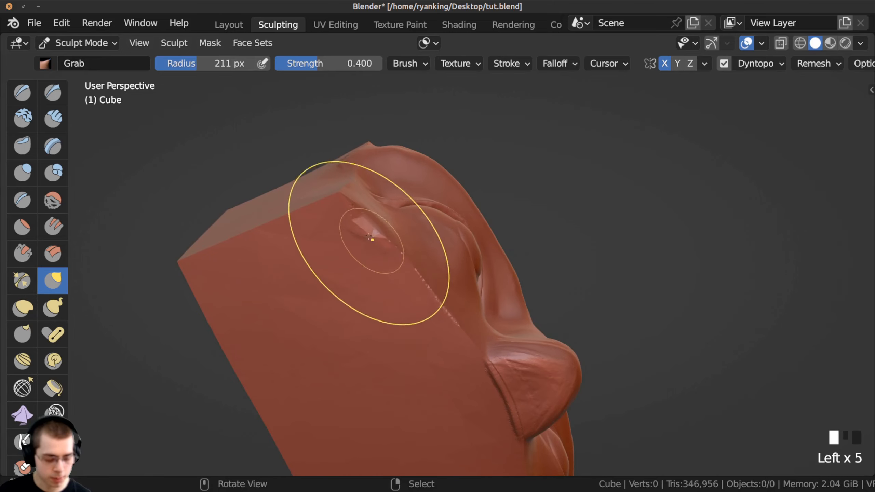
Refine the lower cheek's contour along the block's bottom edge with Grab strokes from below.
drag(369, 237, 380, 271)
drag(380, 271, 396, 276)
drag(403, 278, 416, 284)
middle_drag(416, 284, 377, 334)
drag(377, 334, 406, 324)
drag(421, 328, 452, 329)
drag(445, 342, 432, 364)
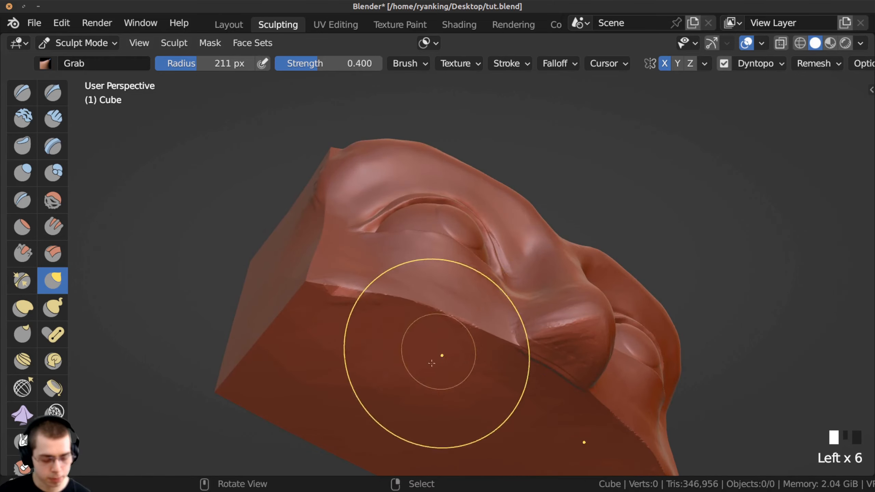
Build up the lower cheek from beside the nose to the block's outer edge with 35 px Clay Strips strokes.
mouse_move(432, 363)
middle_down()
mouse_move(352, 343)
mouse_move(310, 293)
middle_up()
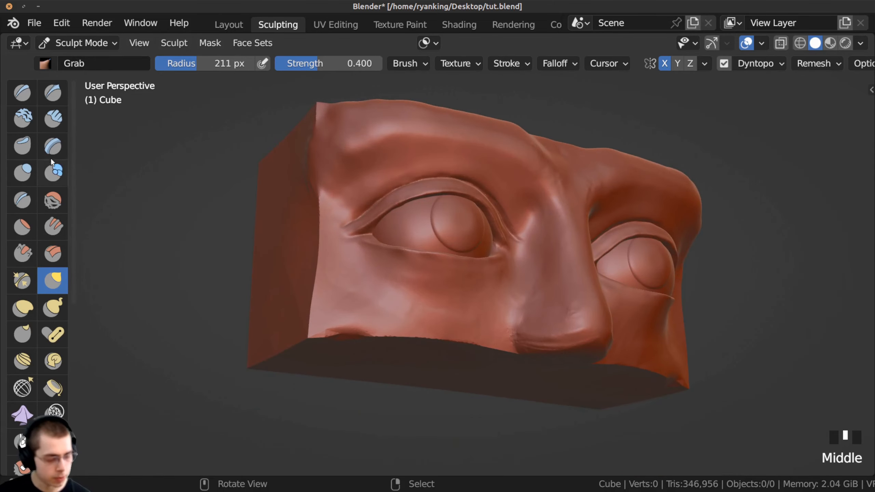
click(52, 126)
scroll(483, 360, up, 2)
drag(482, 360, 486, 357)
drag(475, 345, 488, 356)
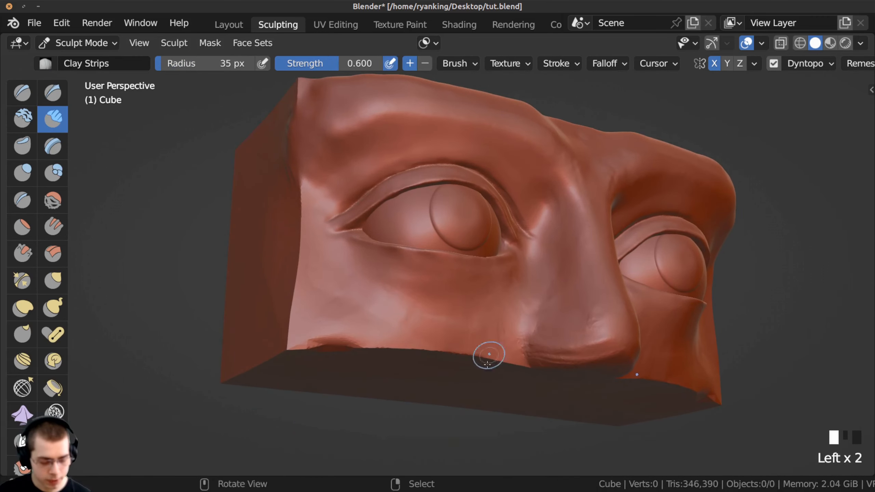
scroll(488, 356, up, 1)
drag(484, 326, 496, 362)
drag(477, 329, 482, 360)
drag(469, 330, 436, 357)
mouse_move(406, 330)
mouse_down()
mouse_move(413, 354)
mouse_move(405, 355)
mouse_up()
drag(384, 324, 398, 350)
drag(365, 313, 382, 348)
mouse_move(355, 319)
mouse_down()
mouse_move(369, 350)
mouse_move(346, 350)
mouse_up()
drag(324, 322, 327, 348)
drag(298, 301, 288, 339)
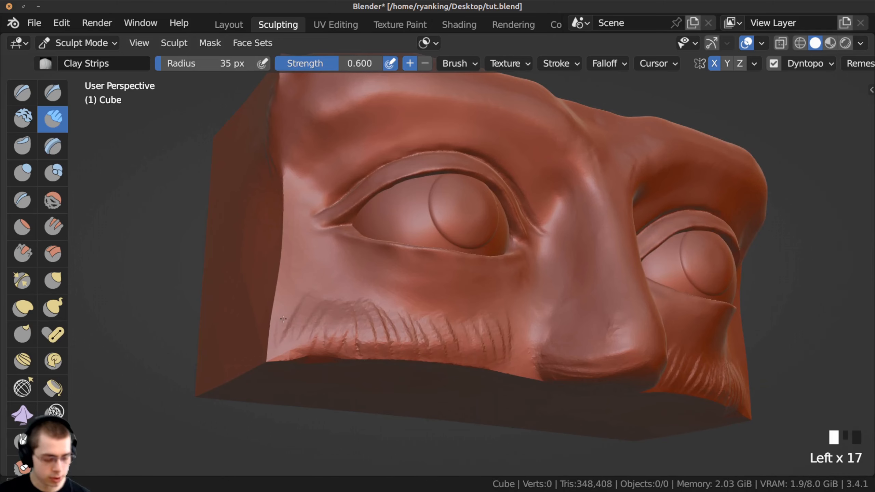
Continue building up the lower cheek and the underside along its bottom edge with 35 px Clay Strips strokes.
drag(275, 287, 270, 331)
drag(288, 292, 280, 335)
drag(504, 330, 500, 359)
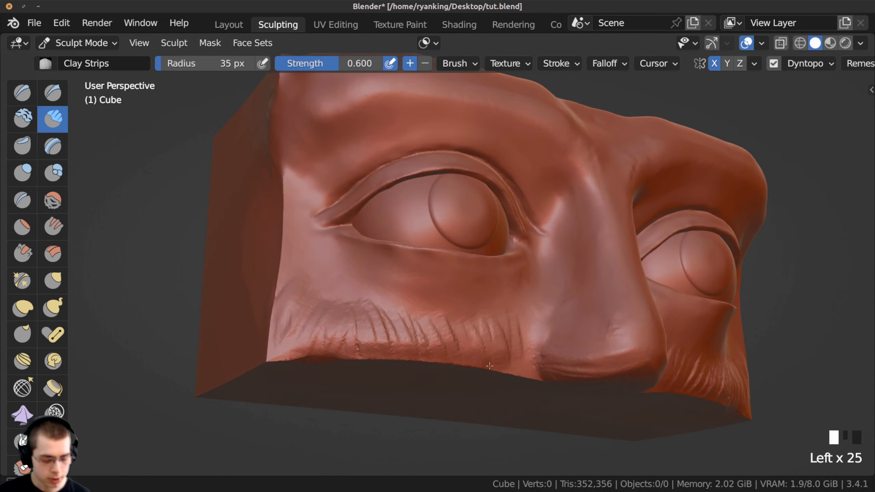
drag(458, 321, 446, 355)
drag(414, 325, 400, 369)
drag(365, 331, 352, 345)
mouse_move(344, 356)
middle_down()
mouse_move(434, 312)
mouse_move(426, 309)
mouse_move(496, 264)
middle_up()
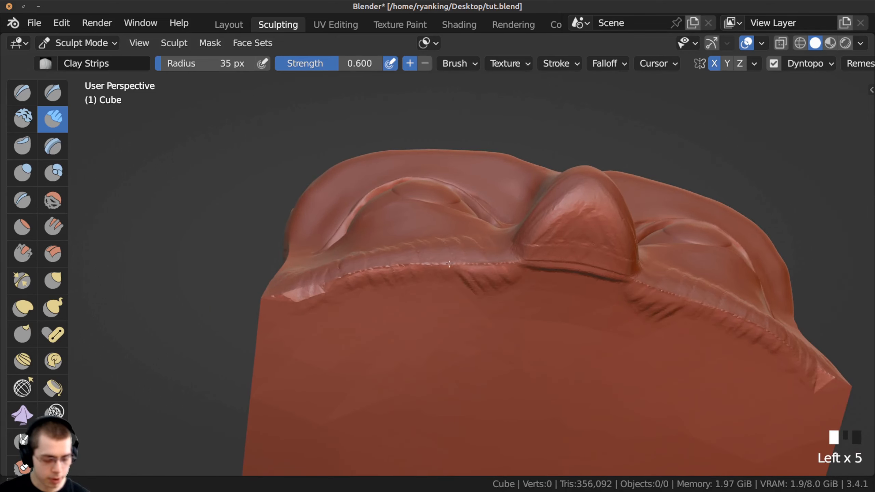
drag(393, 304, 342, 293)
middle_drag(342, 293, 362, 264)
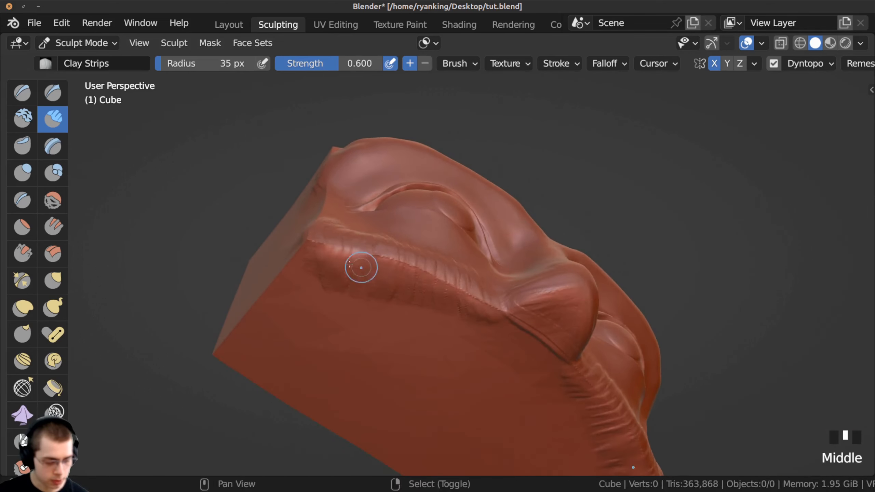
Smooth the clay strokes along the block's lower edge and across the lower cheek.
shift+drag(361, 264, 397, 281)
shift+drag(406, 286, 428, 298)
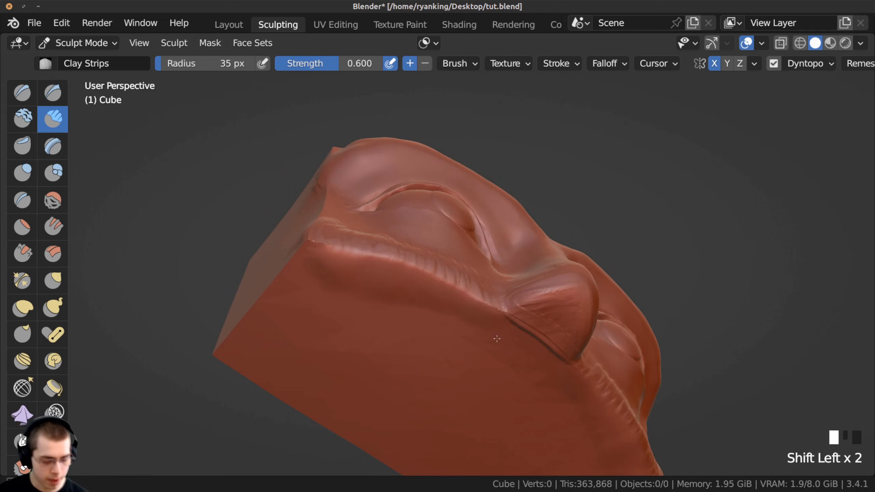
middle_drag(322, 289, 349, 296)
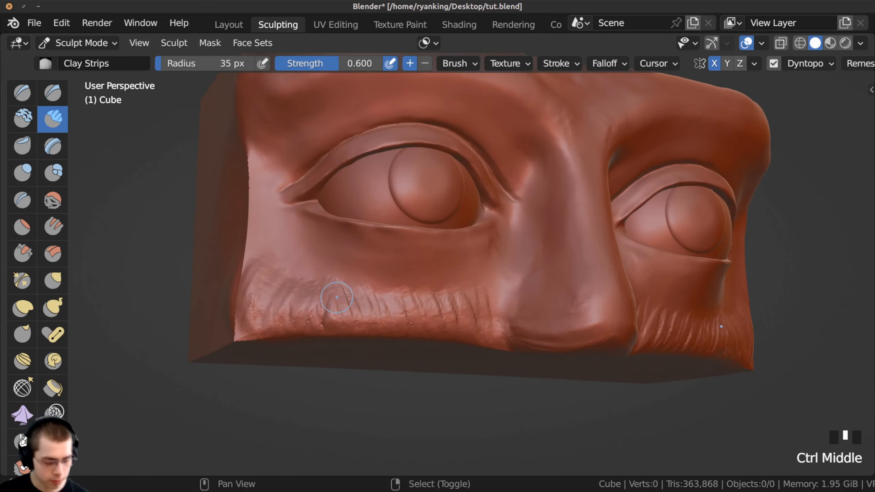
shift+drag(349, 295, 398, 302)
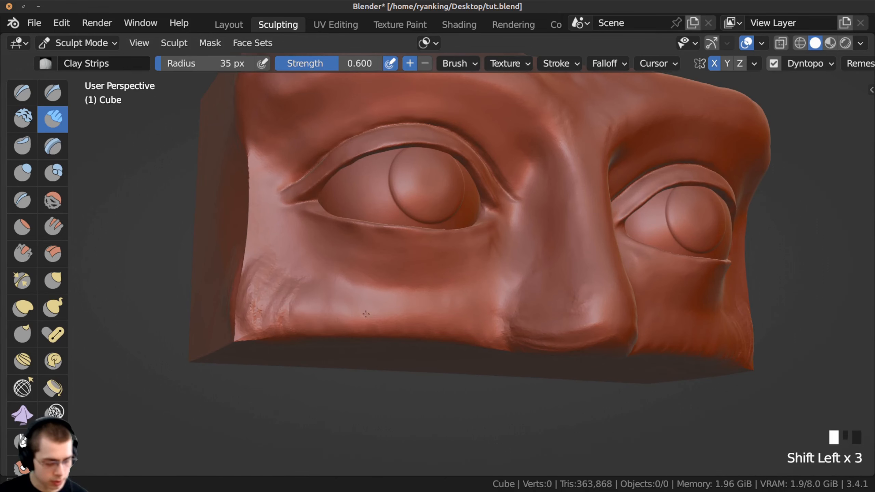
Build up the outer cheek near the block's side corner with Clay Strips strokes and smooth them.
mouse_move(314, 334)
mouse_down()
mouse_move(285, 328)
mouse_move(280, 309)
mouse_up()
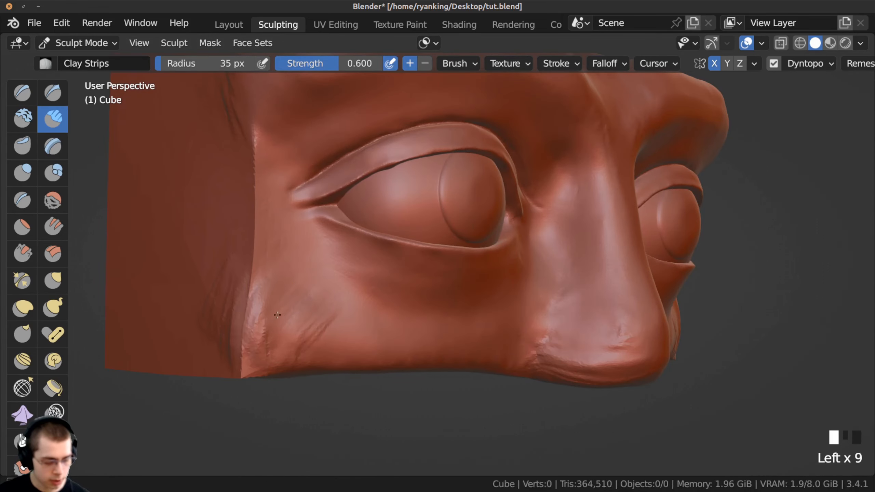
drag(280, 309, 284, 299)
mouse_move(284, 299)
mouse_down()
mouse_move(288, 290)
mouse_move(258, 293)
mouse_up()
drag(257, 294, 255, 288)
drag(254, 289, 251, 283)
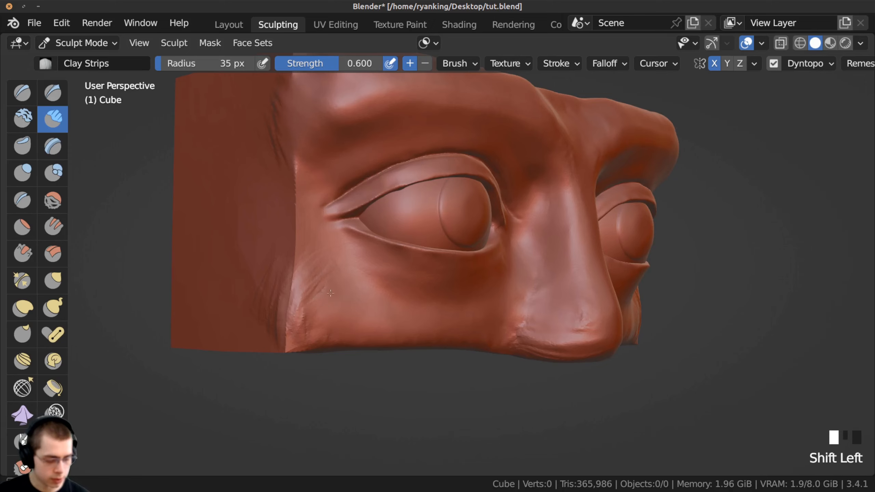
shift+drag(315, 247, 293, 317)
Build up the block's vertical side edge beside the outer eye corner with 35 px Clay Strips strokes.
mouse_move(293, 317)
middle_down()
mouse_move(295, 263)
mouse_move(338, 277)
mouse_move(297, 196)
mouse_move(351, 268)
mouse_move(317, 316)
middle_up()
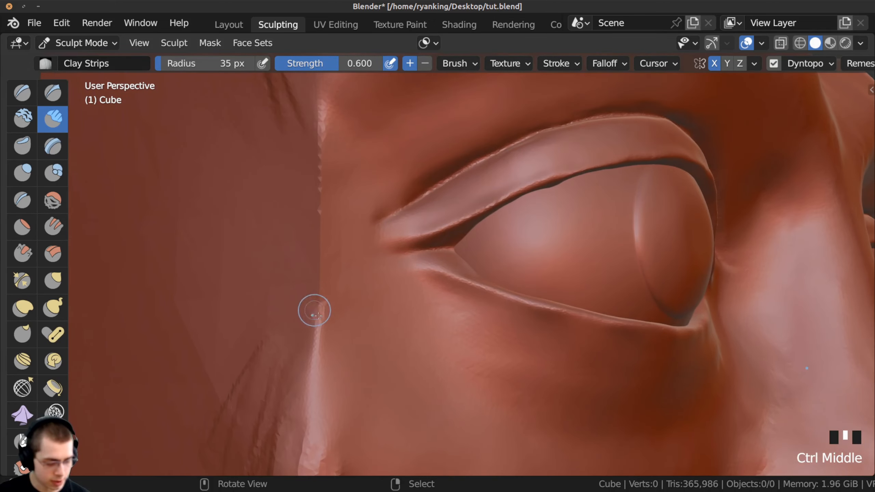
drag(320, 138, 317, 170)
ctrl+middle_drag(316, 170, 286, 145)
drag(286, 145, 271, 202)
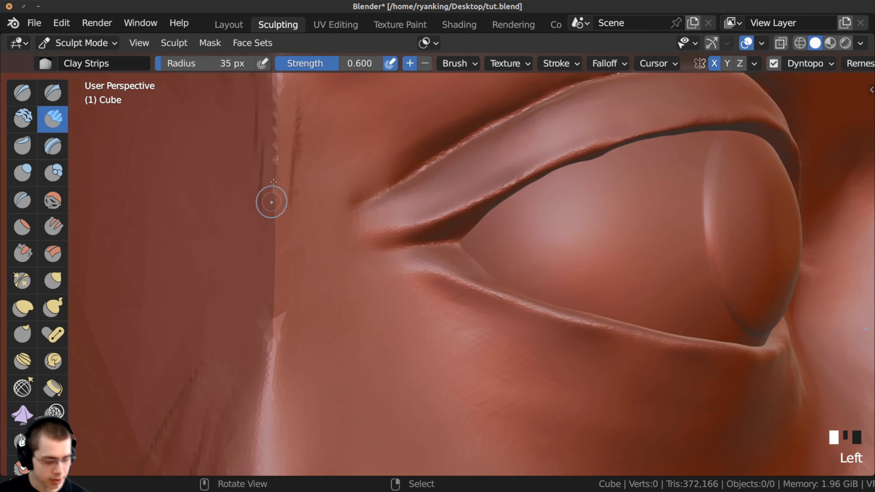
click(275, 202)
click(276, 206)
click(277, 209)
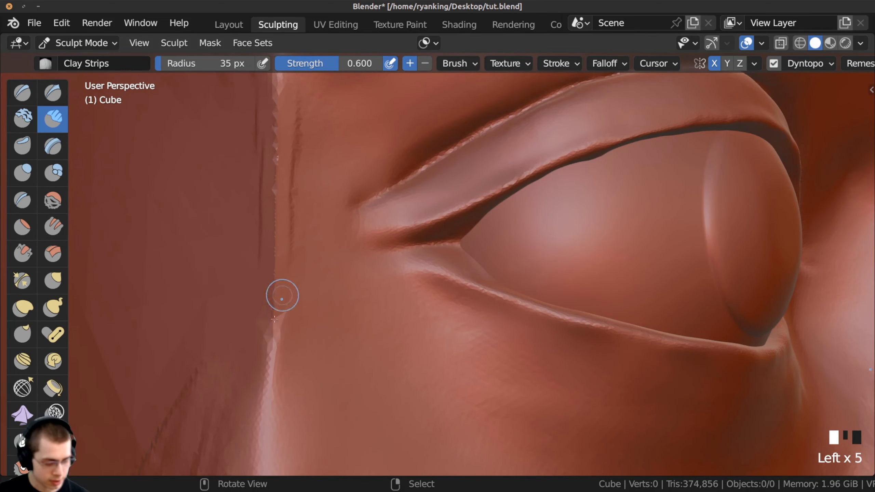
click(273, 250)
click(270, 361)
click(270, 361)
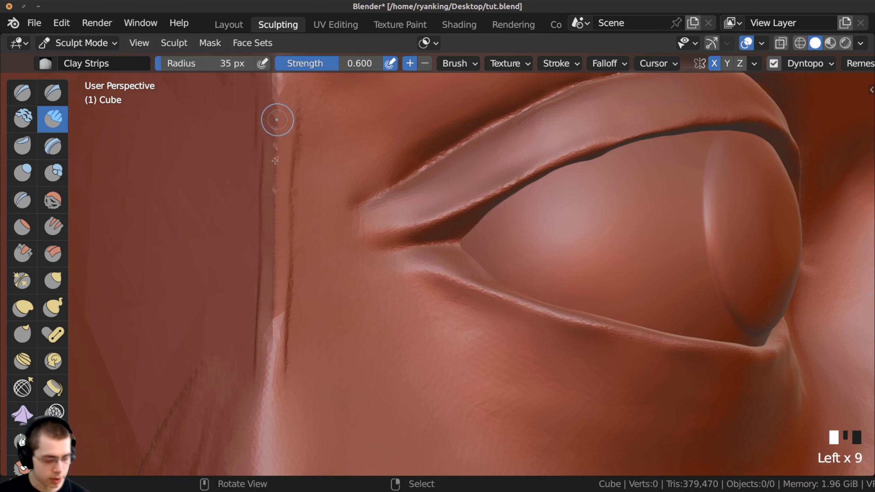
Smooth the strokes along the vertical side edge beside the eye.
middle_drag(283, 224, 252, 259)
shift+drag(261, 114, 259, 173)
shift+drag(260, 148, 259, 237)
mouse_move(257, 321)
shift+mouse_down()
mouse_move(265, 207)
mouse_move(257, 427)
shift+mouse_up()
mouse_move(257, 427)
shift+mouse_down()
mouse_move(269, 286)
mouse_move(256, 406)
shift+mouse_up()
Smooth the underside of the nose and its transition into the block's bottom face.
mouse_move(256, 407)
middle_down()
mouse_move(342, 344)
mouse_move(400, 245)
middle_up()
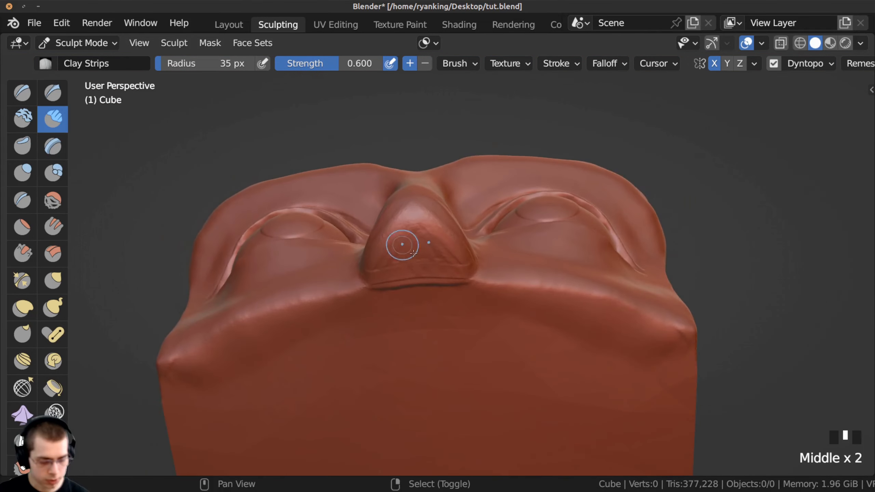
shift+drag(401, 245, 414, 257)
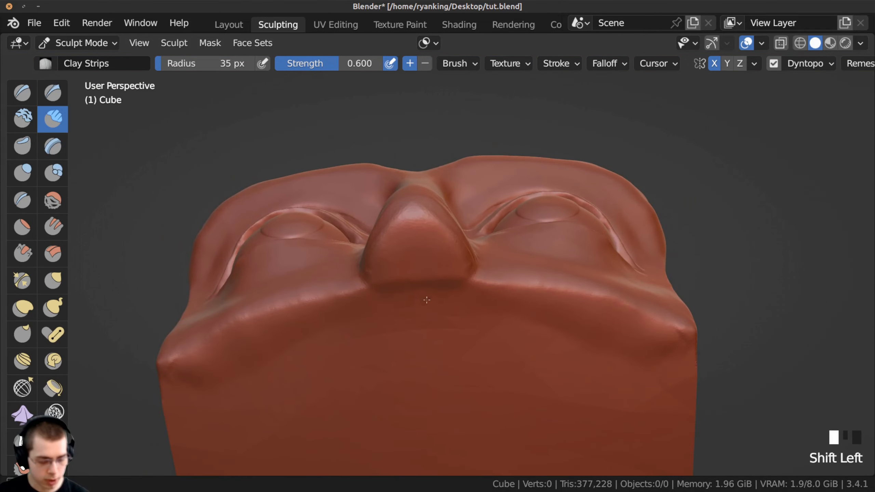
shift+drag(427, 300, 419, 305)
middle_drag(419, 305, 405, 317)
shift+drag(405, 317, 410, 316)
middle_drag(410, 316, 490, 328)
Smooth the area between the inner brow and the side of the nose.
mouse_move(490, 327)
shift+middle_down()
mouse_move(419, 266)
mouse_move(410, 220)
shift+middle_up()
shift+drag(410, 220, 390, 141)
shift+drag(389, 141, 367, 220)
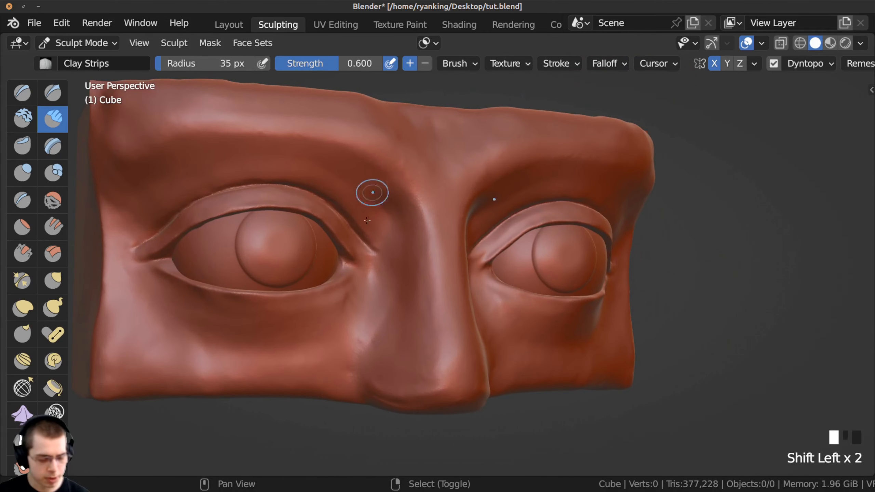
Raise a ridge from the inner brow down the side of the nose bridge using the inverted 41 px Crease brush.
click(21, 201)
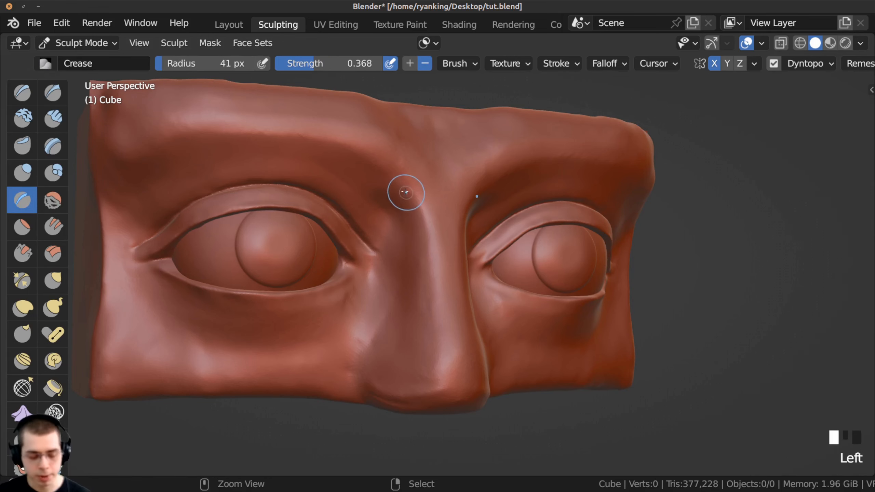
mouse_move(404, 192)
ctrl+mouse_down()
mouse_move(428, 304)
mouse_move(423, 322)
ctrl+mouse_up()
ctrl+drag(420, 311, 389, 184)
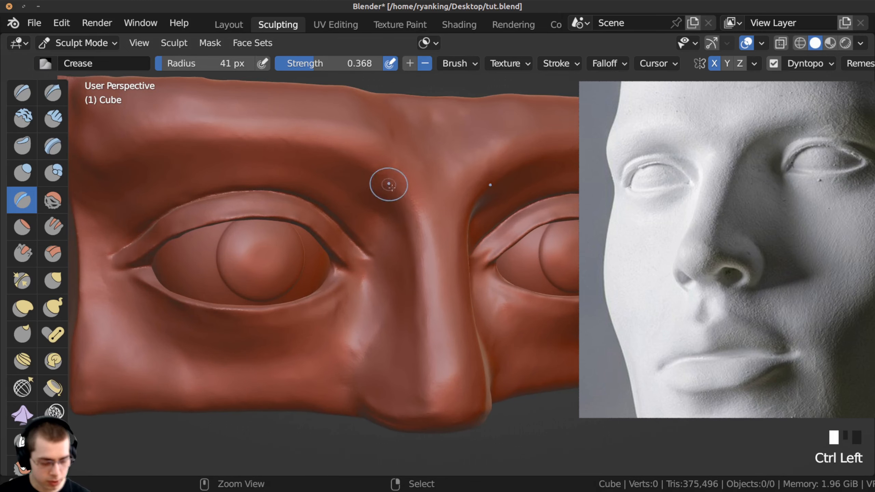
ctrl+drag(425, 332, 425, 320)
ctrl+middle_drag(427, 414, 426, 336)
mouse_move(426, 336)
ctrl+mouse_down()
mouse_move(430, 355)
mouse_move(428, 268)
ctrl+mouse_up()
Soften the ridge along the side of the nose bridge with smoothing strokes from the brow to the tip.
middle_drag(423, 317, 500, 346)
shift+drag(433, 177, 458, 283)
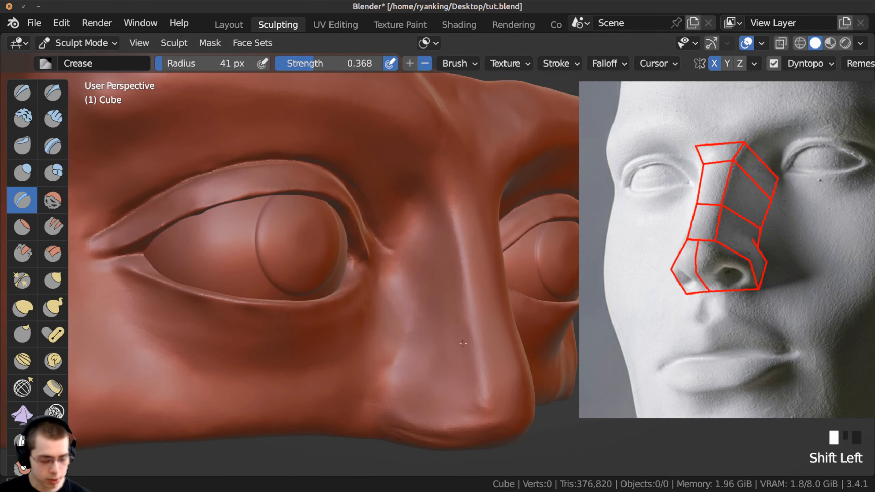
shift+drag(438, 194, 453, 256)
shift+drag(460, 360, 482, 406)
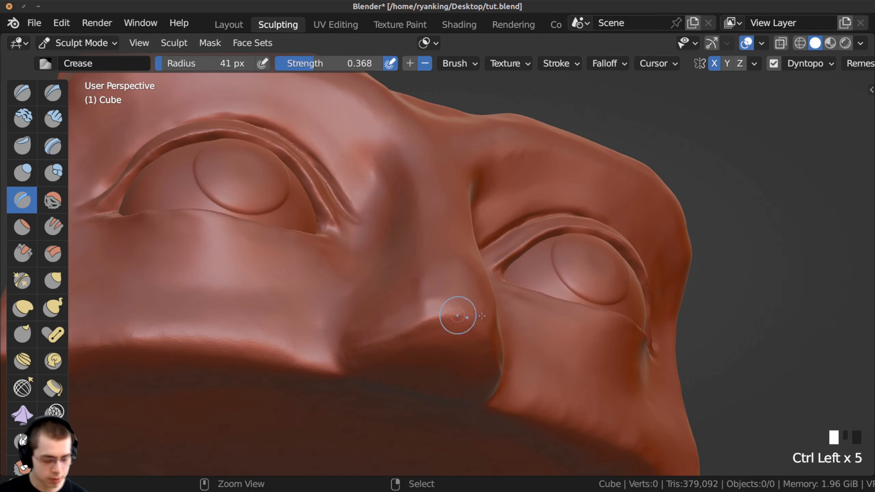
Sharpen the bottom edge of the nose and its junction with the cheek using inverted Crease strokes.
middle_drag(481, 316, 508, 348)
ctrl+drag(446, 324, 472, 324)
ctrl+drag(430, 334, 454, 324)
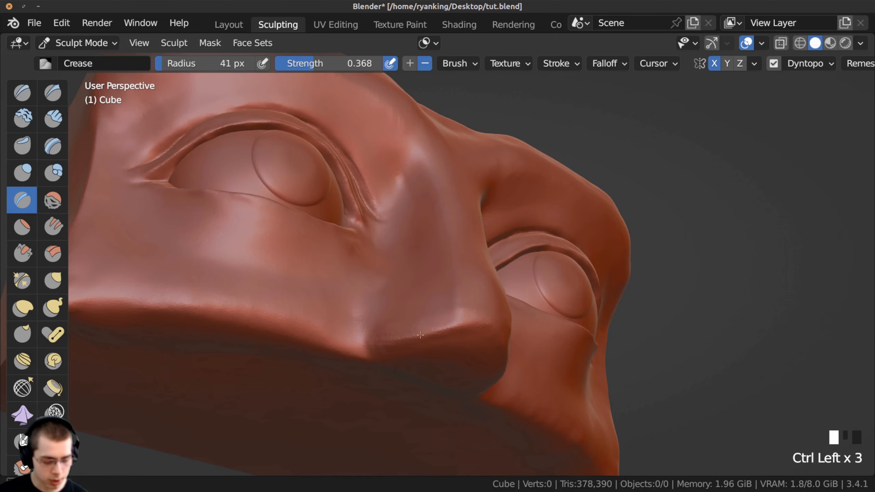
ctrl+drag(352, 347, 349, 357)
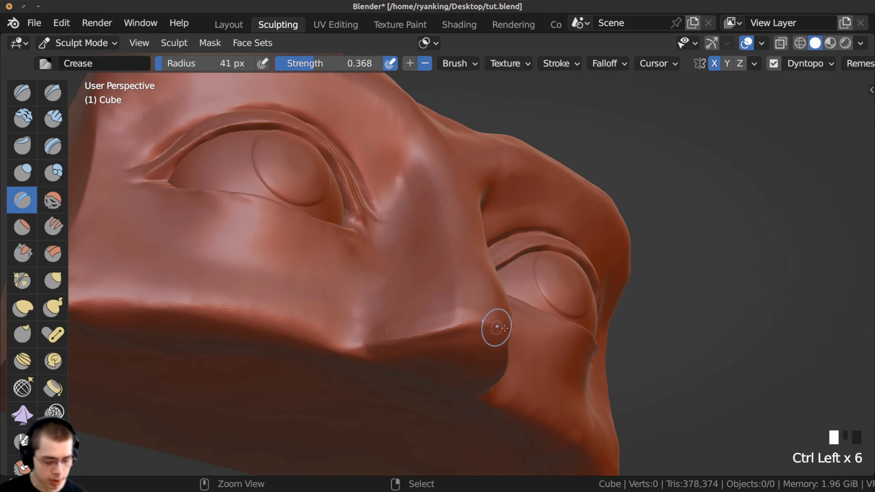
ctrl+drag(468, 328, 431, 334)
ctrl+drag(362, 346, 337, 349)
ctrl+drag(344, 348, 311, 341)
Sharpen the cheek's bottom edge with inverted Crease strokes and save the file.
mouse_move(241, 291)
ctrl+middle_down()
mouse_move(234, 311)
mouse_move(242, 293)
ctrl+middle_up()
mouse_move(211, 267)
ctrl+mouse_down()
mouse_move(322, 292)
mouse_move(261, 266)
ctrl+mouse_up()
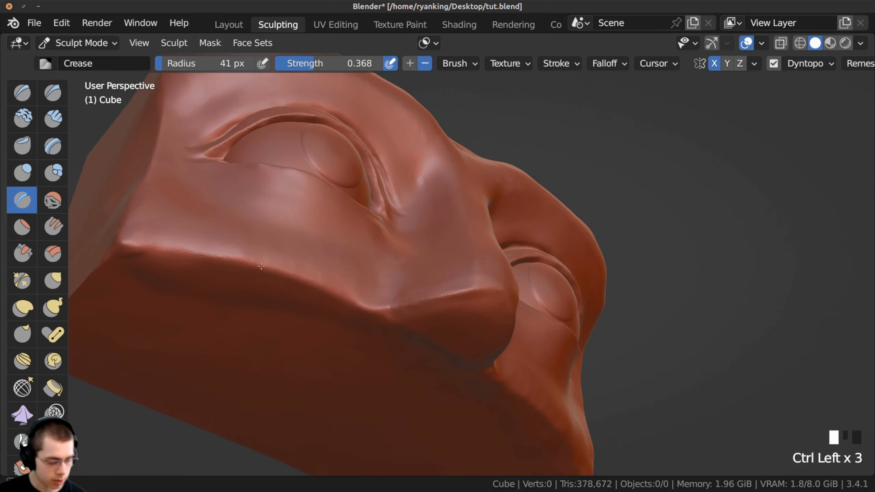
ctrl+drag(373, 315, 371, 317)
mouse_move(371, 317)
middle_down()
mouse_move(371, 377)
mouse_move(414, 306)
mouse_move(406, 343)
mouse_move(422, 313)
mouse_move(360, 300)
mouse_move(366, 283)
middle_up()
key(ctrl+s)
Pull the cheek's bottom edge downward below the eye with the 211 px Grab brush.
key(g)
mouse_move(366, 283)
ctrl+middle_down()
mouse_move(350, 254)
mouse_move(350, 293)
ctrl+middle_up()
drag(350, 293, 348, 303)
drag(347, 299, 346, 309)
drag(344, 305, 342, 315)
mouse_move(342, 315)
middle_down()
mouse_move(359, 299)
mouse_move(300, 305)
middle_up()
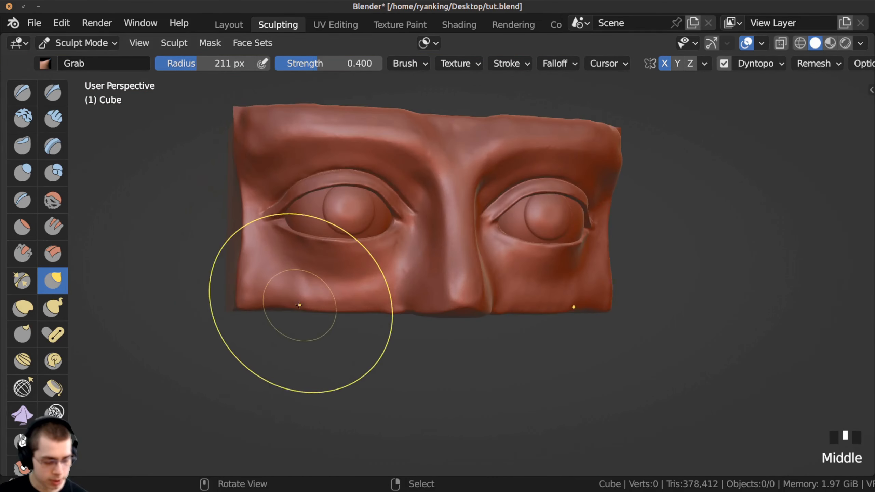
drag(340, 307, 355, 328)
Push the cheek's lower contour forward beside the nose with short Grab strokes viewed from below.
mouse_move(355, 327)
middle_down()
mouse_move(426, 272)
mouse_move(342, 234)
middle_up()
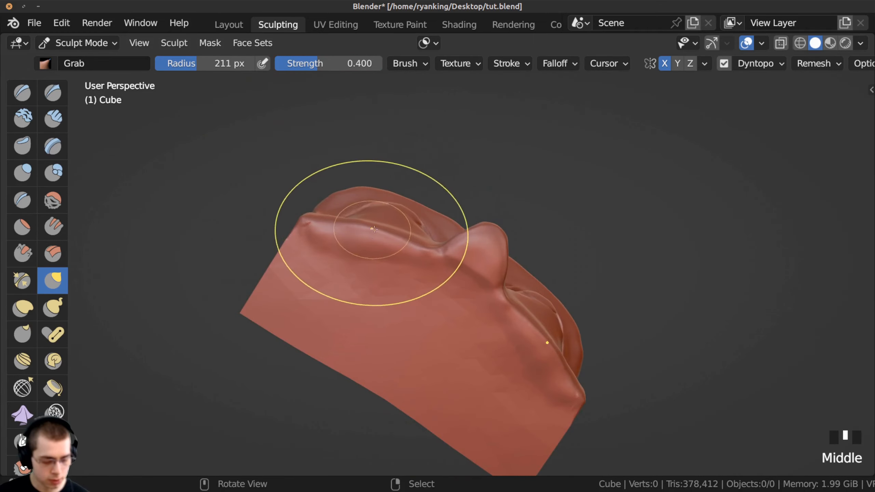
drag(342, 234, 353, 229)
drag(349, 236, 360, 230)
drag(370, 238, 390, 235)
drag(393, 243, 399, 238)
drag(382, 240, 388, 237)
mouse_move(399, 240)
middle_down()
mouse_move(356, 260)
mouse_move(386, 248)
middle_up()
drag(390, 251, 392, 244)
Reshape the cheek's bottom edge and its outer lower corner with Grab strokes from the front.
middle_drag(393, 244, 376, 300)
mouse_move(376, 300)
middle_down()
mouse_move(356, 359)
mouse_move(434, 284)
mouse_move(348, 336)
mouse_move(404, 318)
mouse_move(382, 332)
middle_up()
drag(382, 332, 379, 336)
drag(379, 334, 375, 338)
drag(375, 337, 373, 341)
drag(312, 333, 282, 323)
drag(281, 320, 254, 313)
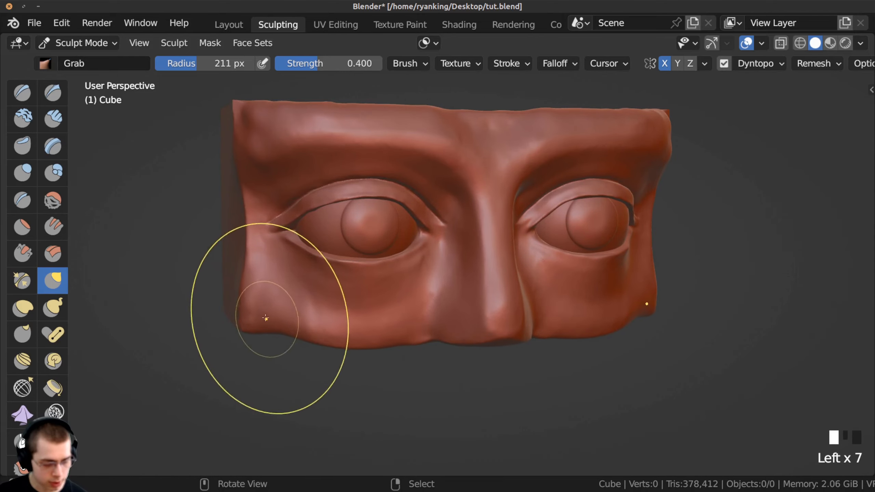
Carve a curved under-eye crease from the inner eye corner outward across the upper cheek with the 41 px Crease brush.
mouse_move(255, 313)
shift+middle_down()
mouse_move(448, 276)
mouse_move(469, 251)
shift+middle_up()
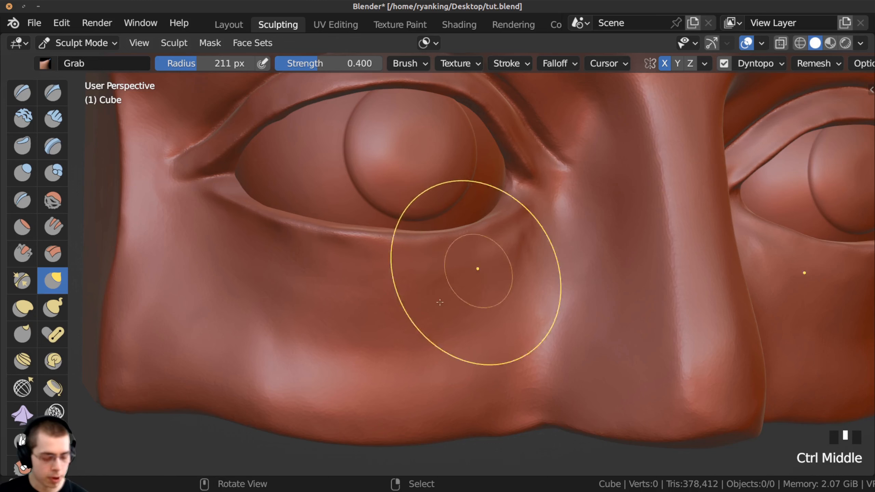
click(22, 200)
middle_drag(131, 195, 500, 255)
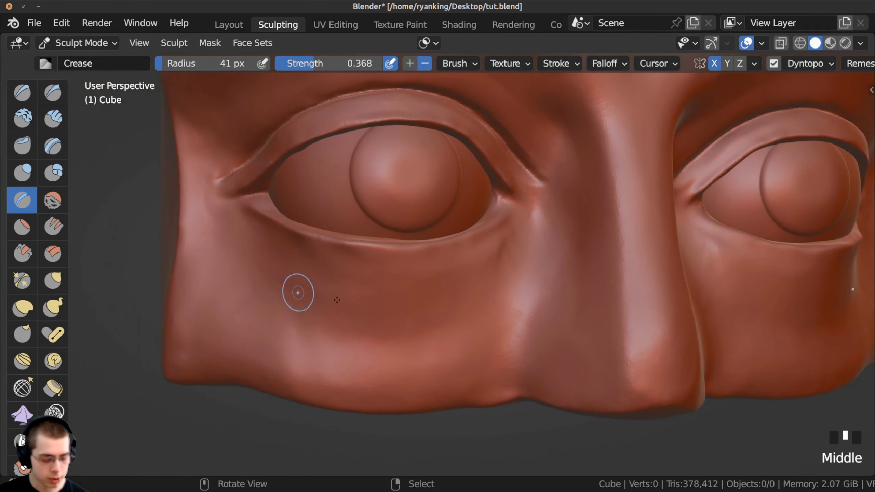
middle_drag(337, 300, 384, 126)
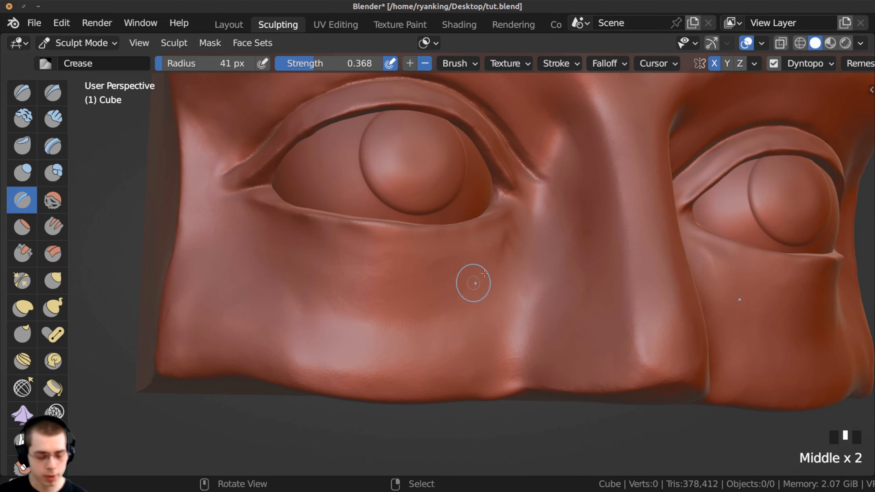
ctrl+middle_drag(521, 227, 522, 217)
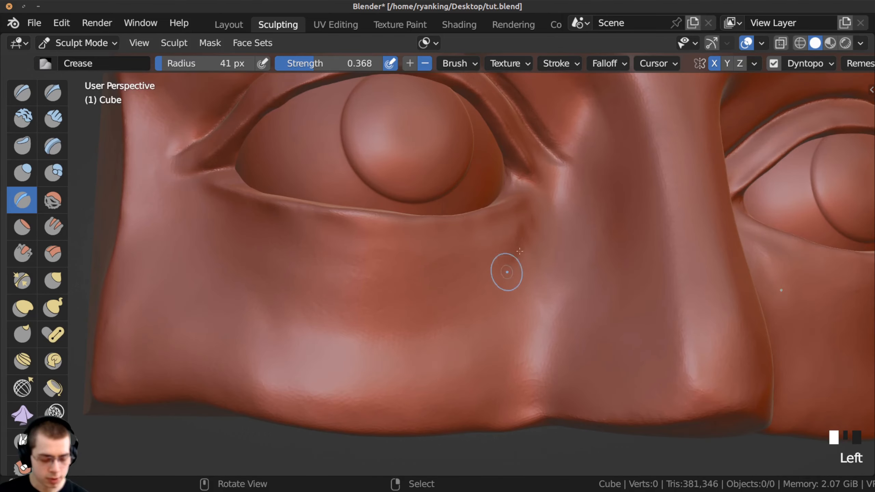
click(508, 273)
click(507, 273)
drag(532, 237, 448, 304)
drag(416, 312, 315, 306)
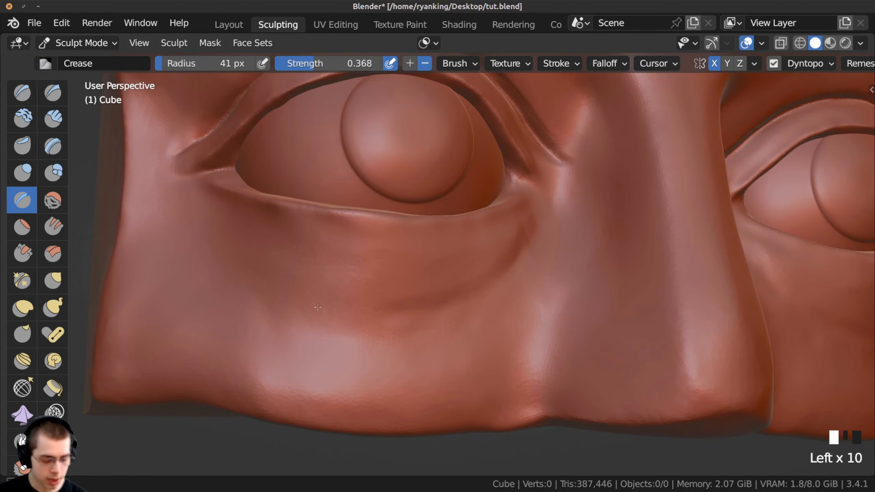
ctrl+middle_drag(429, 284, 430, 297)
drag(430, 297, 332, 295)
middle_drag(332, 297, 312, 297)
Try to exaggerate the under-eye crease with stronger Crease strokes and undo them.
ctrl+middle_drag(393, 295, 395, 308)
mouse_move(511, 236)
mouse_down()
mouse_move(501, 260)
mouse_move(336, 317)
mouse_up()
ctrl+middle_drag(281, 287, 430, 281)
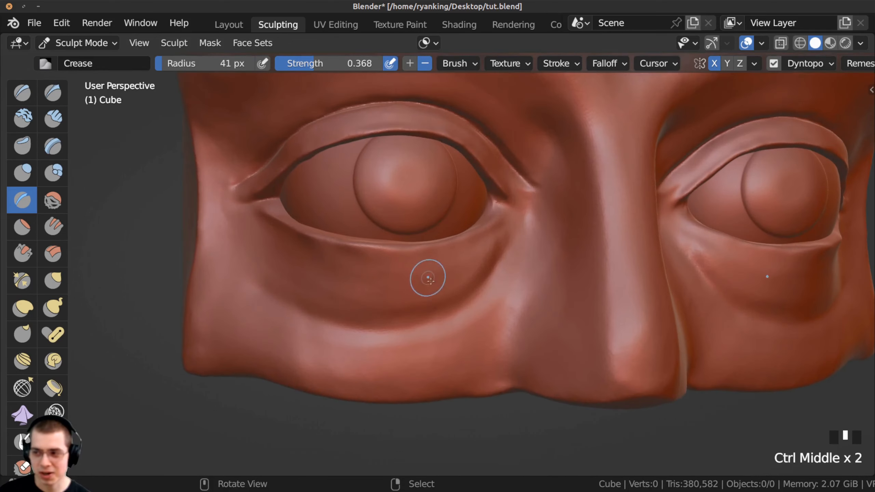
drag(451, 308, 318, 319)
middle_drag(283, 313, 370, 323)
key(ctrl+z)
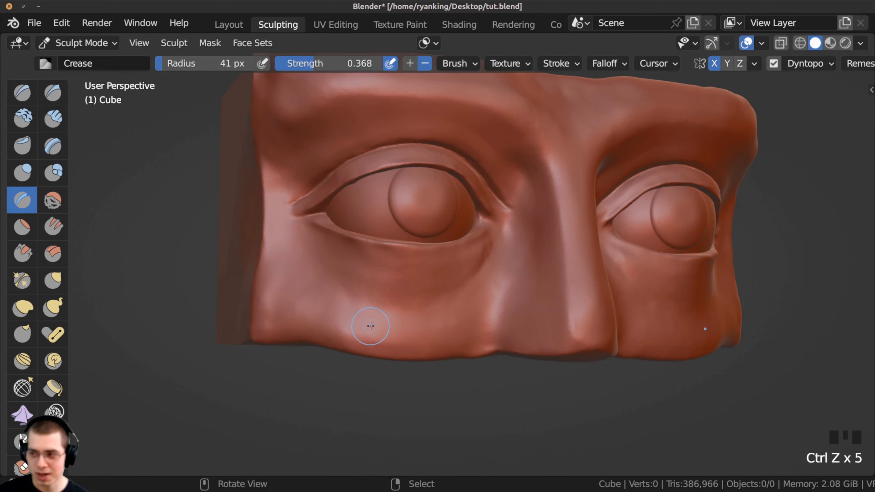
Refine the under-eye crease toward the outer eye corner with light Crease strokes and smooth the skin above it.
mouse_move(374, 327)
ctrl+middle_down()
mouse_move(393, 260)
mouse_move(331, 258)
ctrl+middle_up()
drag(320, 253, 329, 262)
drag(434, 278, 406, 275)
drag(407, 275, 381, 272)
ctrl+middle_drag(381, 272, 254, 189)
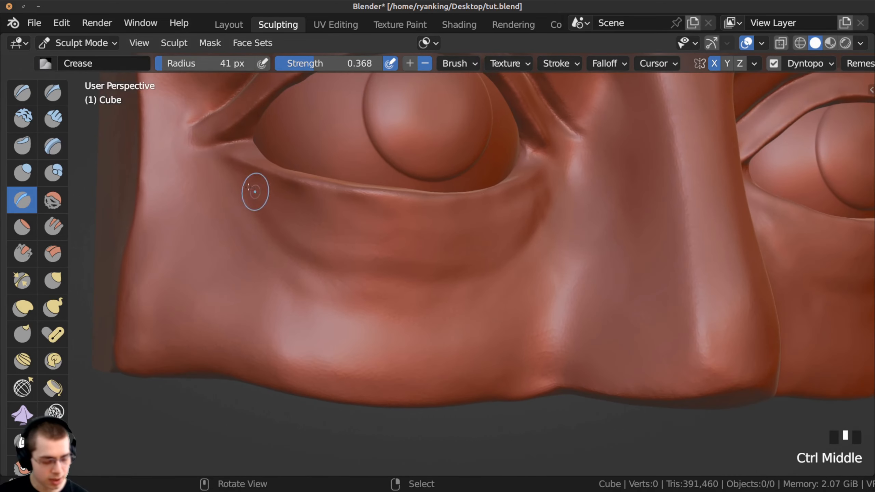
drag(427, 278, 446, 280)
drag(372, 255, 345, 253)
shift+drag(344, 253, 279, 221)
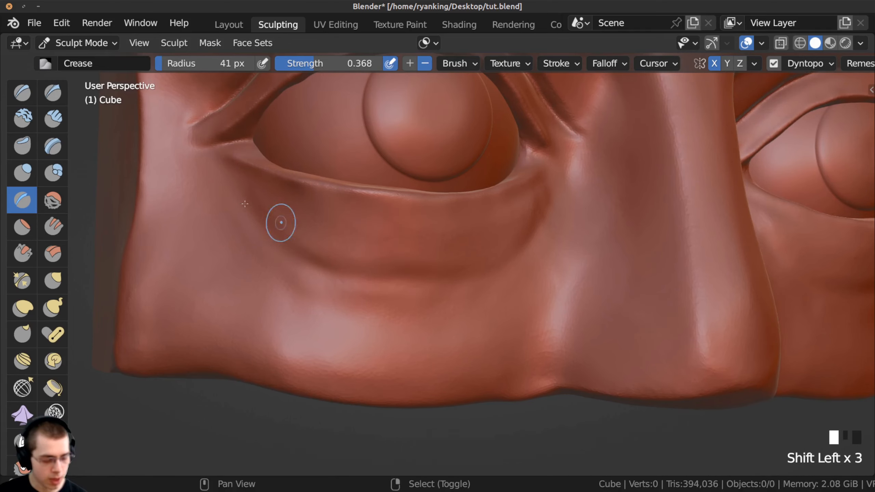
mouse_move(279, 221)
ctrl+middle_down()
mouse_move(374, 291)
mouse_move(395, 226)
mouse_move(440, 199)
mouse_move(514, 241)
ctrl+middle_up()
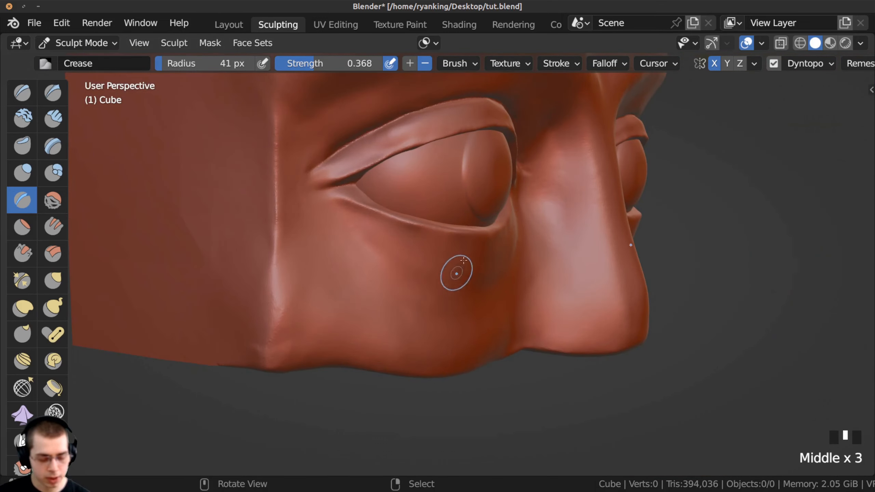